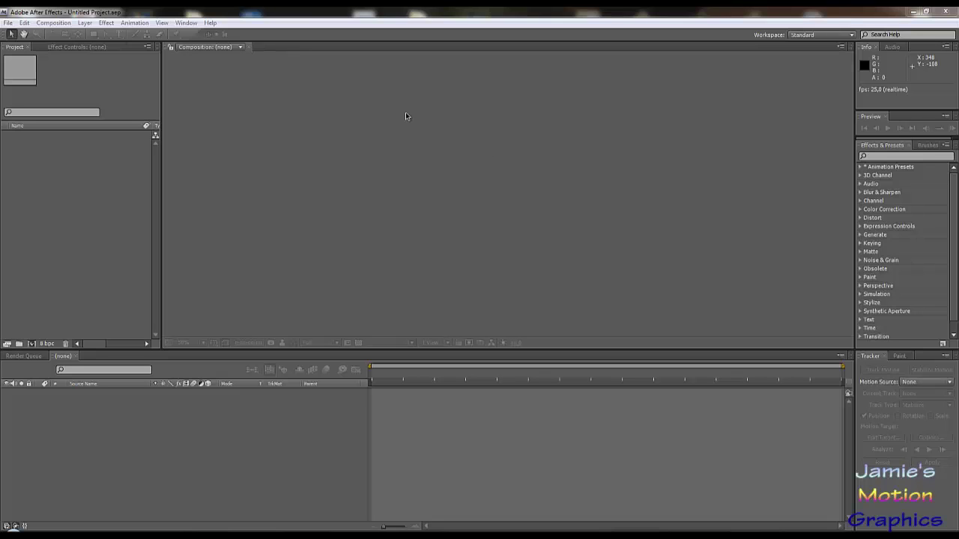
Create a 1280 x 720 composition with the HDV/HDTV 720 25 preset and a 30-second duration
{"action": "left_click", "coordinate": [53, 22]}
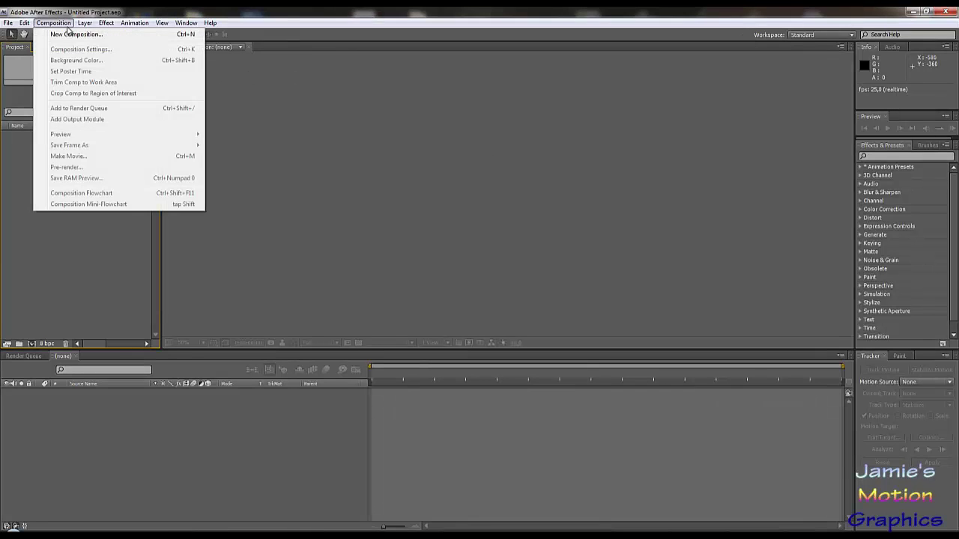
{"action": "left_click", "coordinate": [78, 34]}
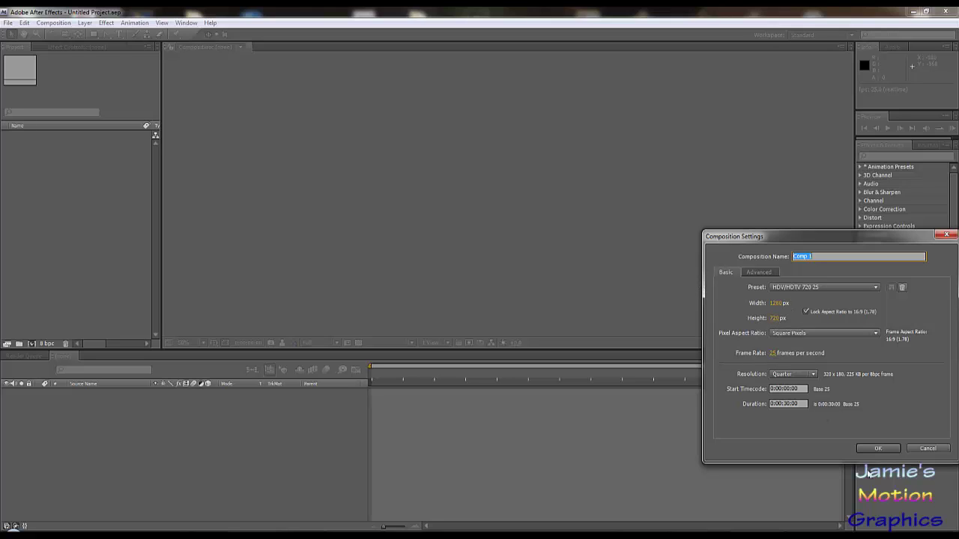
{"action": "left_click", "coordinate": [876, 449]}
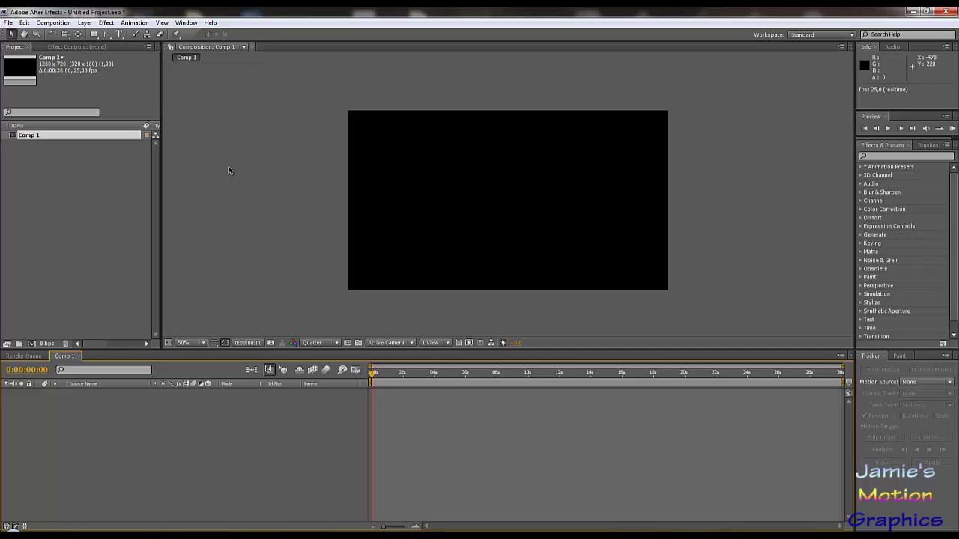
Add a full-frame bright blue solid with colour 006CFF and lock its layer
{"action": "left_click", "coordinate": [91, 23]}
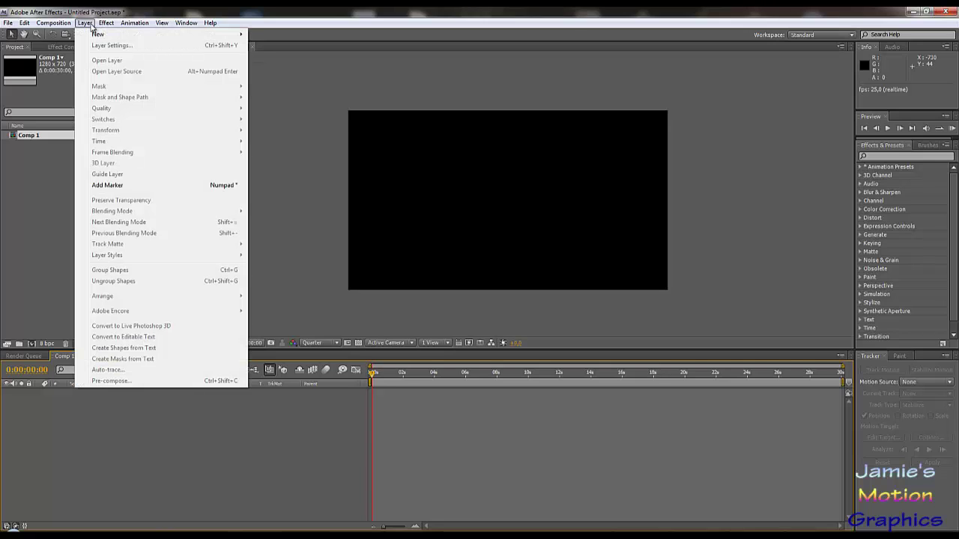
{"action": "mouse_move", "coordinate": [99, 35]}
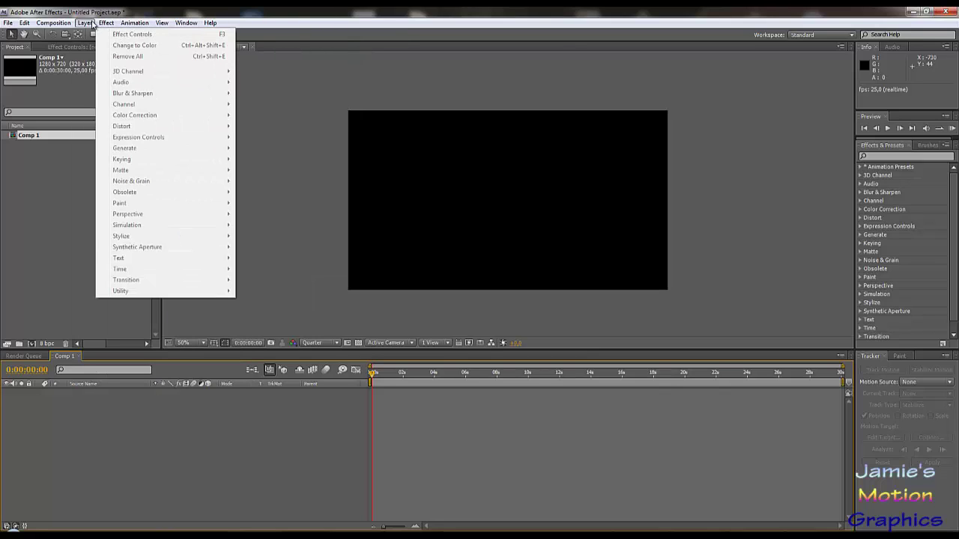
{"action": "mouse_move", "coordinate": [137, 35]}
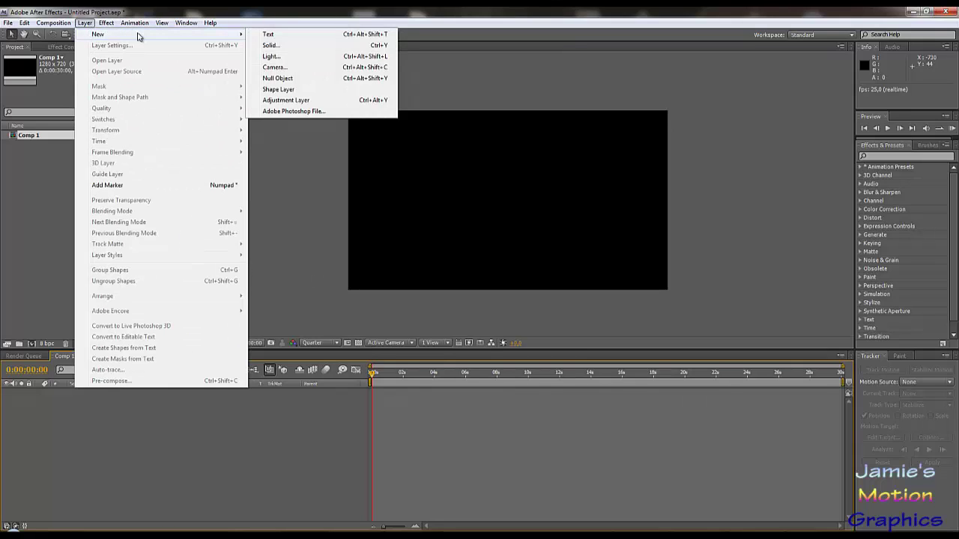
{"action": "left_click", "coordinate": [269, 45]}
{"action": "left_click", "coordinate": [844, 415]}
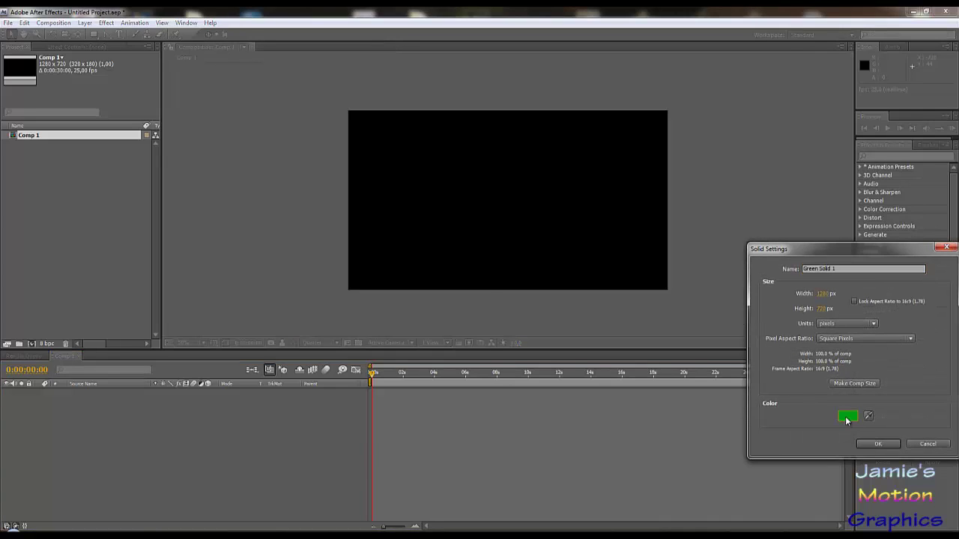
{"action": "left_click", "coordinate": [379, 360]}
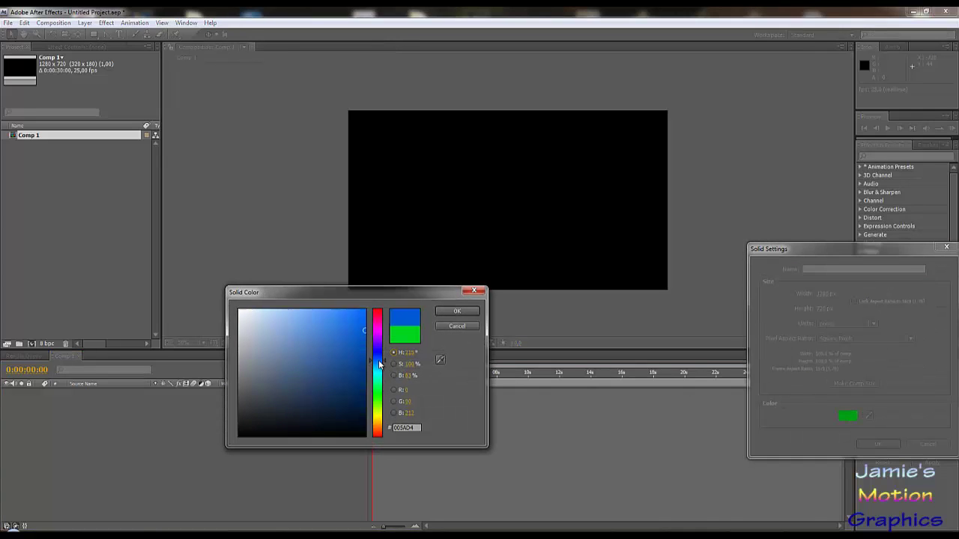
{"action": "left_click_drag", "start_coordinate": [358, 358], "coordinate": [394, 265]}
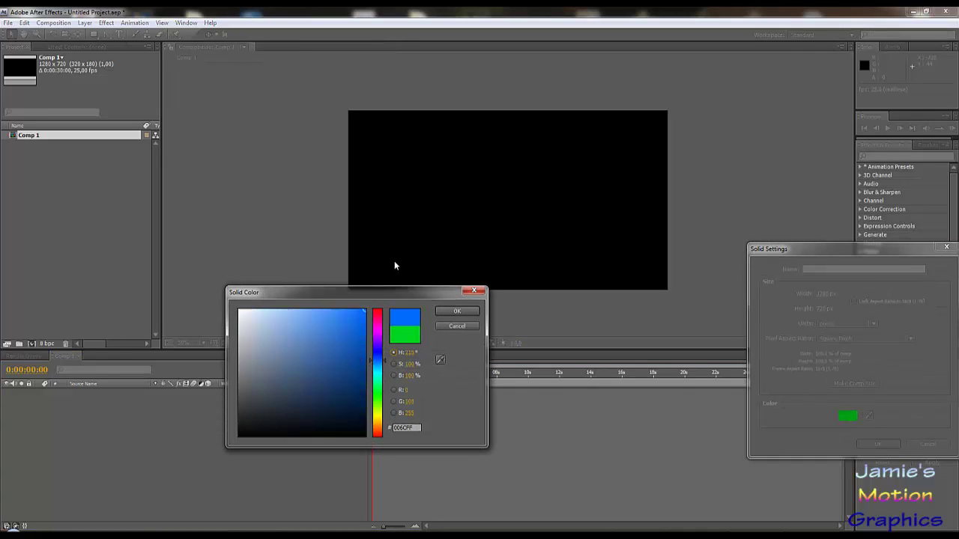
{"action": "left_click", "coordinate": [456, 312]}
{"action": "left_click", "coordinate": [878, 444]}
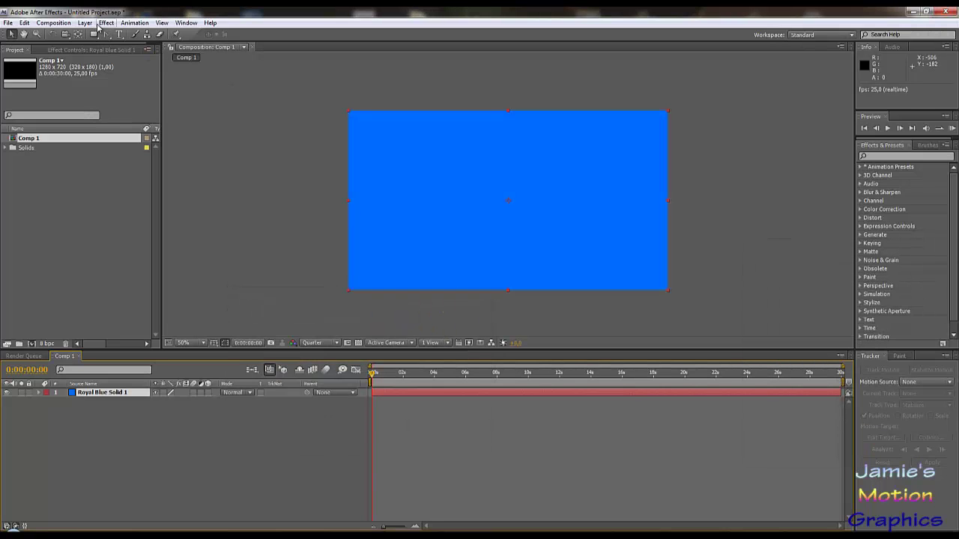
{"action": "left_click", "coordinate": [29, 392]}
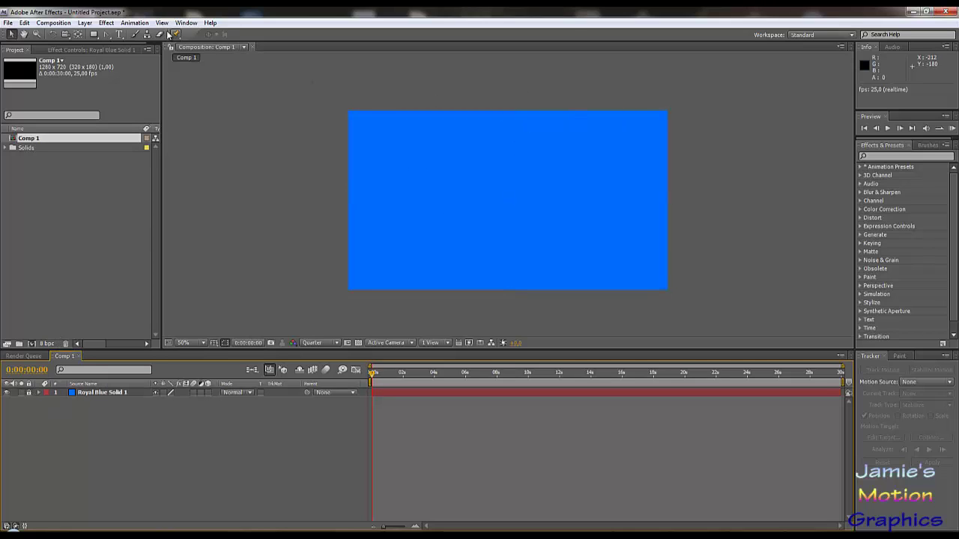
Add a full-frame dark green solid with colour 054A00 above the blue one
{"action": "left_click", "coordinate": [86, 24]}
{"action": "mouse_move", "coordinate": [97, 34]}
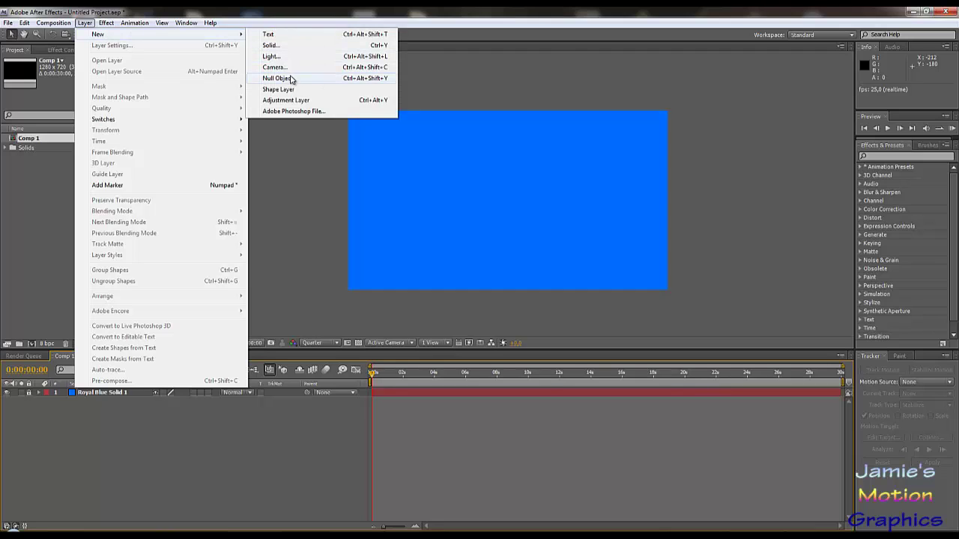
{"action": "left_click", "coordinate": [270, 45]}
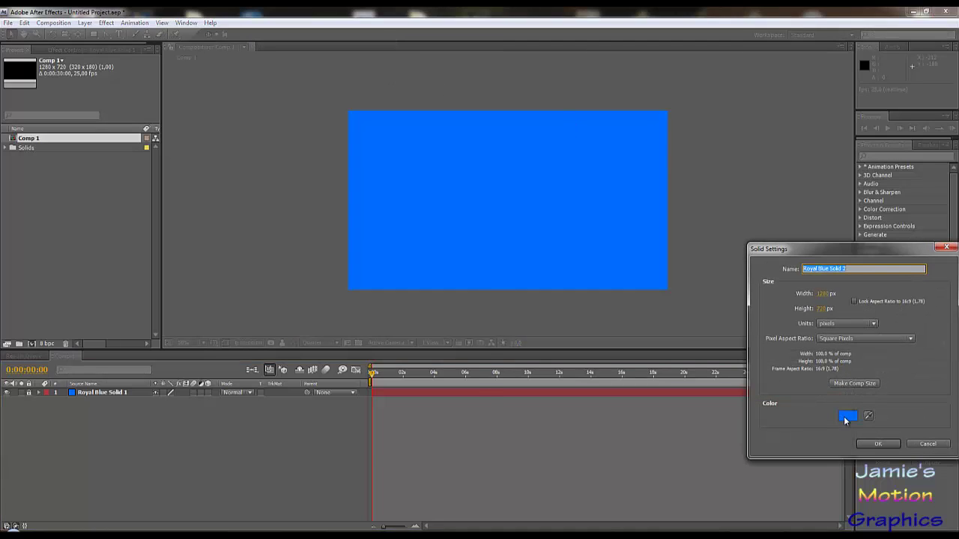
{"action": "left_click", "coordinate": [846, 416]}
{"action": "left_click", "coordinate": [378, 396]}
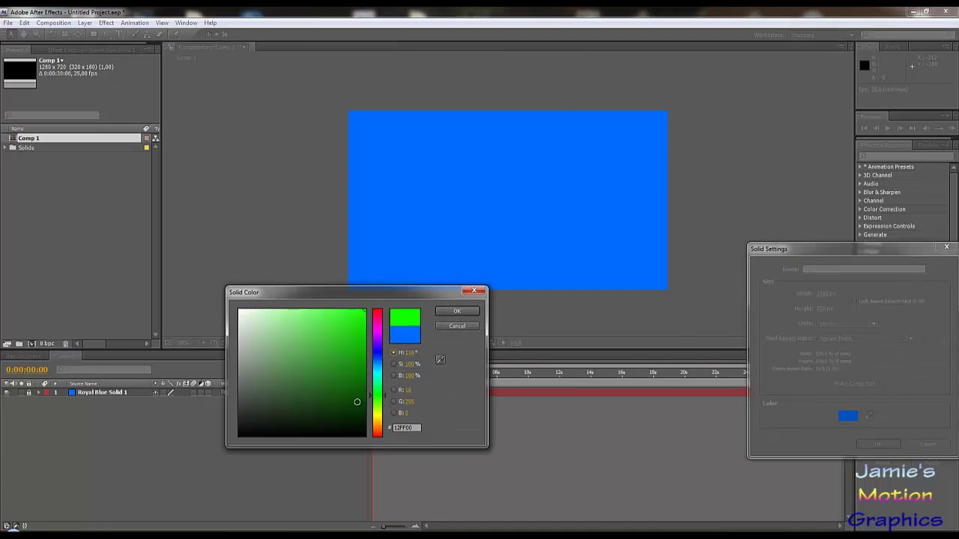
{"action": "mouse_move", "coordinate": [356, 403]}
{"action": "left_mouse_down"}
{"action": "mouse_move", "coordinate": [365, 414]}
{"action": "mouse_move", "coordinate": [364, 400]}
{"action": "left_mouse_up"}
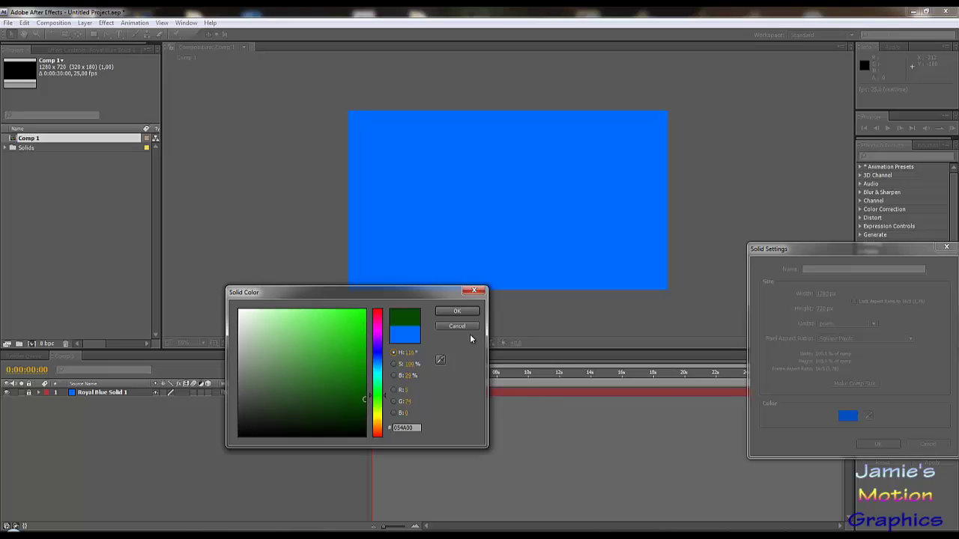
{"action": "left_click", "coordinate": [457, 312]}
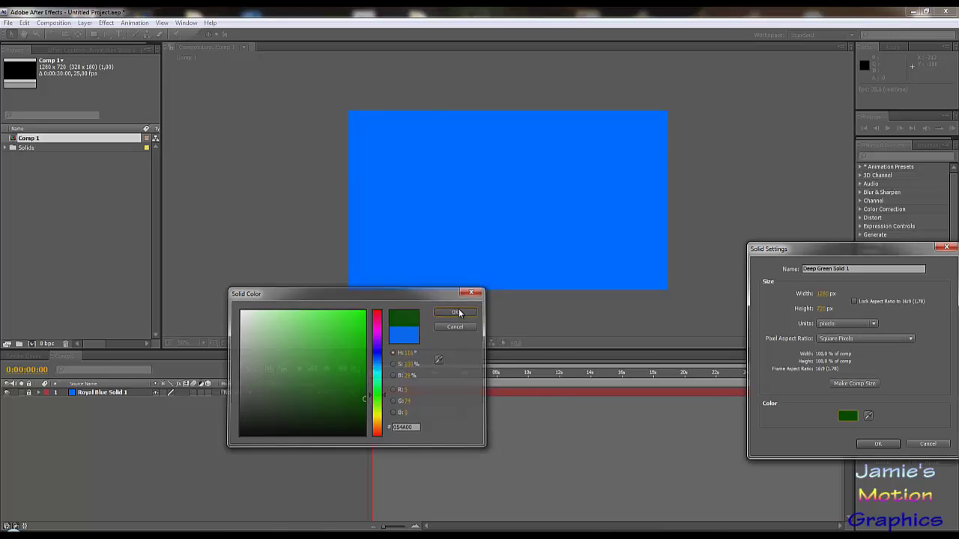
{"action": "left_click", "coordinate": [874, 444]}
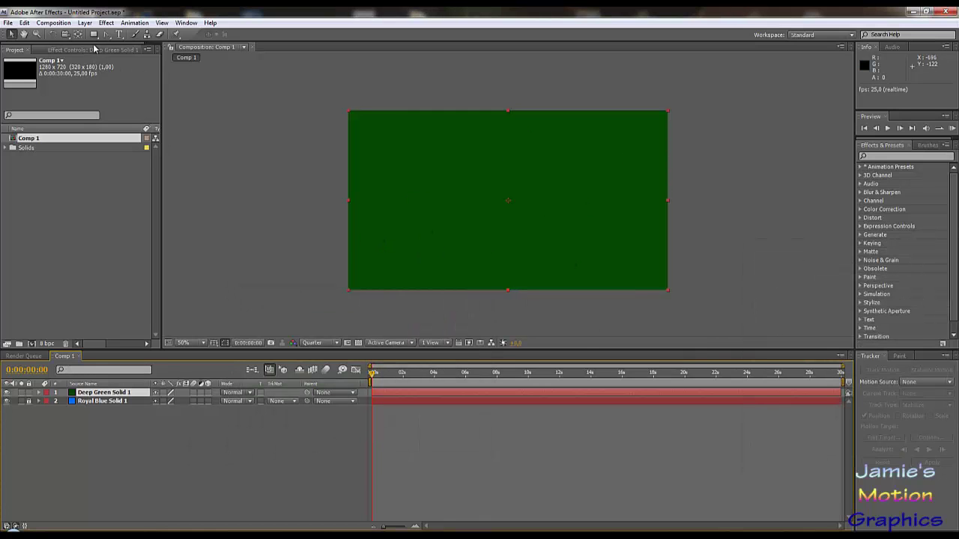
Draw a four-point Pen mask on the green solid, spanning past both sides from about 605 px down to below the frame
{"action": "left_click_drag", "start_coordinate": [107, 34], "coordinate": [137, 38]}
{"action": "left_click", "coordinate": [320, 262]}
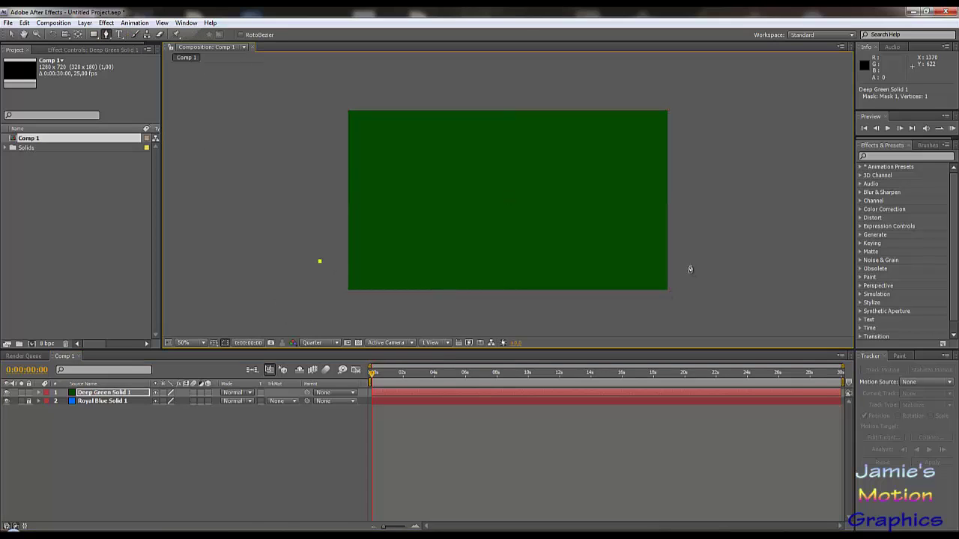
{"action": "left_click", "coordinate": [689, 264]}
{"action": "left_click", "coordinate": [688, 305]}
{"action": "left_click", "coordinate": [320, 303]}
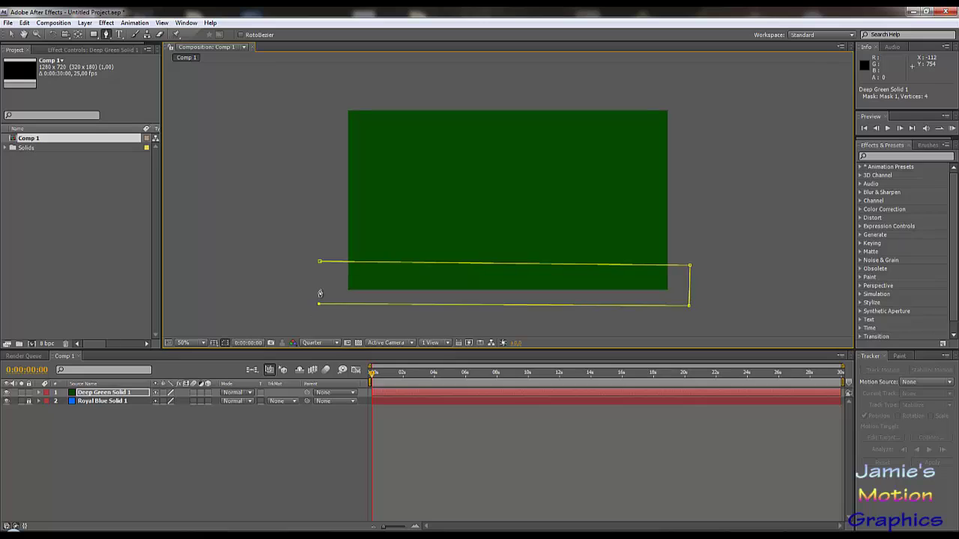
{"action": "left_click", "coordinate": [320, 262]}
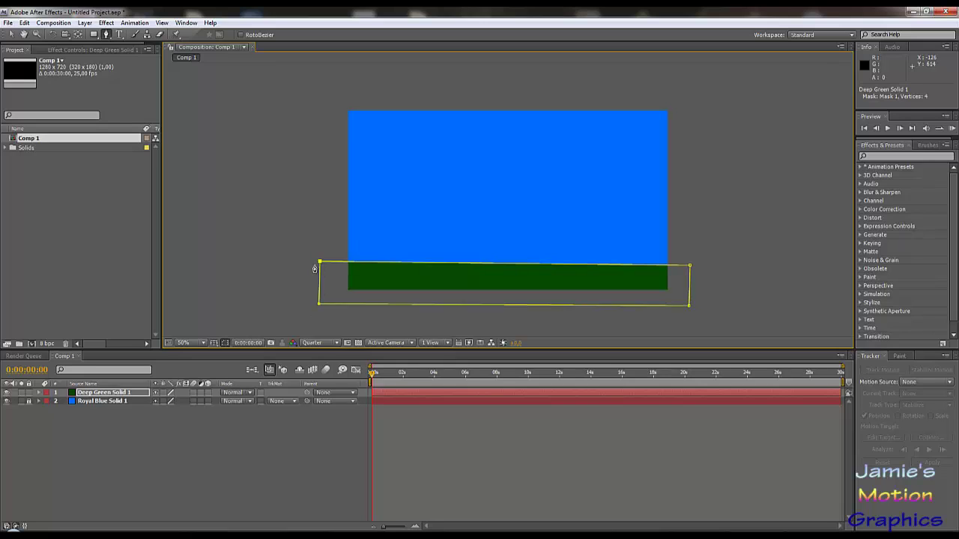
{"action": "left_click_drag", "start_coordinate": [264, 227], "coordinate": [242, 259]}
{"action": "key", "text": "ctrl+z"}
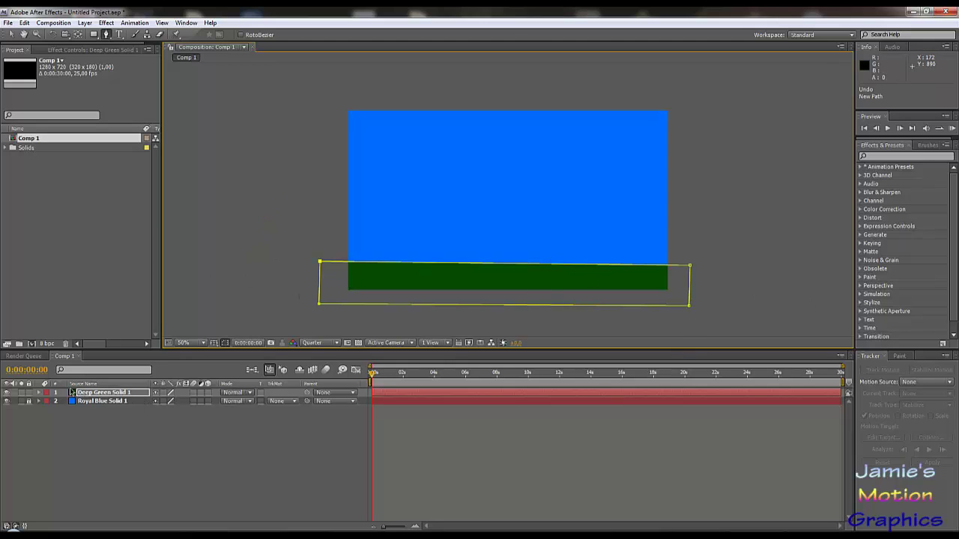
Reset the green solid's mask path to a Rectangle shape, then collapse the layer's properties and deselect it
{"action": "left_click", "coordinate": [39, 393]}
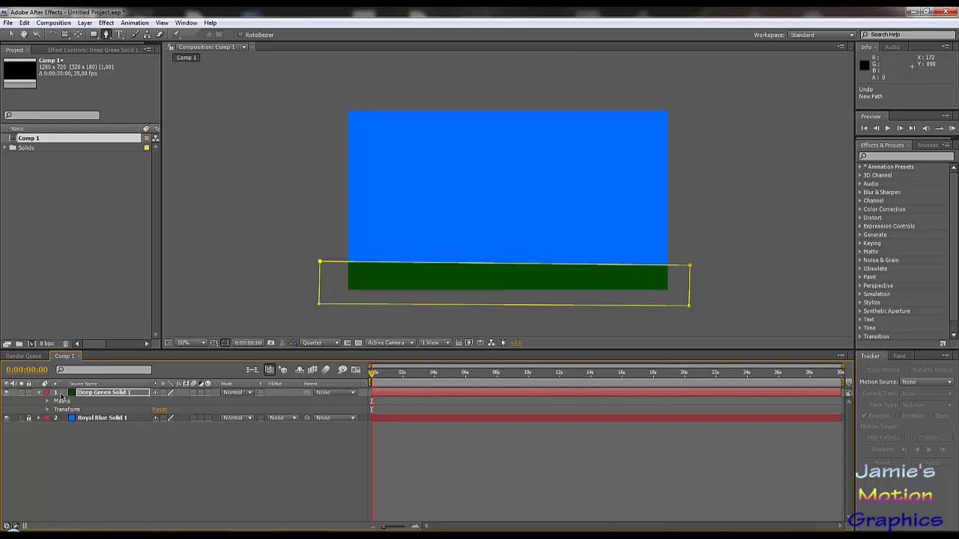
{"action": "left_click", "coordinate": [48, 402]}
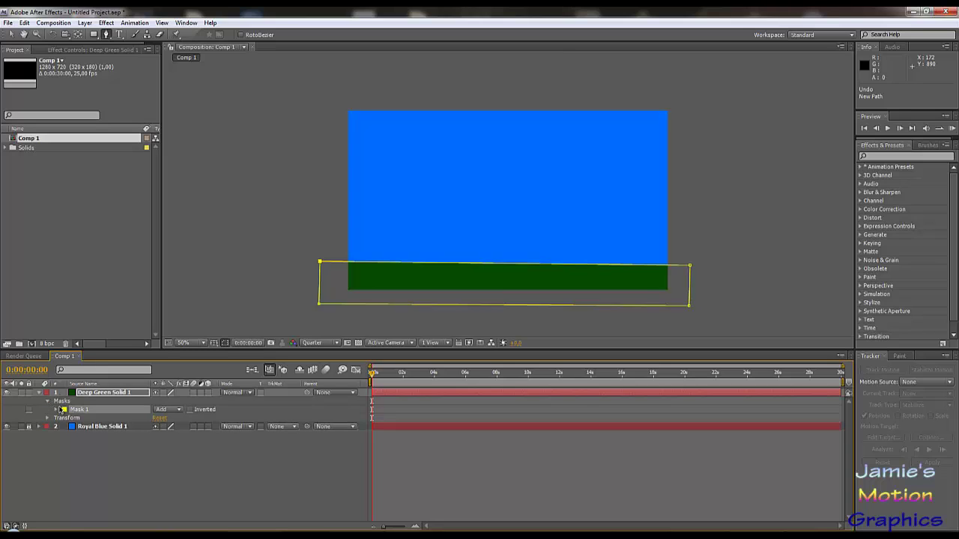
{"action": "left_click", "coordinate": [55, 410]}
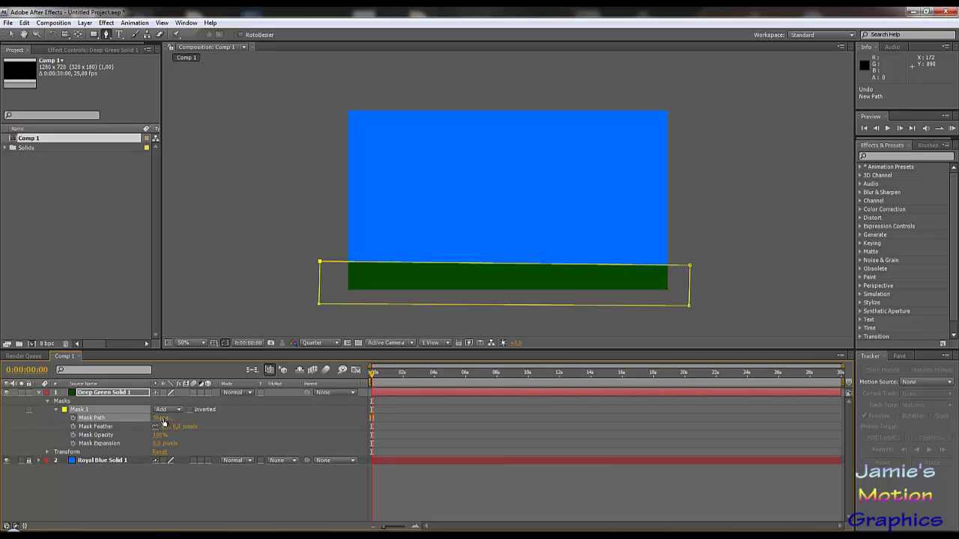
{"action": "left_click", "coordinate": [160, 418]}
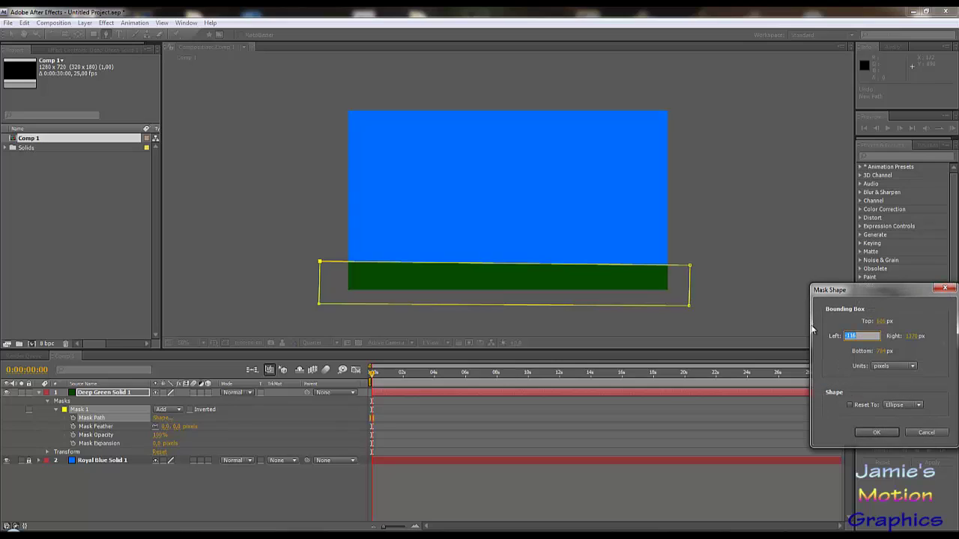
{"action": "left_click", "coordinate": [910, 405]}
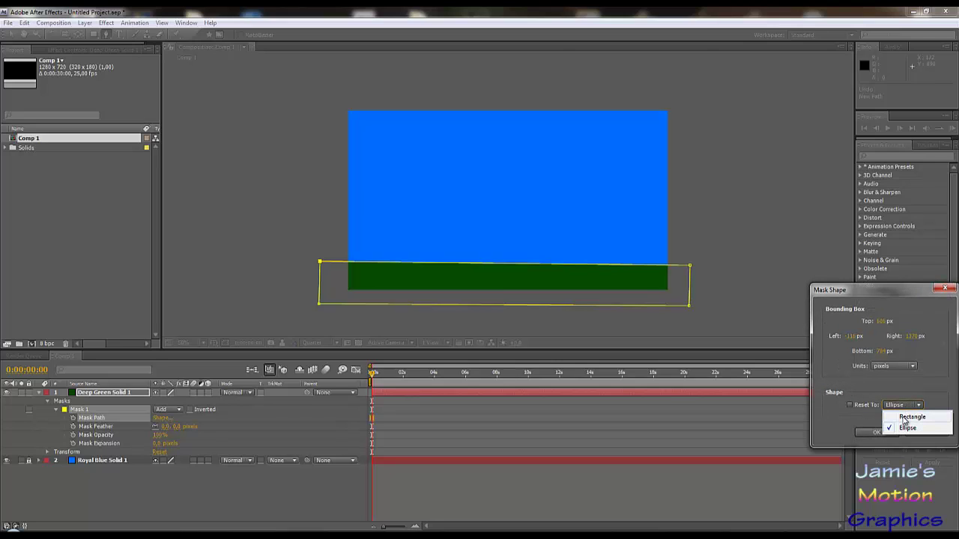
{"action": "left_click", "coordinate": [905, 419]}
{"action": "left_click", "coordinate": [852, 406]}
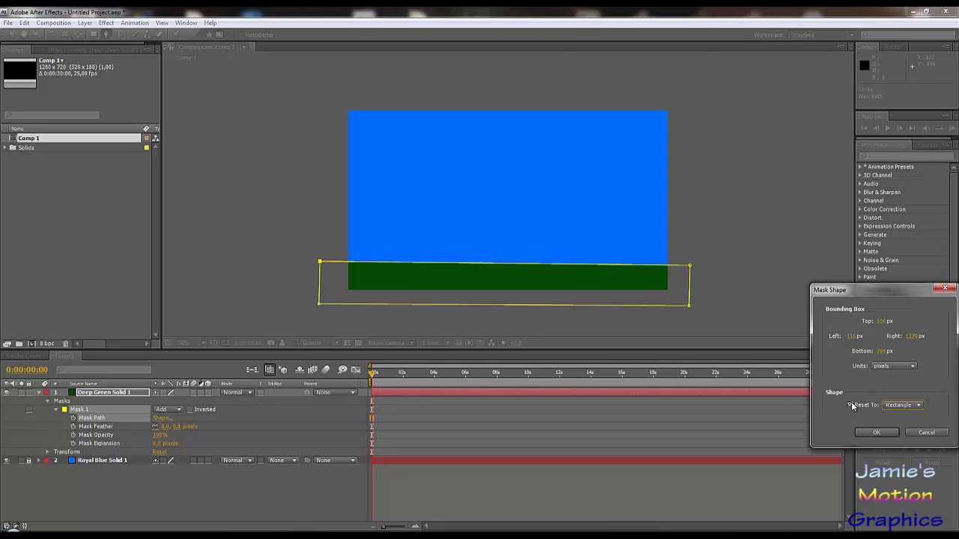
{"action": "left_click", "coordinate": [883, 434]}
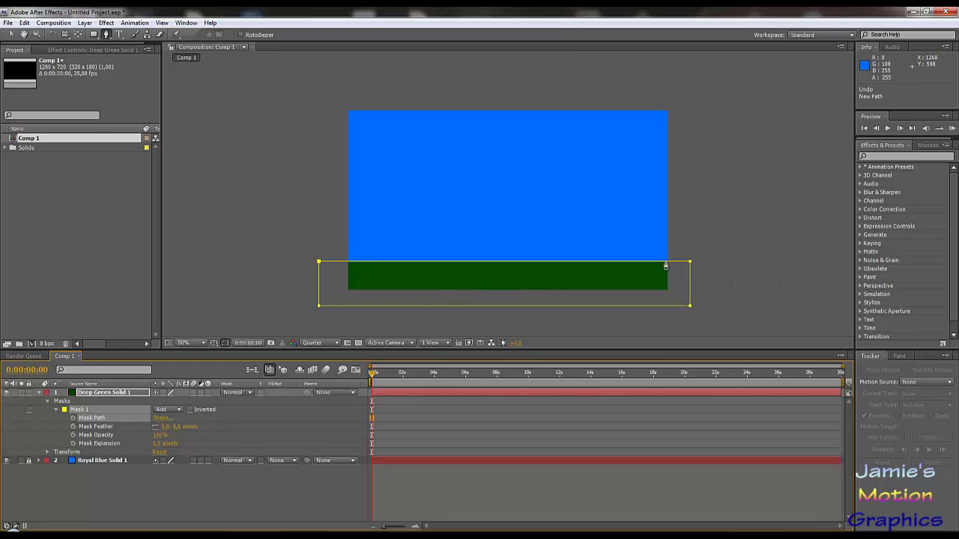
{"action": "left_click", "coordinate": [39, 395]}
{"action": "key", "text": "F2"}
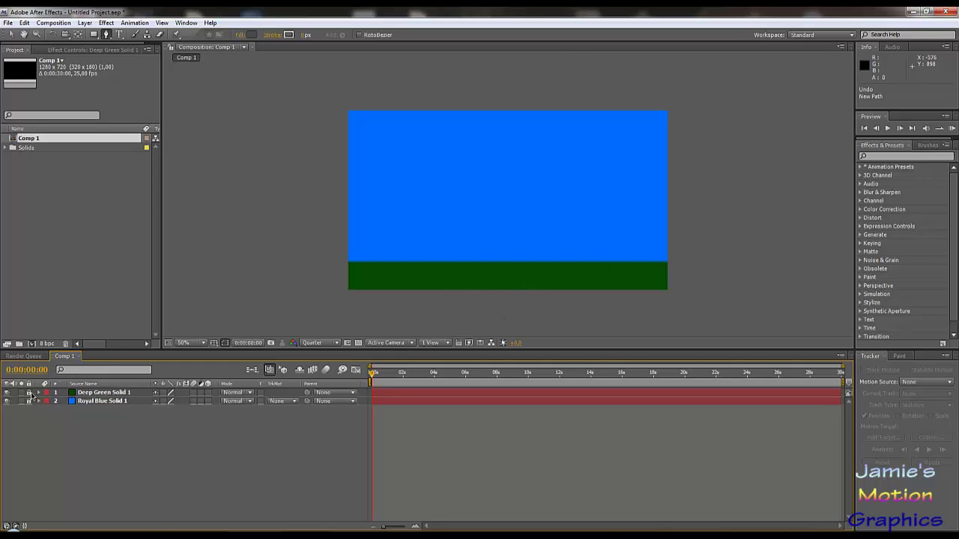
Lower the green solid's opacity to about 42%, then lock the layer and collapse its properties
{"action": "left_click", "coordinate": [102, 392]}
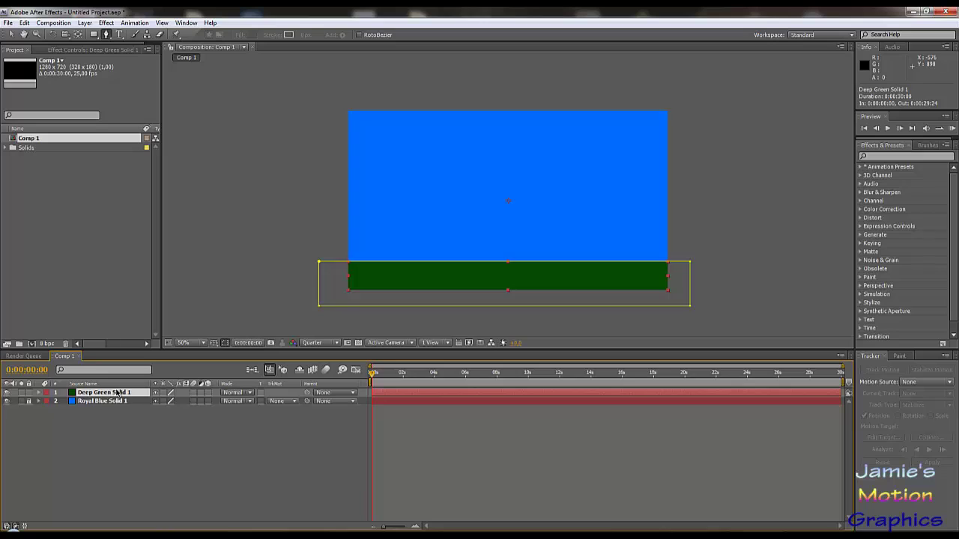
{"action": "key", "text": "t"}
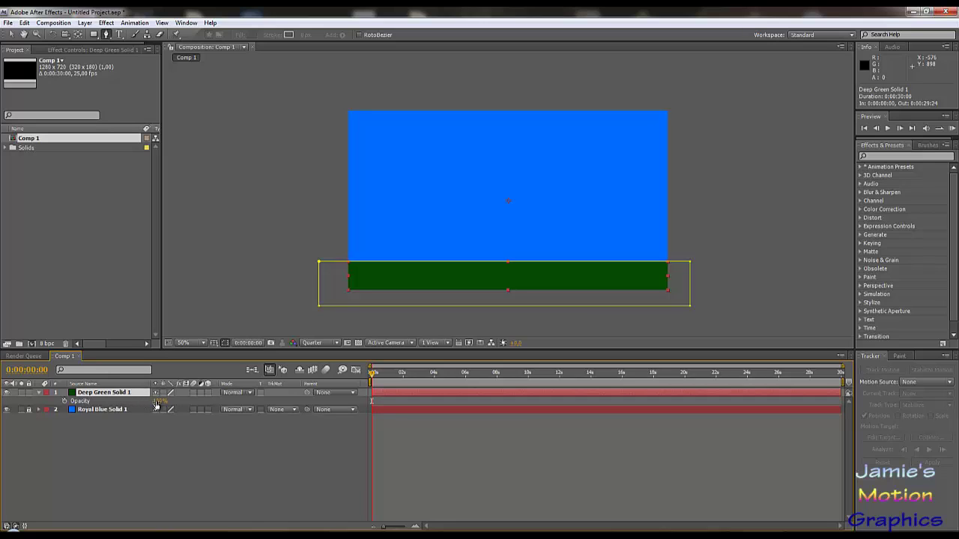
{"action": "left_click_drag", "start_coordinate": [156, 404], "coordinate": [133, 401]}
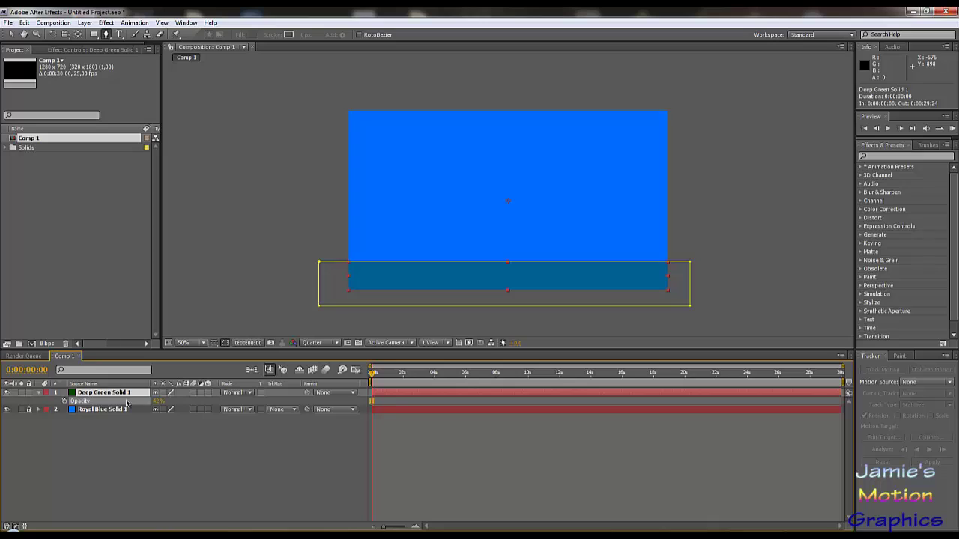
{"action": "left_click", "coordinate": [127, 402]}
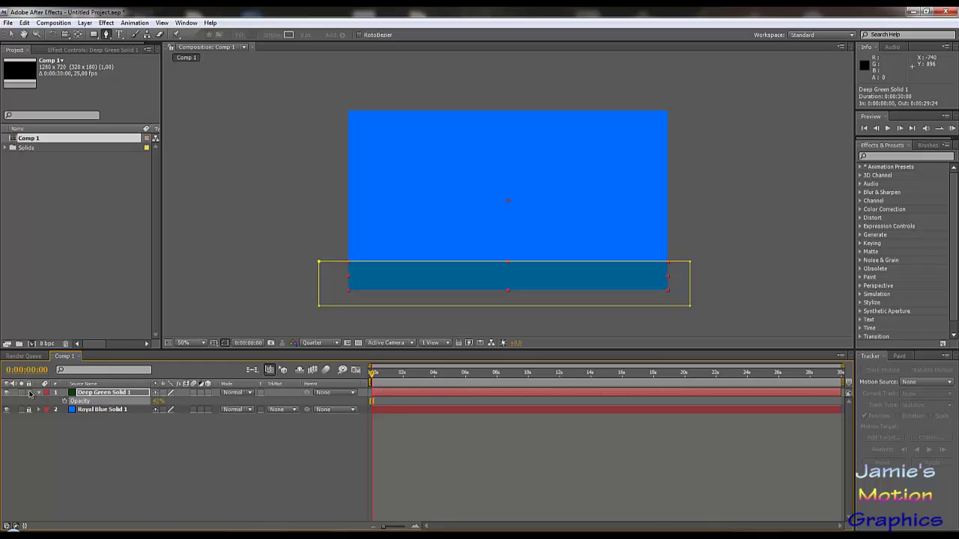
{"action": "left_click", "coordinate": [29, 393]}
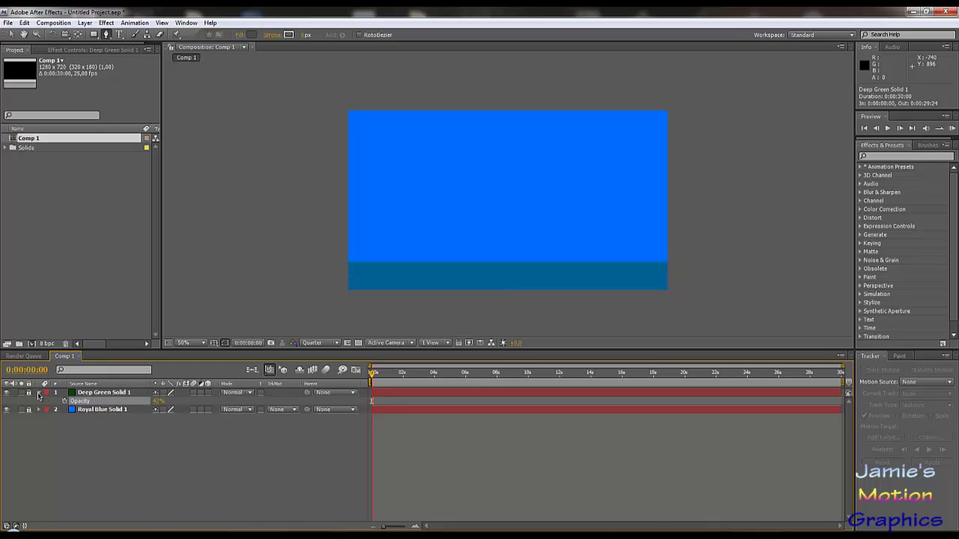
{"action": "left_click", "coordinate": [38, 393]}
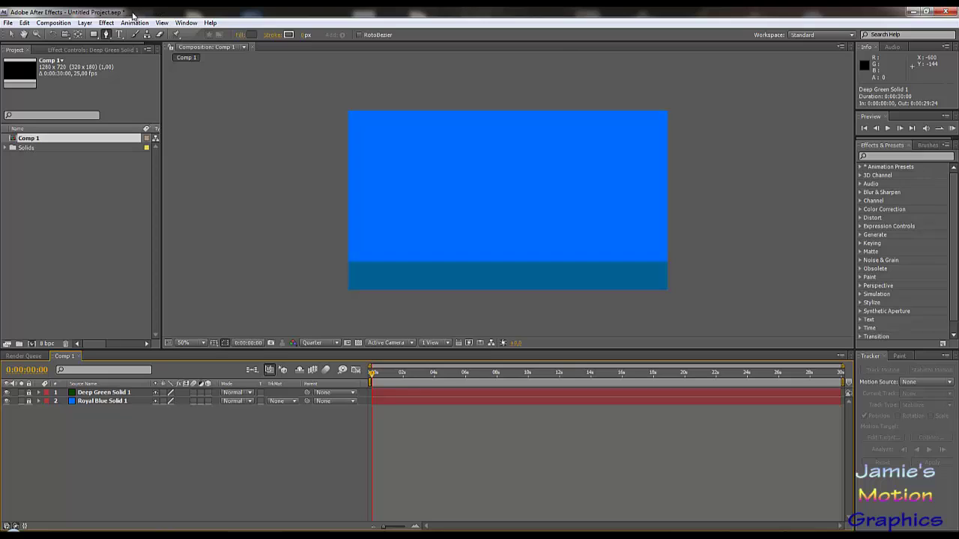
Add a full-frame dark brown-yellow solid with colour 3C2F01 above the green strip layer
{"action": "left_click", "coordinate": [88, 23]}
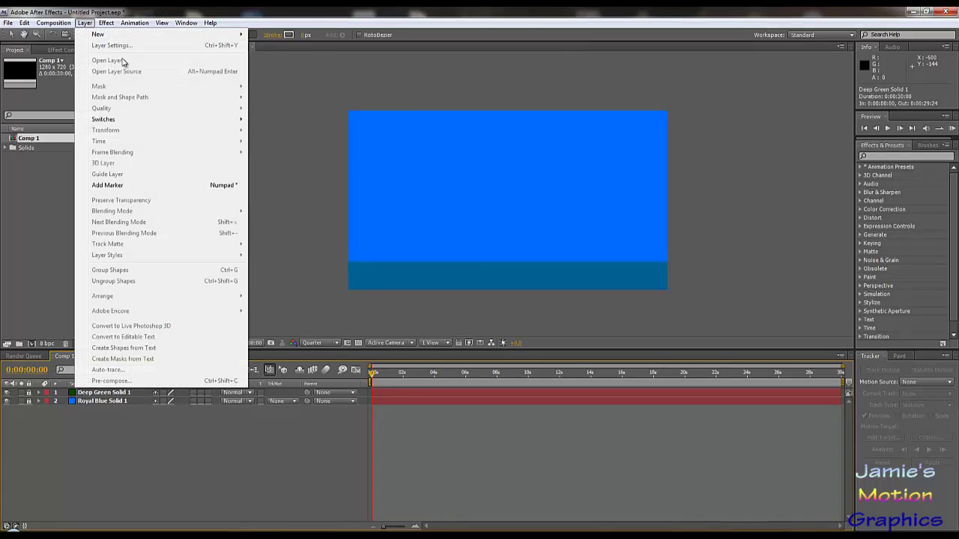
{"action": "mouse_move", "coordinate": [135, 35]}
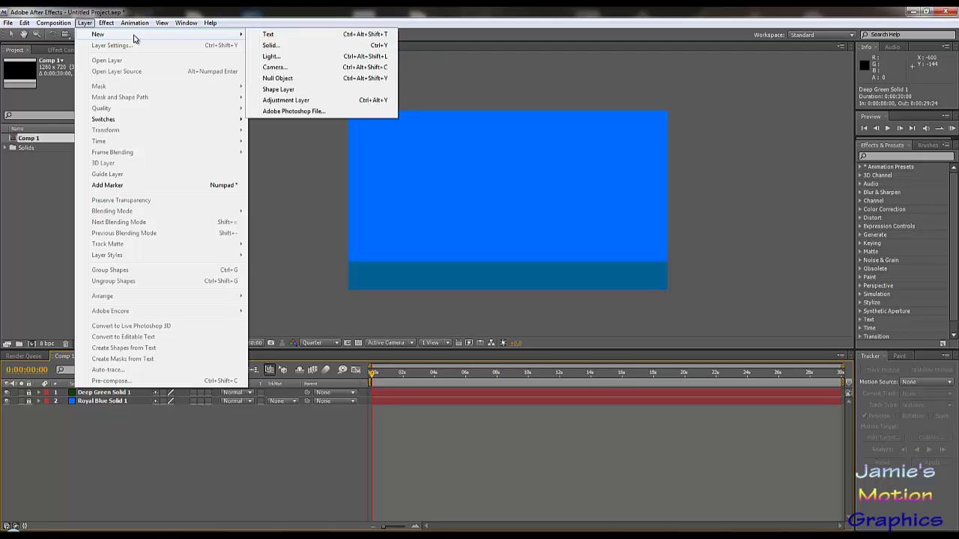
{"action": "left_click", "coordinate": [276, 46]}
{"action": "left_click", "coordinate": [856, 417]}
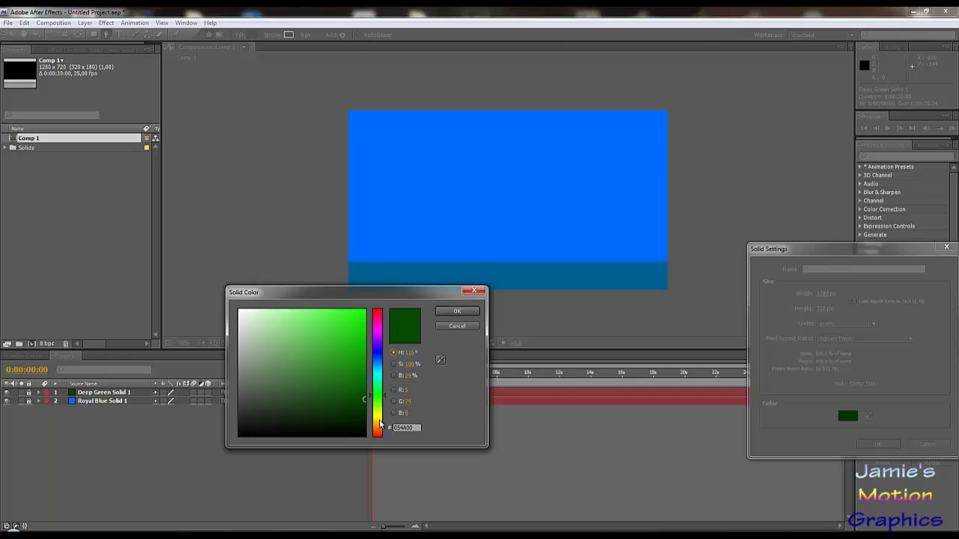
{"action": "left_click", "coordinate": [380, 424]}
{"action": "left_click", "coordinate": [361, 406]}
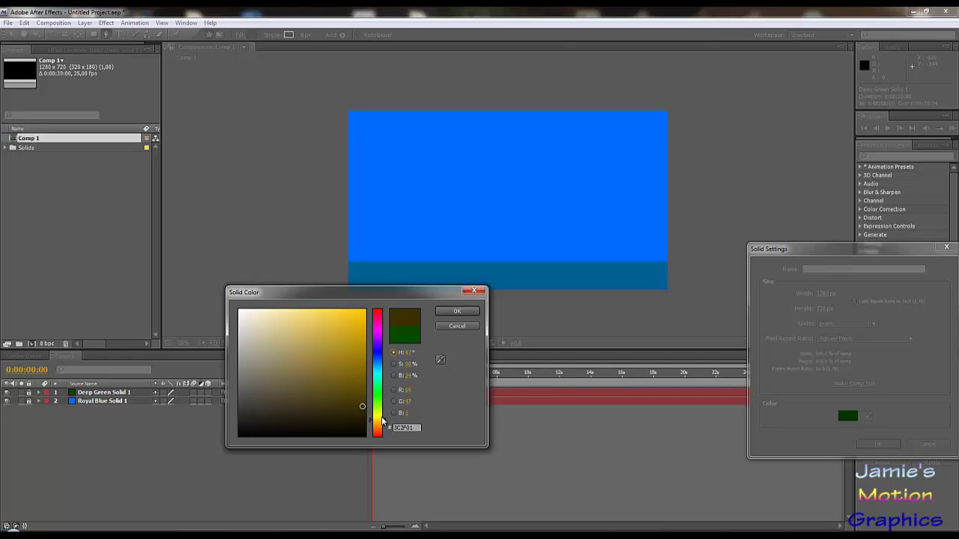
{"action": "left_click", "coordinate": [468, 312]}
{"action": "left_click", "coordinate": [876, 445]}
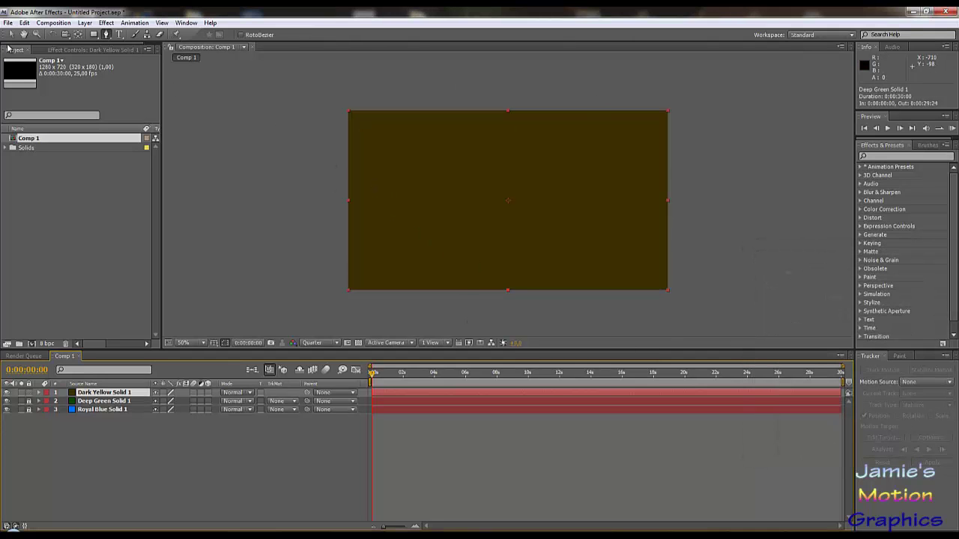
Draw a closed four-point Pen mask on the dark yellow solid, about 108 px wide, low in the frame's centre over the strip's upper edge
{"action": "left_click", "coordinate": [106, 34]}
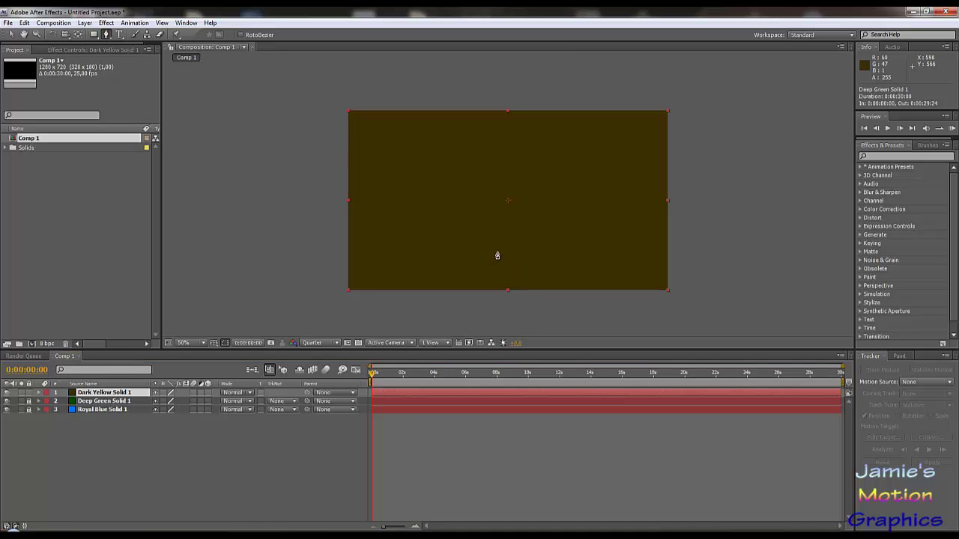
{"action": "left_click", "coordinate": [499, 252]}
{"action": "left_click", "coordinate": [524, 252]}
{"action": "left_click", "coordinate": [522, 274]}
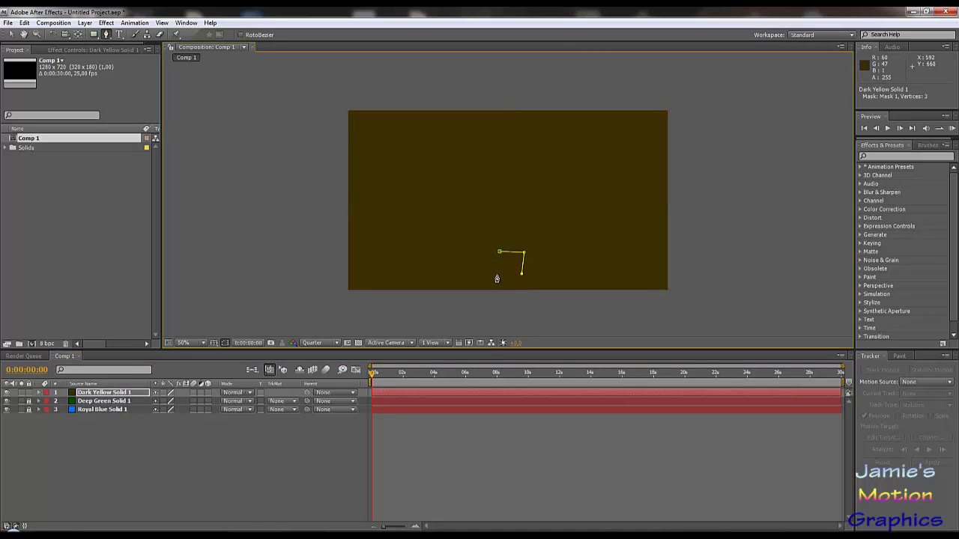
{"action": "left_click", "coordinate": [497, 275]}
{"action": "left_click", "coordinate": [499, 253]}
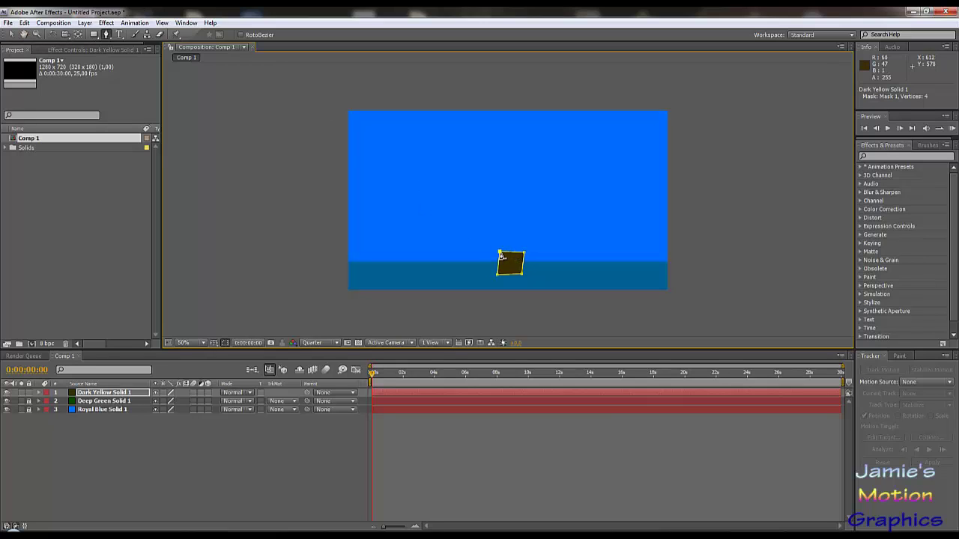
Expand the dark yellow solid's mask properties and reset its mask path to an Ellipse shape
{"action": "left_click", "coordinate": [39, 392]}
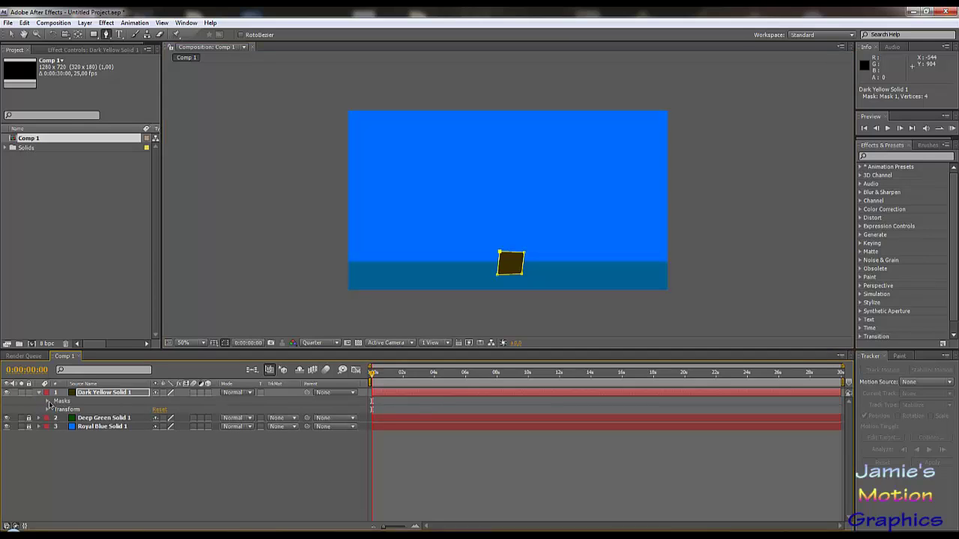
{"action": "left_click", "coordinate": [48, 401]}
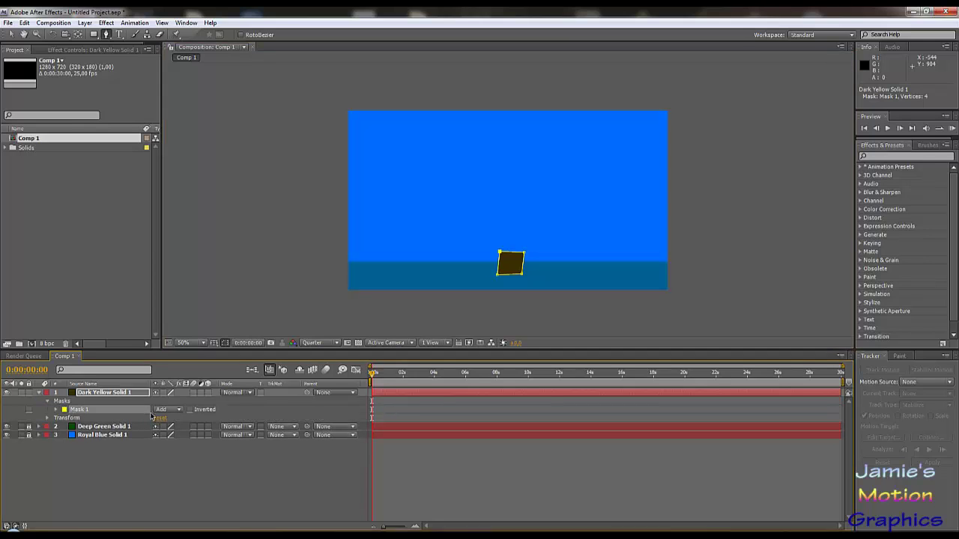
{"action": "left_click", "coordinate": [55, 410]}
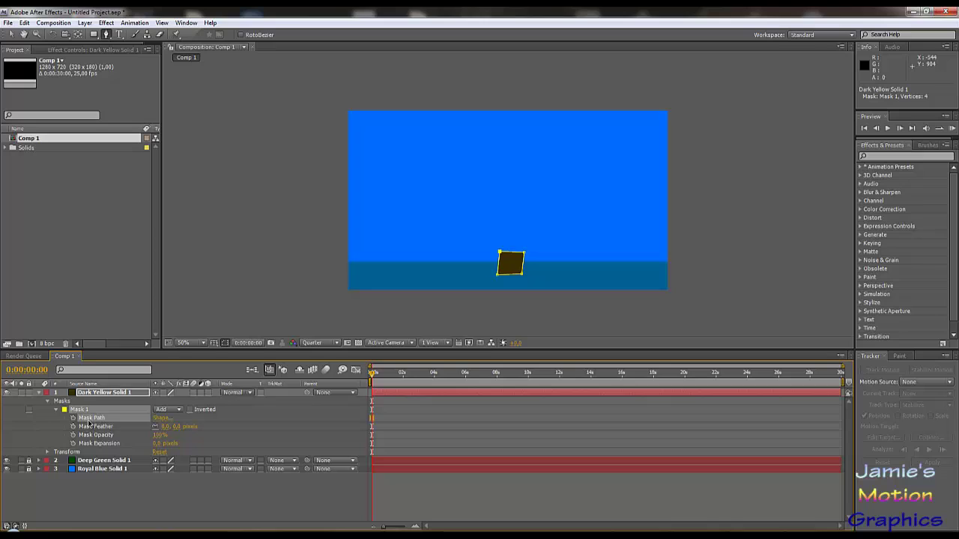
{"action": "left_click", "coordinate": [161, 419]}
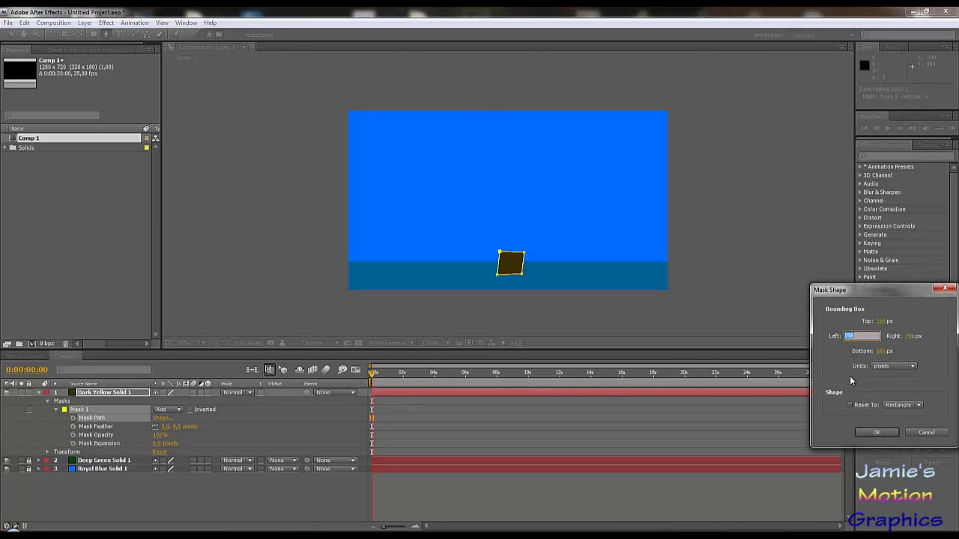
{"action": "left_click", "coordinate": [910, 405]}
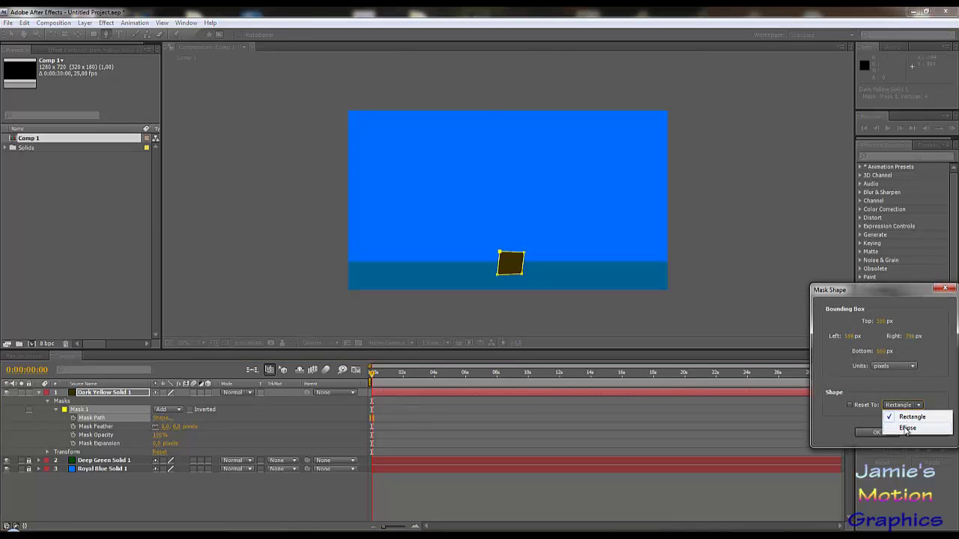
{"action": "left_click", "coordinate": [907, 428]}
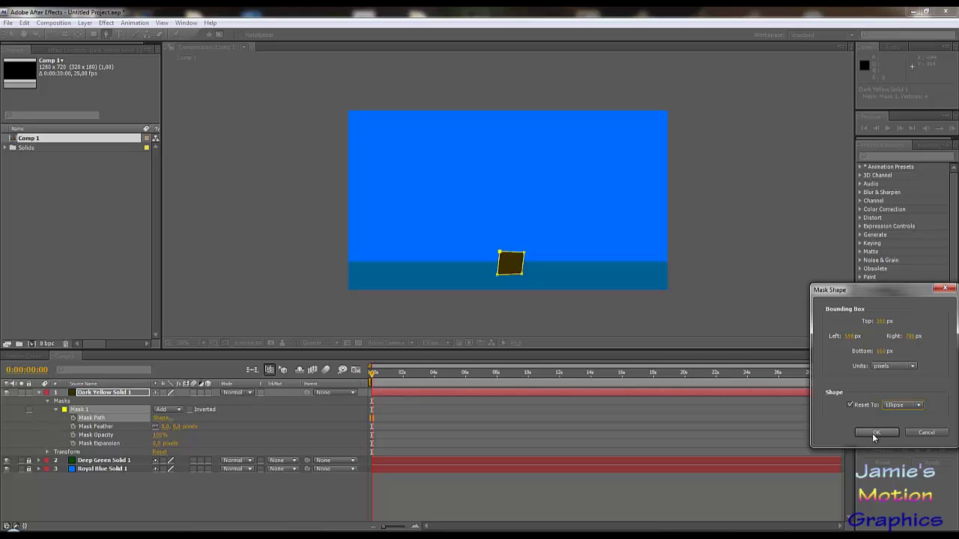
{"action": "left_click", "coordinate": [874, 433]}
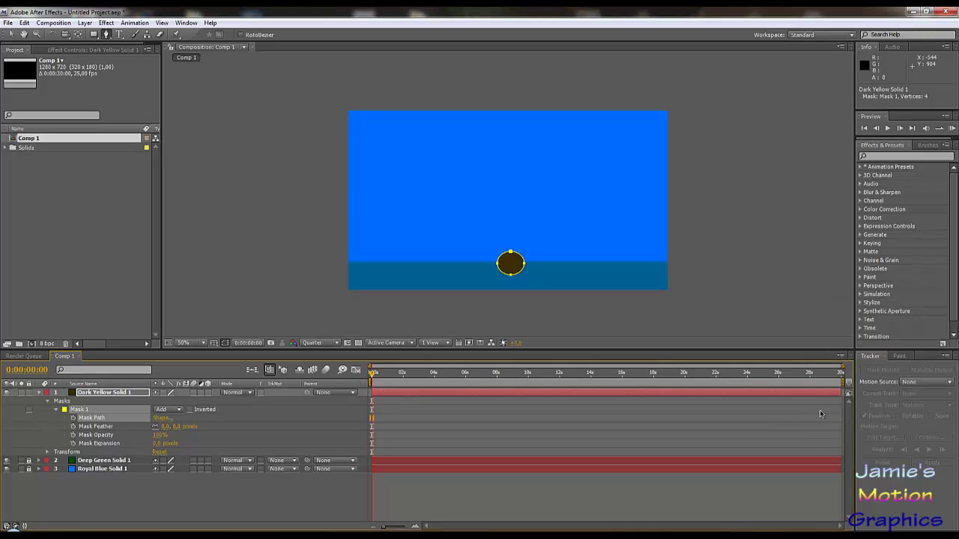
Pull the ellipse mask's four points inward to shrink it to about 25 px wide, just below the green strip's upper edge
{"action": "left_click", "coordinate": [12, 35]}
{"action": "scroll", "coordinate": [504, 280], "scroll_direction": "up", "scroll_amount": 2}
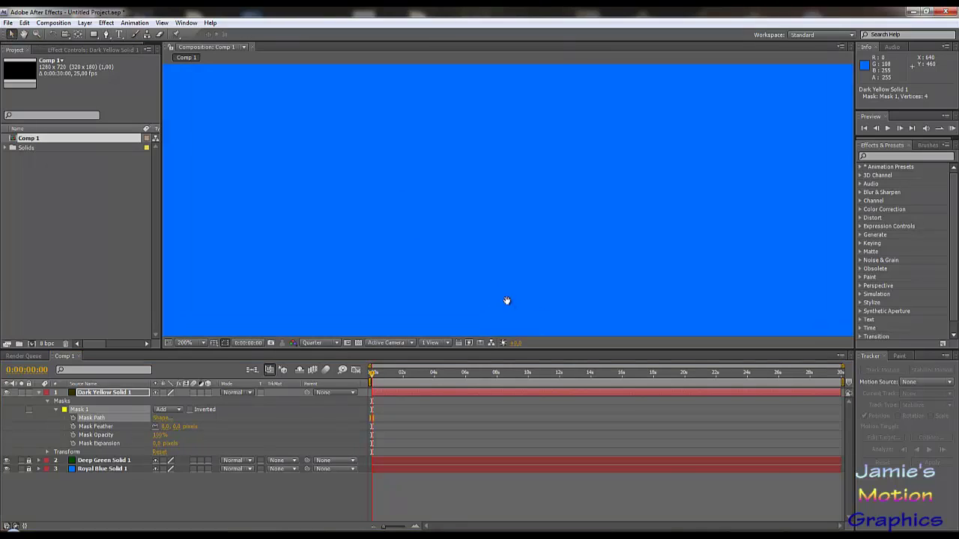
{"action": "scroll", "coordinate": [507, 300], "scroll_direction": "down", "scroll_amount": 5}
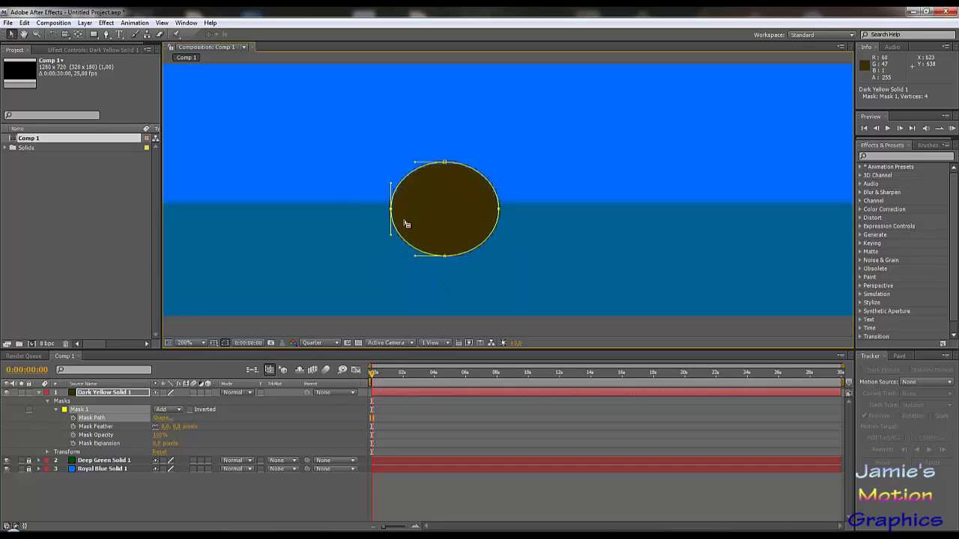
{"action": "left_click_drag", "start_coordinate": [390, 210], "coordinate": [428, 217]}
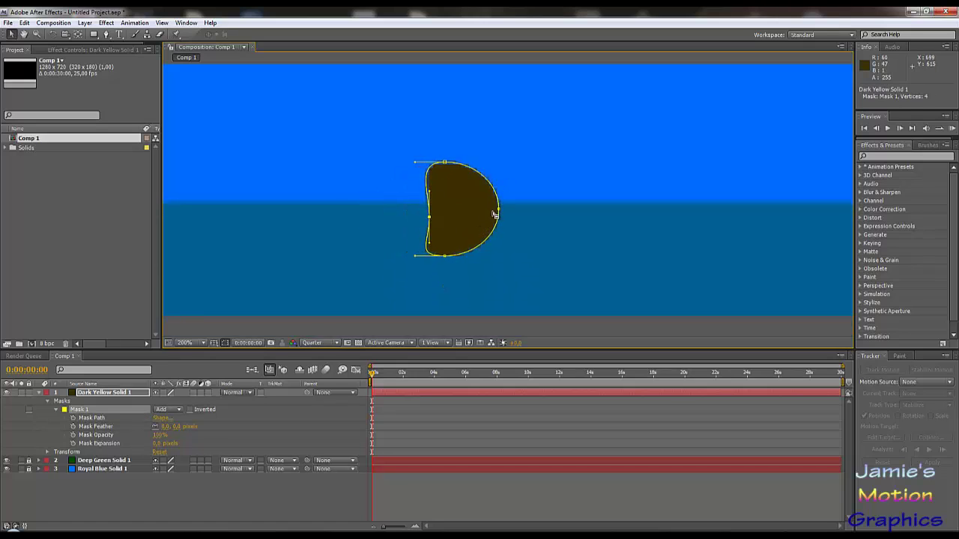
{"action": "left_click_drag", "start_coordinate": [498, 214], "coordinate": [458, 220]}
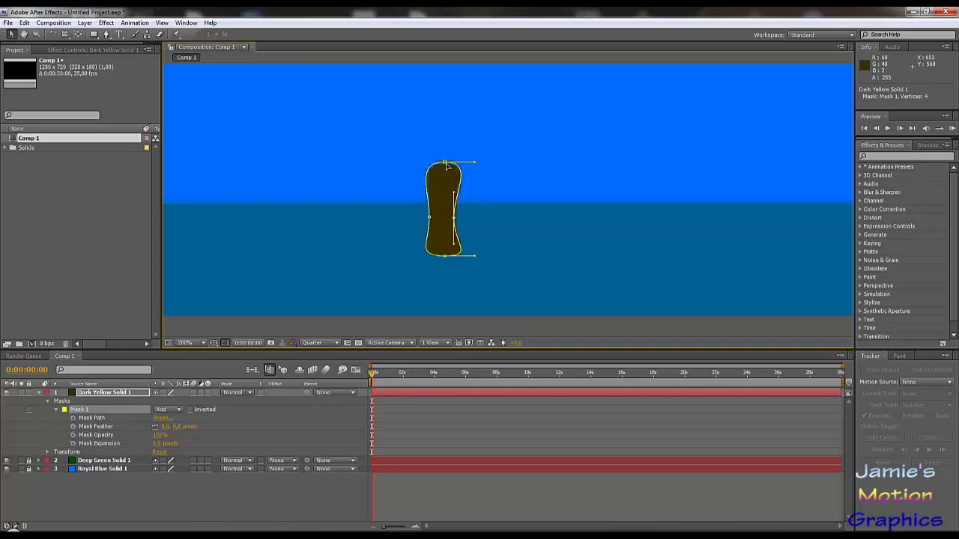
{"action": "left_click_drag", "start_coordinate": [444, 162], "coordinate": [442, 205]}
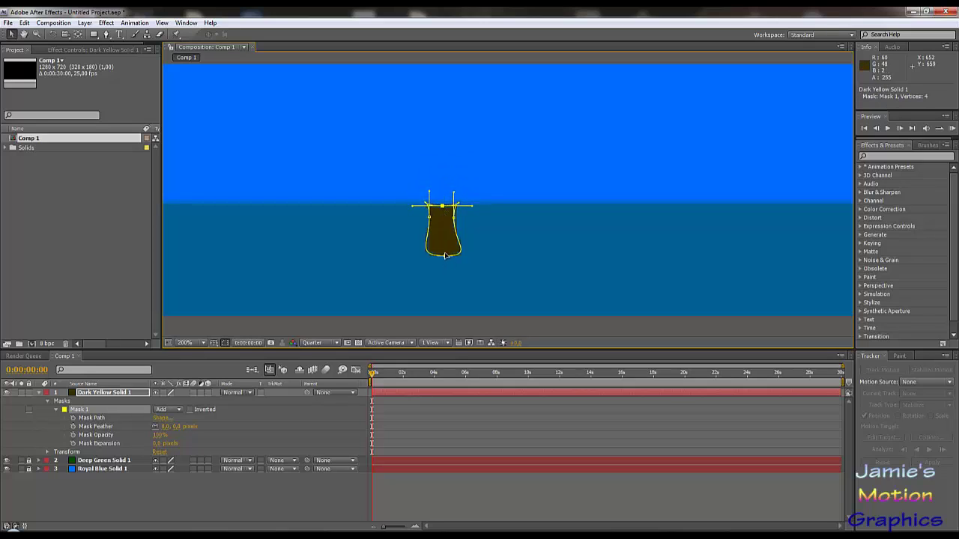
{"action": "left_click_drag", "start_coordinate": [446, 257], "coordinate": [442, 227]}
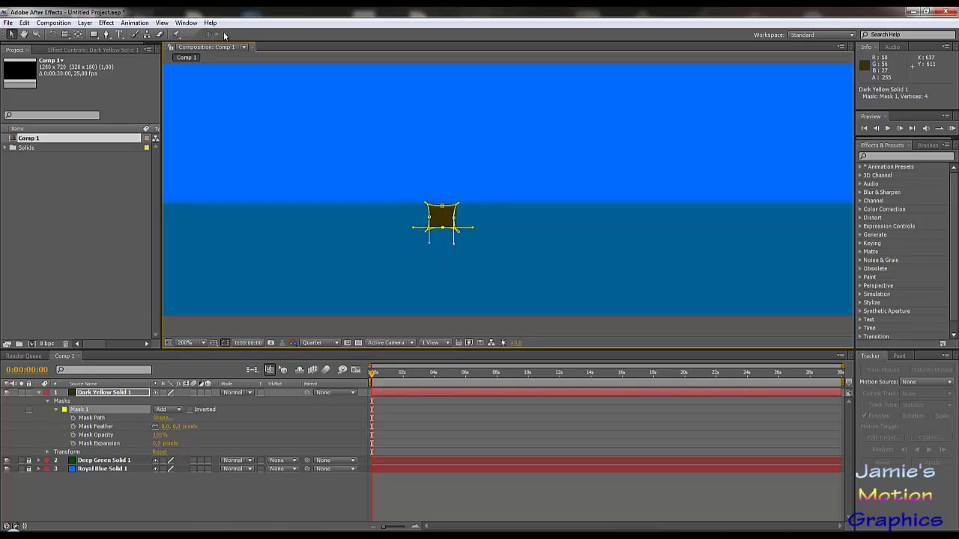
Convert all four points of the shrunken mask to corner points with the Convert Vertex tool
{"action": "left_click", "coordinate": [106, 34]}
{"action": "left_click", "coordinate": [138, 67]}
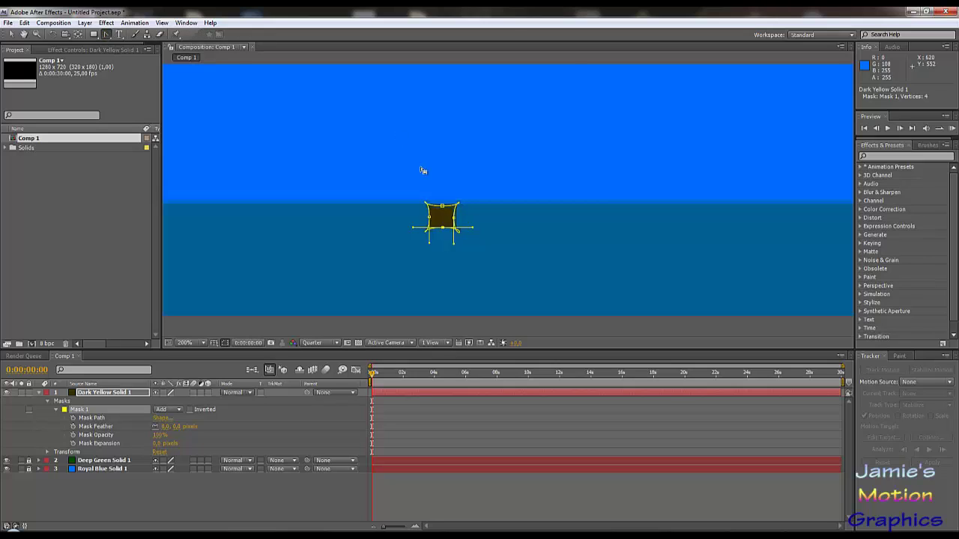
{"action": "left_click", "coordinate": [442, 207]}
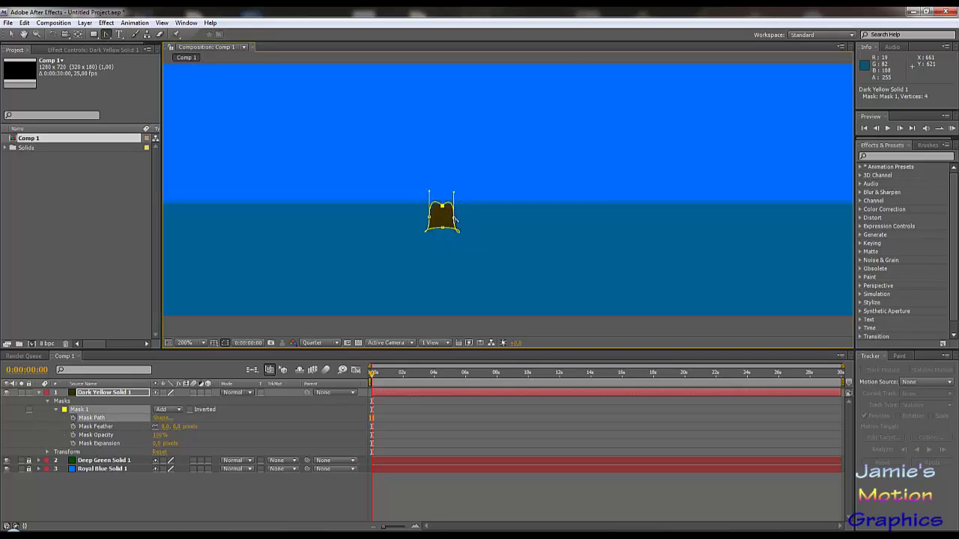
{"action": "left_click", "coordinate": [453, 219]}
{"action": "left_click", "coordinate": [442, 228]}
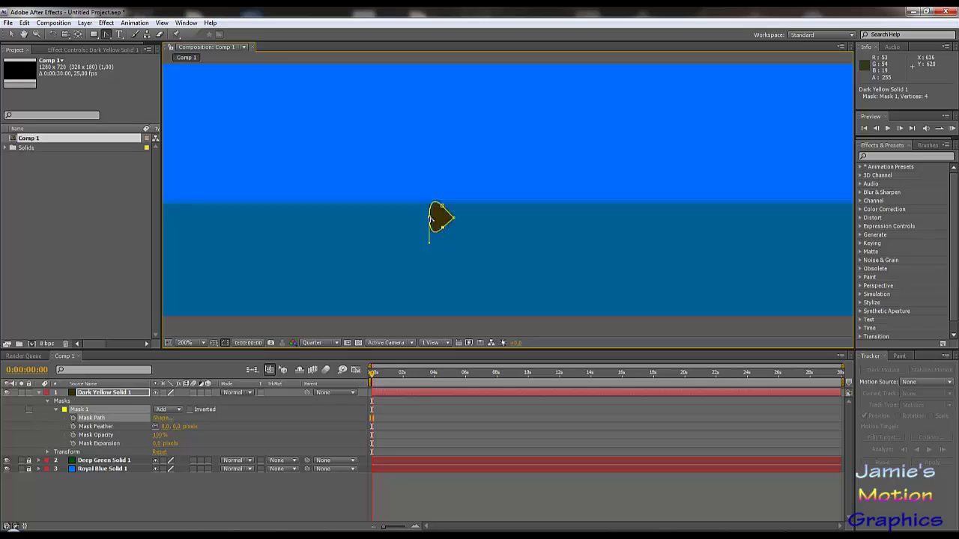
{"action": "left_click", "coordinate": [429, 217]}
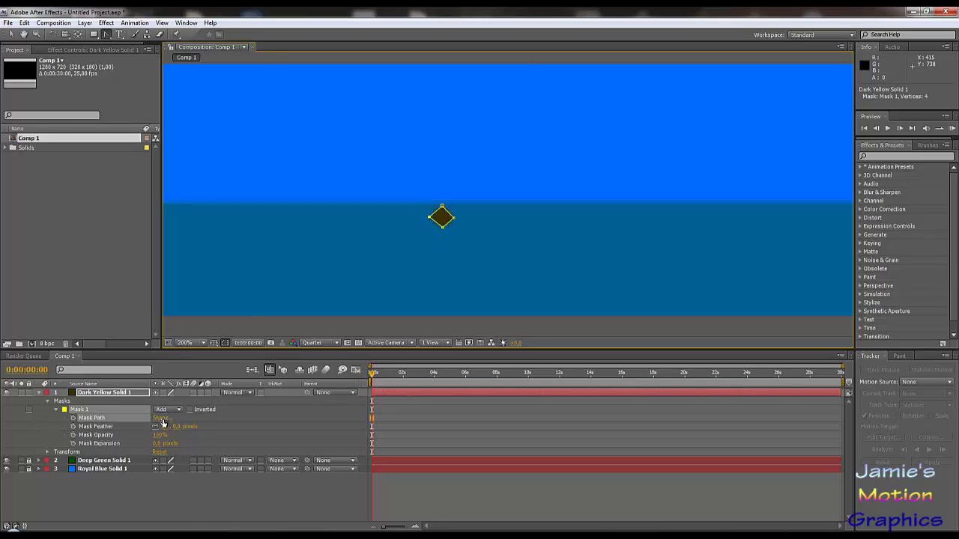
Reset the small diamond-shaped mask path to an Ellipse within its current bounding box
{"action": "left_click", "coordinate": [162, 418]}
{"action": "left_click", "coordinate": [850, 405]}
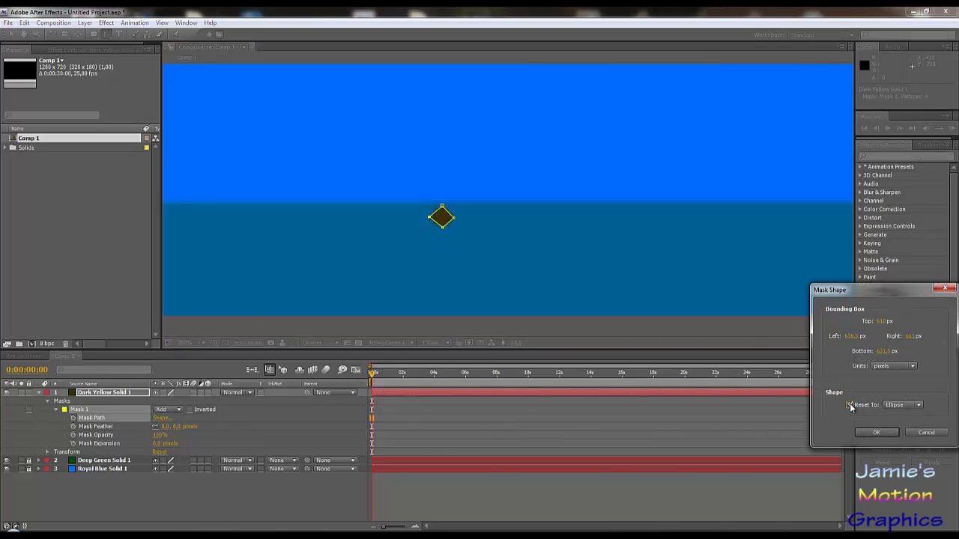
{"action": "left_click", "coordinate": [876, 433]}
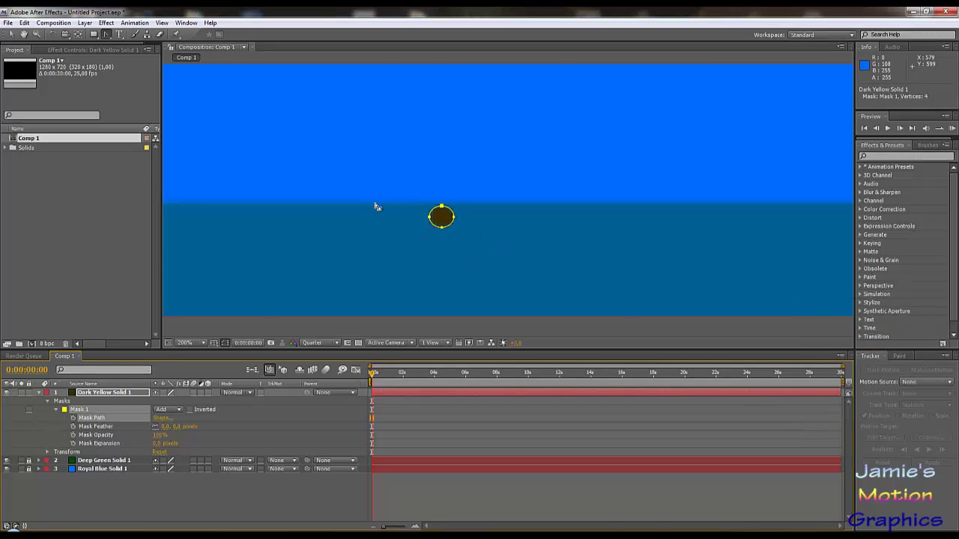
Move the dark yellow ellipse layer about 12 px down into the green strip, to position 639, 372.3
{"action": "scroll", "coordinate": [471, 212], "scroll_direction": "up", "scroll_amount": 1}
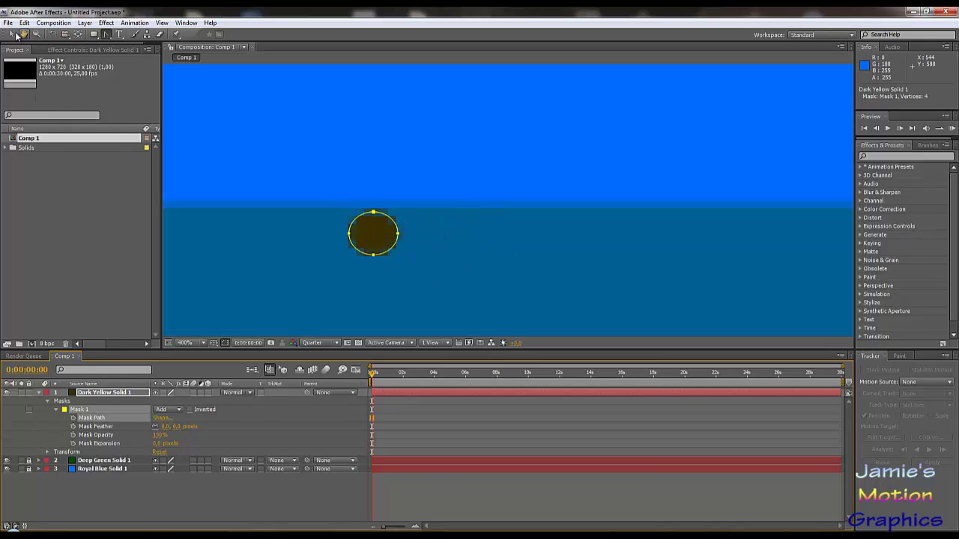
{"action": "left_click", "coordinate": [11, 35]}
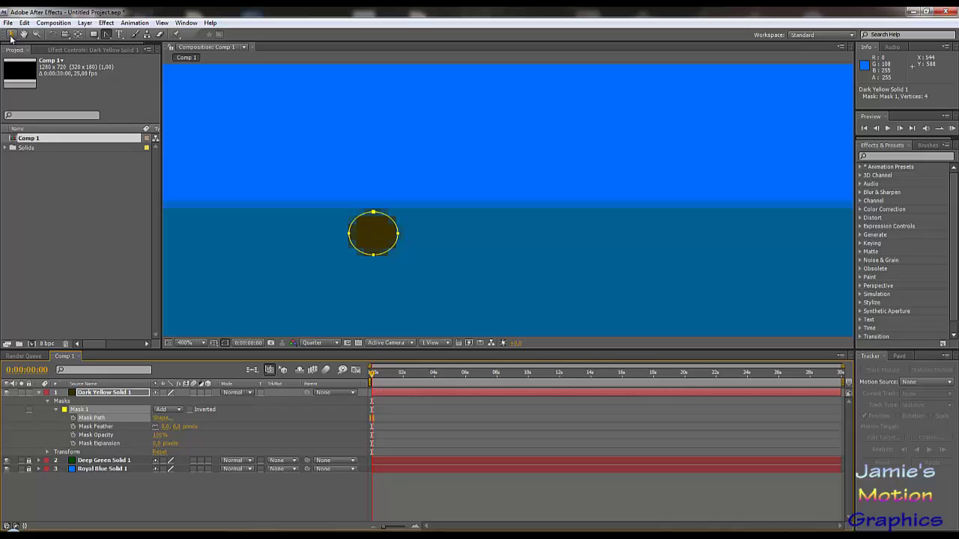
{"action": "left_click", "coordinate": [377, 257]}
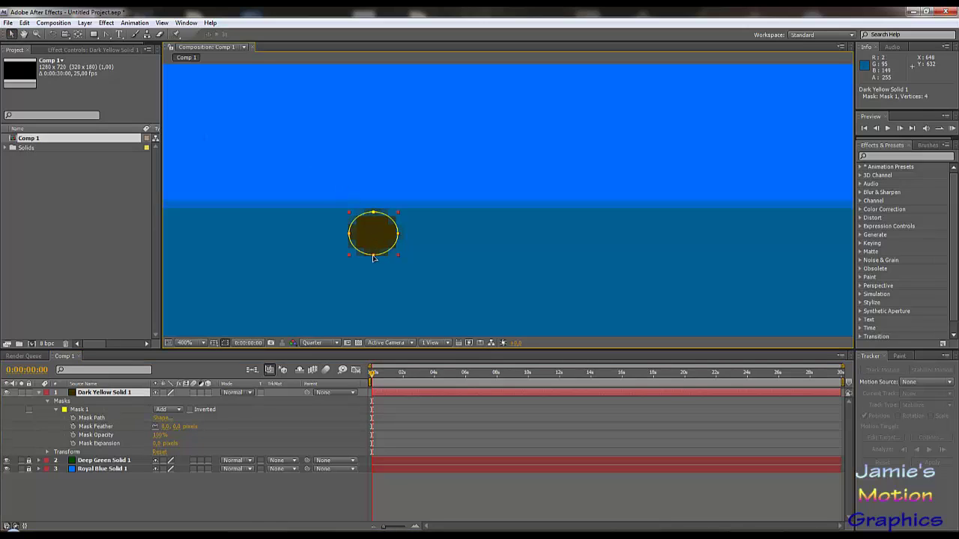
{"action": "left_click_drag", "start_coordinate": [373, 258], "coordinate": [377, 268]}
{"action": "key", "text": "ctrl+z"}
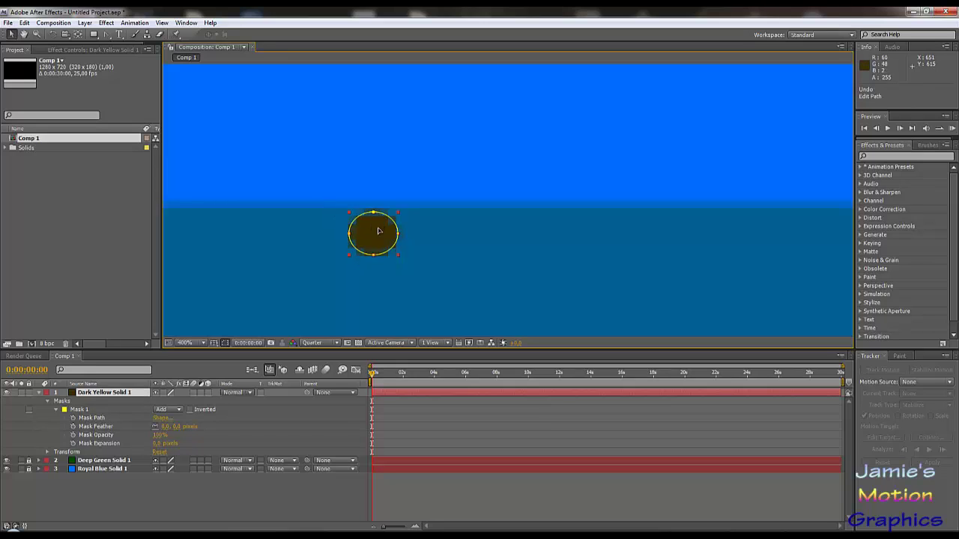
{"action": "left_click_drag", "start_coordinate": [377, 229], "coordinate": [377, 252]}
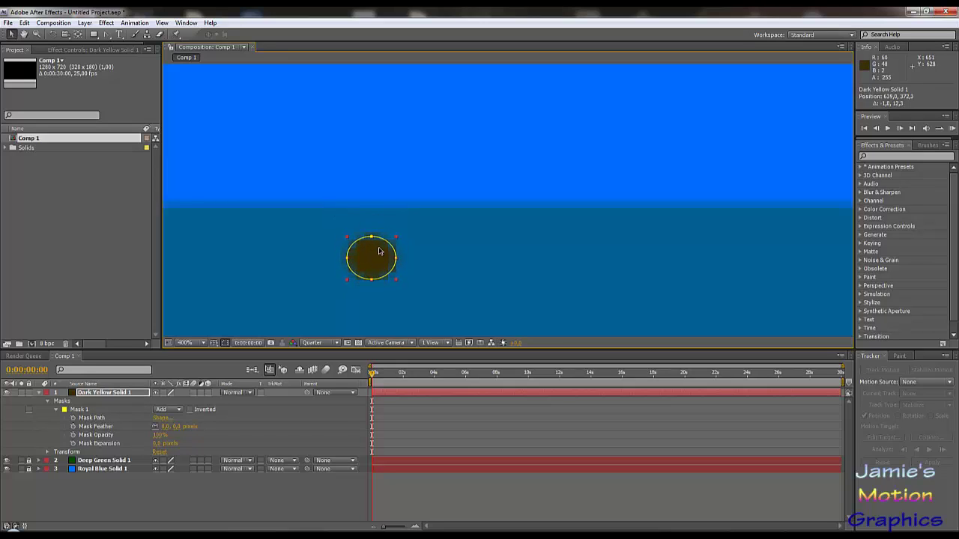
{"action": "key", "text": "comma"}
{"action": "key", "text": "comma"}
{"action": "key", "text": "comma"}
{"action": "key", "text": "comma"}
{"action": "key", "text": "comma"}
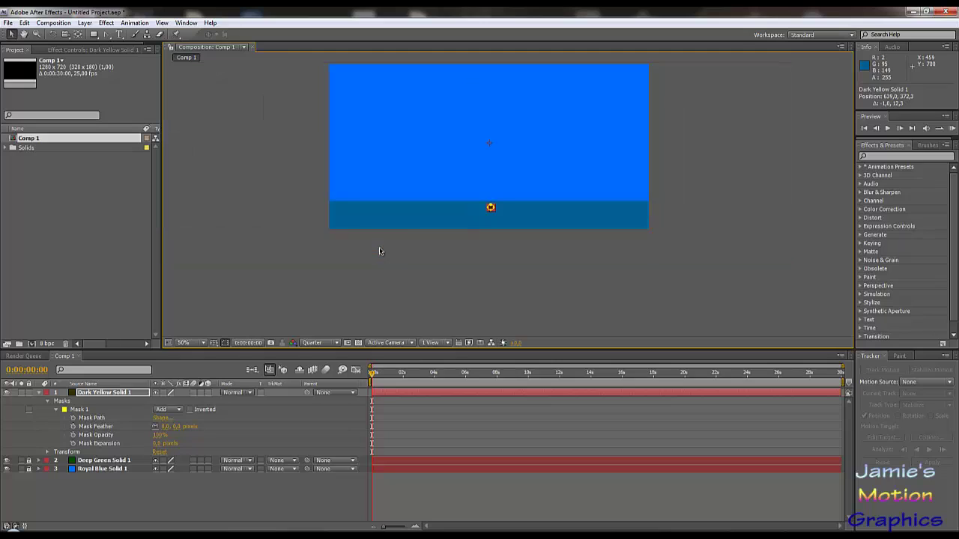
{"action": "left_click", "coordinate": [490, 208]}
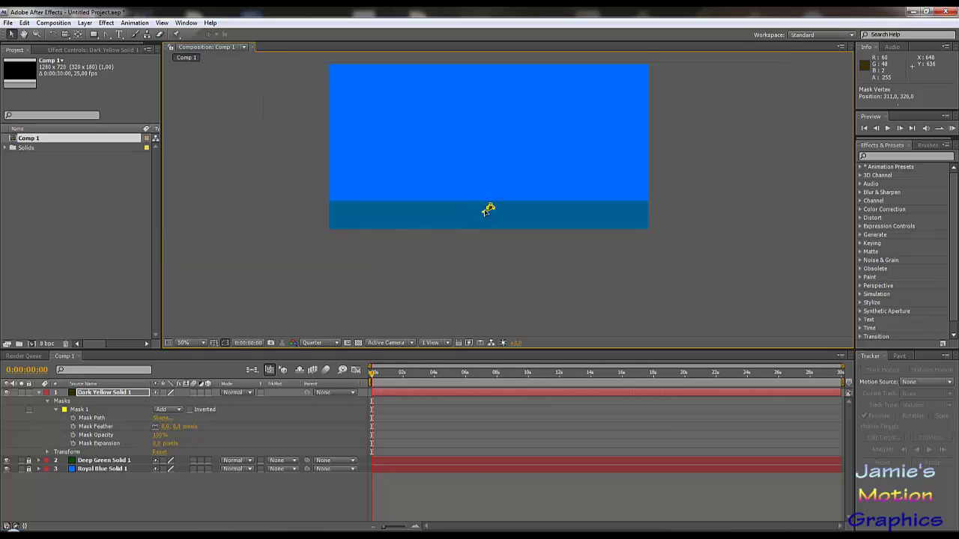
{"action": "key", "text": "ctrl+z"}
{"action": "scroll", "coordinate": [505, 218], "scroll_direction": "up", "scroll_amount": 2}
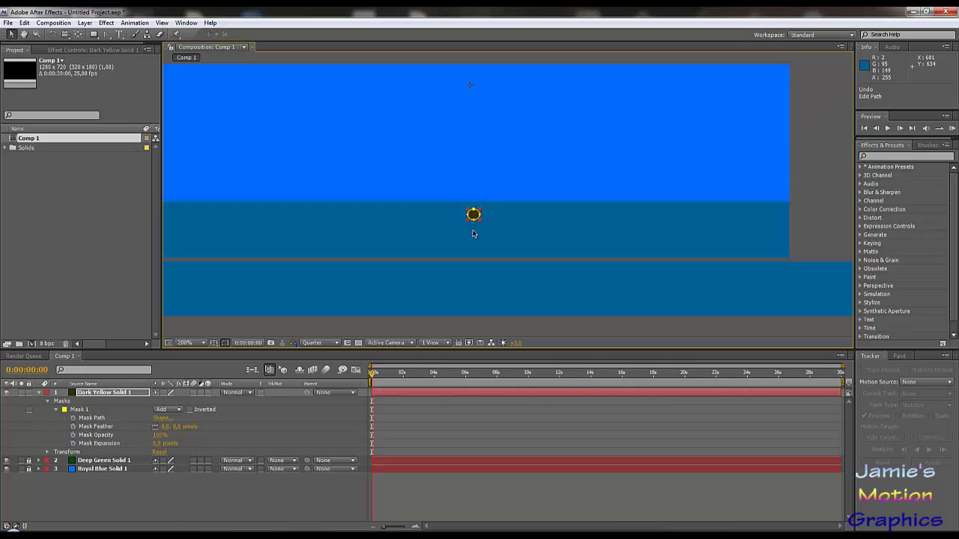
Move the small dark yellow circle layer about 64 px to the left within the green strip, to position 575, 375.3
{"action": "scroll", "coordinate": [473, 235], "scroll_direction": "down", "scroll_amount": 2}
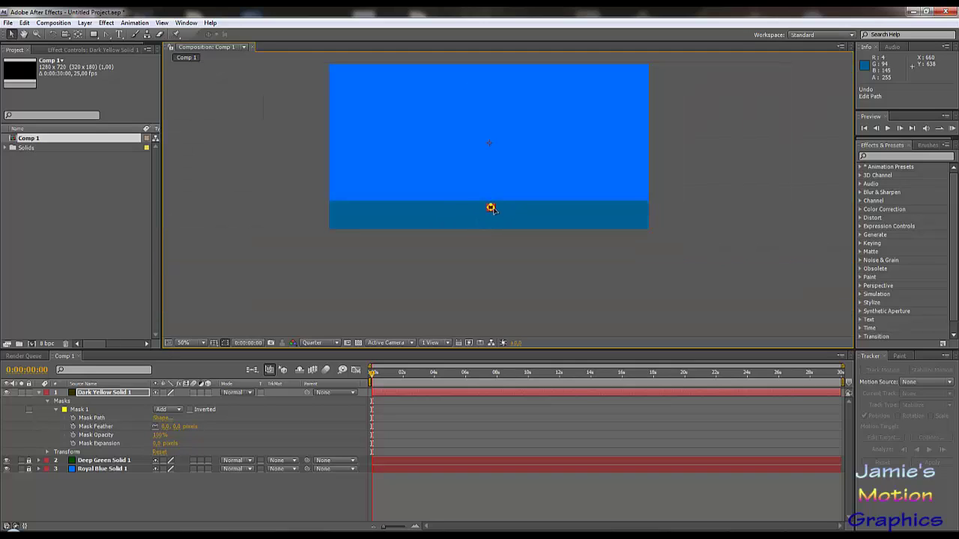
{"action": "scroll", "coordinate": [492, 209], "scroll_direction": "up", "scroll_amount": 1}
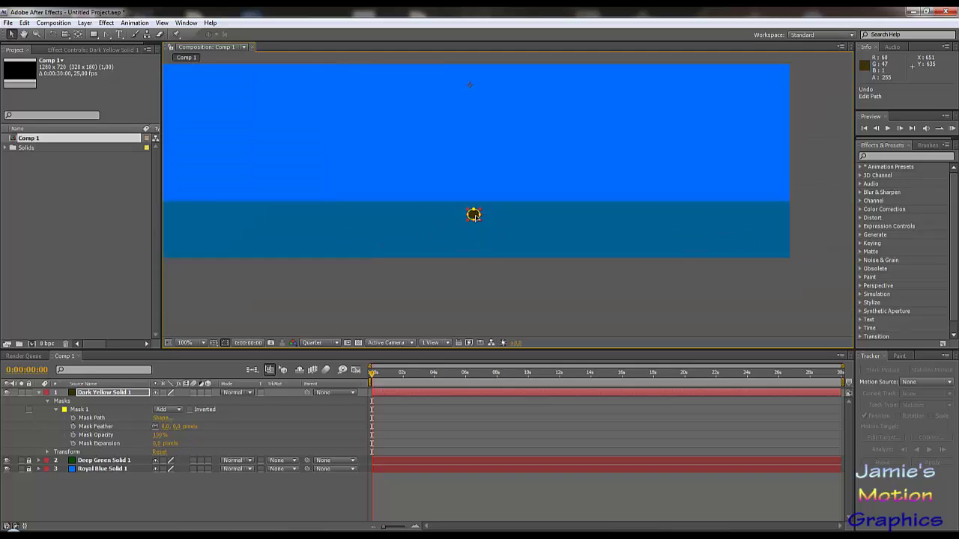
{"action": "left_click_drag", "start_coordinate": [473, 215], "coordinate": [442, 216]}
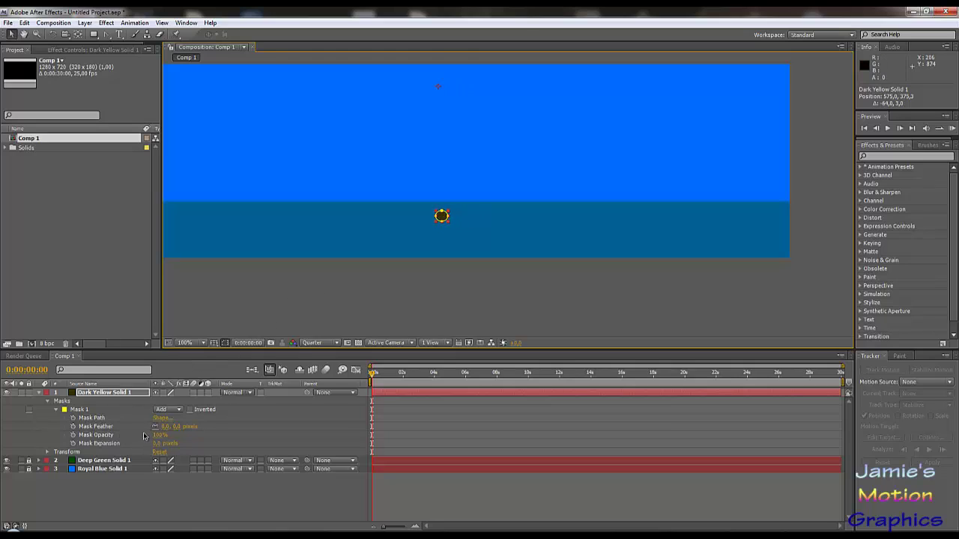
Show the dark yellow layer's Position property, set it to 640, 382.3, and deselect the layer
{"action": "key", "text": "p"}
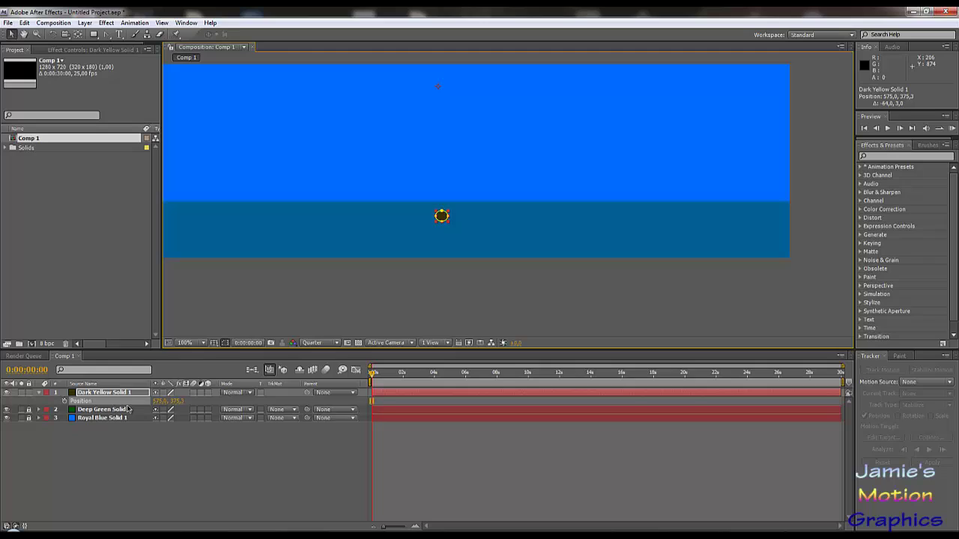
{"action": "left_click", "coordinate": [176, 402]}
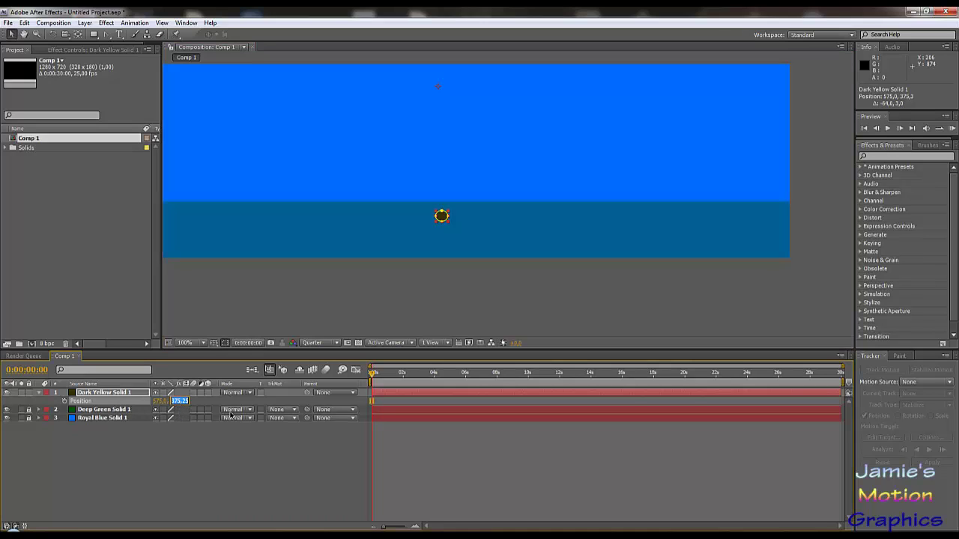
{"action": "left_click", "coordinate": [211, 463]}
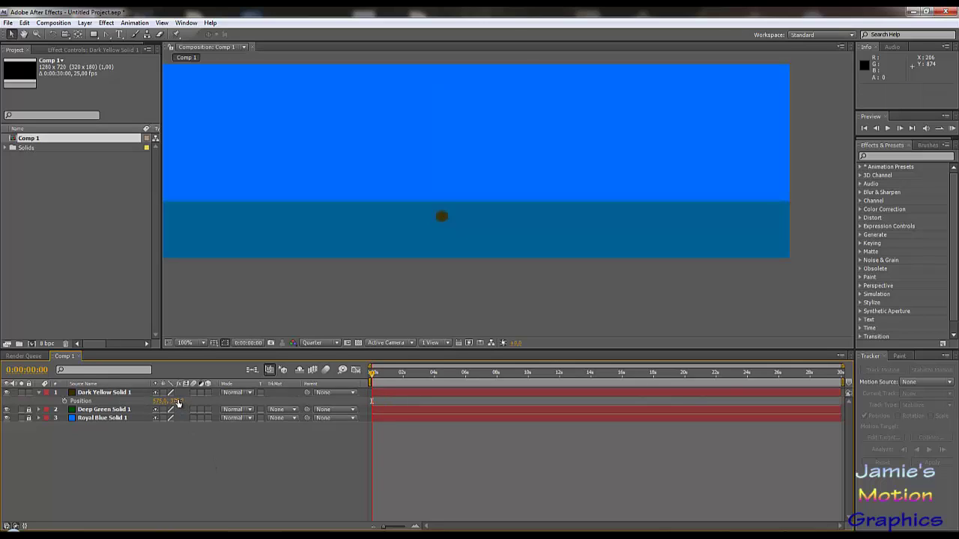
{"action": "mouse_move", "coordinate": [177, 403]}
{"action": "left_mouse_down"}
{"action": "mouse_move", "coordinate": [198, 401]}
{"action": "mouse_move", "coordinate": [140, 402]}
{"action": "mouse_move", "coordinate": [165, 403]}
{"action": "left_mouse_up"}
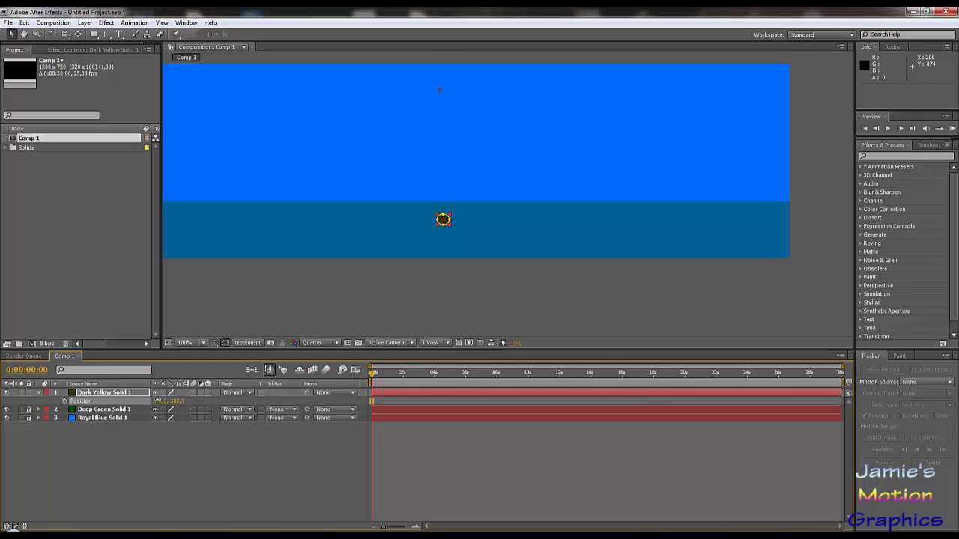
{"action": "left_click", "coordinate": [157, 402]}
{"action": "key", "text": "Return"}
{"action": "scroll", "coordinate": [572, 270], "scroll_direction": "down", "scroll_amount": 4}
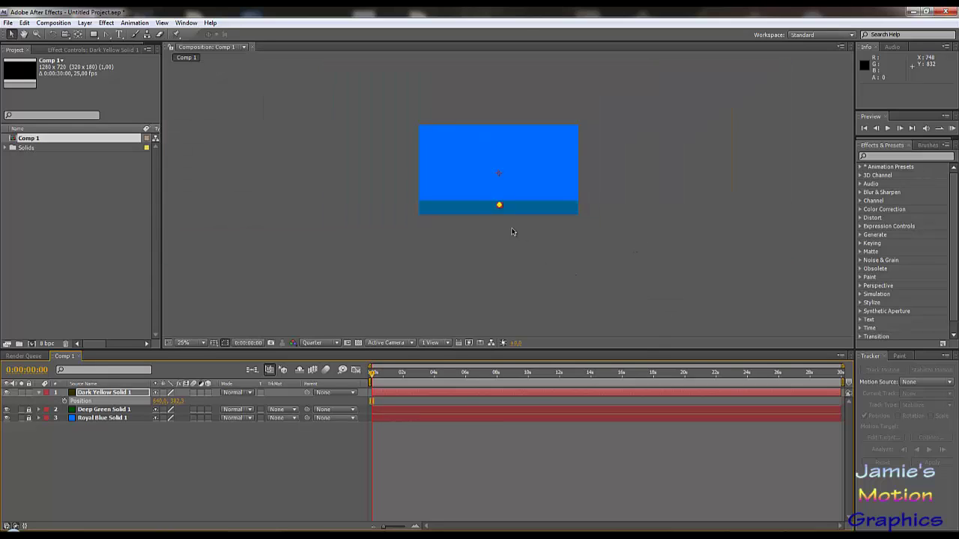
{"action": "scroll", "coordinate": [508, 231], "scroll_direction": "up", "scroll_amount": 4}
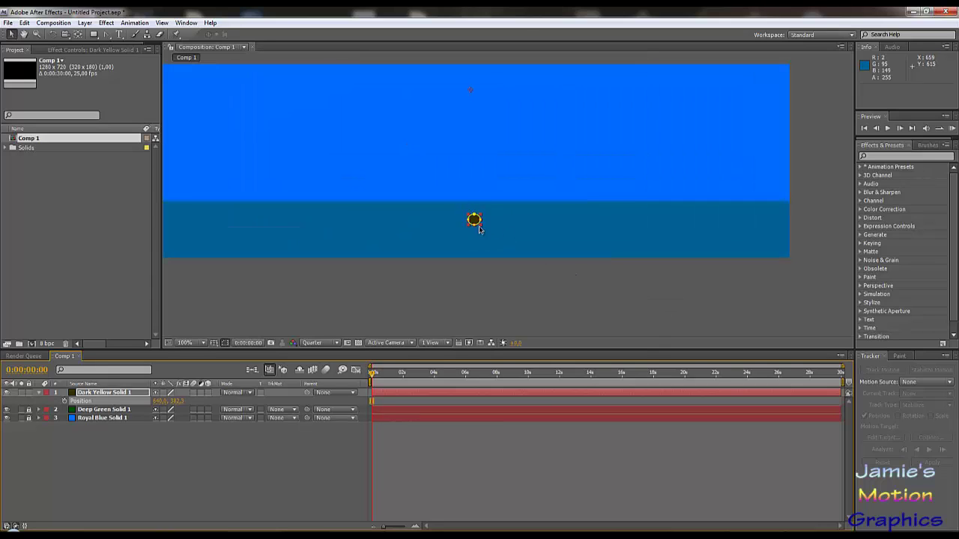
{"action": "left_click", "coordinate": [476, 305]}
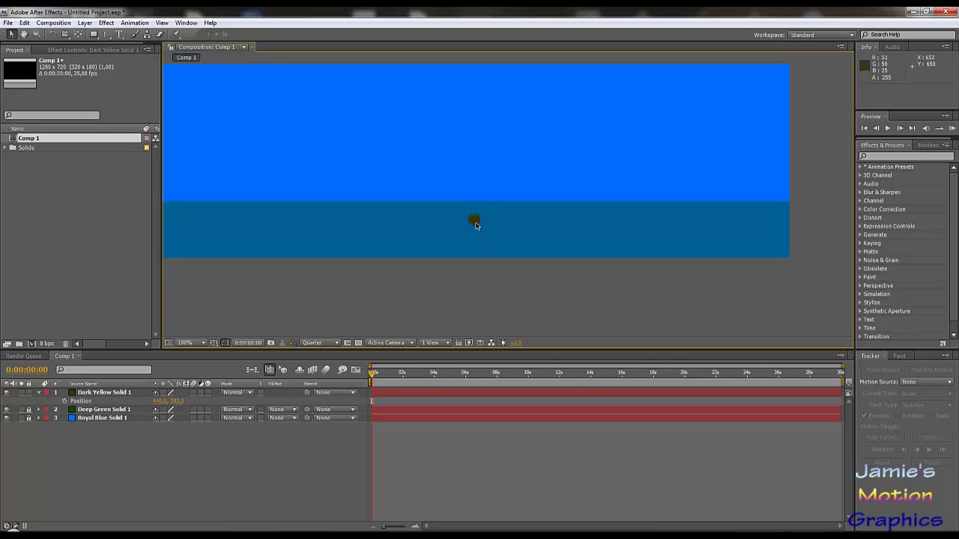
Expand the dark yellow layer's Mask 1 properties and start Mask Path keyframing at 0:00:00:00
{"action": "scroll", "coordinate": [483, 292], "scroll_direction": "down", "scroll_amount": 2}
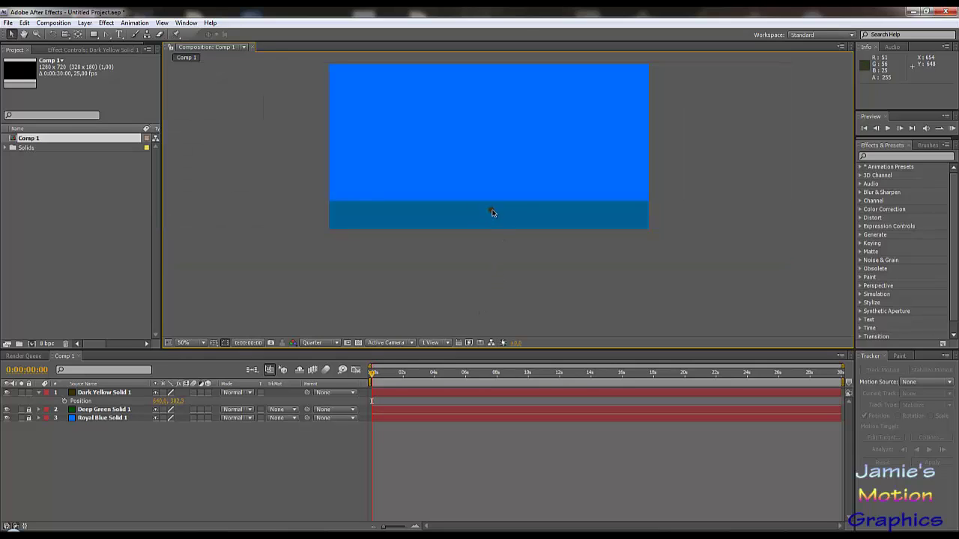
{"action": "scroll", "coordinate": [490, 214], "scroll_direction": "up", "scroll_amount": 4}
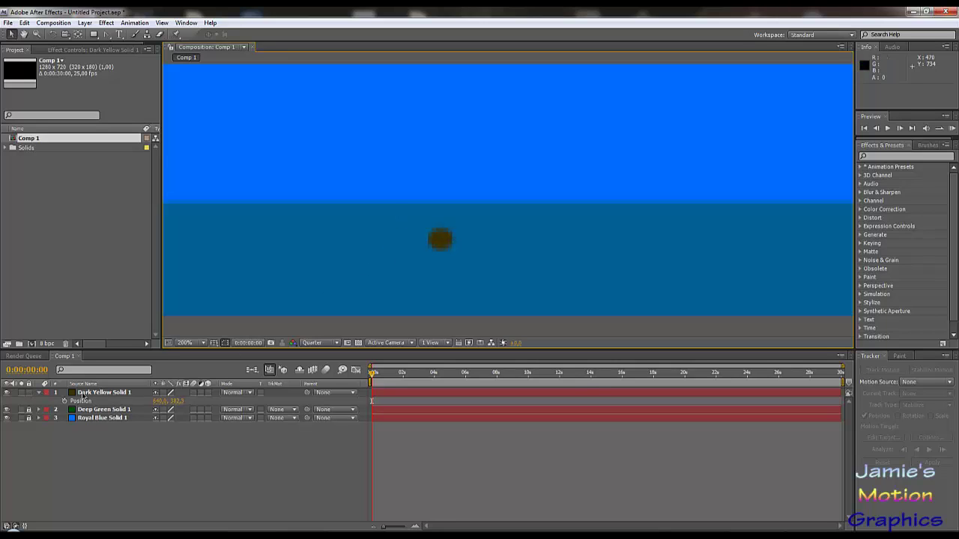
{"action": "left_click", "coordinate": [83, 395]}
{"action": "key", "text": "m"}
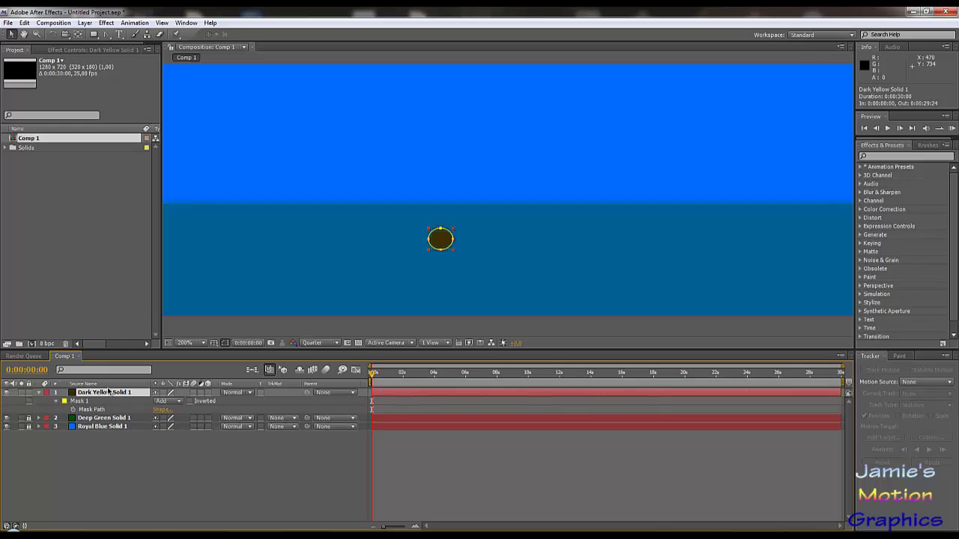
{"action": "left_click", "coordinate": [39, 393]}
{"action": "left_click", "coordinate": [39, 394]}
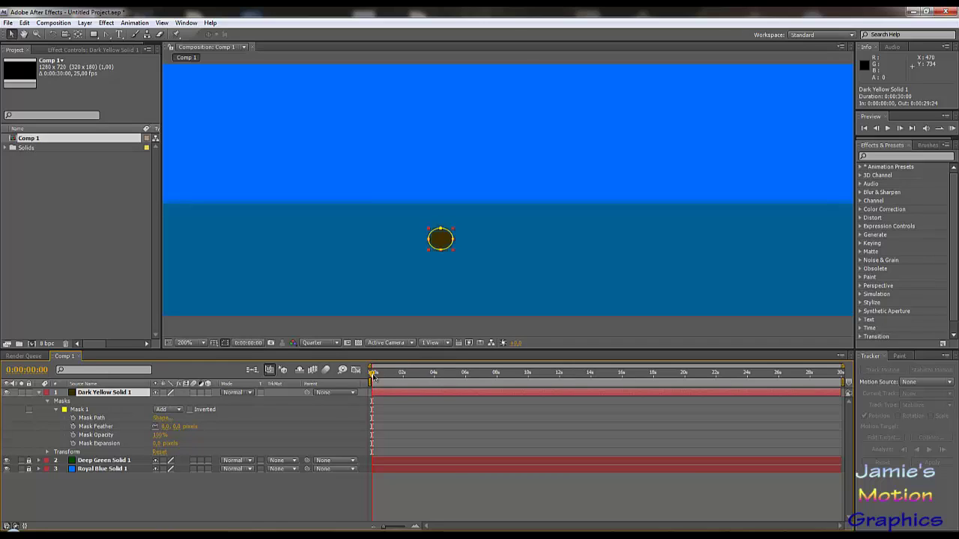
{"action": "left_click_drag", "start_coordinate": [372, 375], "coordinate": [350, 383]}
{"action": "left_click", "coordinate": [73, 418]}
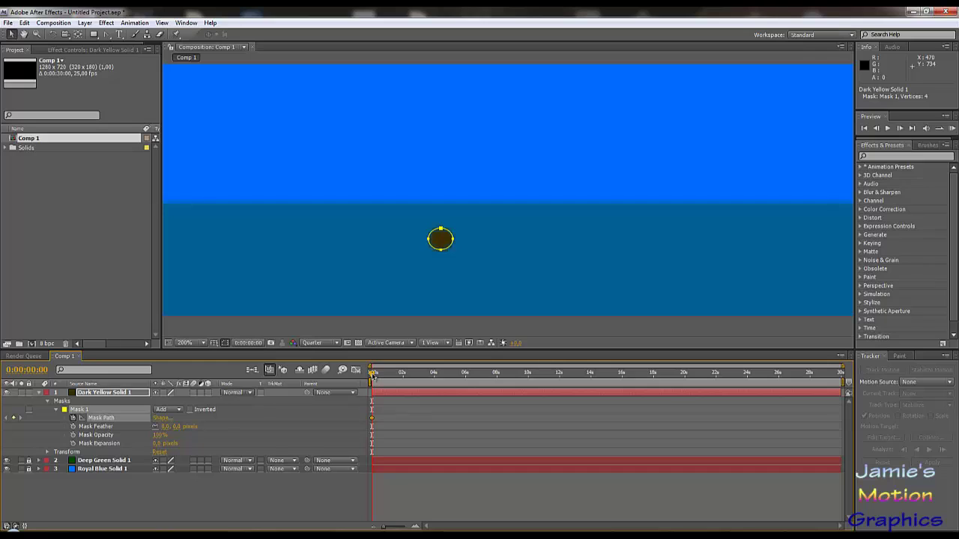
Move the current time to 0:00:10:00 and shorten the visible timeline range to end at 0:00:10:09
{"action": "left_click_drag", "start_coordinate": [373, 375], "coordinate": [527, 386]}
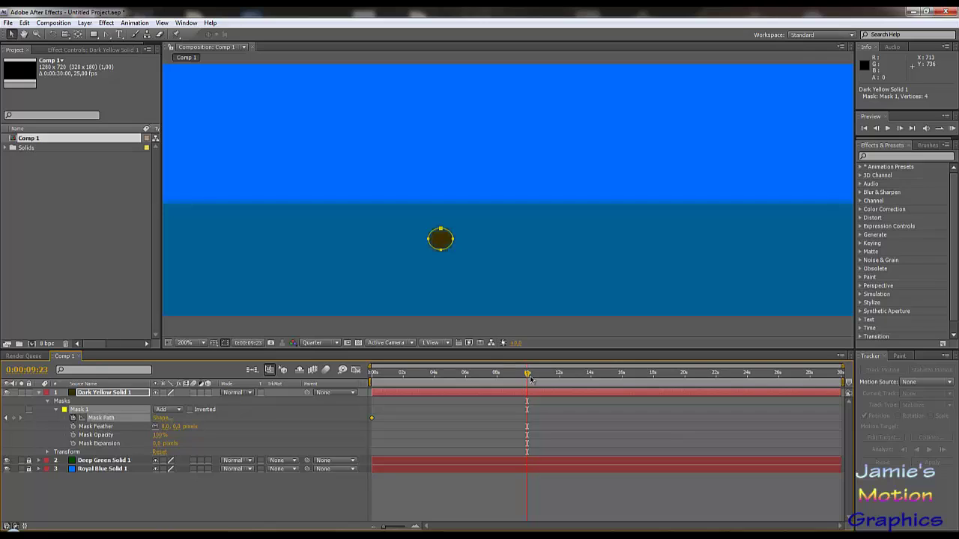
{"action": "left_click", "coordinate": [527, 377]}
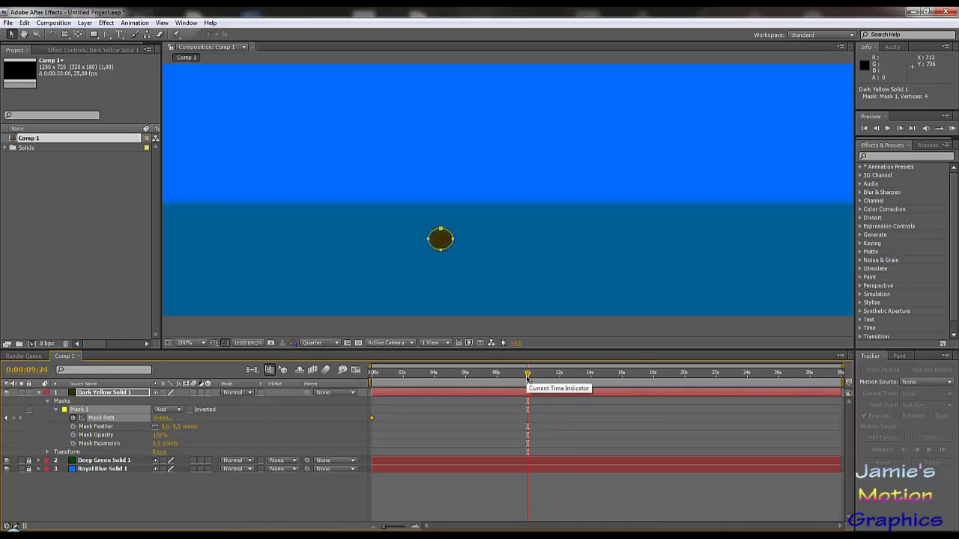
{"action": "scroll", "coordinate": [443, 297], "scroll_direction": "down", "scroll_amount": 3}
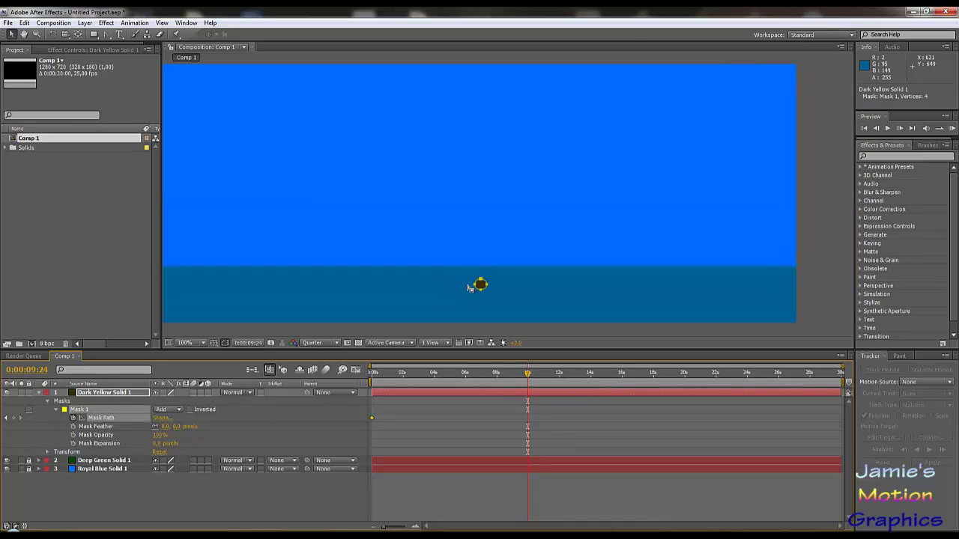
{"action": "scroll", "coordinate": [470, 291], "scroll_direction": "up", "scroll_amount": 2}
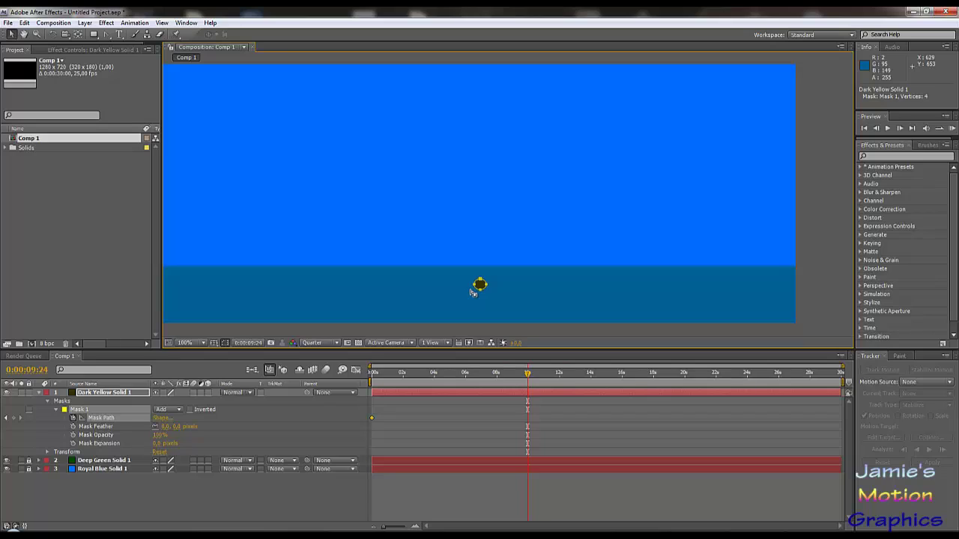
{"action": "scroll", "coordinate": [474, 288], "scroll_direction": "down", "scroll_amount": 1}
{"action": "scroll", "coordinate": [475, 283], "scroll_direction": "up", "scroll_amount": 1}
{"action": "left_click_drag", "start_coordinate": [839, 367], "coordinate": [535, 367]}
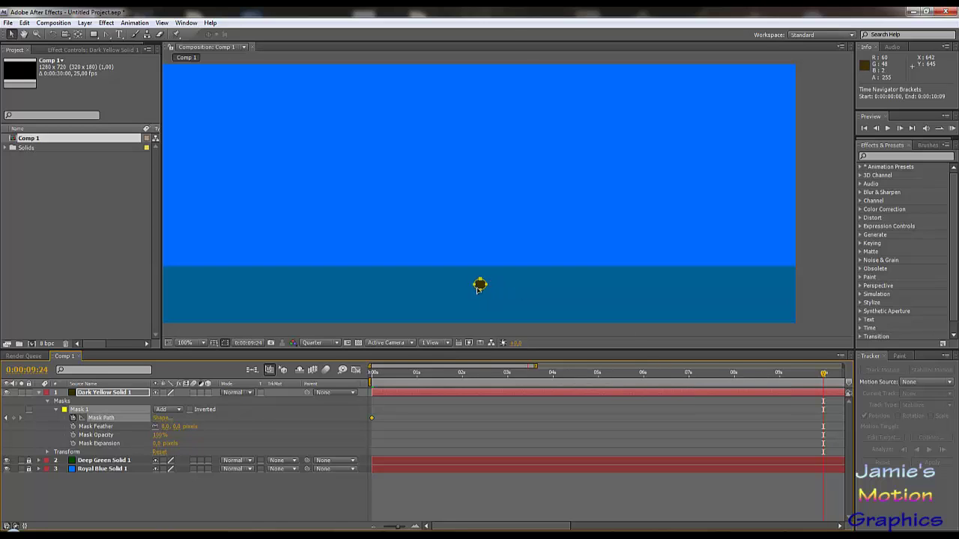
{"action": "key", "text": "period"}
{"action": "key", "text": "comma"}
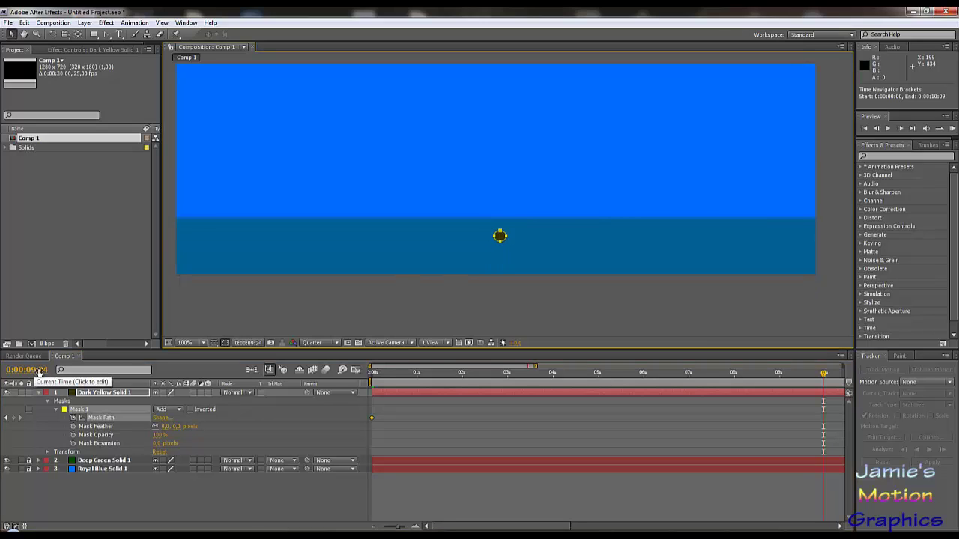
{"action": "key", "text": "Page_Up"}
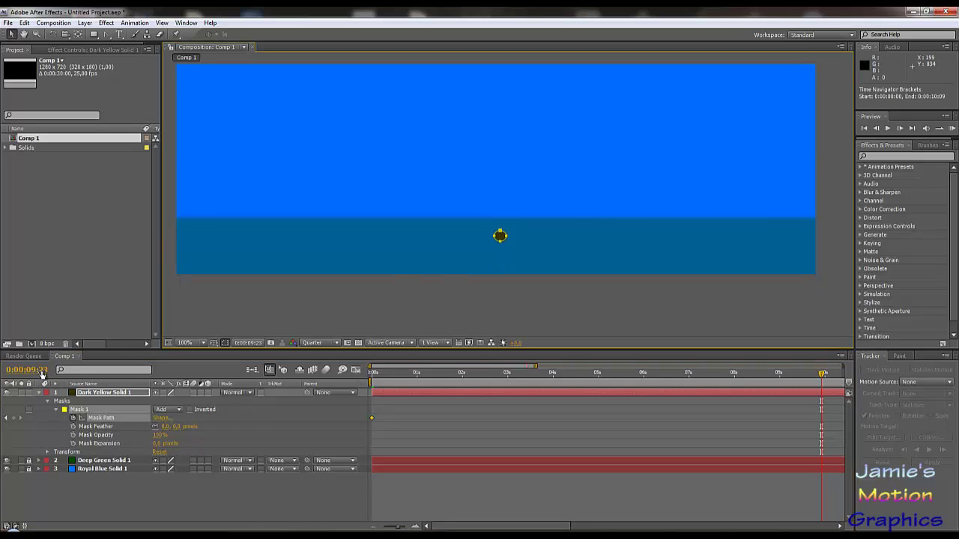
{"action": "key", "text": "Page_Down"}
{"action": "key", "text": "Page_Down"}
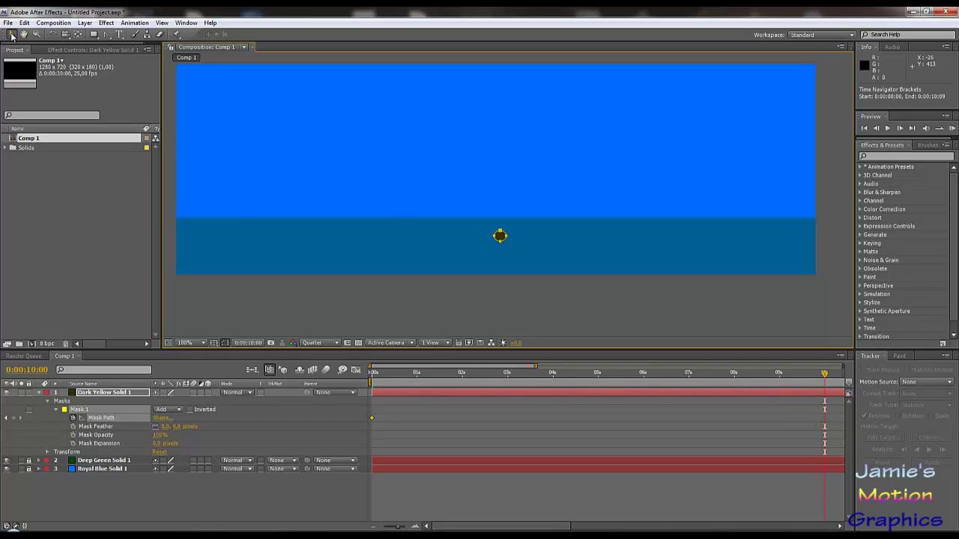
At 0:00:10:00, stretch the circle mask's upper points straight up to about y 220, leaving the lowest point in the green strip
{"action": "left_click_drag", "start_coordinate": [485, 227], "coordinate": [519, 241]}
{"action": "key", "text": "period"}
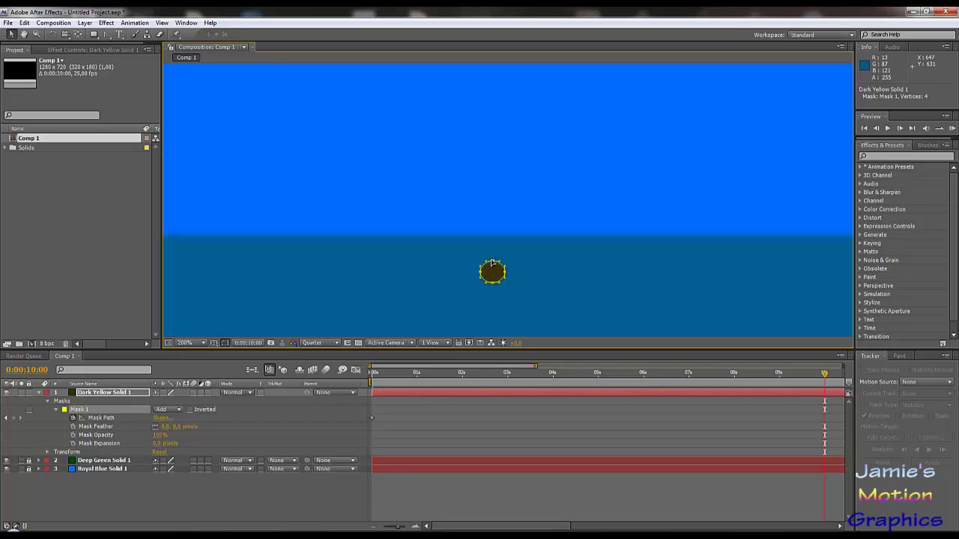
{"action": "left_click_drag", "start_coordinate": [493, 261], "coordinate": [495, 84]}
{"action": "key", "text": "comma"}
{"action": "scroll", "coordinate": [511, 197], "scroll_direction": "up", "scroll_amount": 3}
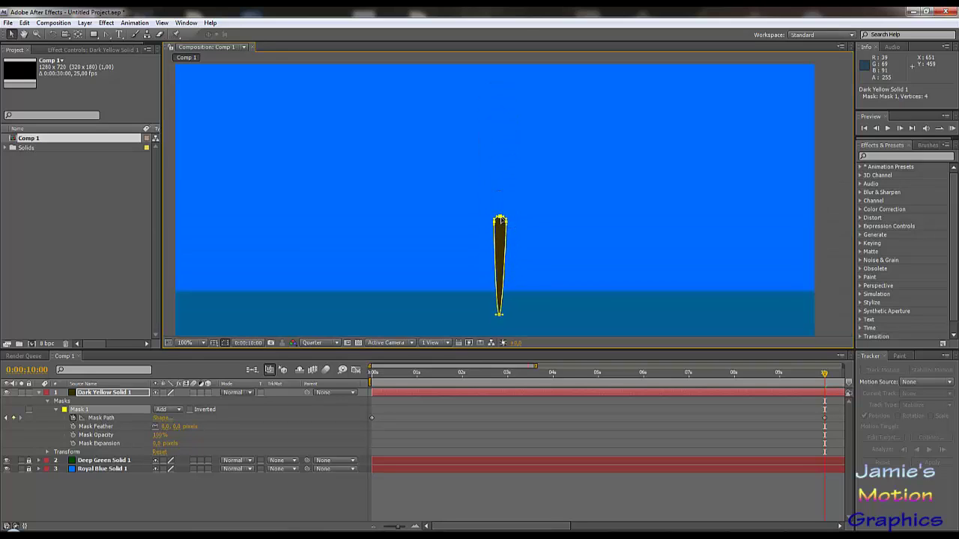
{"action": "left_click_drag", "start_coordinate": [500, 220], "coordinate": [501, 97]}
{"action": "key", "text": "comma"}
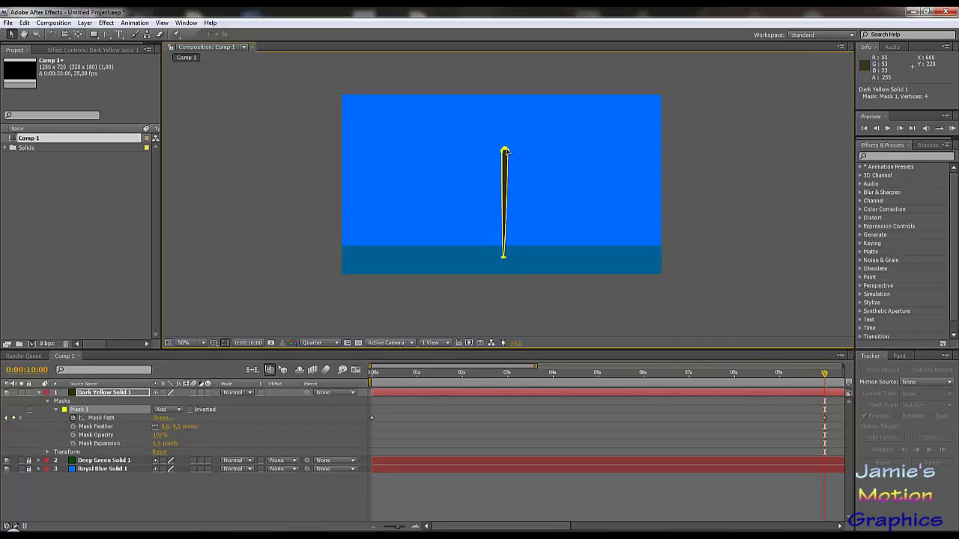
{"action": "left_click", "coordinate": [500, 150]}
{"action": "left_click_drag", "start_coordinate": [501, 149], "coordinate": [502, 150]}
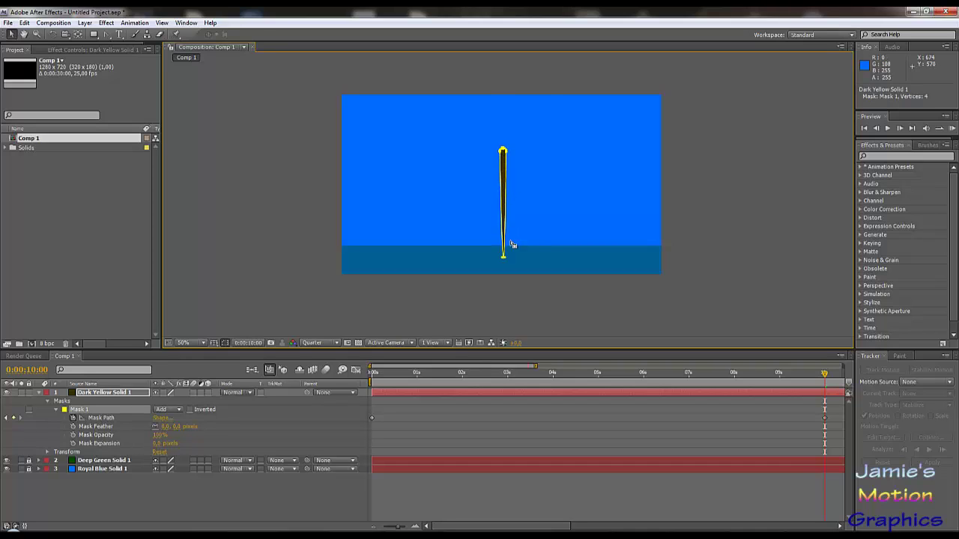
Add a mask point with the Pen tool on the stretched shape's left edge, just above its bottom tip
{"action": "scroll", "coordinate": [497, 317], "scroll_direction": "up", "scroll_amount": 4}
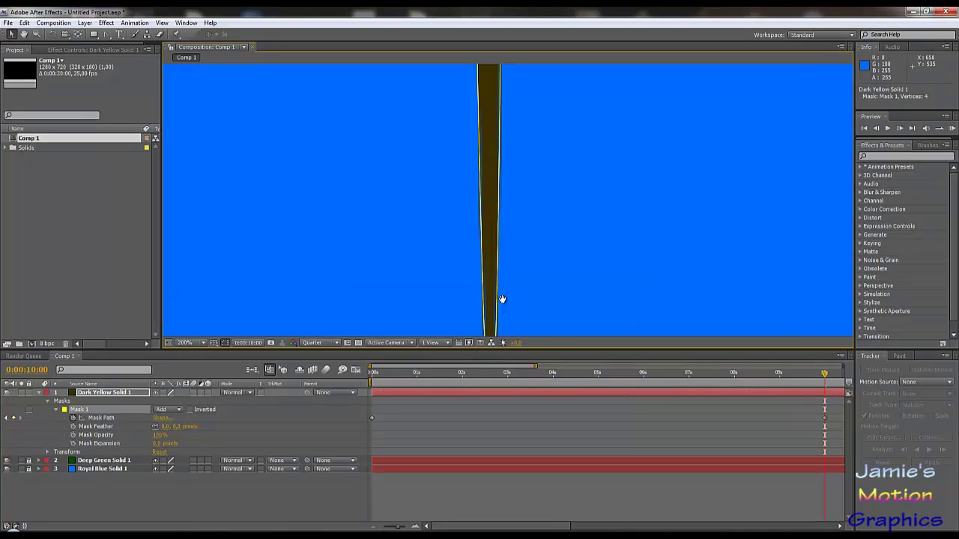
{"action": "left_click_drag", "start_coordinate": [501, 300], "coordinate": [522, 144]}
{"action": "scroll", "coordinate": [514, 271], "scroll_direction": "up", "scroll_amount": 1}
{"action": "left_click_drag", "start_coordinate": [516, 275], "coordinate": [536, 173]}
{"action": "left_click", "coordinate": [110, 36]}
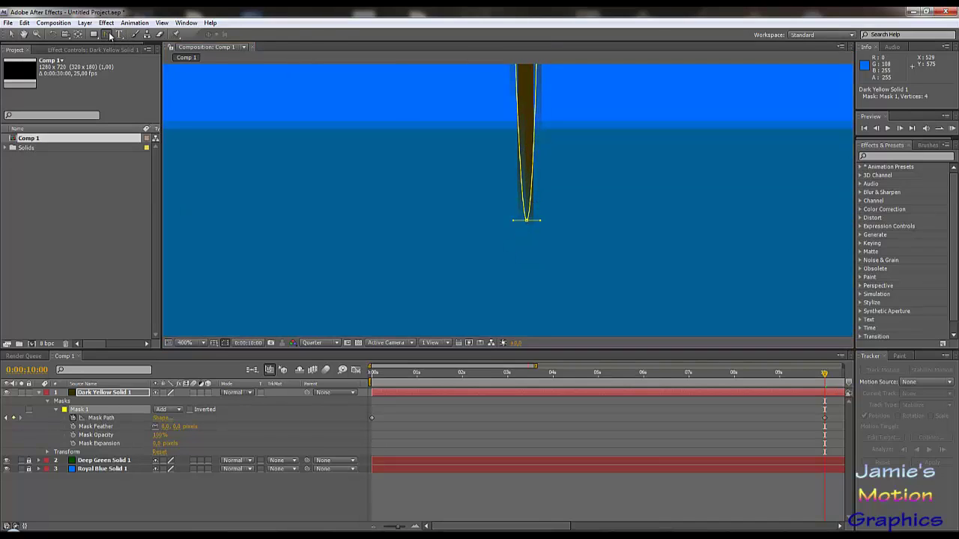
{"action": "left_click", "coordinate": [129, 36]}
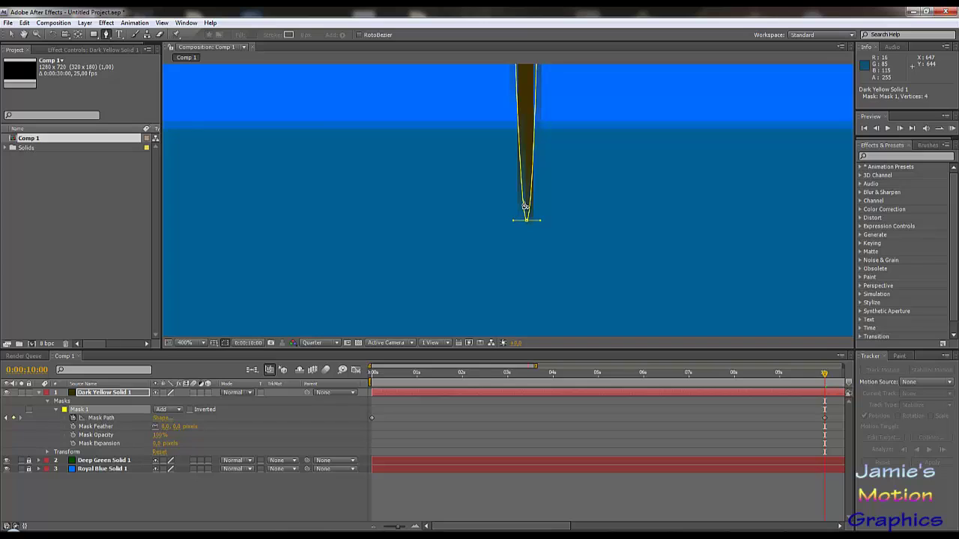
{"action": "left_click", "coordinate": [525, 206]}
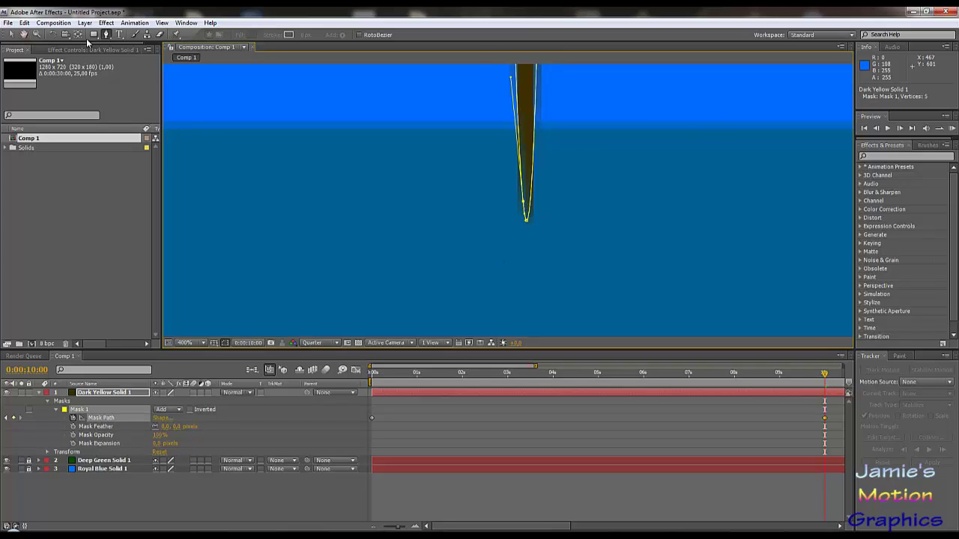
Convert the added mask point and the bottom tip point to corner points with the Convert Vertex tool
{"action": "left_click_drag", "start_coordinate": [117, 36], "coordinate": [145, 69]}
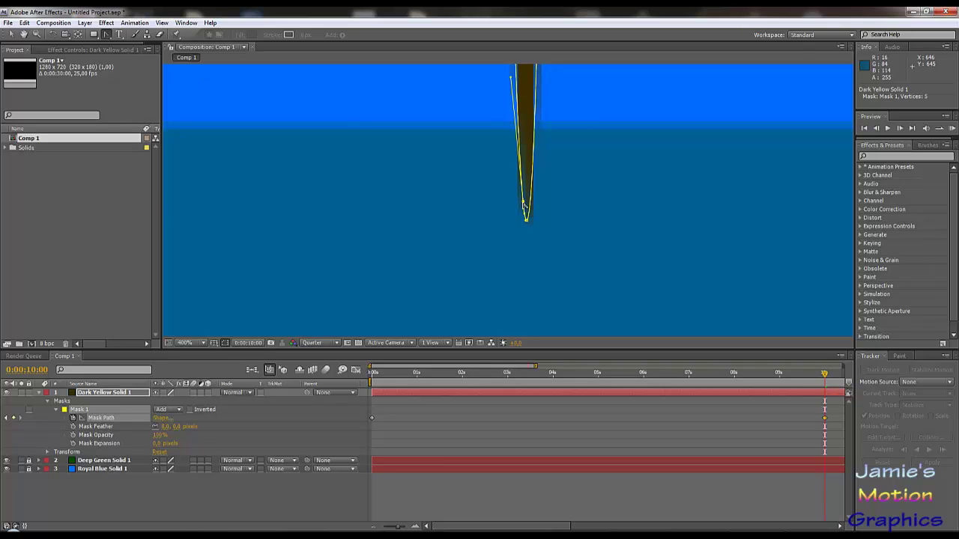
{"action": "left_click", "coordinate": [523, 203]}
{"action": "left_click", "coordinate": [527, 221]}
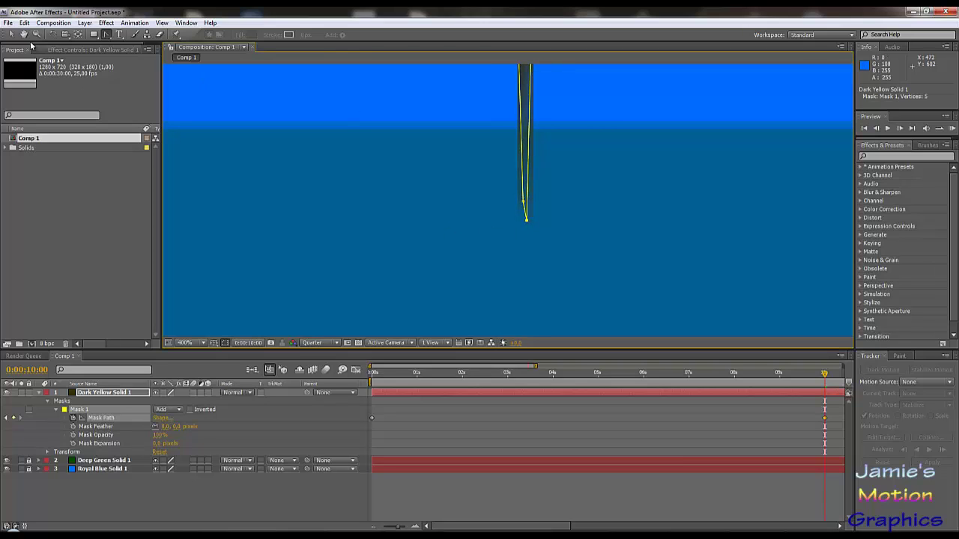
Pull the mask's two bottom points apart into a wide, level base within the green strip
{"action": "left_click", "coordinate": [11, 35]}
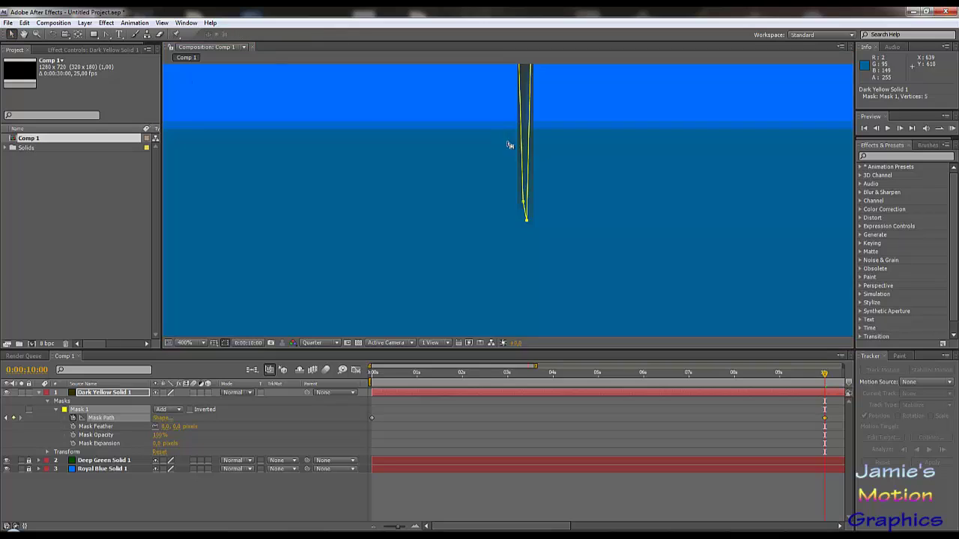
{"action": "left_click_drag", "start_coordinate": [524, 203], "coordinate": [466, 220]}
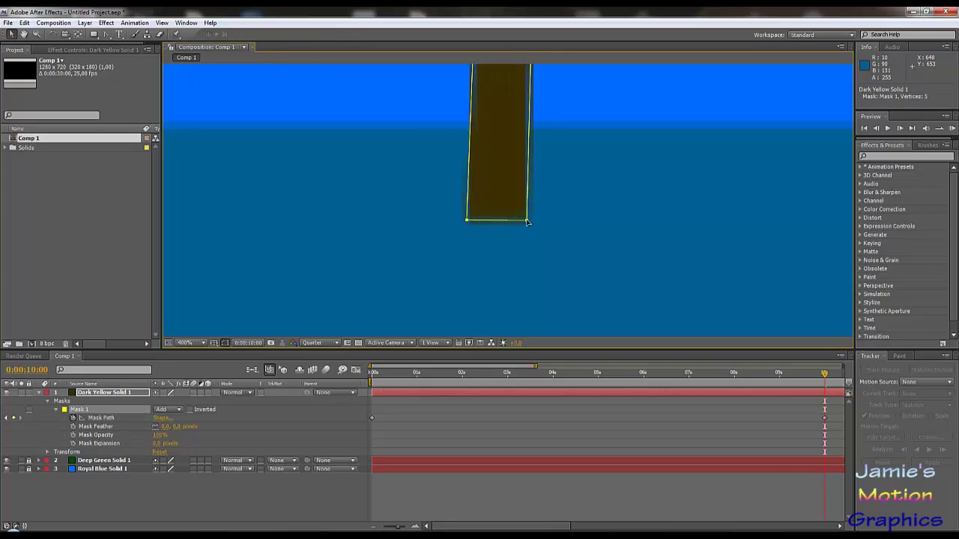
{"action": "left_click_drag", "start_coordinate": [527, 222], "coordinate": [603, 220]}
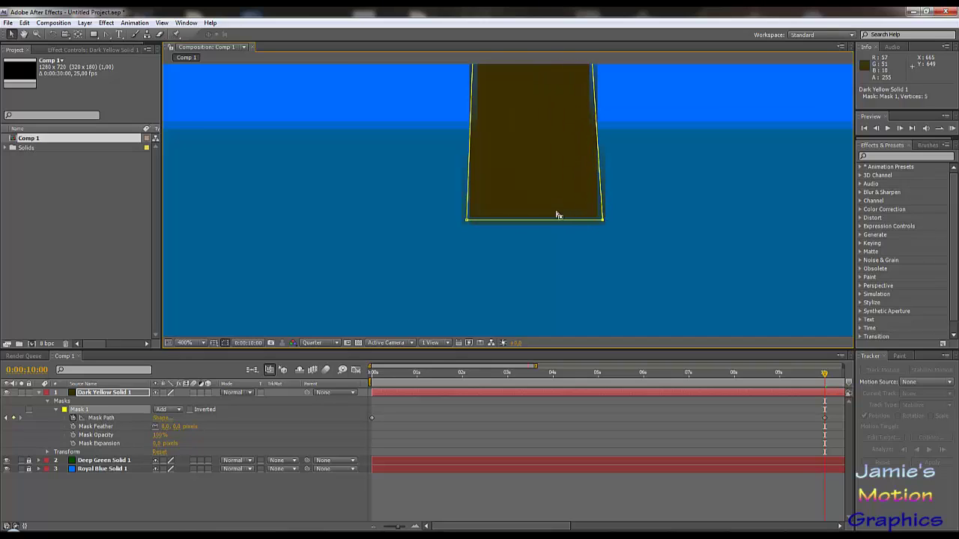
{"action": "scroll", "coordinate": [557, 215], "scroll_direction": "down", "scroll_amount": 7}
{"action": "scroll", "coordinate": [520, 149], "scroll_direction": "up", "scroll_amount": 3}
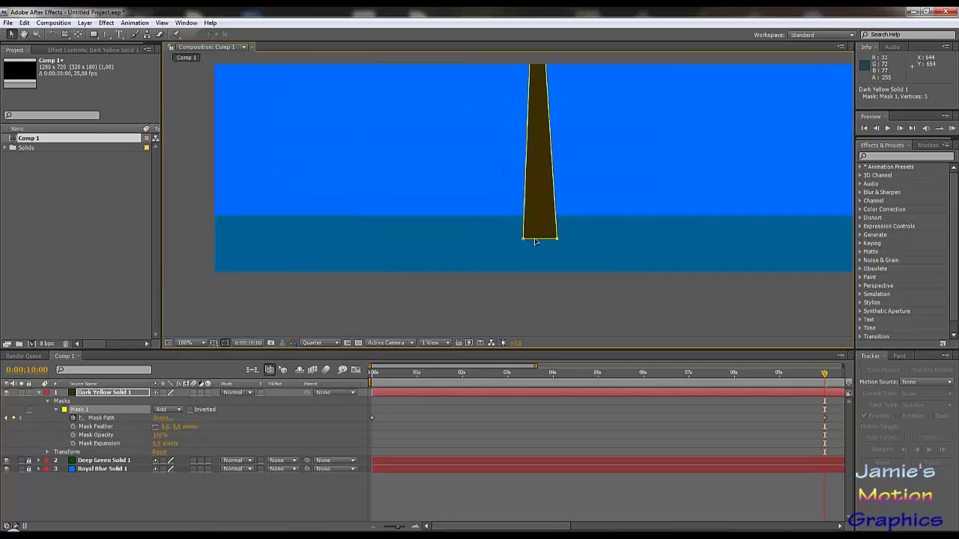
{"action": "scroll", "coordinate": [535, 241], "scroll_direction": "up", "scroll_amount": 2}
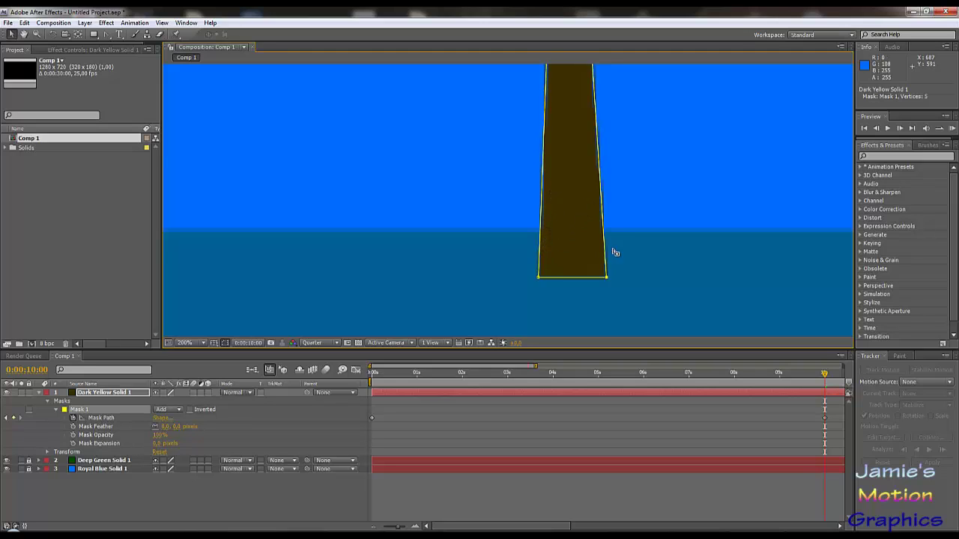
{"action": "left_click_drag", "start_coordinate": [606, 278], "coordinate": [626, 277]}
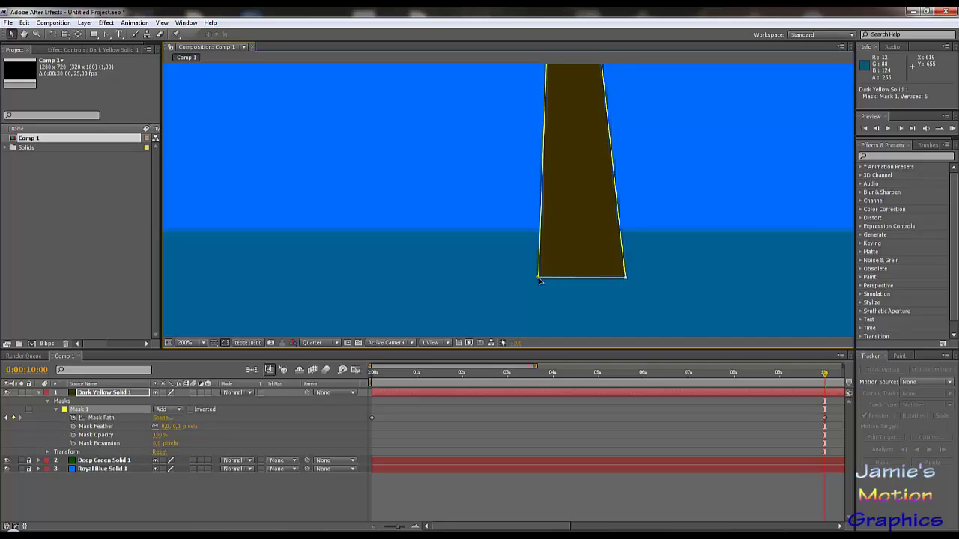
{"action": "left_click_drag", "start_coordinate": [540, 280], "coordinate": [514, 278]}
{"action": "key", "text": "comma"}
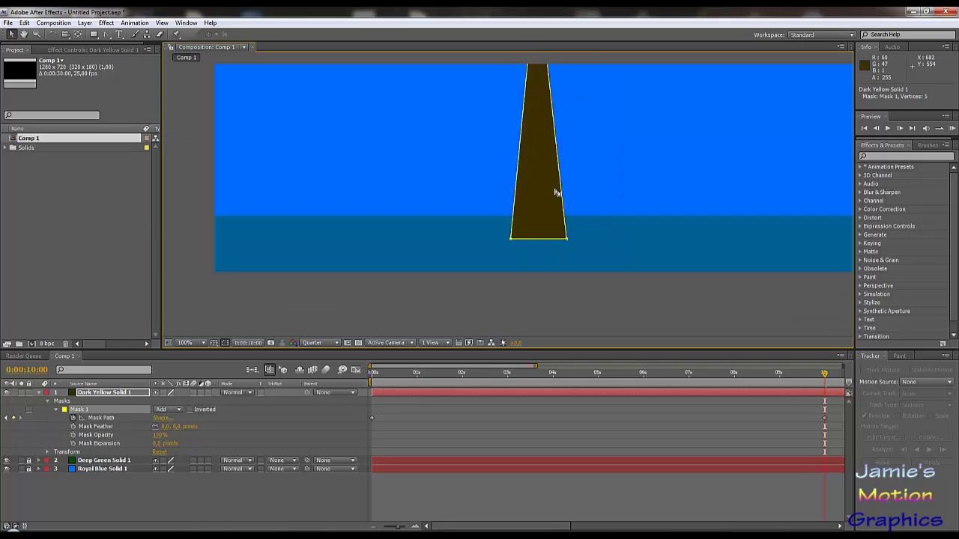
Spread the two upper side points of the mask outward to widen the shape's top while keeping it narrower than the base
{"action": "left_click_drag", "start_coordinate": [549, 89], "coordinate": [550, 199]}
{"action": "scroll", "coordinate": [545, 159], "scroll_direction": "up", "scroll_amount": 1}
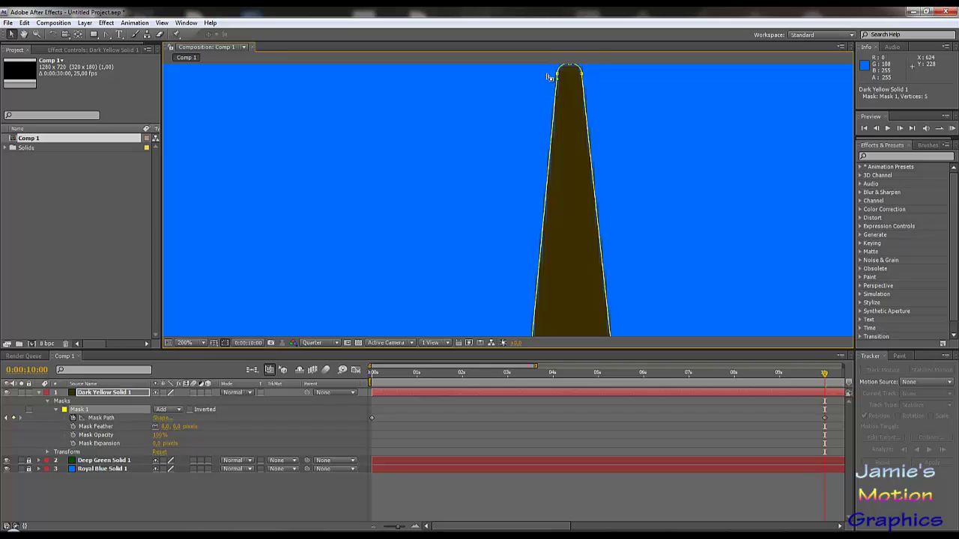
{"action": "left_click_drag", "start_coordinate": [557, 76], "coordinate": [603, 78]}
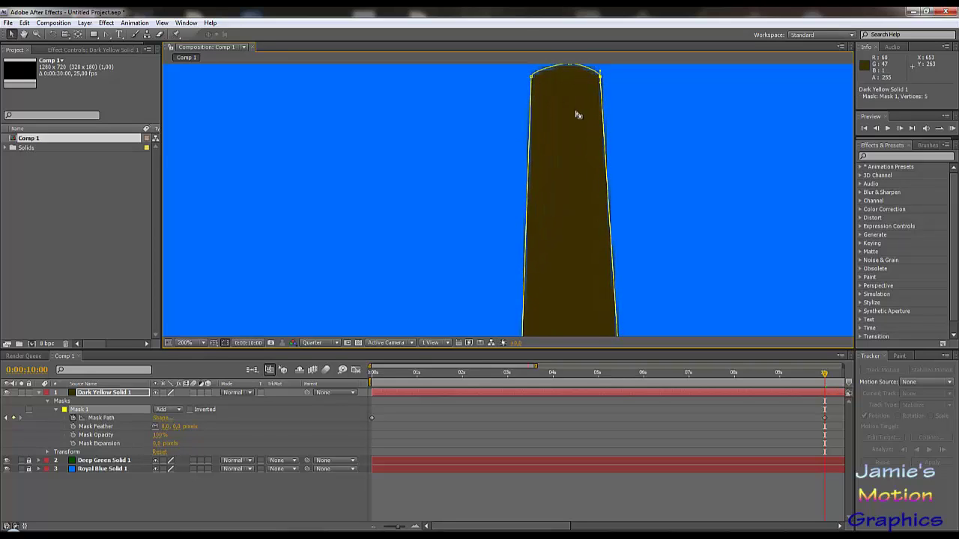
{"action": "key", "text": "comma"}
{"action": "left_click_drag", "start_coordinate": [563, 182], "coordinate": [579, 130]}
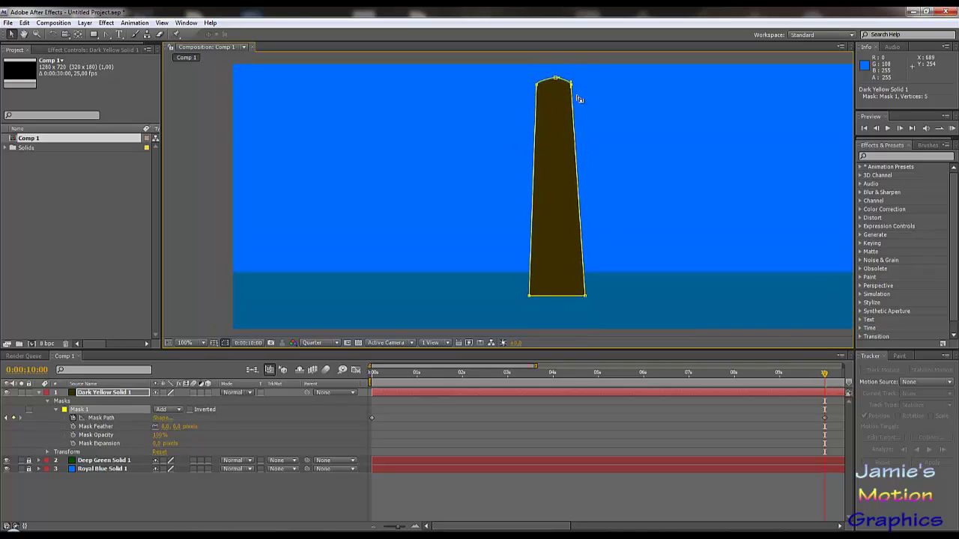
{"action": "left_click_drag", "start_coordinate": [572, 87], "coordinate": [576, 89]}
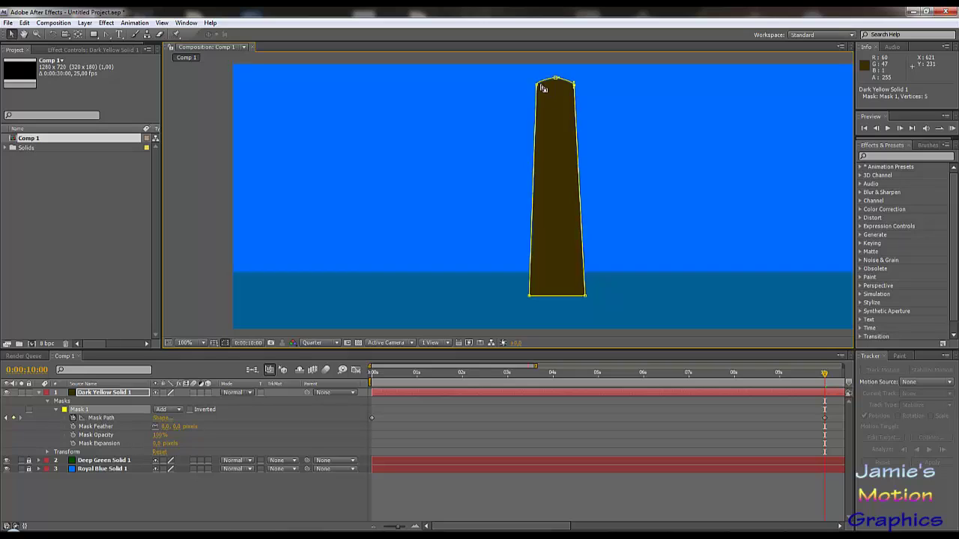
{"action": "left_click_drag", "start_coordinate": [537, 86], "coordinate": [540, 87]}
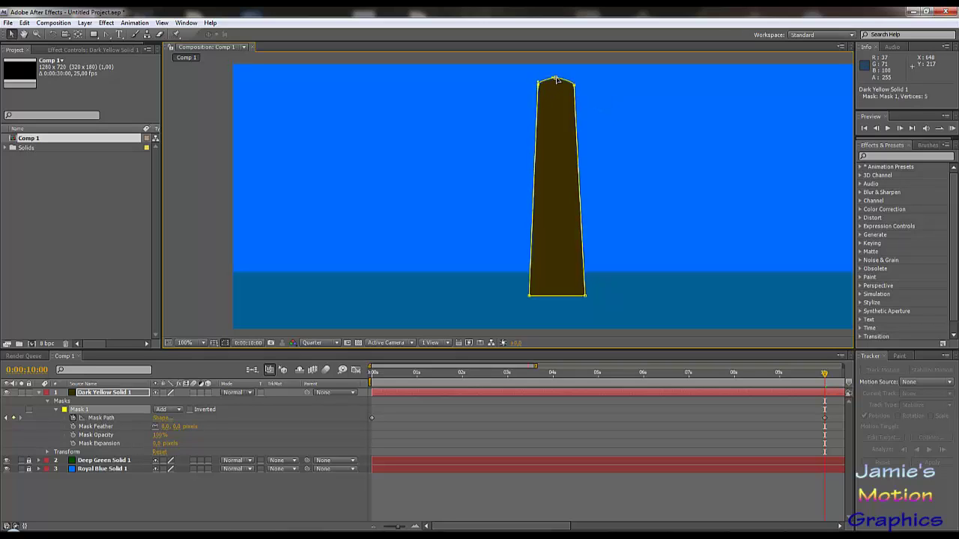
Round the mask's top by raising its peak point to about y 208, extending its left handle and nudging the upper-left point outward
{"action": "left_click_drag", "start_coordinate": [556, 80], "coordinate": [555, 77]}
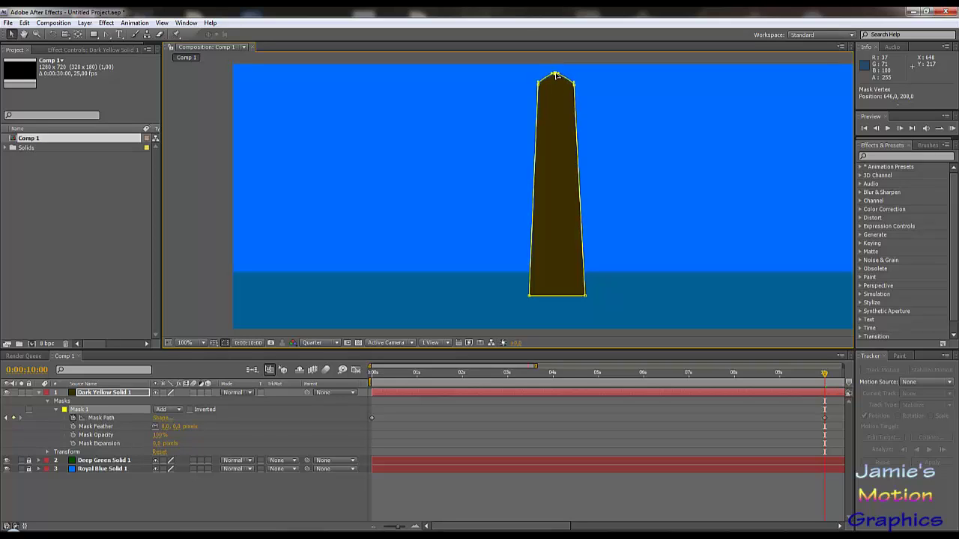
{"action": "scroll", "coordinate": [556, 78], "scroll_direction": "up", "scroll_amount": 1}
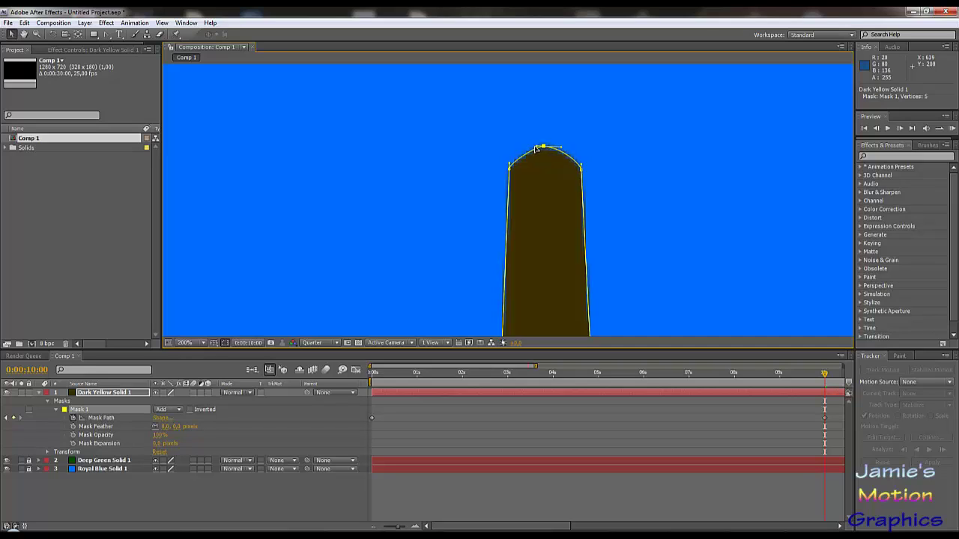
{"action": "left_click_drag", "start_coordinate": [537, 148], "coordinate": [517, 147]}
{"action": "left_click_drag", "start_coordinate": [510, 172], "coordinate": [507, 170]}
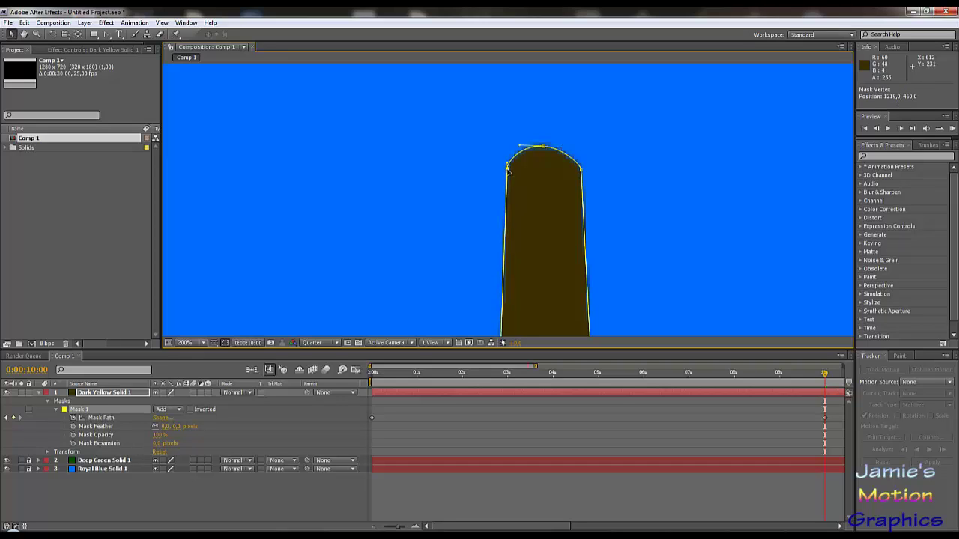
{"action": "scroll", "coordinate": [529, 180], "scroll_direction": "down", "scroll_amount": 2}
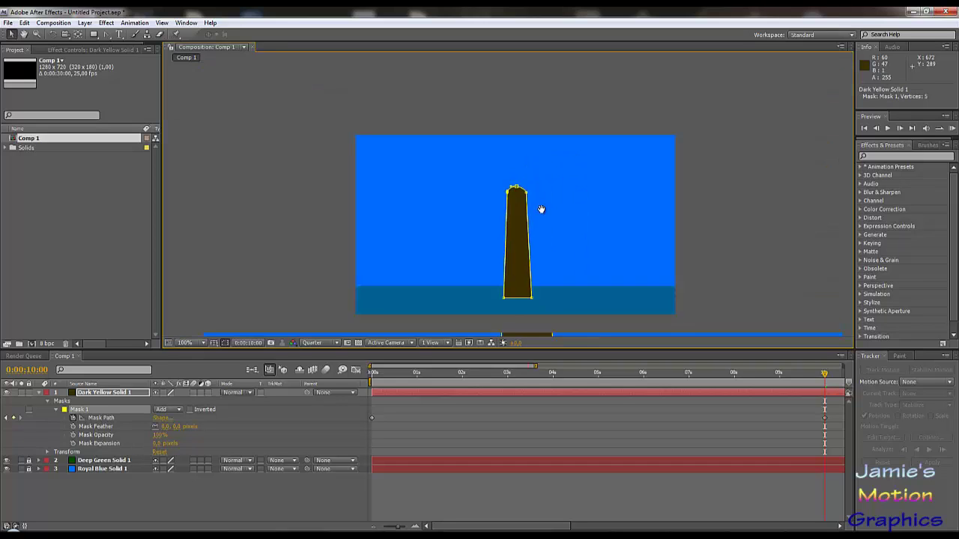
{"action": "scroll", "coordinate": [541, 209], "scroll_direction": "down", "scroll_amount": 1}
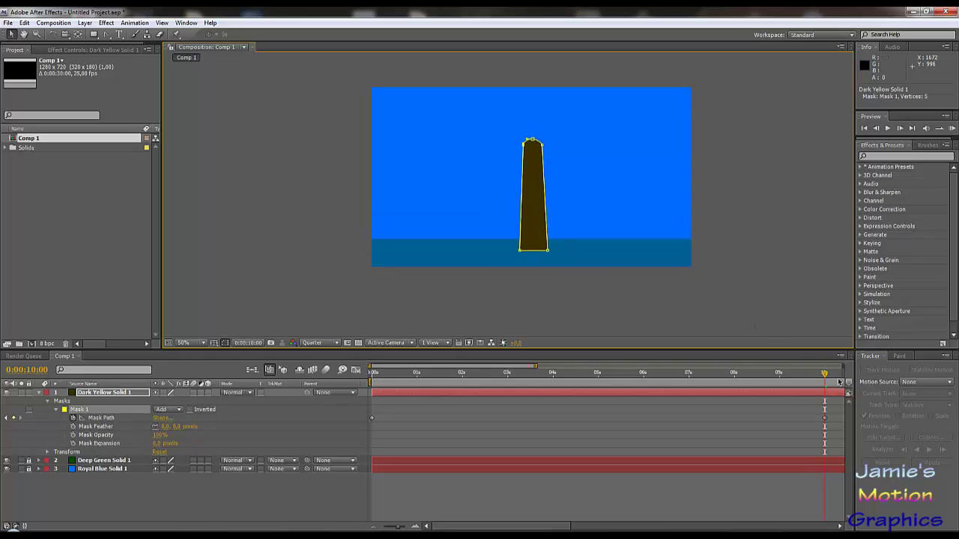
At 0:00:01:00, move the mask's bottom-left point outward and convert it to a corner point with the Convert Vertex tool
{"action": "left_click_drag", "start_coordinate": [824, 374], "coordinate": [418, 391]}
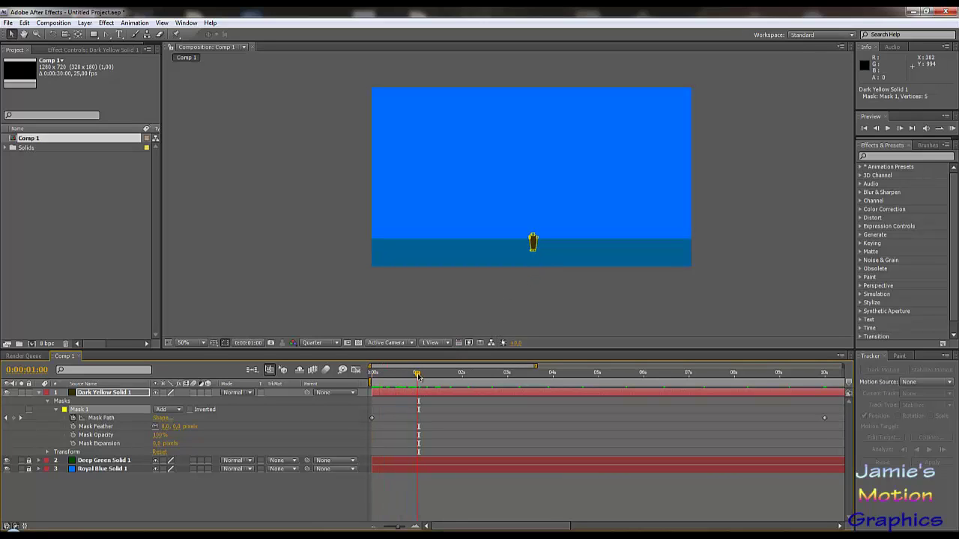
{"action": "scroll", "coordinate": [524, 274], "scroll_direction": "up", "scroll_amount": 2}
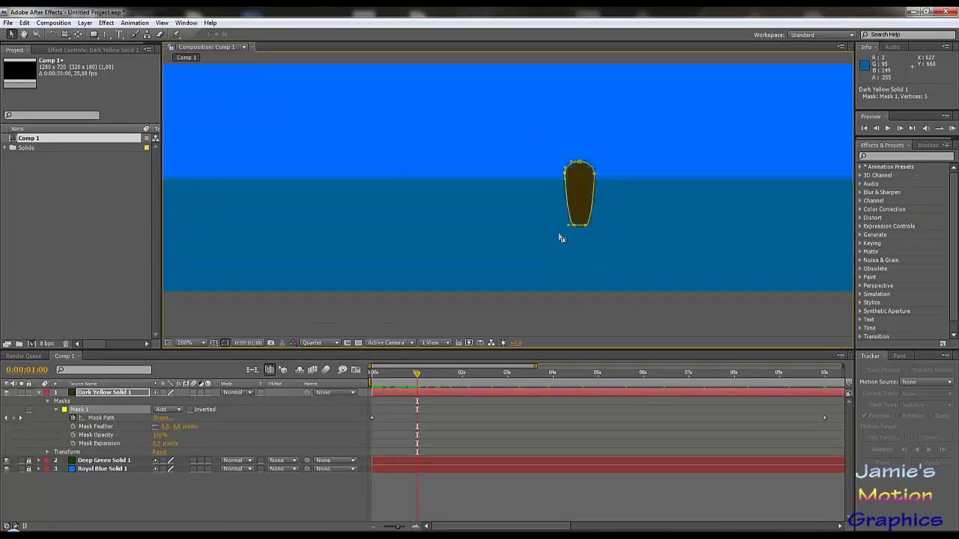
{"action": "scroll", "coordinate": [563, 236], "scroll_direction": "up", "scroll_amount": 1}
{"action": "left_click_drag", "start_coordinate": [625, 253], "coordinate": [571, 242]}
{"action": "scroll", "coordinate": [571, 242], "scroll_direction": "up", "scroll_amount": 1}
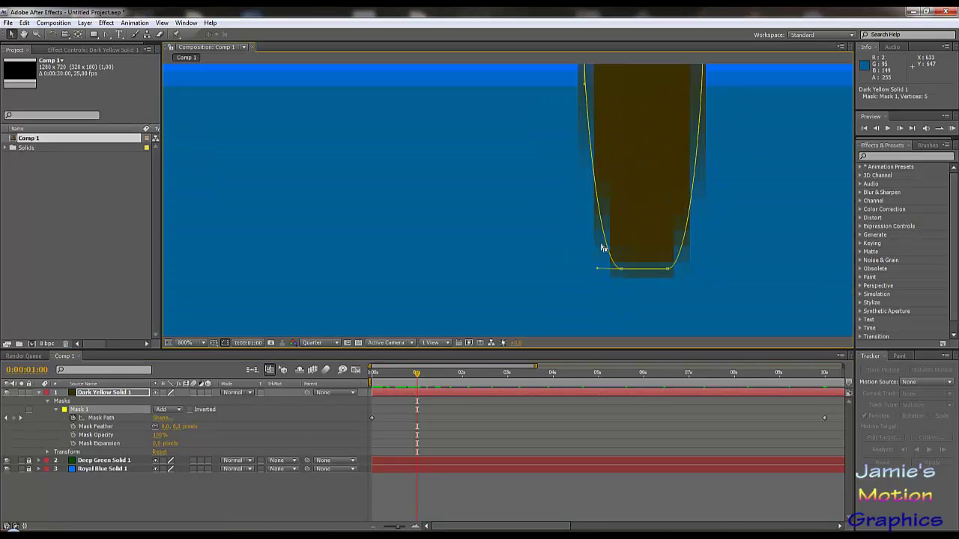
{"action": "left_click_drag", "start_coordinate": [627, 254], "coordinate": [523, 272]}
{"action": "scroll", "coordinate": [522, 272], "scroll_direction": "down", "scroll_amount": 1}
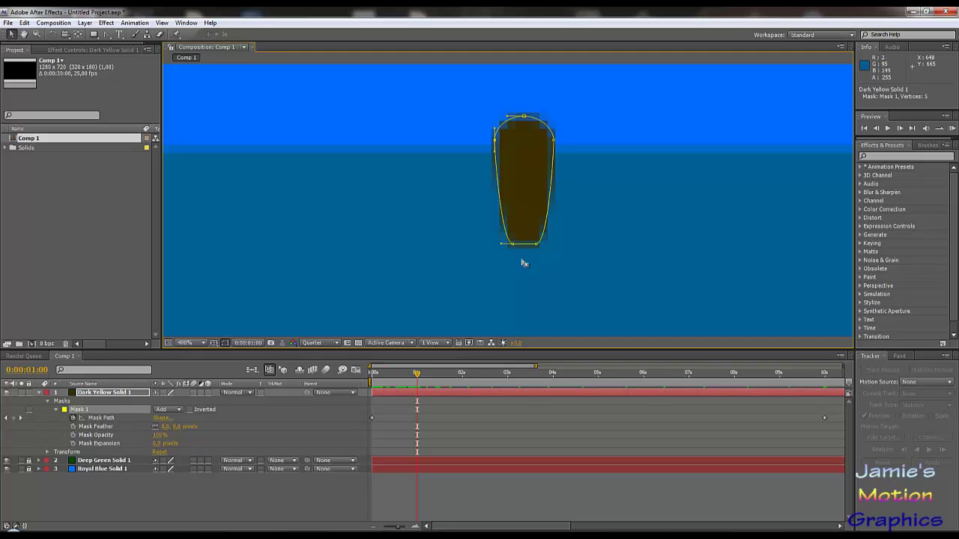
{"action": "left_click_drag", "start_coordinate": [510, 246], "coordinate": [503, 248]}
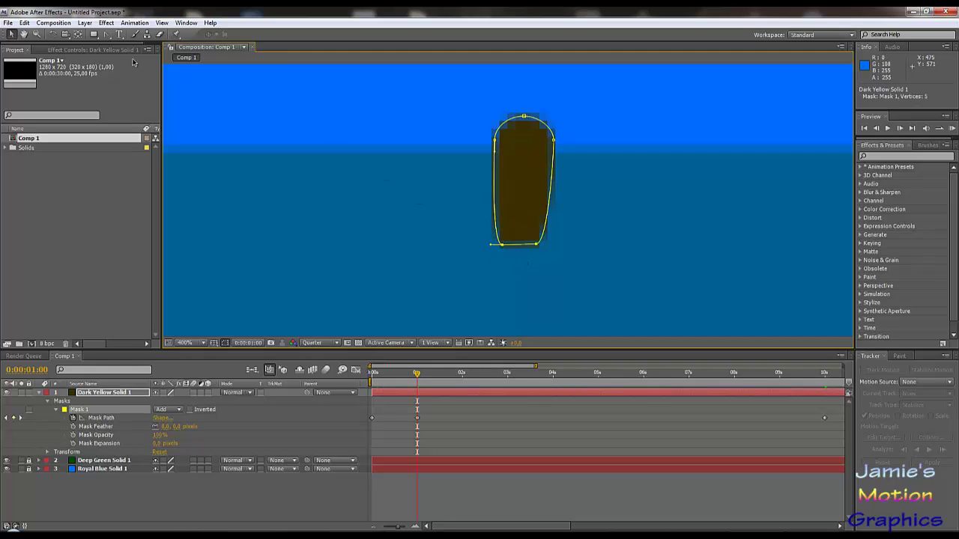
{"action": "left_click", "coordinate": [106, 35]}
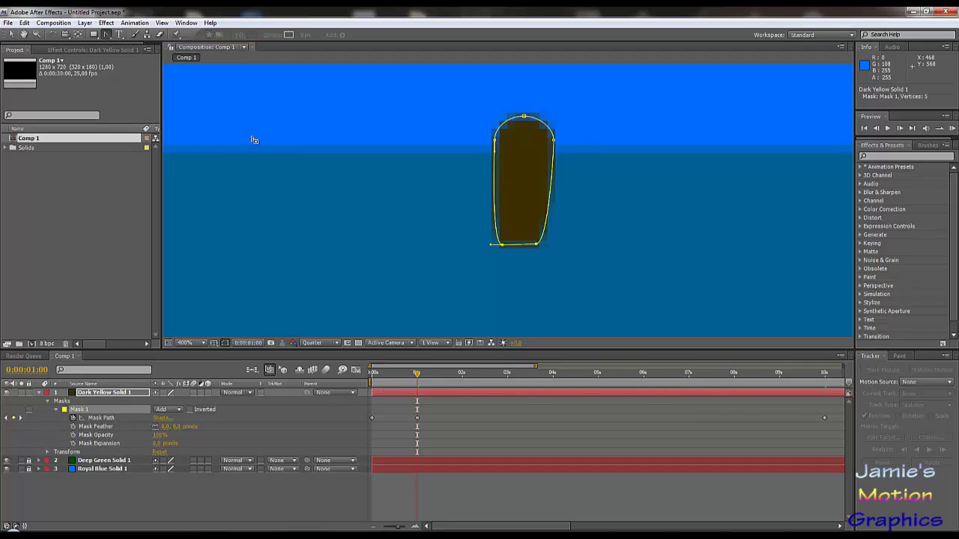
{"action": "left_click", "coordinate": [502, 246]}
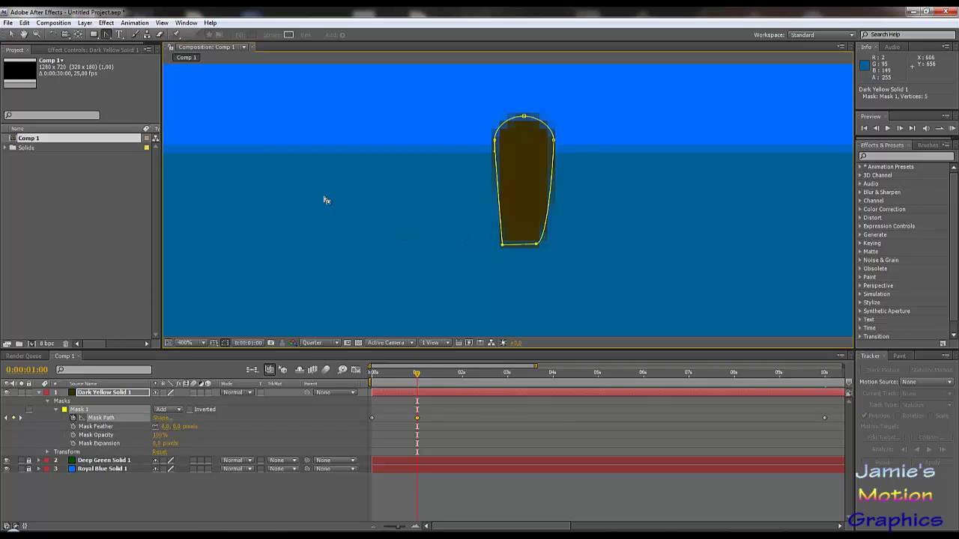
Align both bottom mask points beneath the shape's upper side points and convert the bottom-right one to a corner point
{"action": "left_click", "coordinate": [106, 34]}
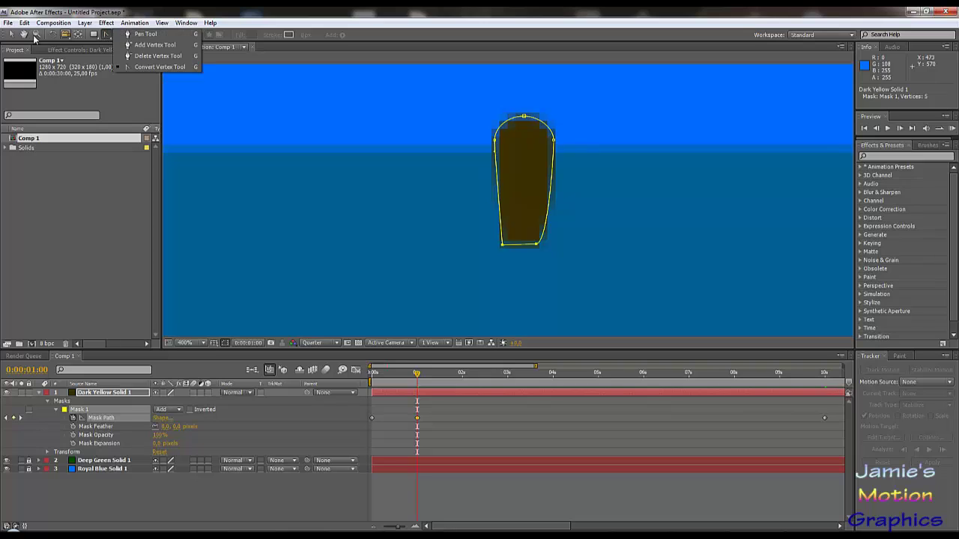
{"action": "left_click", "coordinate": [17, 36]}
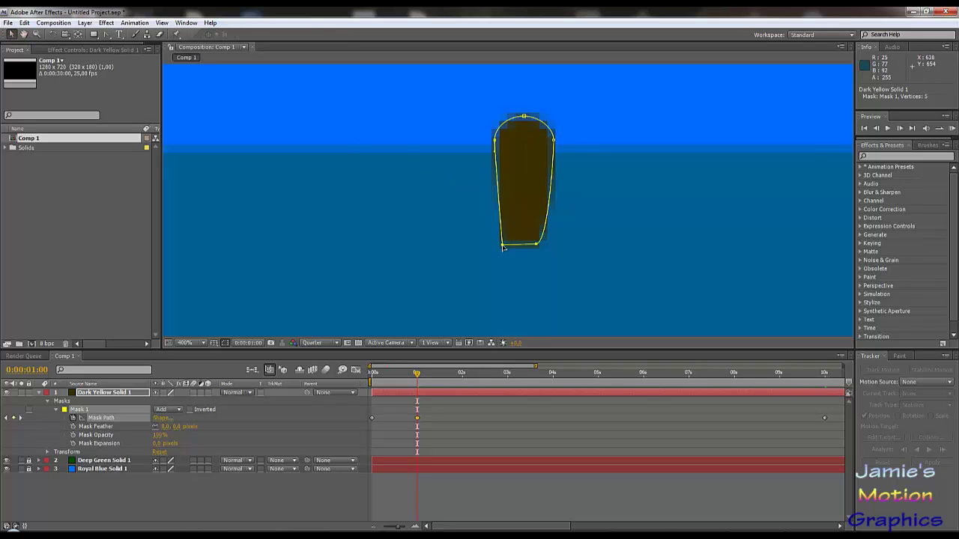
{"action": "left_click_drag", "start_coordinate": [500, 248], "coordinate": [557, 247]}
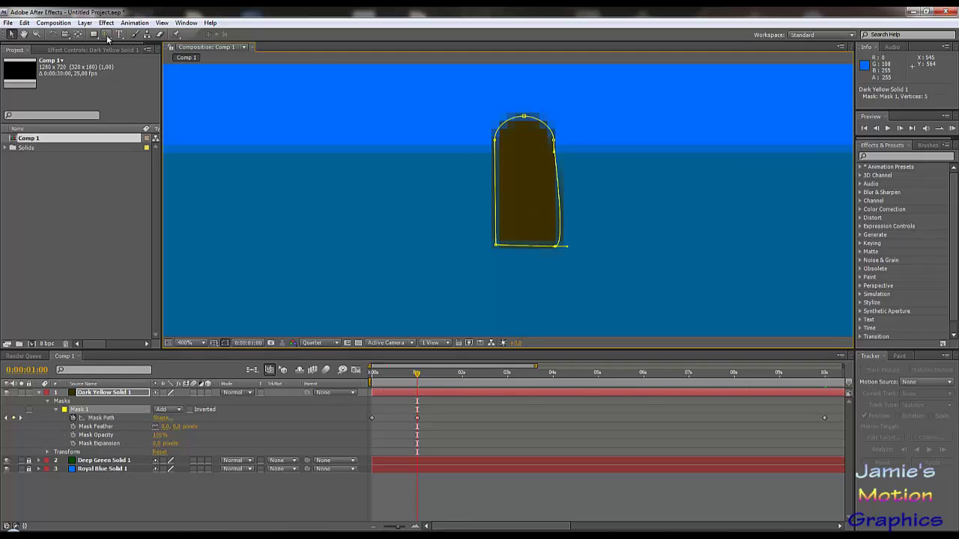
{"action": "left_click", "coordinate": [108, 34]}
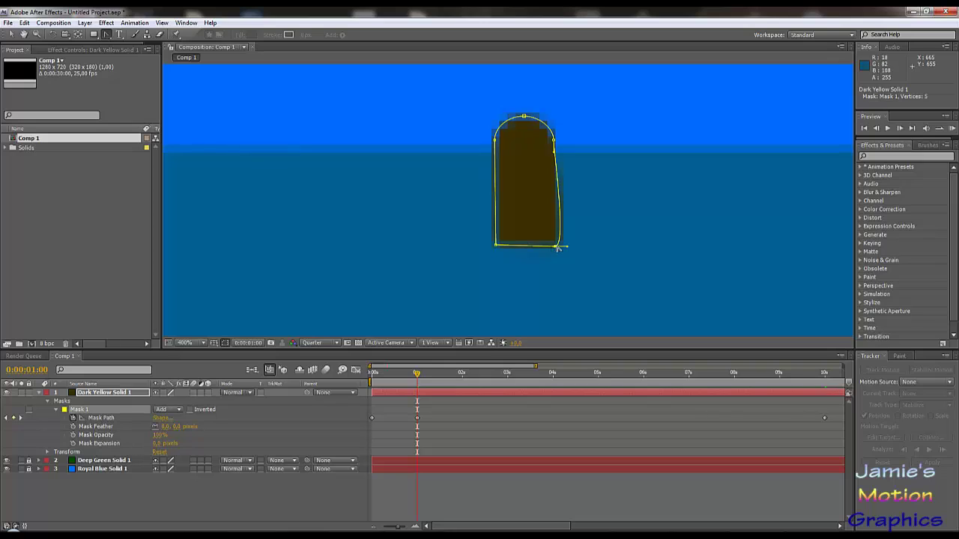
{"action": "left_click", "coordinate": [557, 246]}
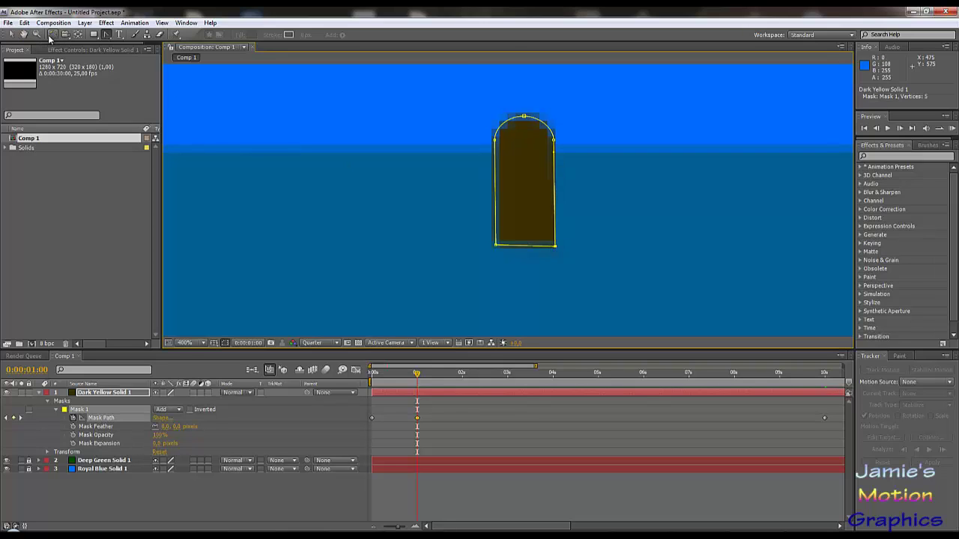
Nudge the two bottom mask points slightly further outward at 0:00:01:00 to flare the base with a level bottom edge
{"action": "left_click", "coordinate": [11, 34]}
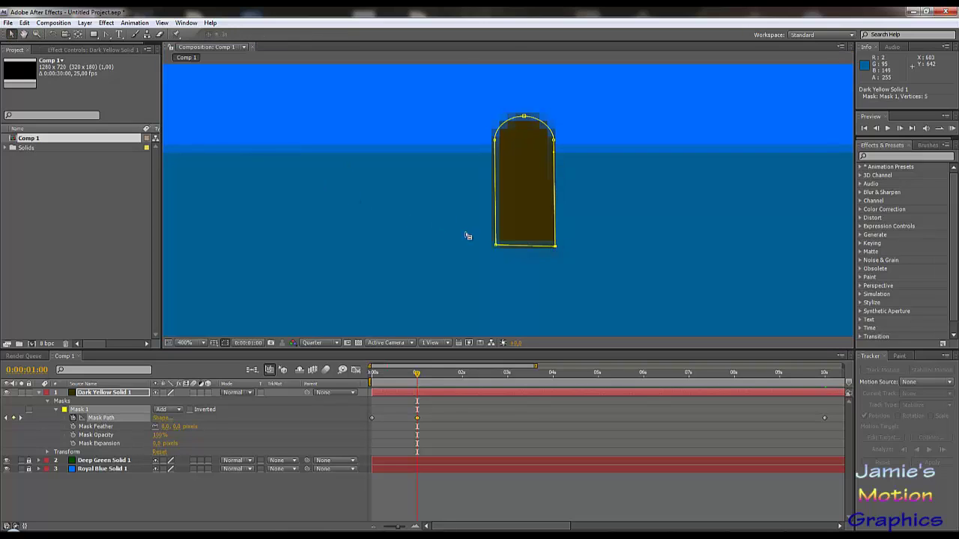
{"action": "left_click_drag", "start_coordinate": [496, 247], "coordinate": [491, 248]}
{"action": "left_click", "coordinate": [494, 155]}
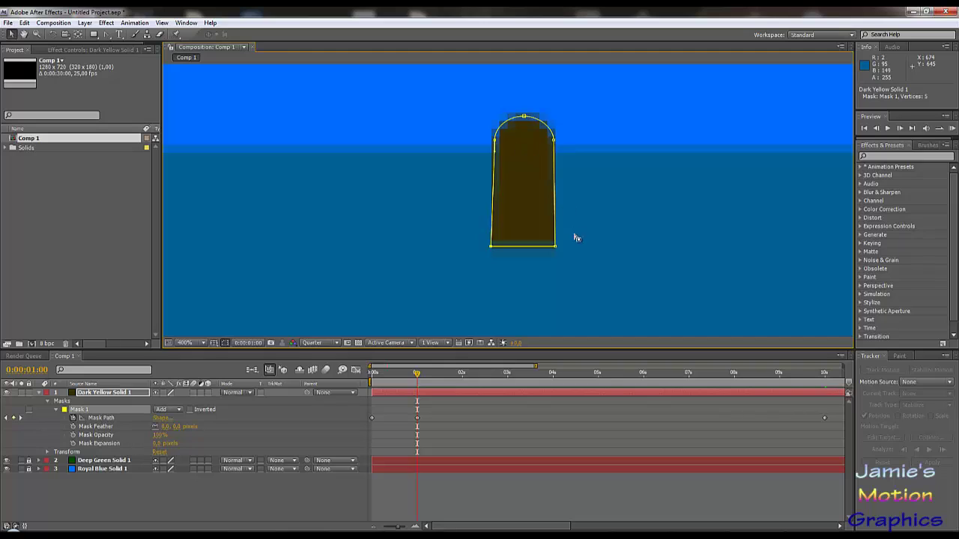
{"action": "left_click_drag", "start_coordinate": [556, 246], "coordinate": [558, 247]}
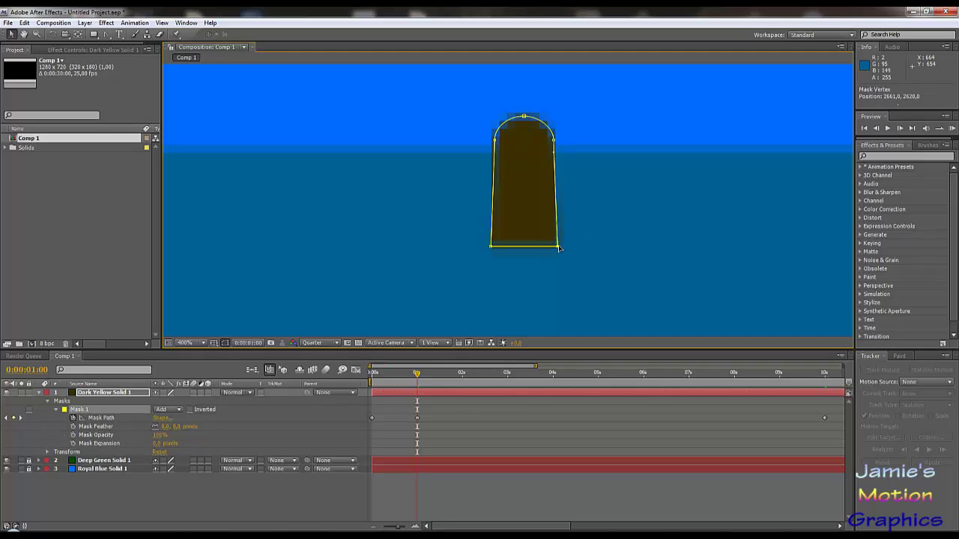
Review the mask's growth by scrubbing the timeline to 0:00:10:00 and back to 0:00:02:00
{"action": "left_click_drag", "start_coordinate": [418, 375], "coordinate": [607, 374]}
{"action": "key", "text": "comma"}
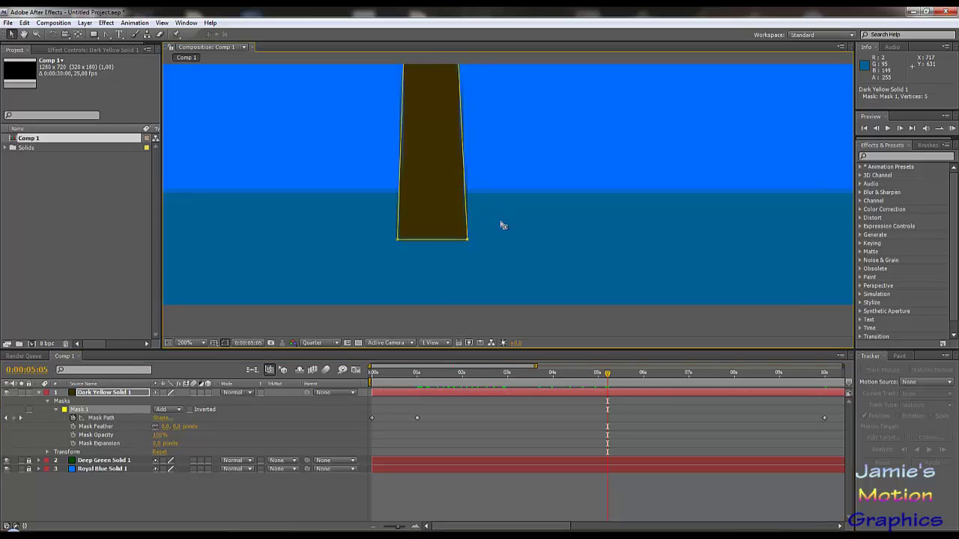
{"action": "key", "text": "comma"}
{"action": "key", "text": "comma"}
{"action": "left_click_drag", "start_coordinate": [608, 377], "coordinate": [826, 384]}
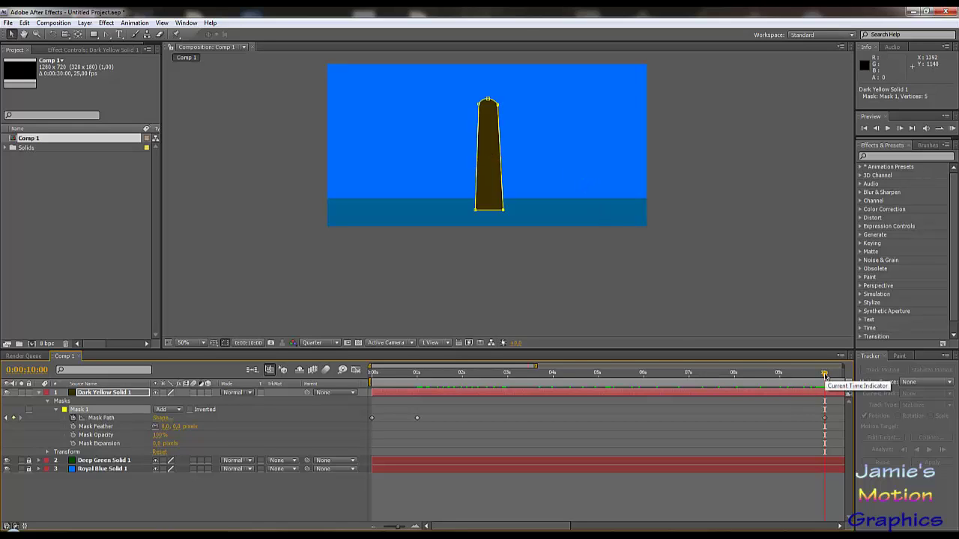
{"action": "left_click_drag", "start_coordinate": [823, 374], "coordinate": [462, 376]}
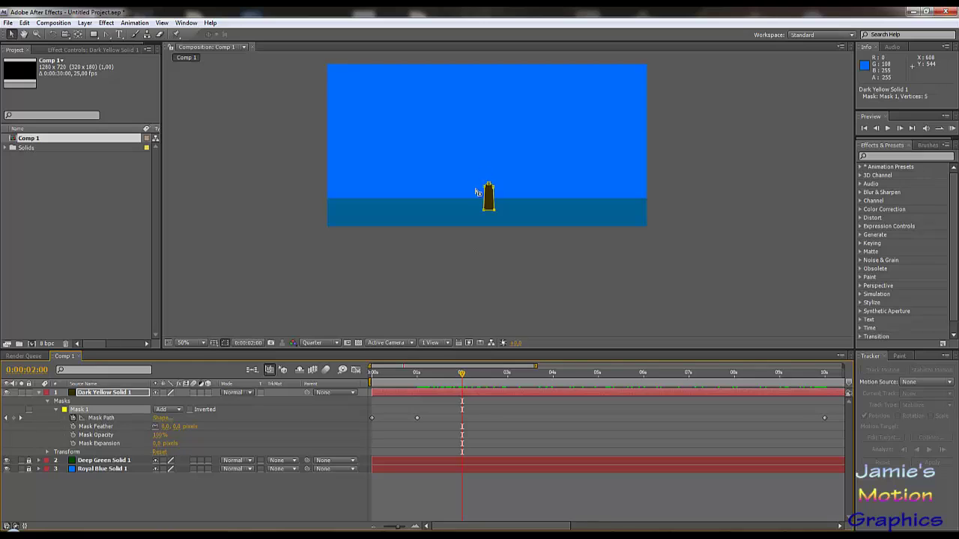
At 0:00:02:00, add three mask points along the shape's upper right side with the Pen tool
{"action": "key", "text": "period"}
{"action": "key", "text": "period"}
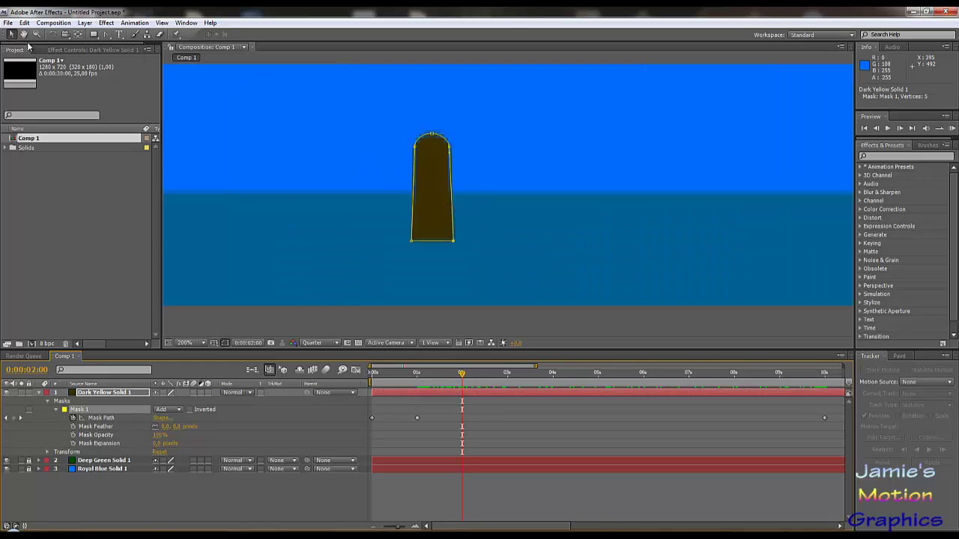
{"action": "left_click_drag", "start_coordinate": [106, 35], "coordinate": [133, 36]}
{"action": "key", "text": "period"}
{"action": "left_click_drag", "start_coordinate": [355, 156], "coordinate": [447, 235]}
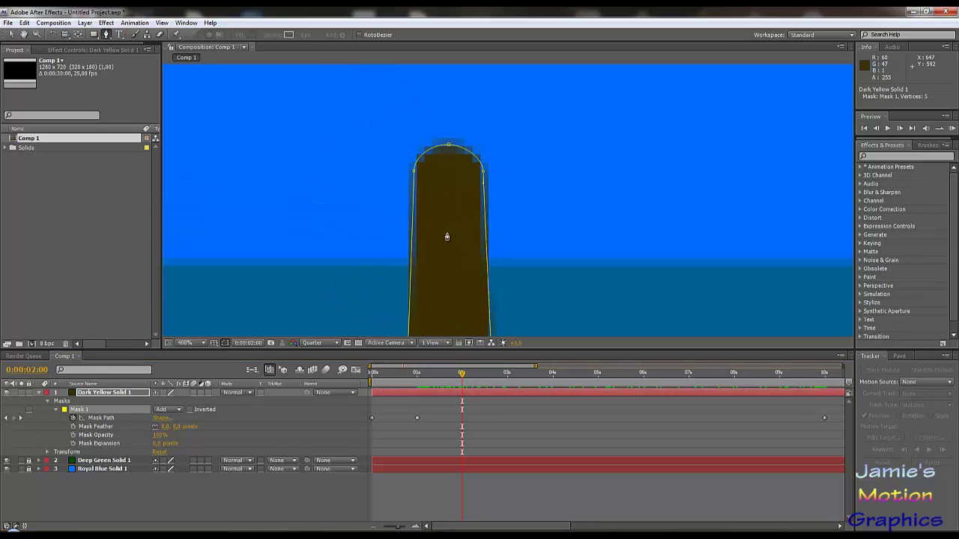
{"action": "left_click", "coordinate": [484, 200]}
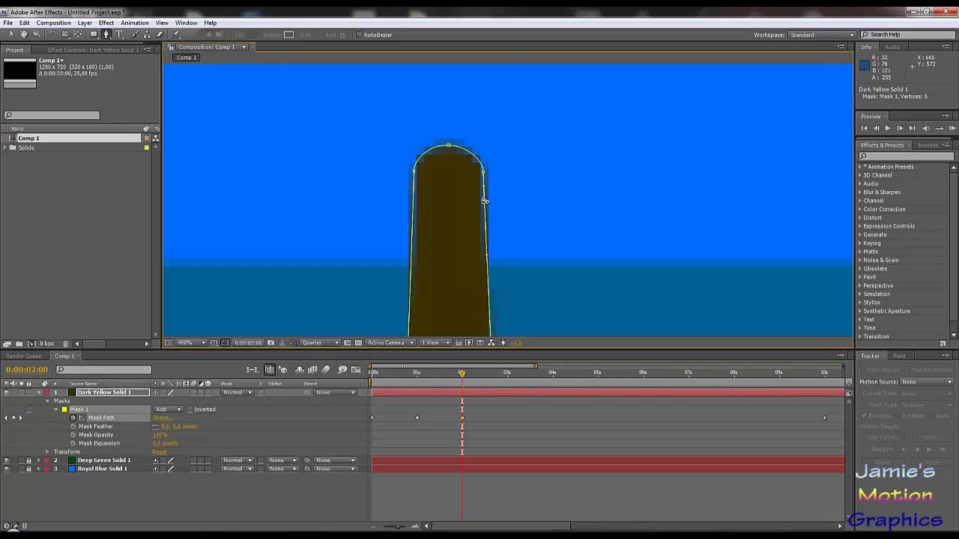
{"action": "left_click", "coordinate": [485, 194]}
{"action": "left_click", "coordinate": [484, 193]}
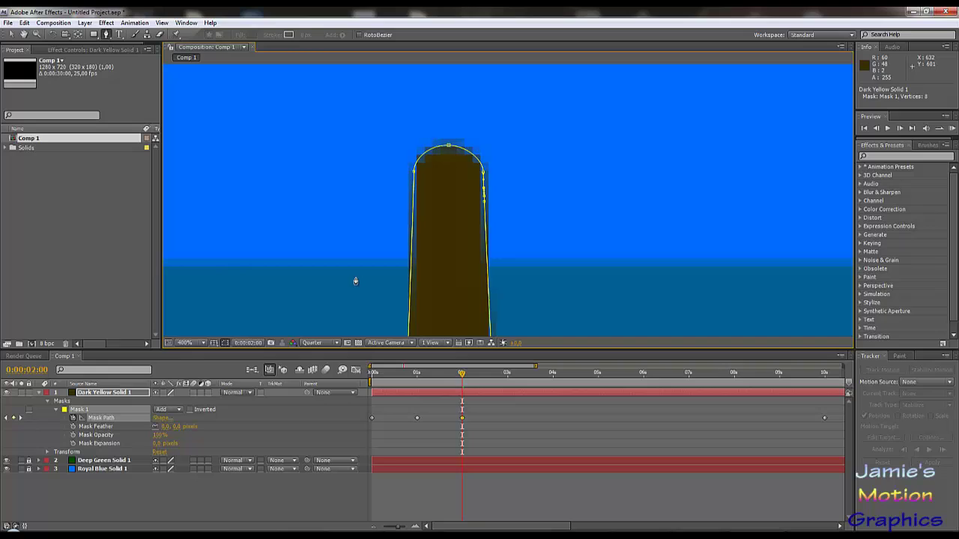
Add three mask points along the shape's upper left side, opposite the new right-side points
{"action": "left_click", "coordinate": [415, 200]}
{"action": "left_click", "coordinate": [415, 209]}
{"action": "left_click", "coordinate": [409, 239]}
Try to move the lowest new point on the shape's right side slightly downward, then undo the move
{"action": "left_click", "coordinate": [11, 33]}
{"action": "key", "text": "period"}
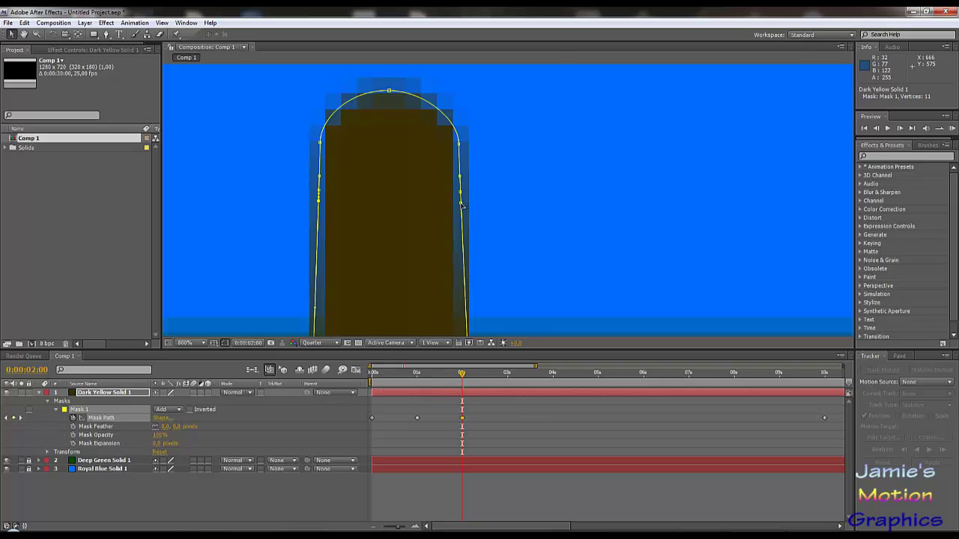
{"action": "left_click_drag", "start_coordinate": [461, 203], "coordinate": [462, 206]}
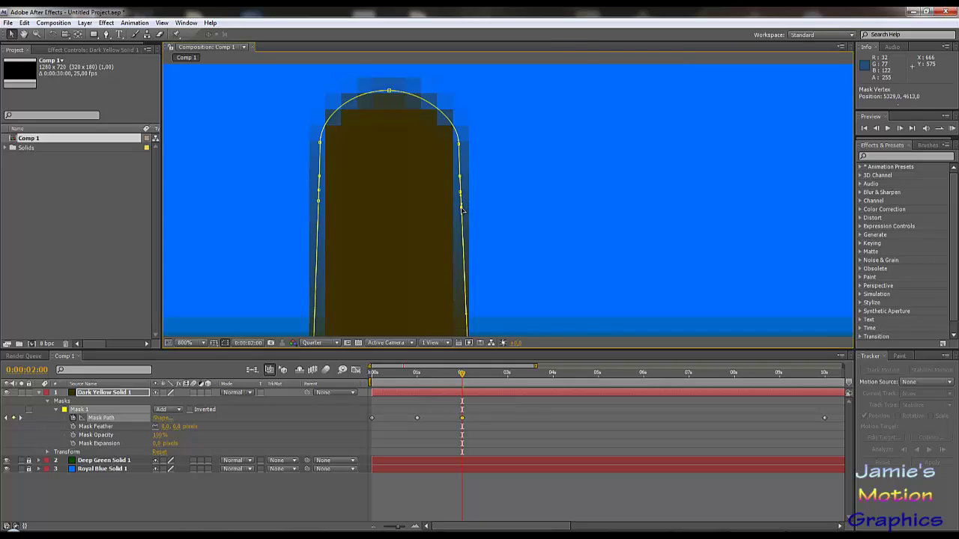
{"action": "key", "text": "ctrl+z"}
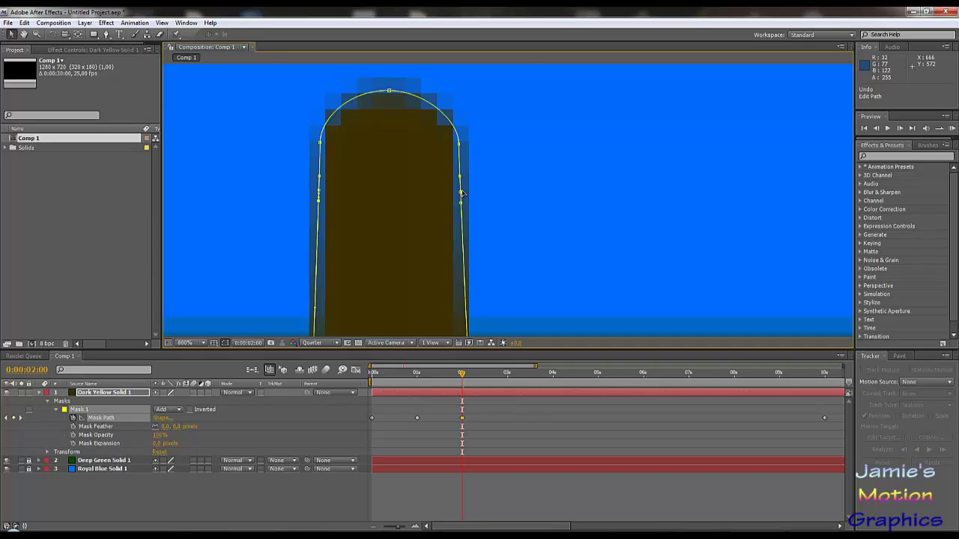
Add one mask point on each side of the shape's top-centre point with the Pen tool
{"action": "key", "text": "comma"}
{"action": "key", "text": "comma"}
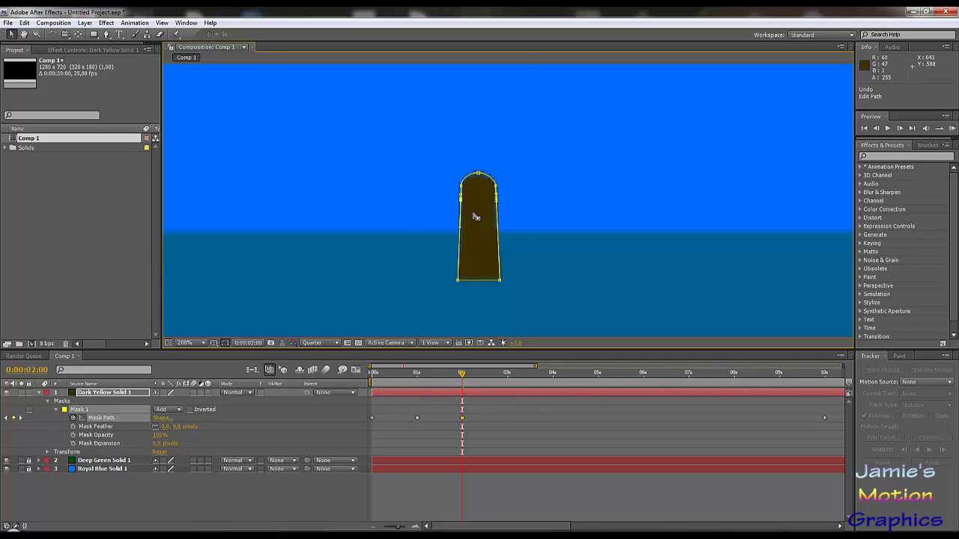
{"action": "key", "text": "period"}
{"action": "key", "text": "period"}
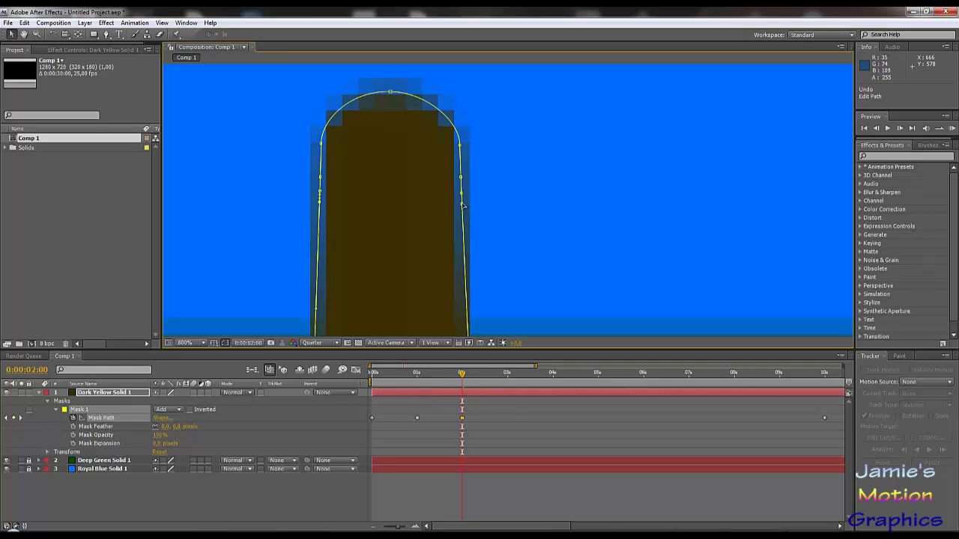
{"action": "key", "text": "comma"}
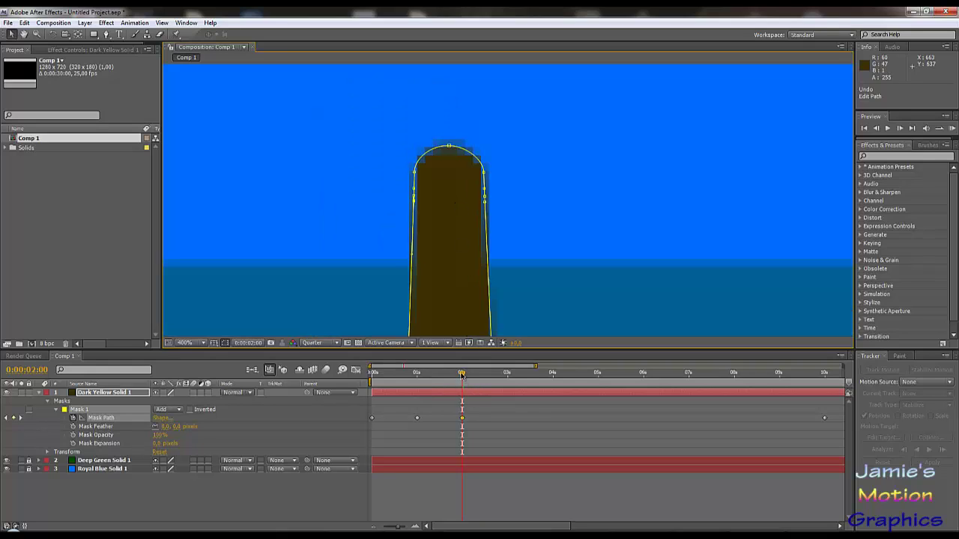
{"action": "scroll", "coordinate": [443, 158], "scroll_direction": "up", "scroll_amount": 1}
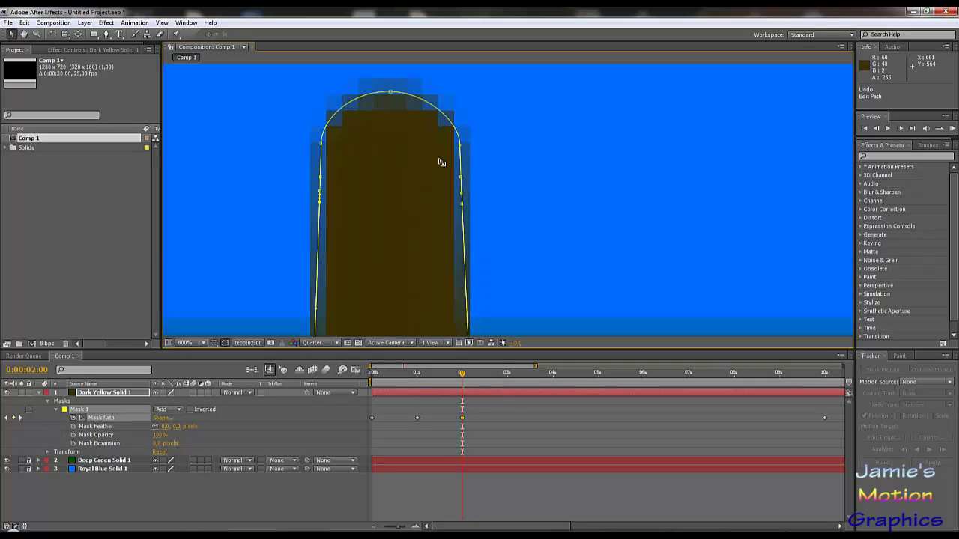
{"action": "left_click", "coordinate": [105, 34]}
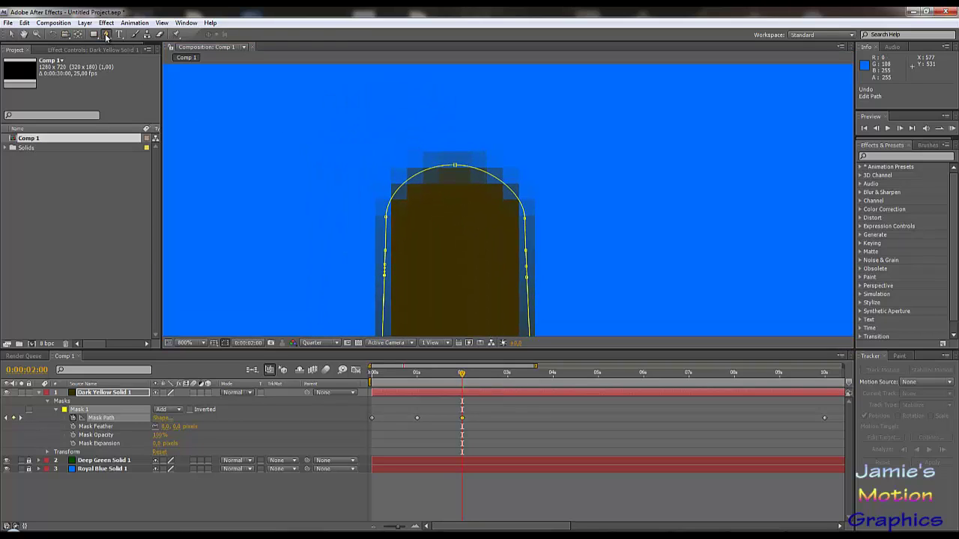
{"action": "left_click", "coordinate": [462, 166]}
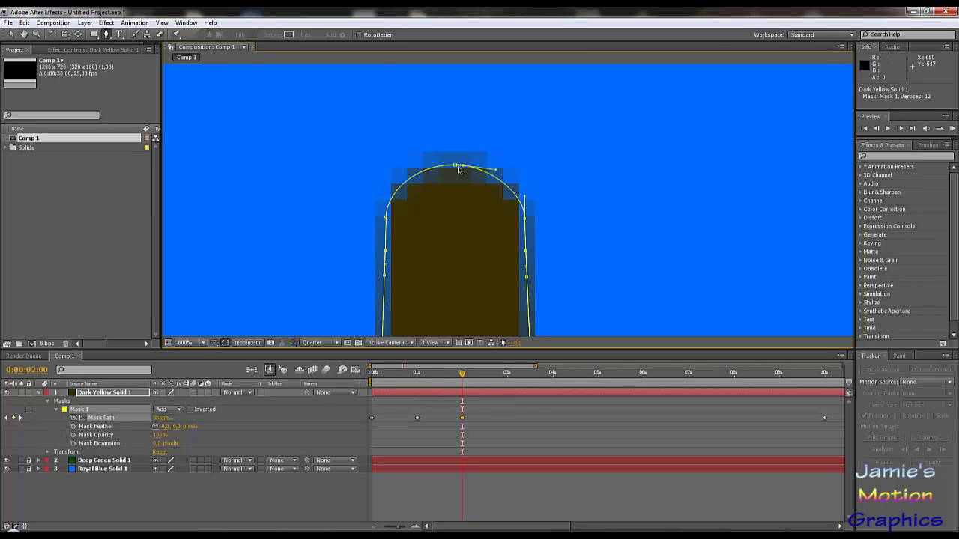
{"action": "left_click", "coordinate": [447, 166]}
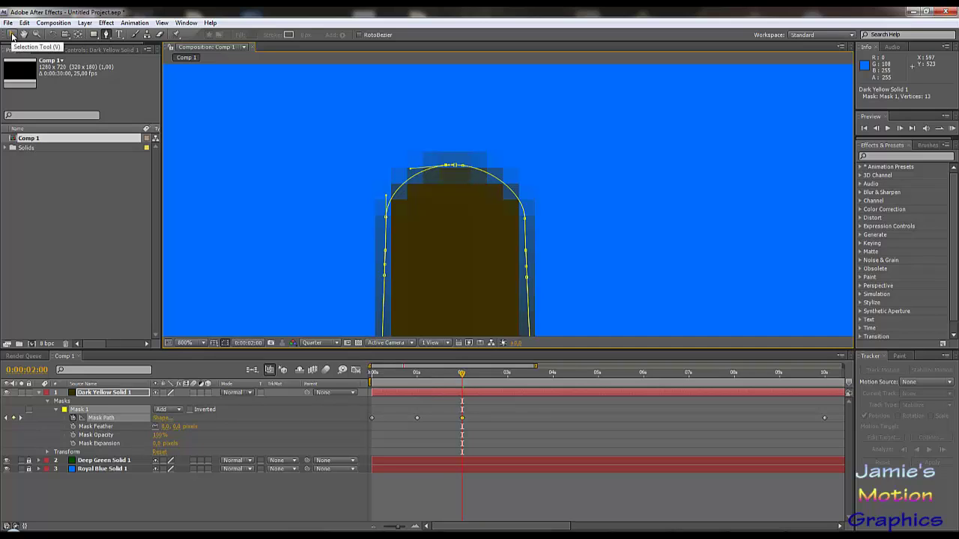
{"action": "left_click", "coordinate": [12, 37]}
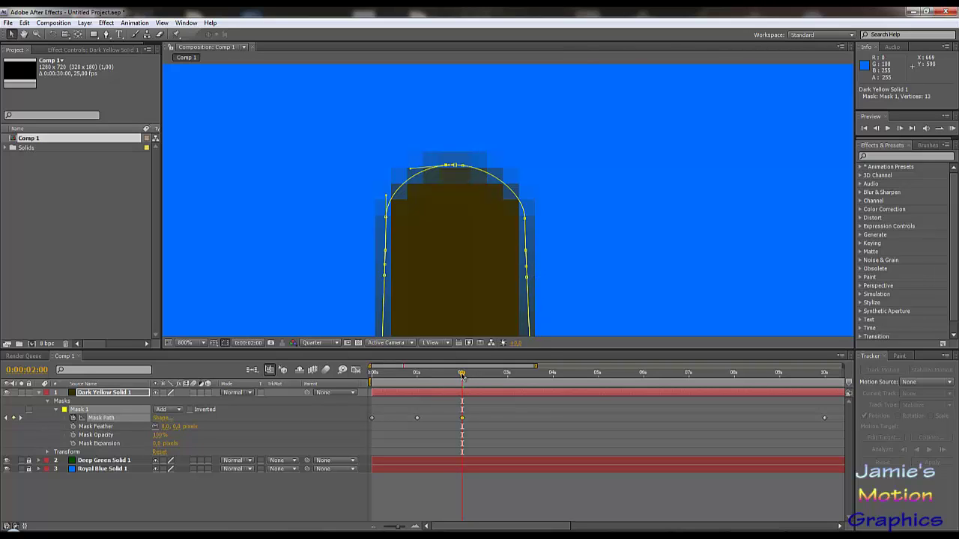
At 0:00:10:00, pull an upper right-side mask point outward and upward into a thin branch
{"action": "left_click_drag", "start_coordinate": [462, 376], "coordinate": [824, 391]}
{"action": "scroll", "coordinate": [570, 169], "scroll_direction": "down", "scroll_amount": 4}
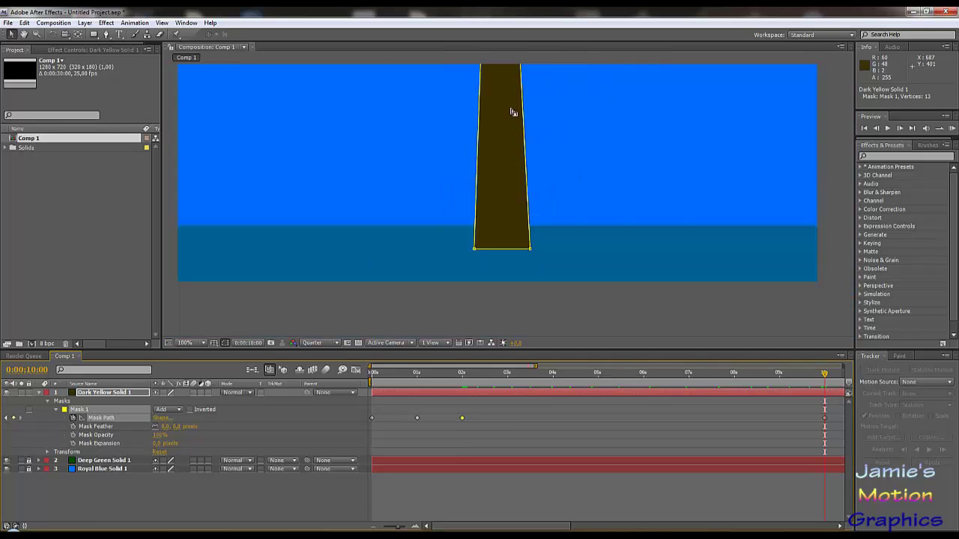
{"action": "left_click_drag", "start_coordinate": [512, 91], "coordinate": [510, 210]}
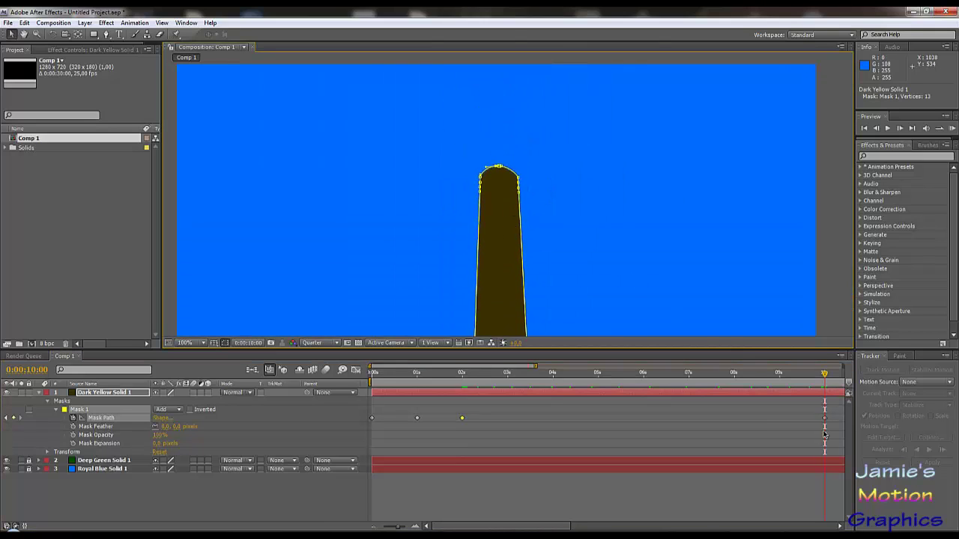
{"action": "scroll", "coordinate": [511, 193], "scroll_direction": "up", "scroll_amount": 1}
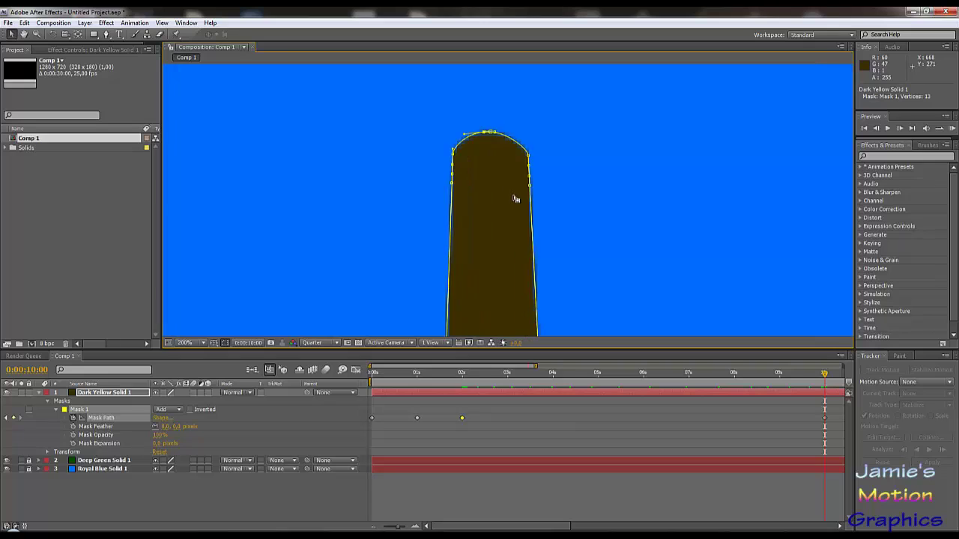
{"action": "scroll", "coordinate": [467, 220], "scroll_direction": "up", "scroll_amount": 1}
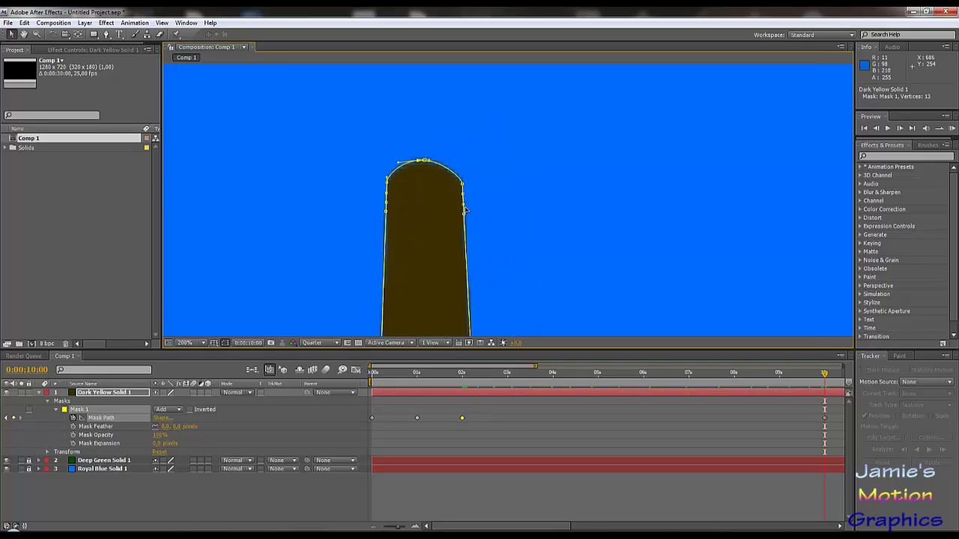
{"action": "scroll", "coordinate": [467, 212], "scroll_direction": "down", "scroll_amount": 2}
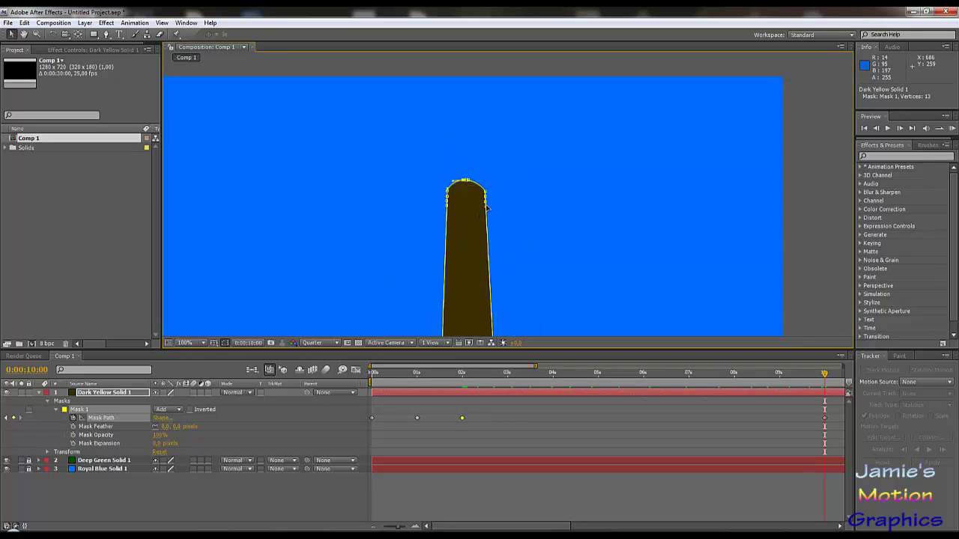
{"action": "left_click", "coordinate": [487, 203]}
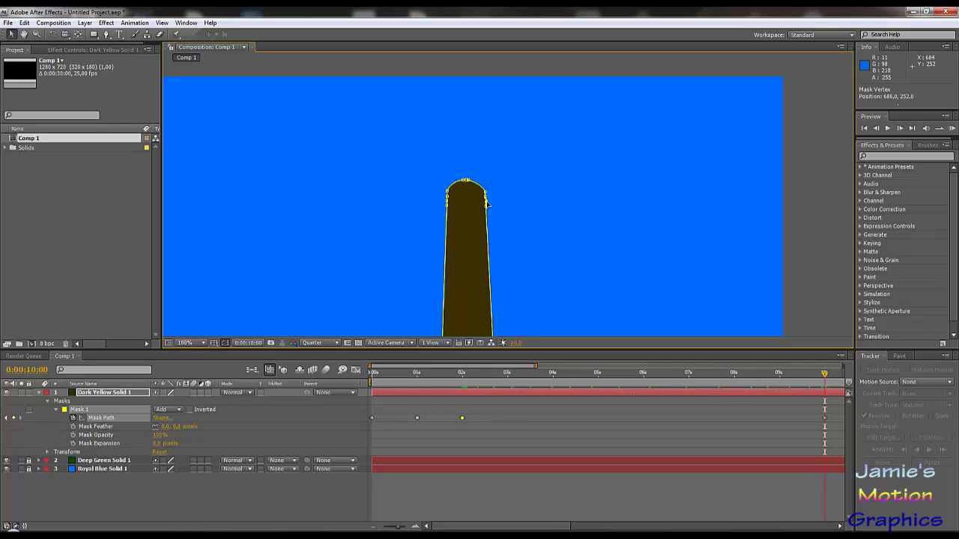
{"action": "left_click_drag", "start_coordinate": [539, 205], "coordinate": [592, 160]}
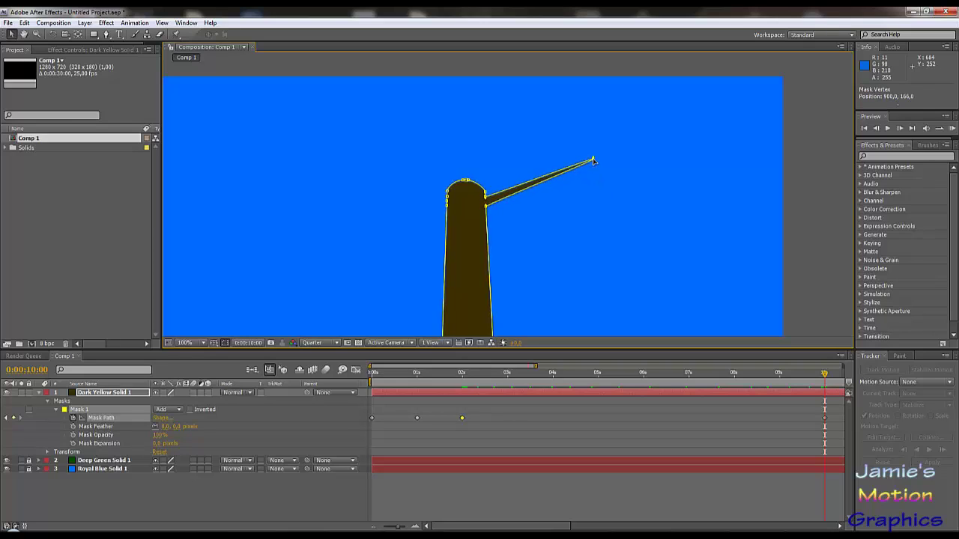
Undo the branch and all the extra mask points added at 0:00:02:00
{"action": "key", "text": "ctrl+z"}
{"action": "key", "text": "ctrl+z"}
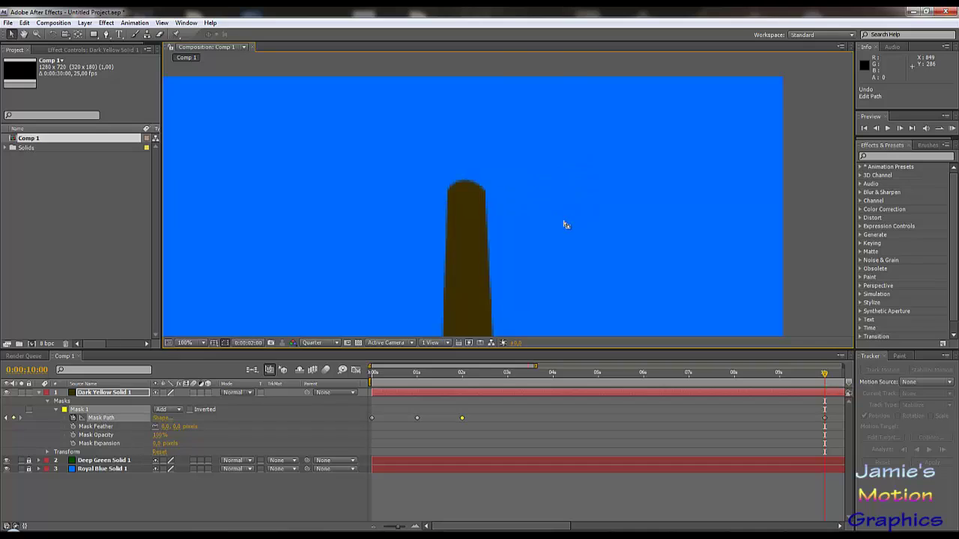
{"action": "scroll", "coordinate": [479, 208], "scroll_direction": "up", "scroll_amount": 4}
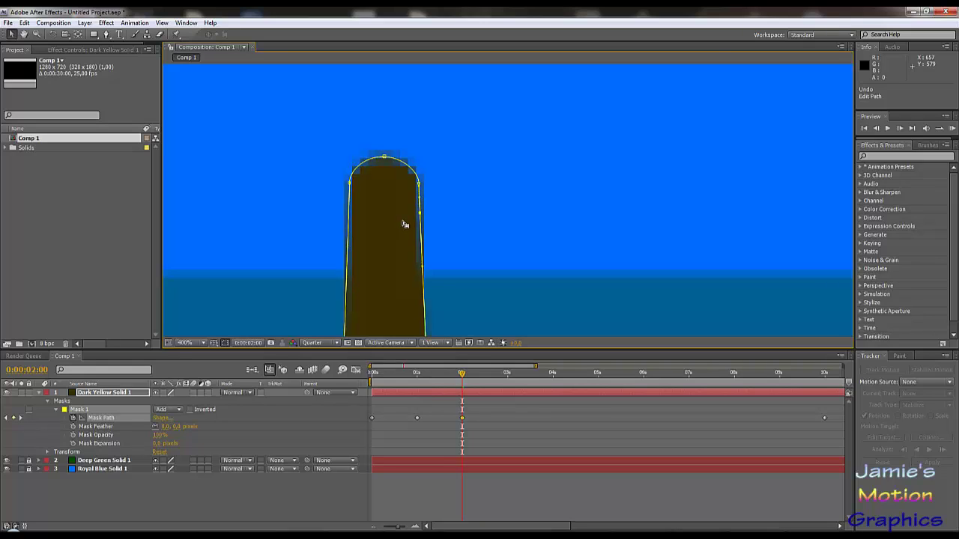
{"action": "key", "text": "ctrl+z"}
At 0:00:02:00, add two mask points on each upper side of the shape with the Pen tool
{"action": "left_click", "coordinate": [24, 35]}
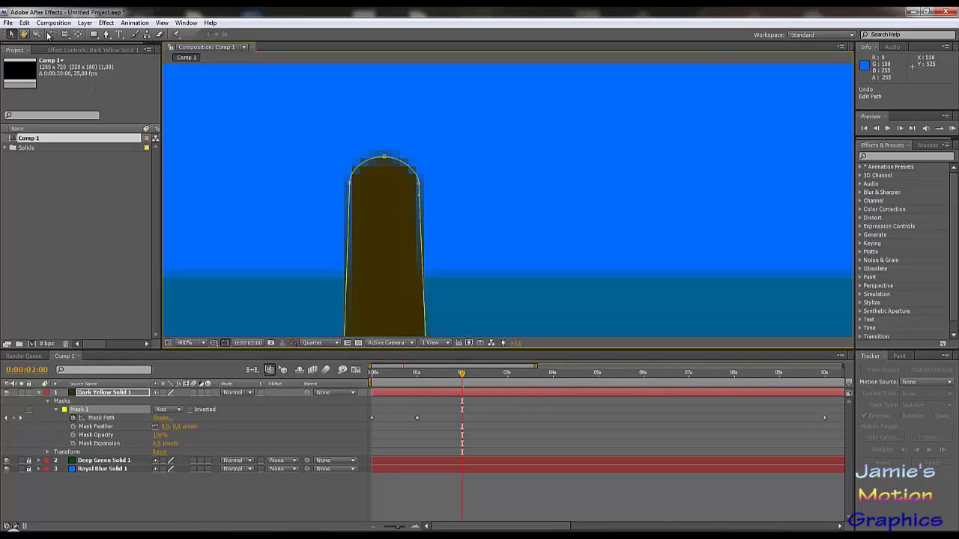
{"action": "left_click", "coordinate": [106, 34]}
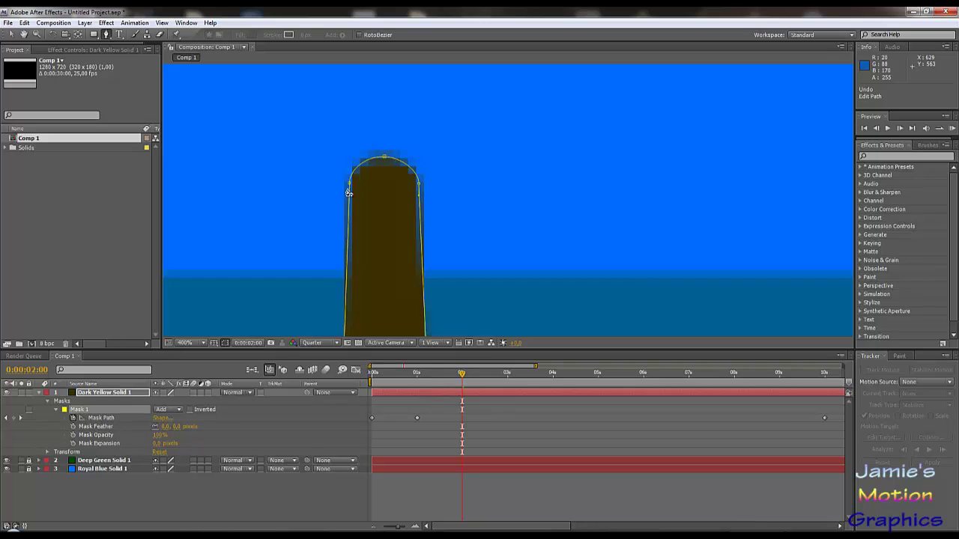
{"action": "left_click", "coordinate": [349, 198]}
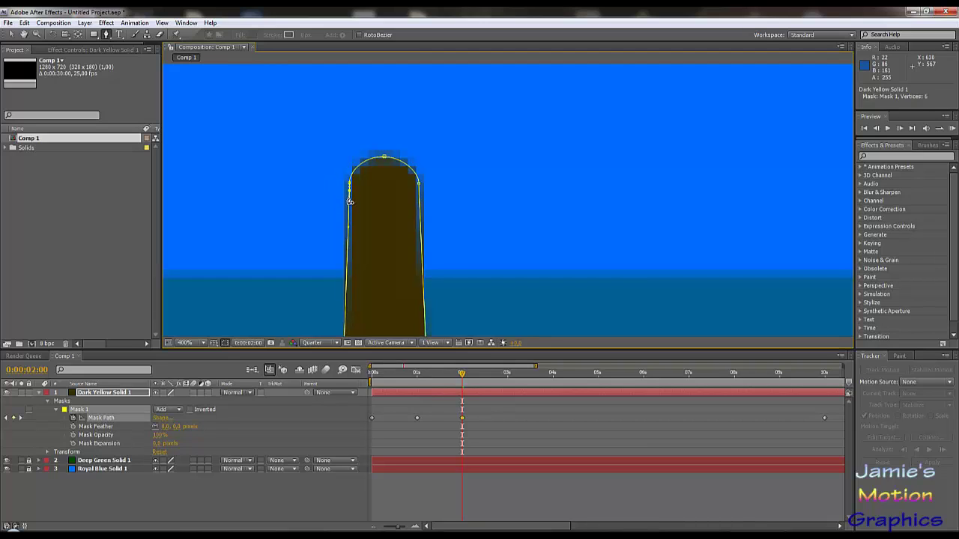
{"action": "left_click", "coordinate": [420, 199]}
{"action": "left_click", "coordinate": [420, 202]}
At 0:00:10:00, pull the upper of the two added right-side points outward and upward into a thin branch
{"action": "left_click_drag", "start_coordinate": [464, 379], "coordinate": [826, 377]}
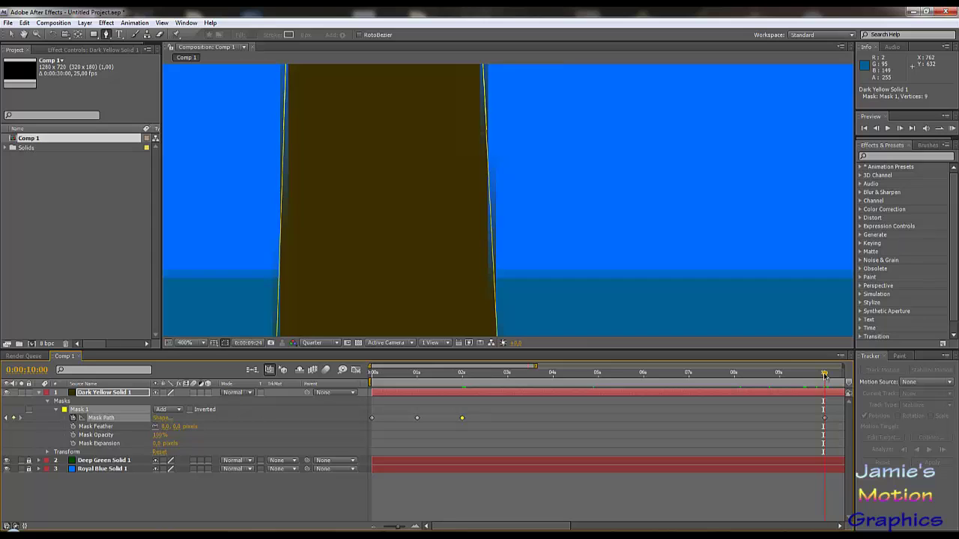
{"action": "left_click_drag", "start_coordinate": [562, 236], "coordinate": [568, 330]}
{"action": "scroll", "coordinate": [488, 126], "scroll_direction": "down", "scroll_amount": 2}
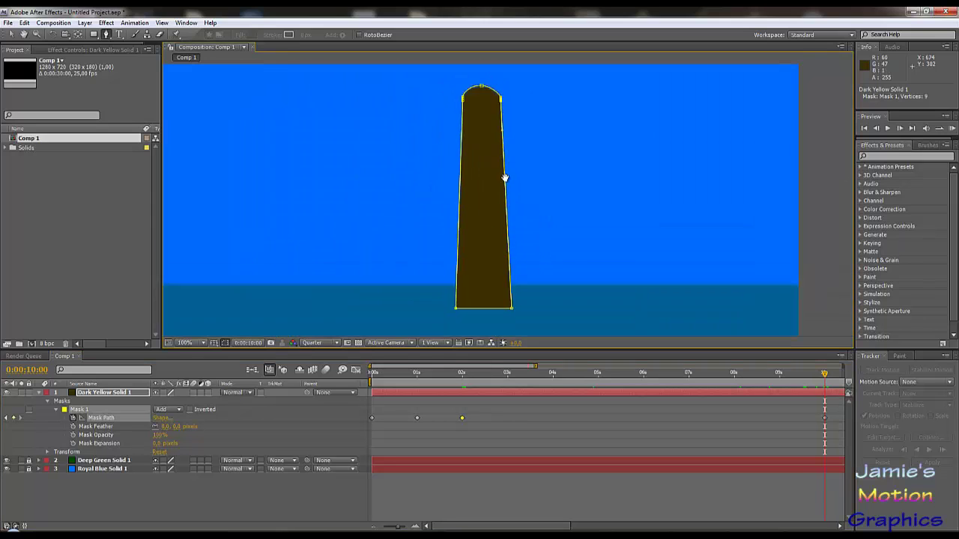
{"action": "scroll", "coordinate": [505, 167], "scroll_direction": "up", "scroll_amount": 4}
{"action": "left_click_drag", "start_coordinate": [512, 115], "coordinate": [517, 157]}
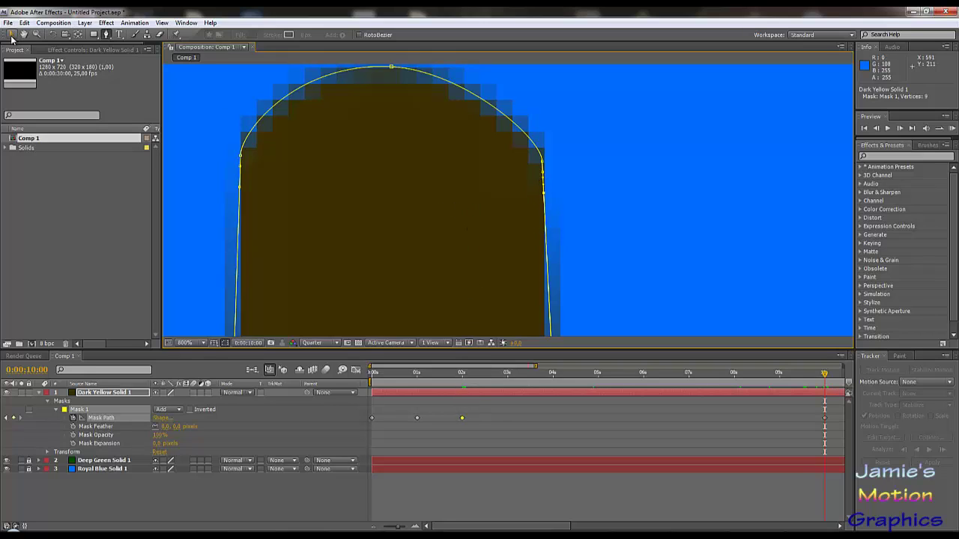
{"action": "left_click", "coordinate": [11, 35]}
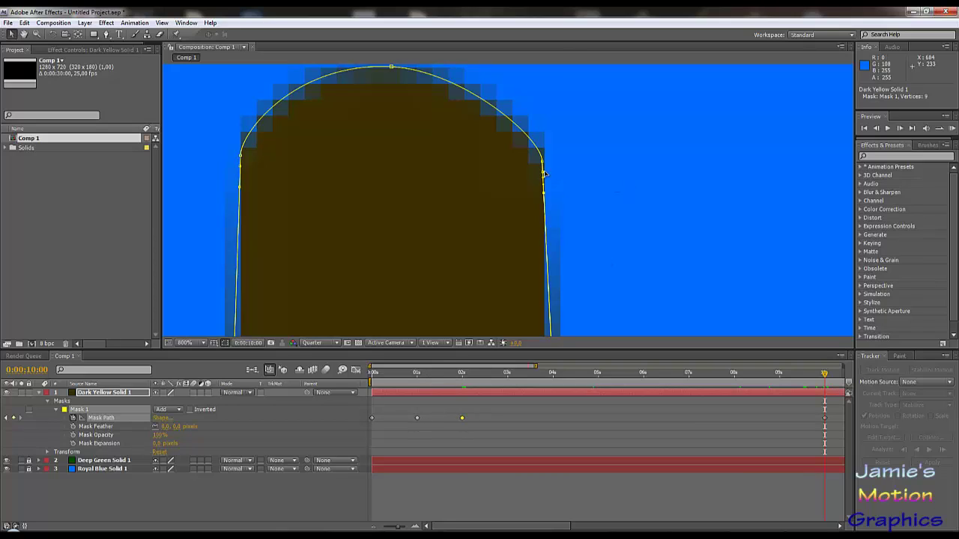
{"action": "left_click_drag", "start_coordinate": [544, 174], "coordinate": [819, 118]}
{"action": "key", "text": "slash"}
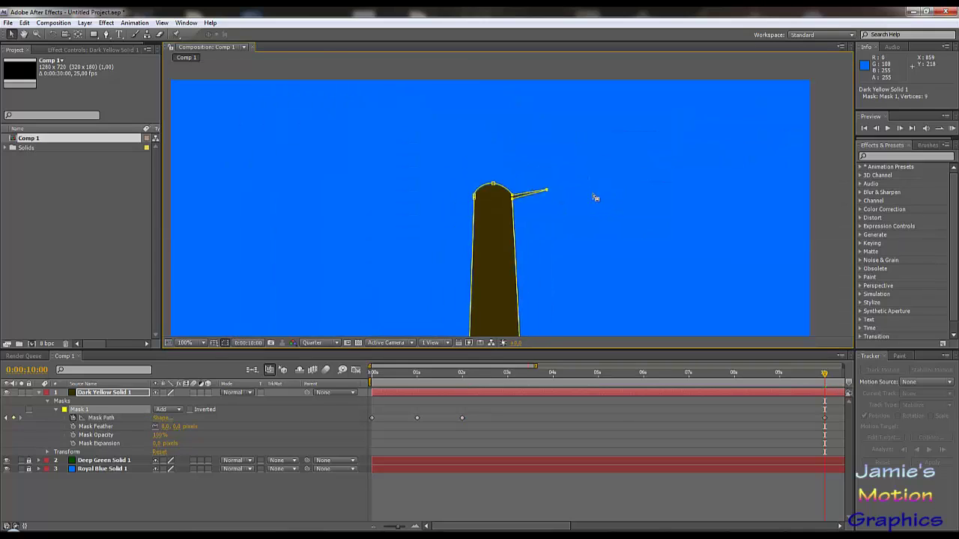
{"action": "left_click_drag", "start_coordinate": [547, 191], "coordinate": [581, 165]}
Widen the right branch's base by moving its lower point down the trunk and the shoulder point slightly up and inward
{"action": "scroll", "coordinate": [519, 199], "scroll_direction": "up", "scroll_amount": 4}
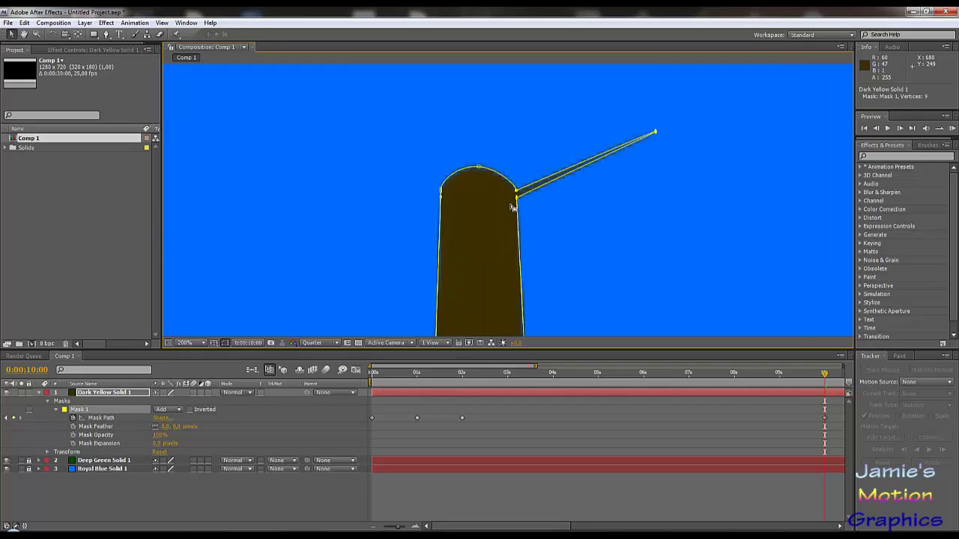
{"action": "left_click_drag", "start_coordinate": [527, 196], "coordinate": [530, 263]}
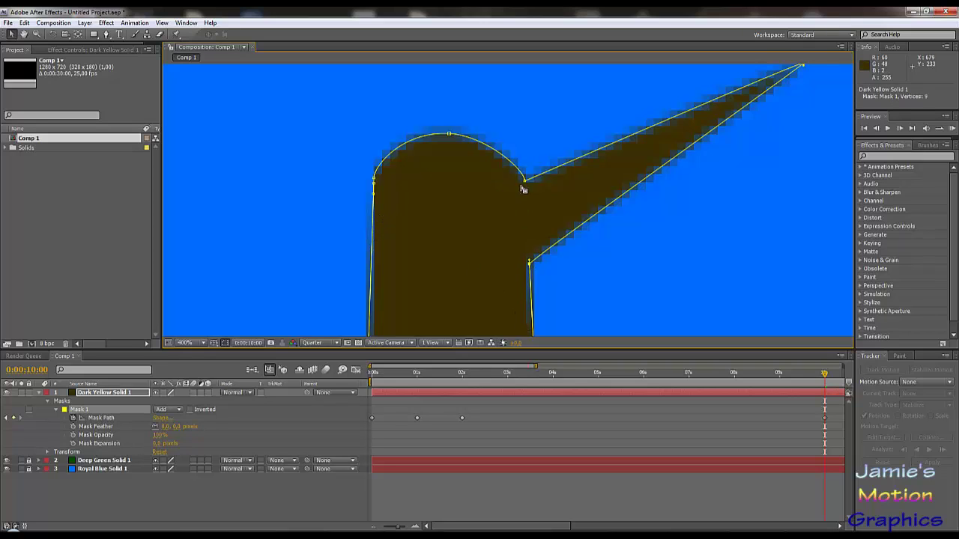
{"action": "left_click_drag", "start_coordinate": [523, 180], "coordinate": [517, 171]}
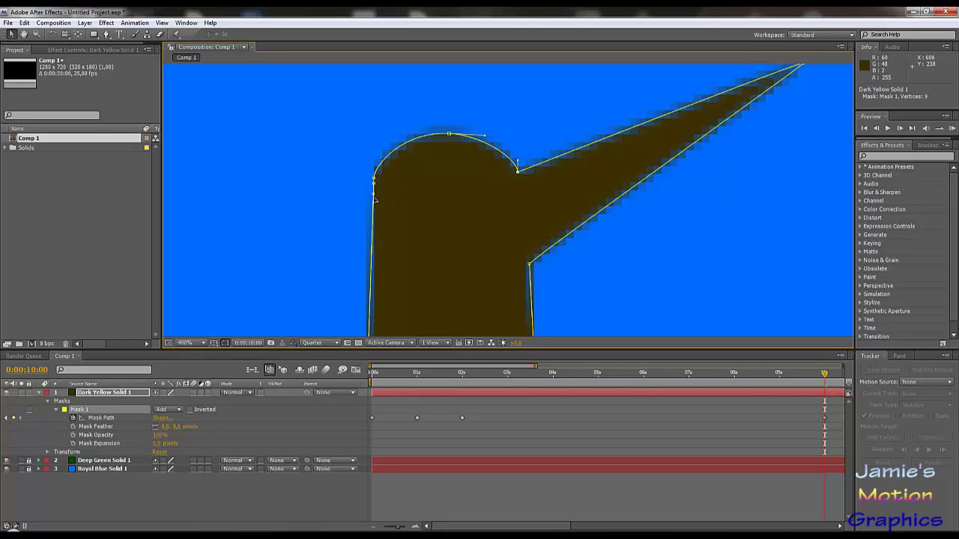
At 0:00:10:00, move the lower left mask point down the trunk and pull the middle left point outward and upward into a long thin branch
{"action": "left_click", "coordinate": [372, 268]}
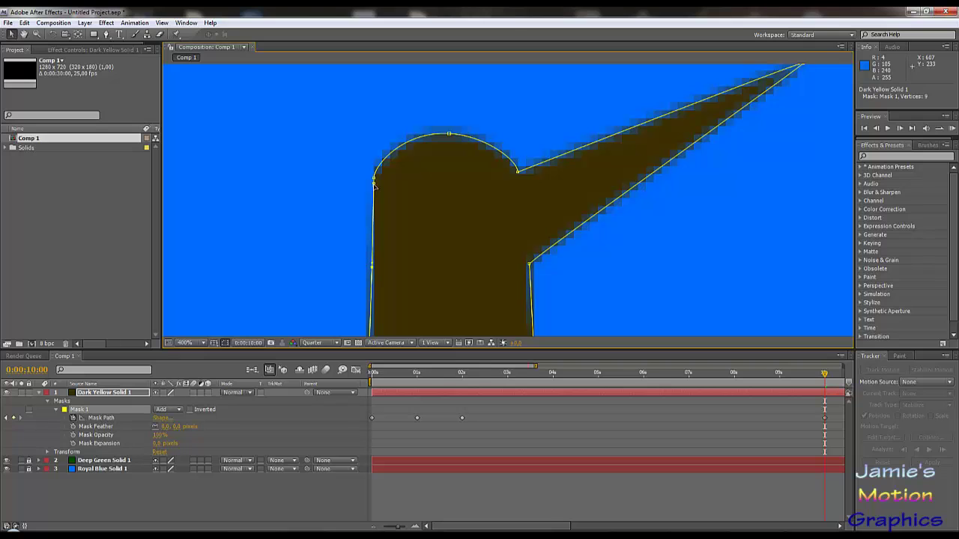
{"action": "left_click_drag", "start_coordinate": [374, 185], "coordinate": [166, 66]}
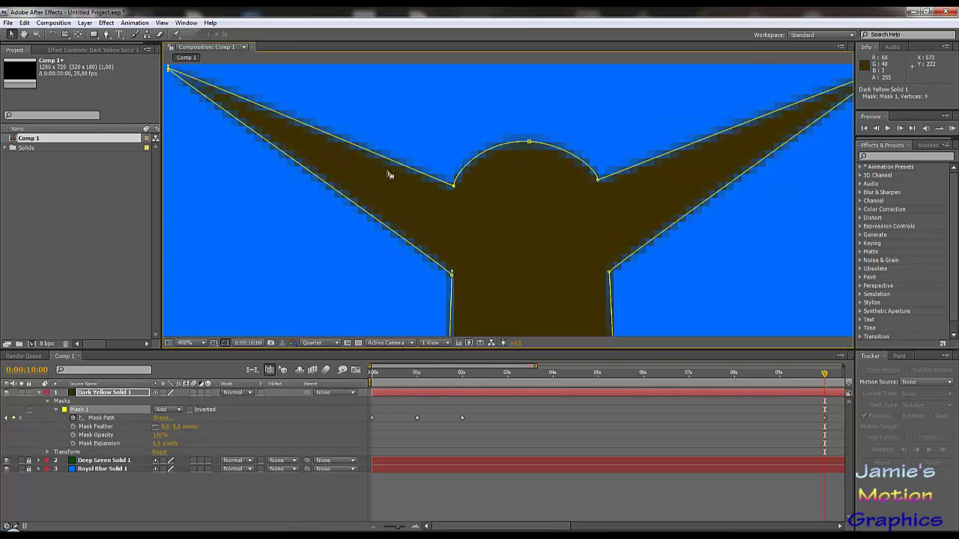
{"action": "scroll", "coordinate": [389, 177], "scroll_direction": "down", "scroll_amount": 6}
{"action": "scroll", "coordinate": [410, 186], "scroll_direction": "up", "scroll_amount": 2}
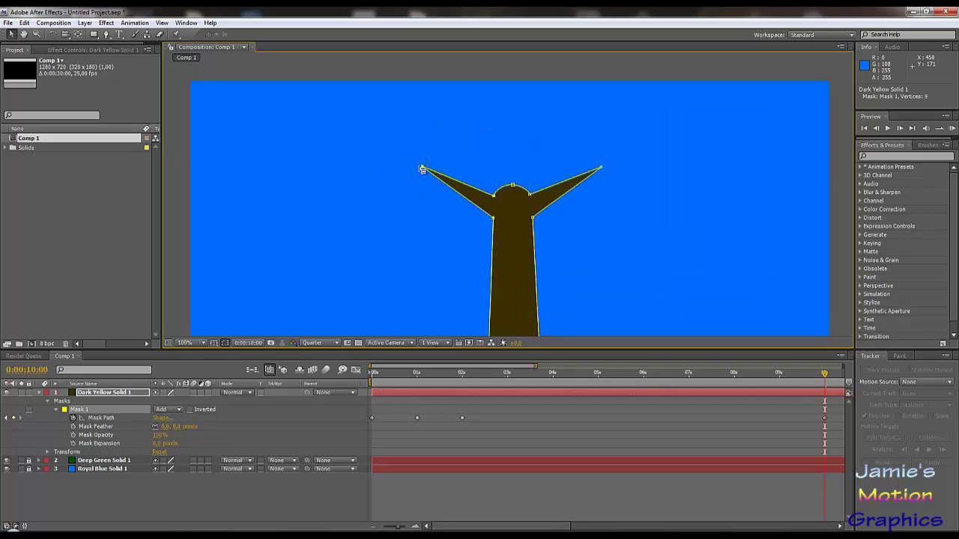
{"action": "left_click_drag", "start_coordinate": [421, 169], "coordinate": [374, 169]}
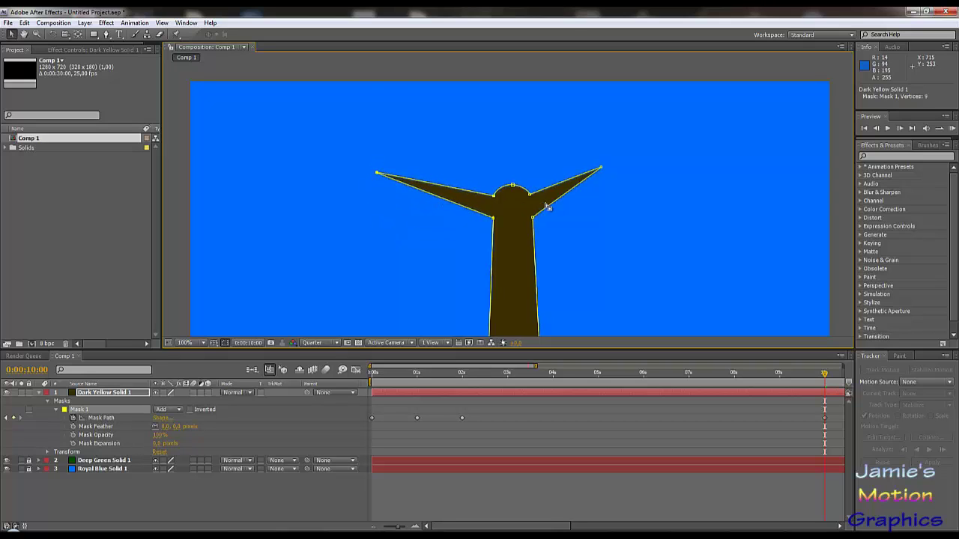
Try to form a thin top branch by adding a mask point on each side of the crown's apex, raising the apex and widening the base
{"action": "scroll", "coordinate": [516, 195], "scroll_direction": "up", "scroll_amount": 4}
{"action": "left_click_drag", "start_coordinate": [516, 193], "coordinate": [451, 212]}
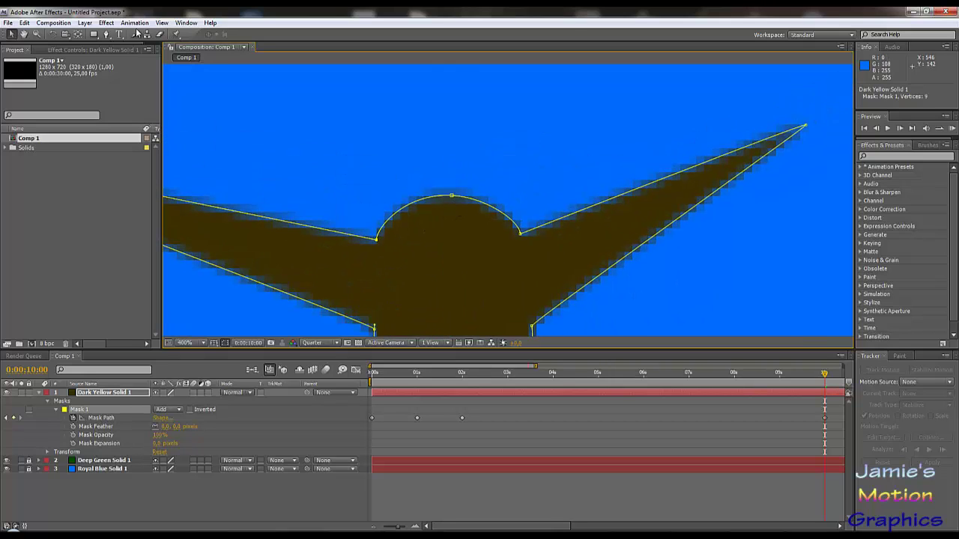
{"action": "left_click", "coordinate": [107, 35]}
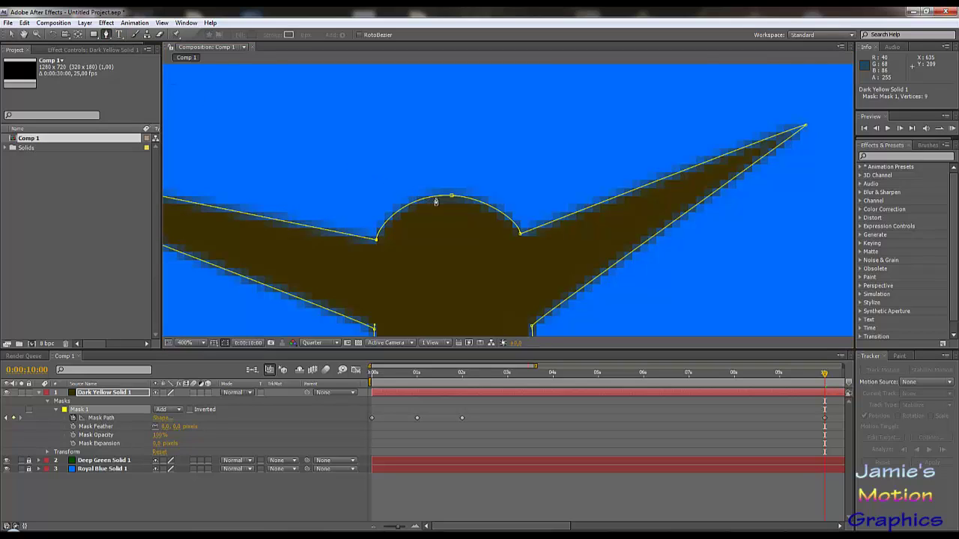
{"action": "left_click_drag", "start_coordinate": [444, 197], "coordinate": [462, 199]}
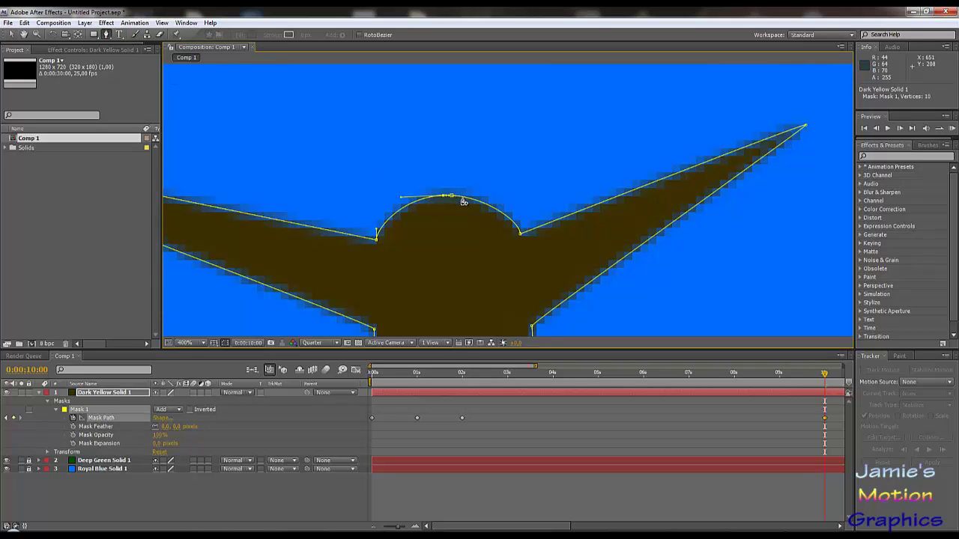
{"action": "left_click", "coordinate": [492, 202]}
{"action": "left_click", "coordinate": [13, 38]}
{"action": "left_click_drag", "start_coordinate": [452, 196], "coordinate": [449, 57]}
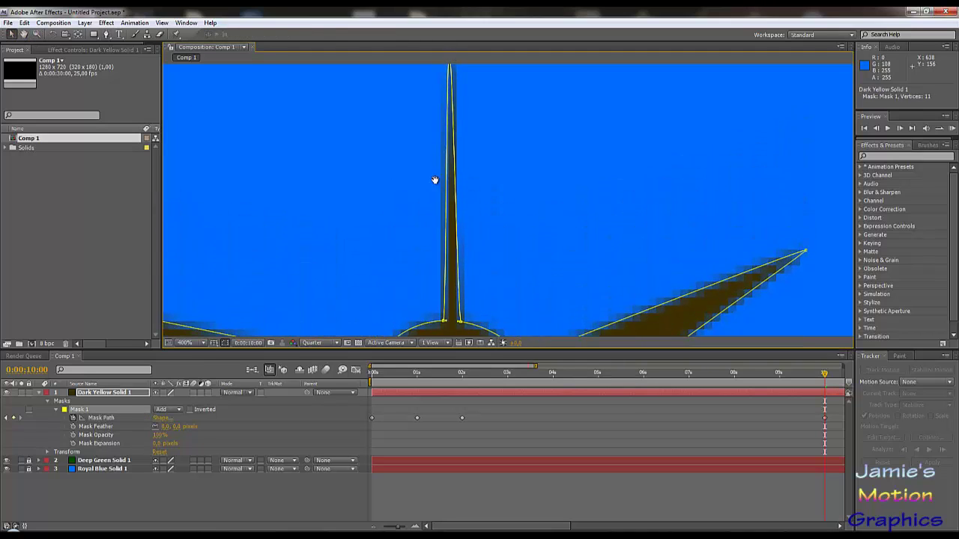
{"action": "scroll", "coordinate": [436, 195], "scroll_direction": "down", "scroll_amount": 3}
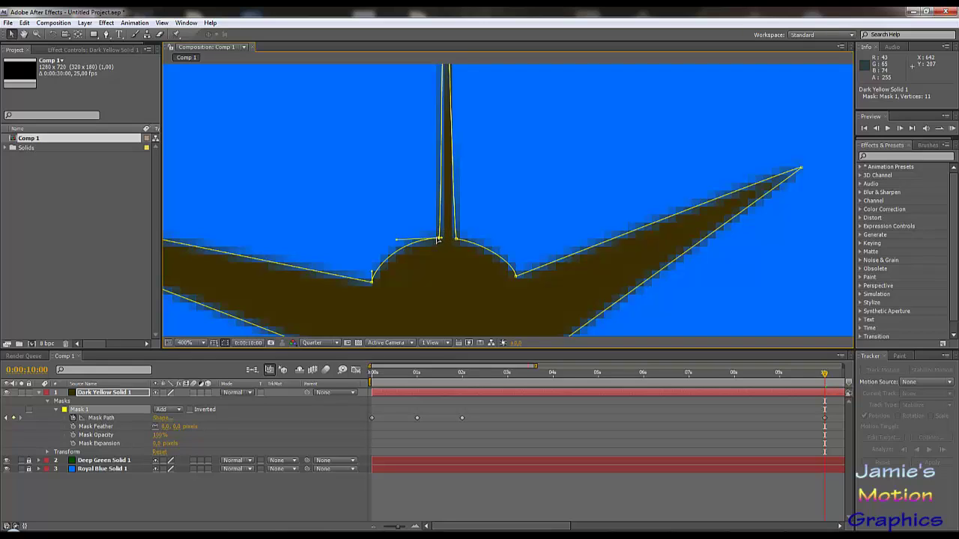
{"action": "left_click_drag", "start_coordinate": [438, 240], "coordinate": [467, 241]}
{"action": "key", "text": "comma"}
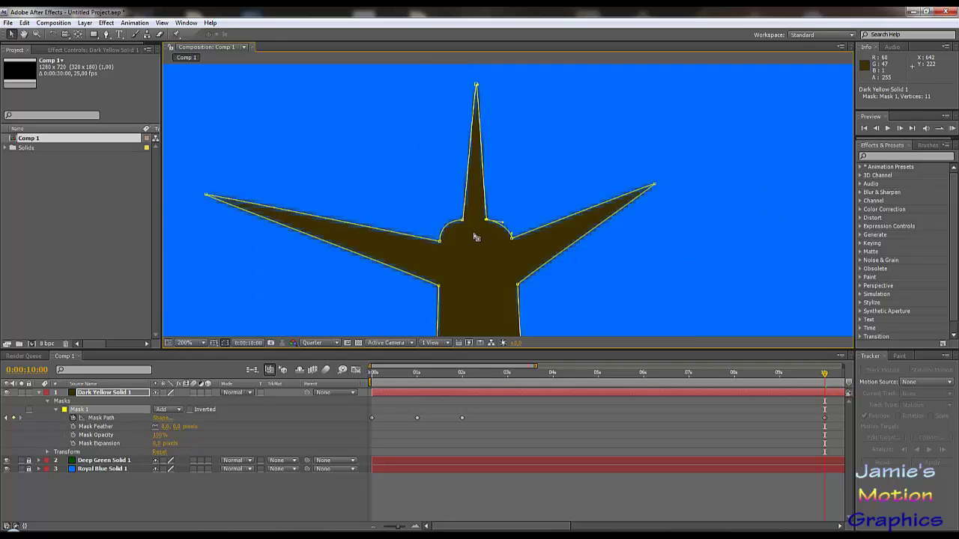
Undo the top branch and the two mask points added beside the crown's apex
{"action": "key", "text": "ctrl+z"}
{"action": "key", "text": "ctrl+z"}
{"action": "key", "text": "ctrl+z"}
{"action": "key", "text": "ctrl+z"}
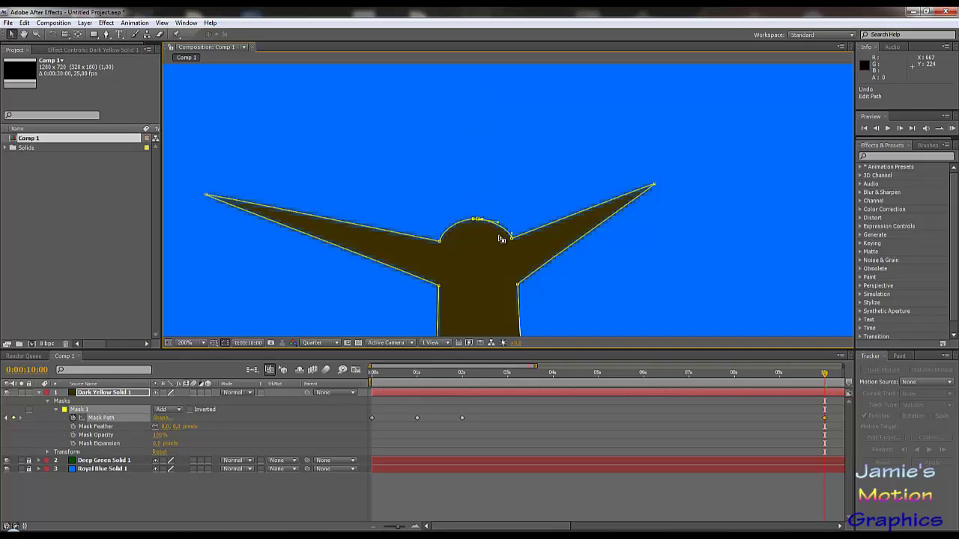
{"action": "left_click", "coordinate": [500, 237]}
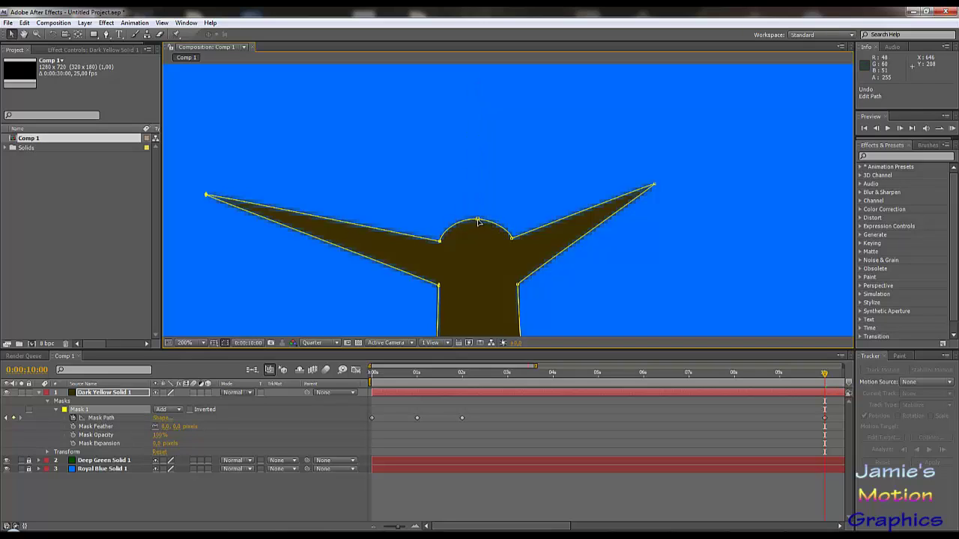
Pull the crown's top mask point upward into a tall middle branch and convert it to a sharp corner with the Convert Vertex tool
{"action": "left_click_drag", "start_coordinate": [478, 215], "coordinate": [474, 77]}
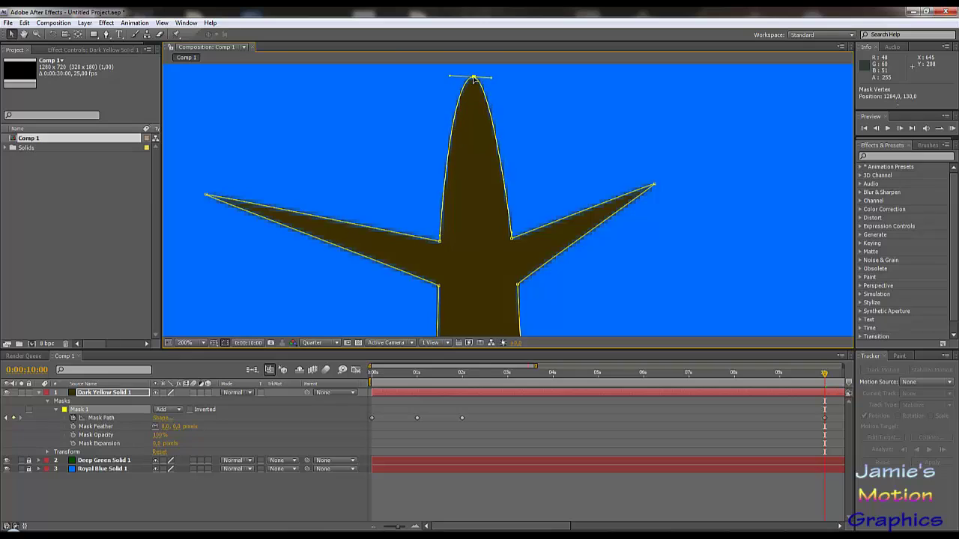
{"action": "left_click", "coordinate": [108, 35]}
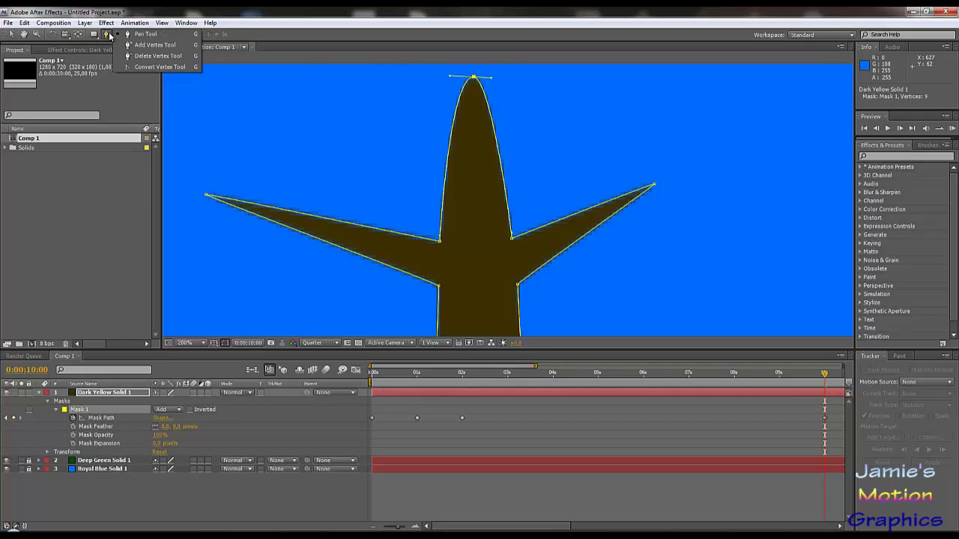
{"action": "left_click", "coordinate": [153, 67]}
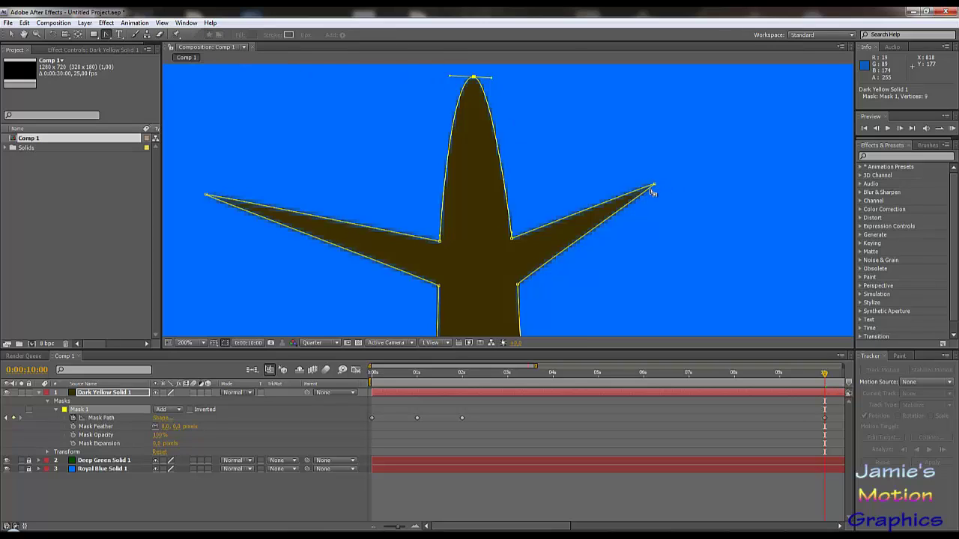
{"action": "left_click", "coordinate": [475, 78]}
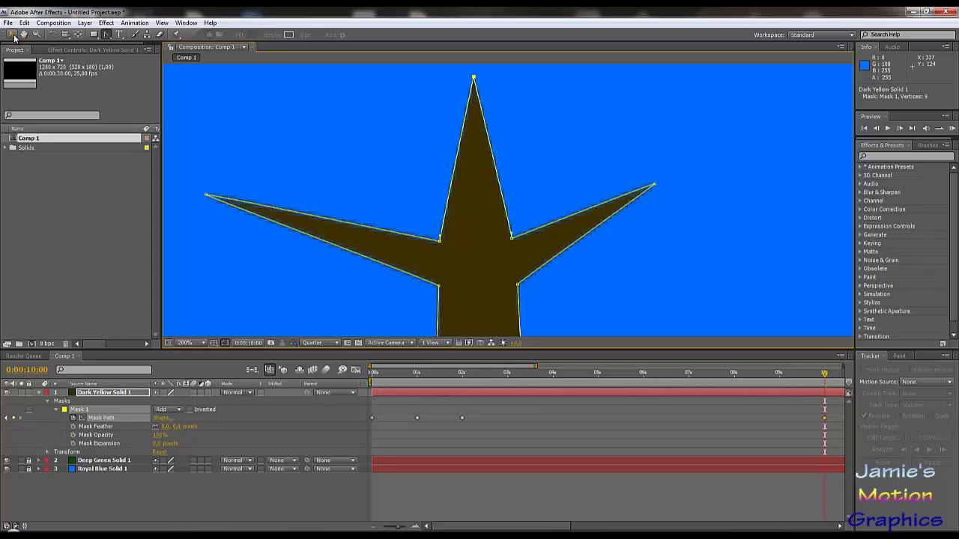
Narrow the middle branch's base by moving its two shoulder points inward, and extend the right branch's tip to about 837, 168
{"action": "left_click", "coordinate": [12, 35]}
{"action": "left_click_drag", "start_coordinate": [441, 242], "coordinate": [492, 248]}
{"action": "scroll", "coordinate": [487, 267], "scroll_direction": "down", "scroll_amount": 1}
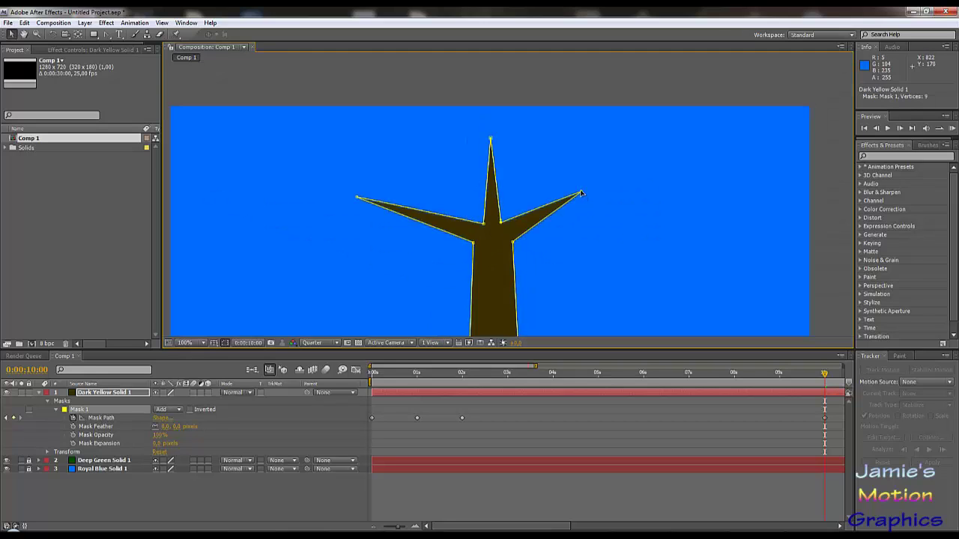
{"action": "left_click_drag", "start_coordinate": [582, 193], "coordinate": [588, 190]}
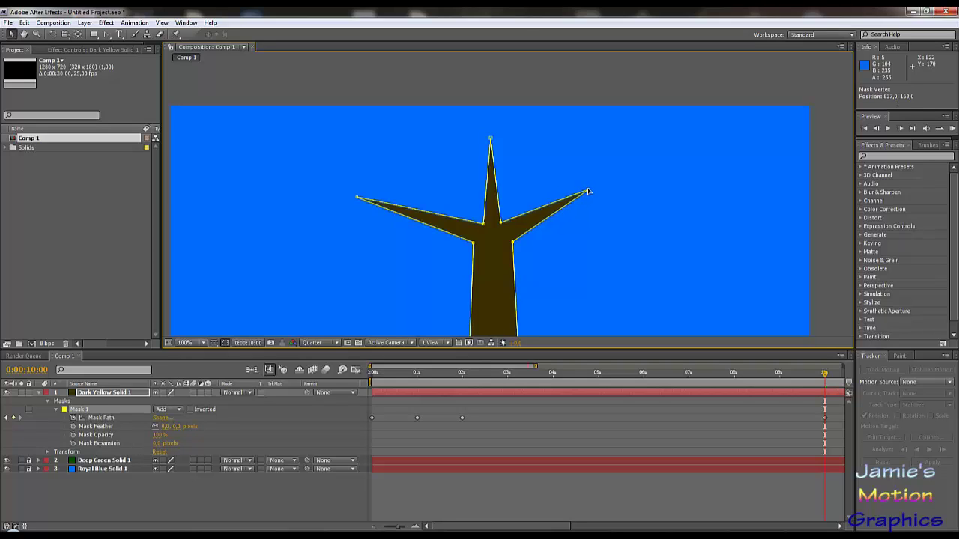
{"action": "scroll", "coordinate": [492, 250], "scroll_direction": "up", "scroll_amount": 1}
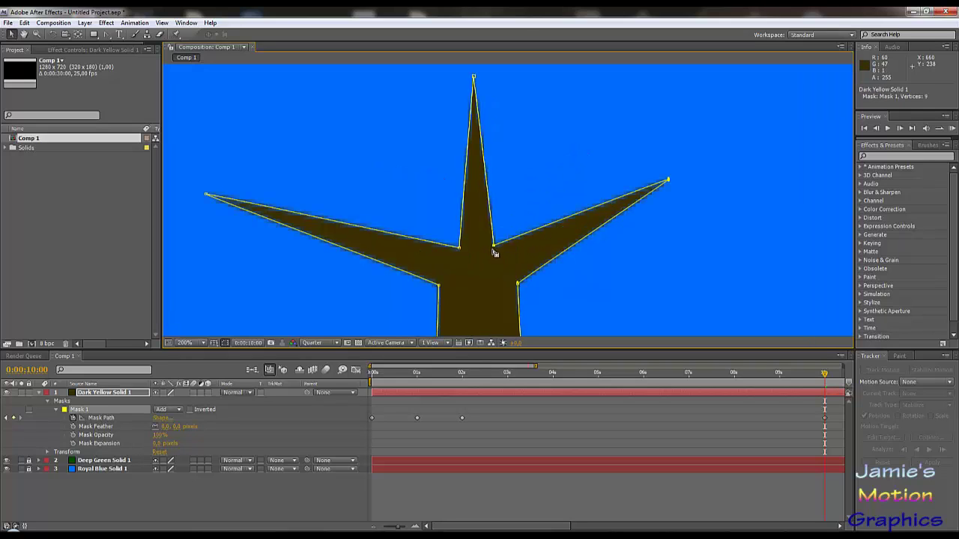
Scrub between 0:00:01:15 and 0:00:08:22 to examine how the mask shape grows around the 0:00:02:00 keyframe and into the full tree
{"action": "scroll", "coordinate": [520, 259], "scroll_direction": "down", "scroll_amount": 1}
{"action": "left_click_drag", "start_coordinate": [825, 374], "coordinate": [463, 385]}
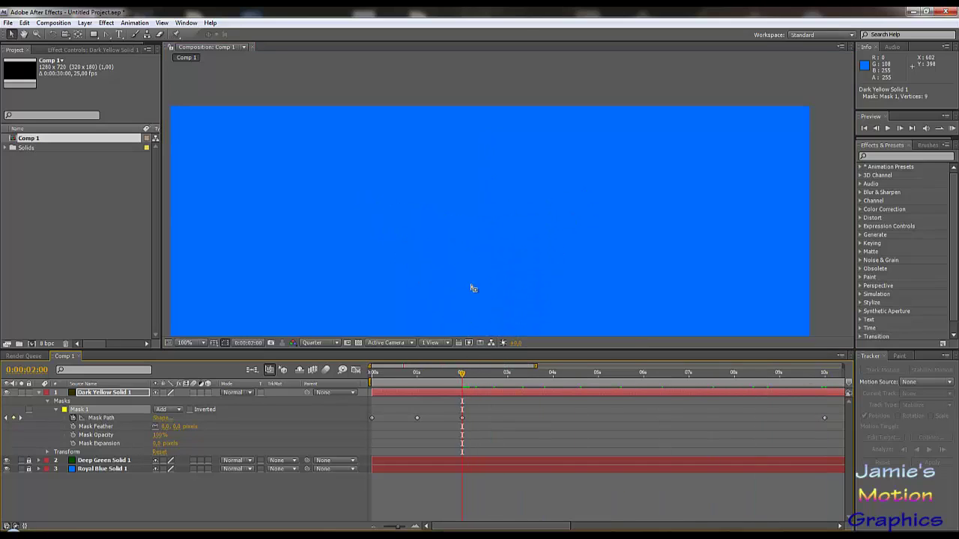
{"action": "left_click_drag", "start_coordinate": [474, 288], "coordinate": [495, 97]}
{"action": "scroll", "coordinate": [528, 202], "scroll_direction": "up", "scroll_amount": 5}
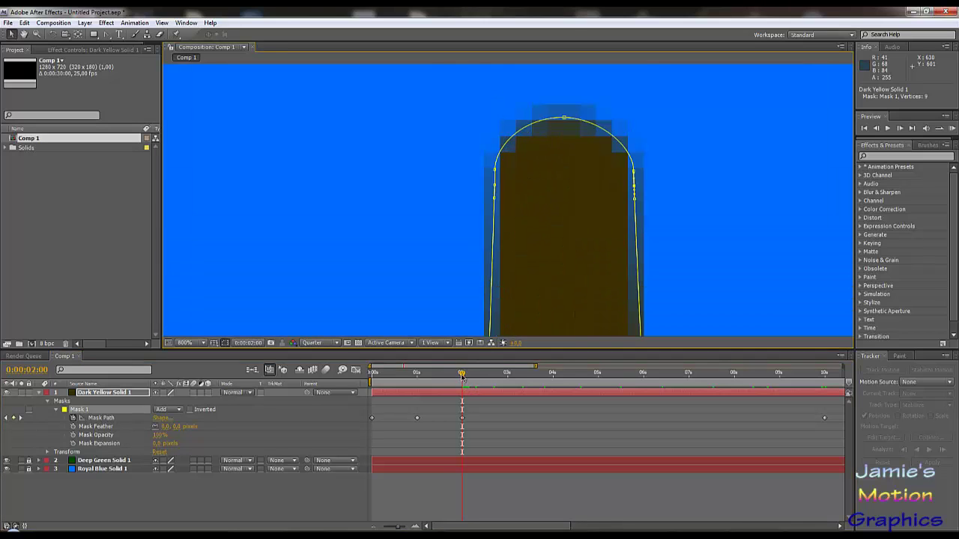
{"action": "mouse_move", "coordinate": [462, 377]}
{"action": "left_mouse_down"}
{"action": "mouse_move", "coordinate": [474, 379]}
{"action": "mouse_move", "coordinate": [443, 381]}
{"action": "left_mouse_up"}
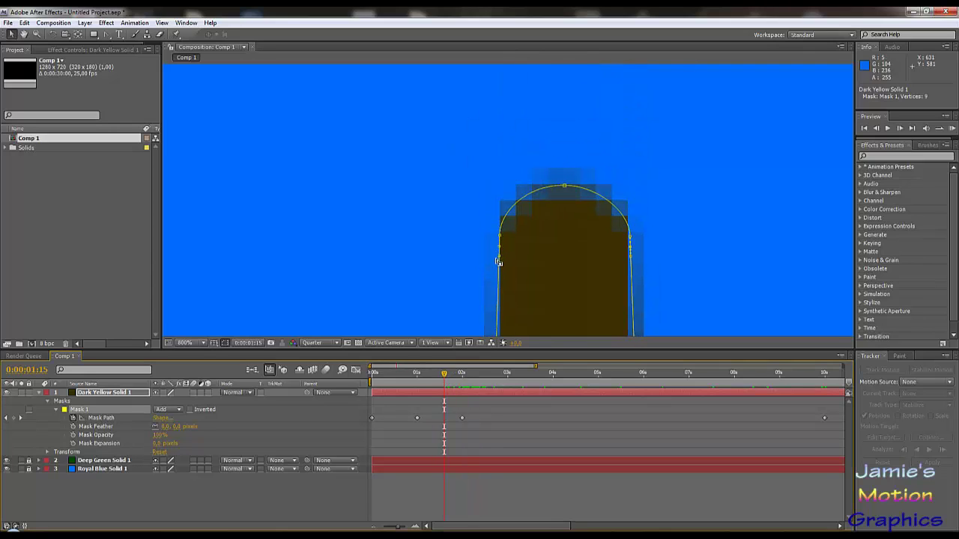
{"action": "left_click_drag", "start_coordinate": [446, 372], "coordinate": [464, 382]}
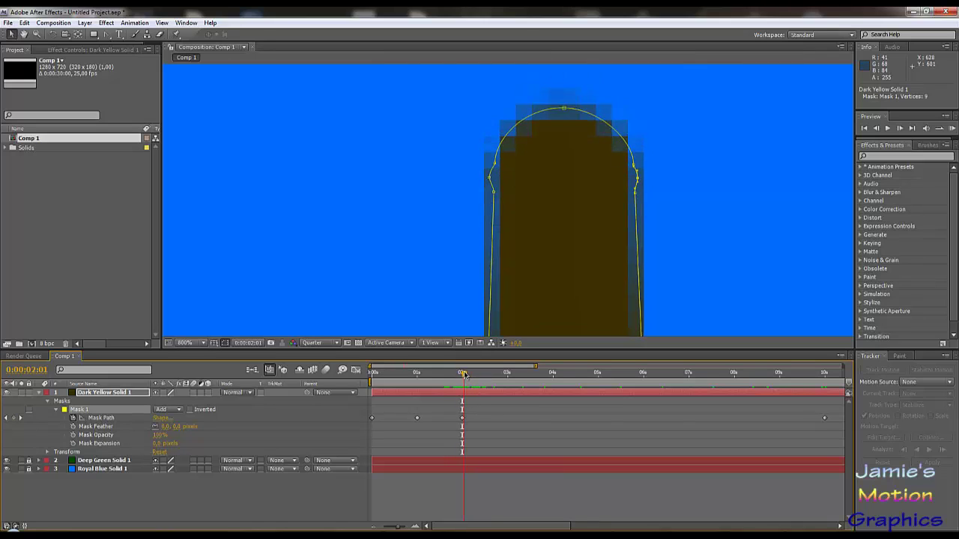
{"action": "left_click_drag", "start_coordinate": [464, 374], "coordinate": [774, 390]}
{"action": "left_click_drag", "start_coordinate": [642, 219], "coordinate": [580, 215]}
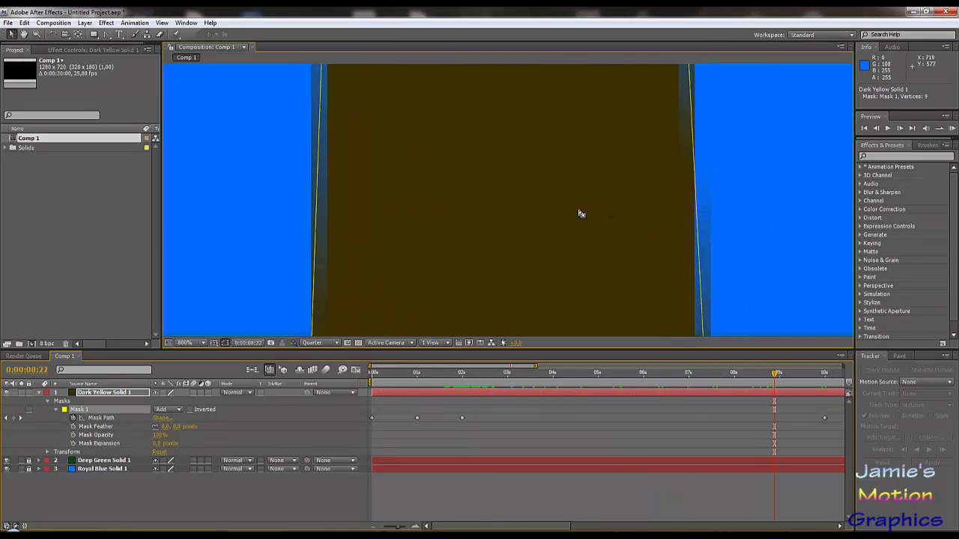
{"action": "scroll", "coordinate": [581, 225], "scroll_direction": "down", "scroll_amount": 2}
{"action": "scroll", "coordinate": [581, 224], "scroll_direction": "down", "scroll_amount": 2}
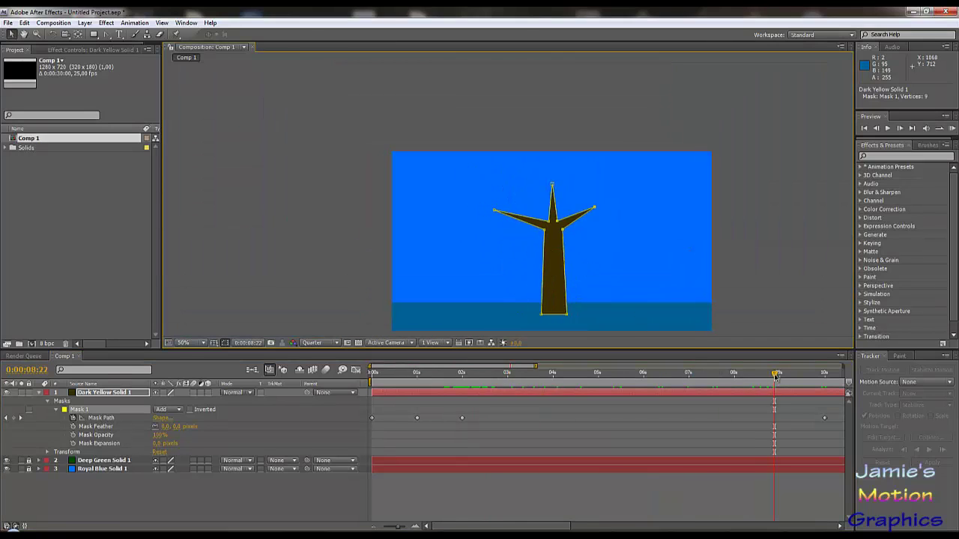
At 0:00:05:00, convert the middle branch's rounded tip to a sharp corner with the Convert Vertex tool
{"action": "left_click_drag", "start_coordinate": [775, 377], "coordinate": [598, 396]}
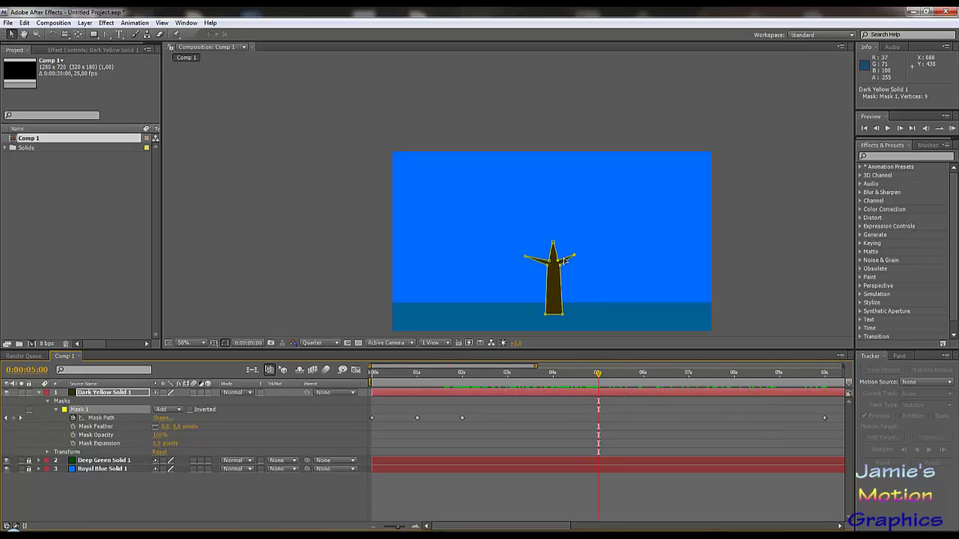
{"action": "scroll", "coordinate": [563, 266], "scroll_direction": "up", "scroll_amount": 4}
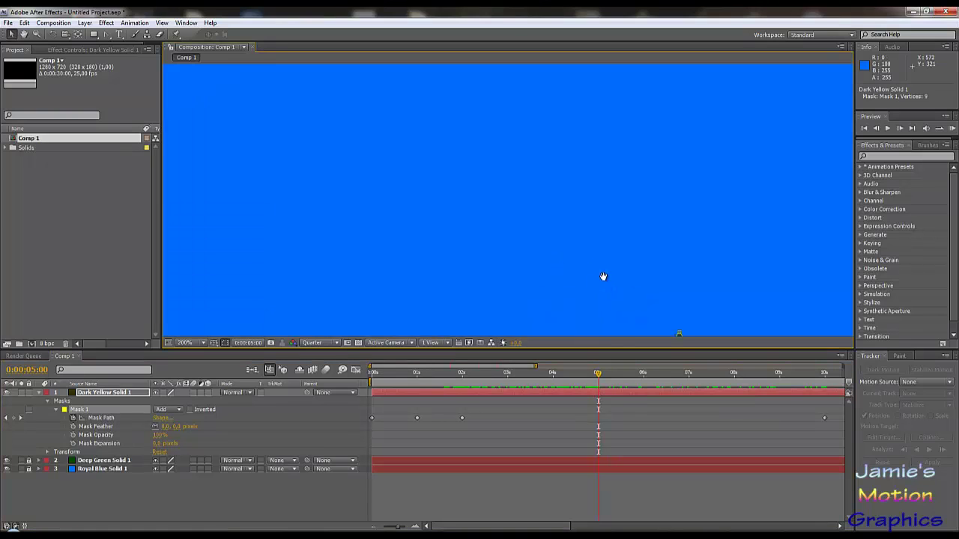
{"action": "scroll", "coordinate": [601, 250], "scroll_direction": "up", "scroll_amount": 2}
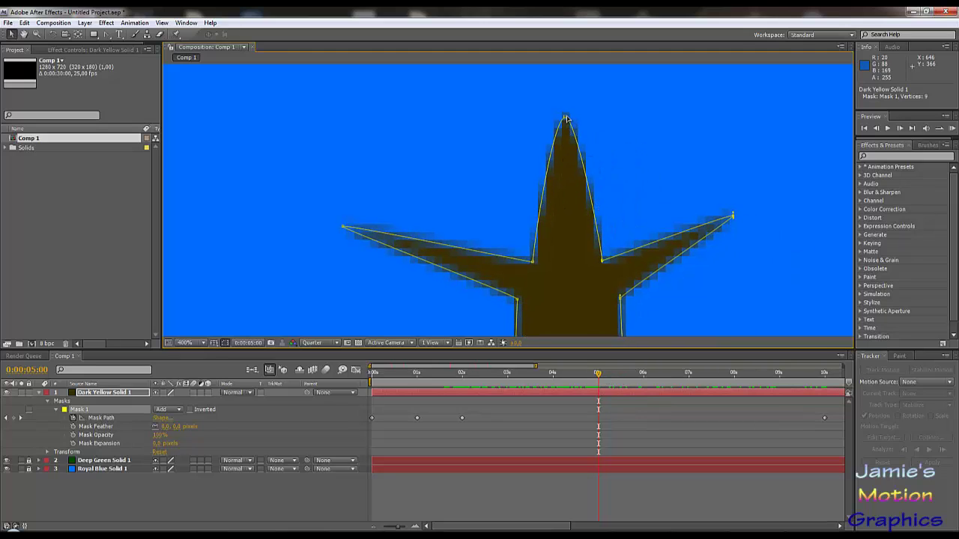
{"action": "left_click", "coordinate": [106, 34]}
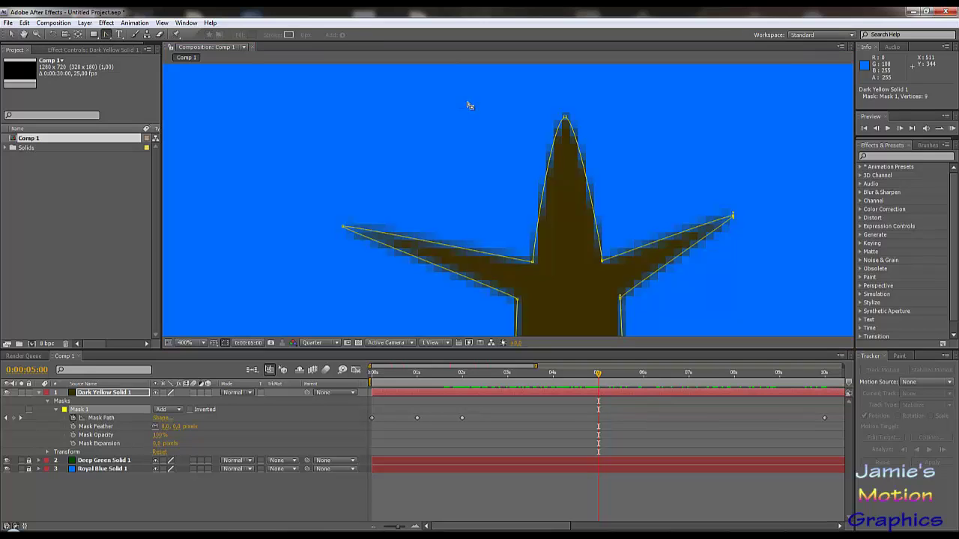
{"action": "left_click", "coordinate": [565, 119]}
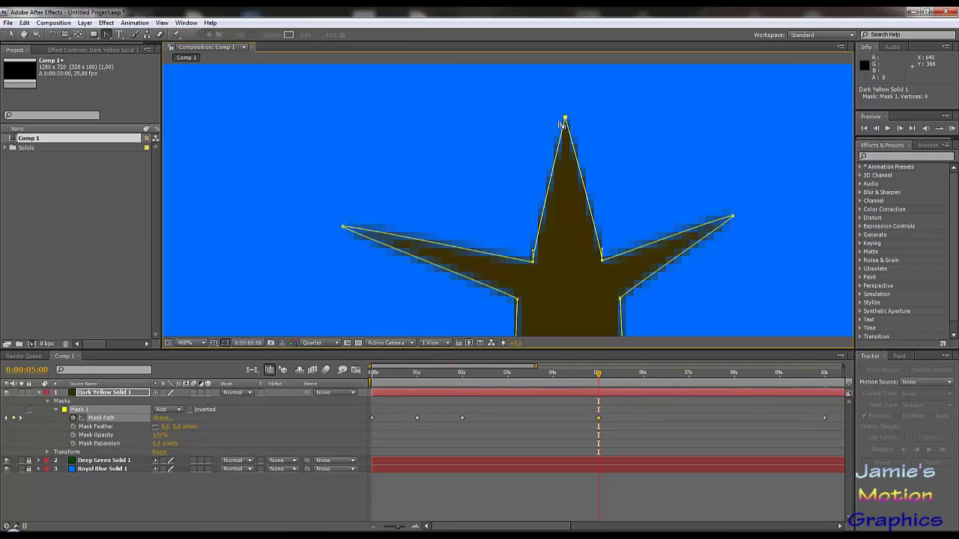
Add three closely spaced mask points on both the upper and lower edges of the left branch with the Pen tool
{"action": "left_click", "coordinate": [107, 35]}
{"action": "left_click", "coordinate": [133, 35]}
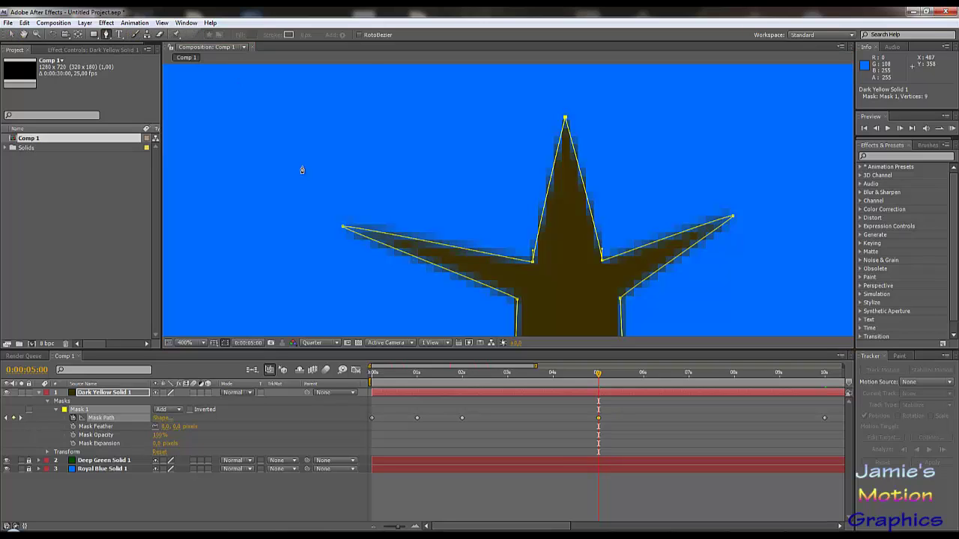
{"action": "left_click", "coordinate": [477, 253]}
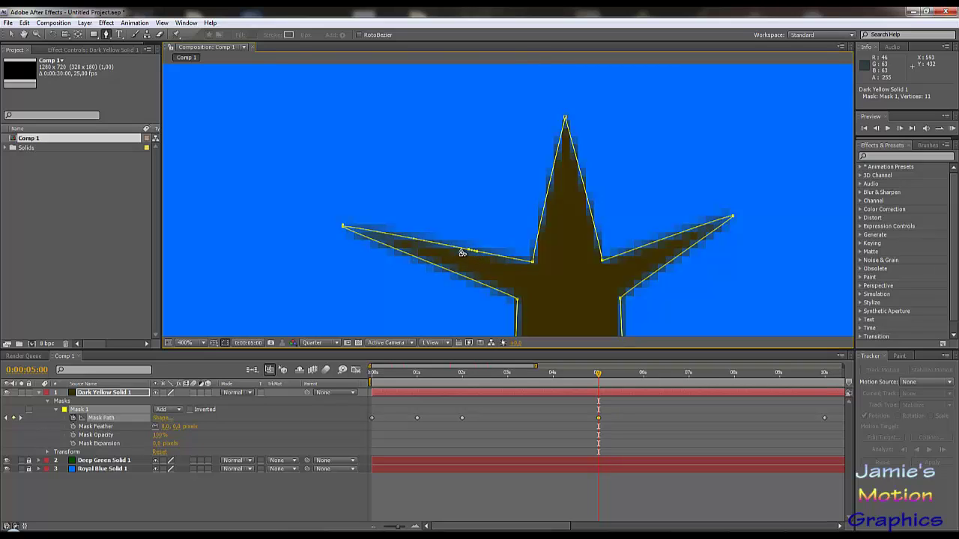
{"action": "left_click", "coordinate": [461, 251]}
{"action": "left_click", "coordinate": [461, 276]}
{"action": "left_click", "coordinate": [455, 277]}
{"action": "left_click", "coordinate": [467, 279]}
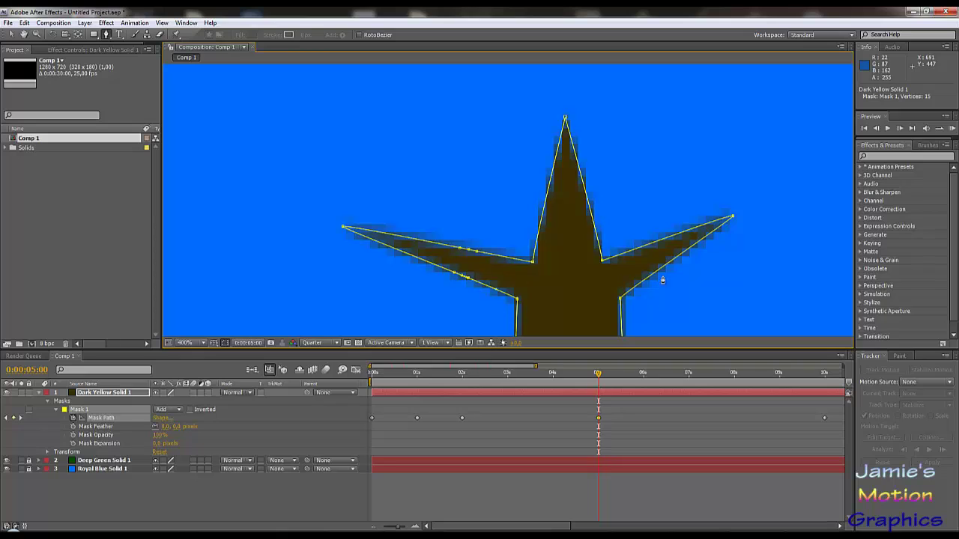
Add three closely spaced mask points on both the upper and lower edges of the right branch
{"action": "left_click", "coordinate": [625, 254]}
{"action": "left_click", "coordinate": [631, 250]}
{"action": "left_click", "coordinate": [638, 248]}
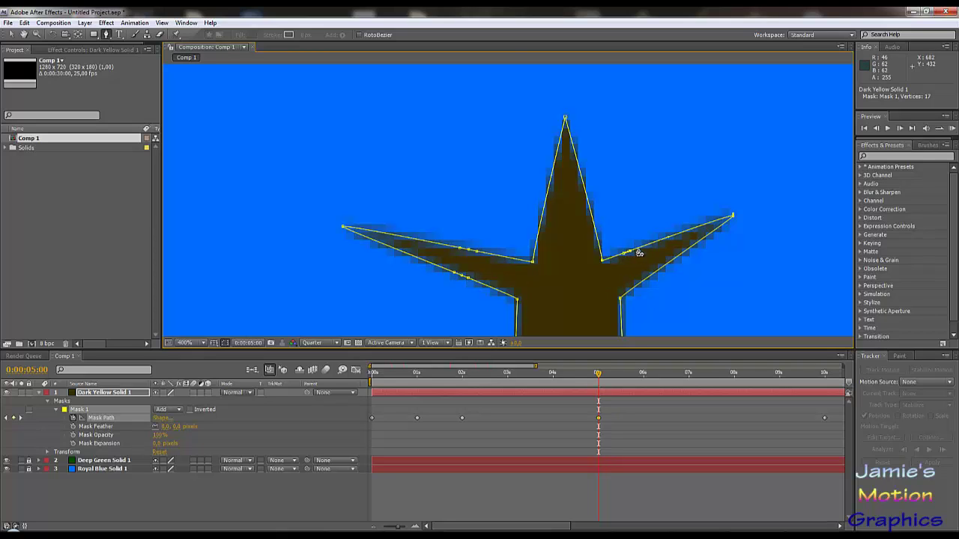
{"action": "left_click", "coordinate": [678, 258]}
{"action": "left_click", "coordinate": [671, 265]}
Add three closely spaced mask points on each side of the middle branch, about halfway up
{"action": "left_click", "coordinate": [583, 182]}
{"action": "left_click", "coordinate": [587, 204]}
{"action": "left_click", "coordinate": [552, 189]}
{"action": "left_click", "coordinate": [549, 196]}
{"action": "left_click", "coordinate": [546, 207]}
{"action": "left_click", "coordinate": [376, 234]}
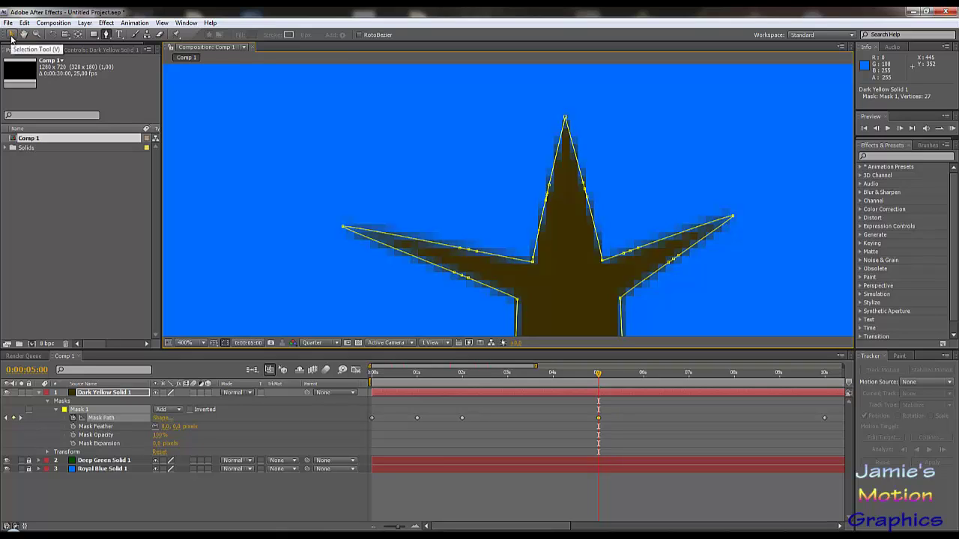
At 0:00:10:00, pull the left branch's middle mask points outward into one side branch above and one below
{"action": "left_click", "coordinate": [11, 34]}
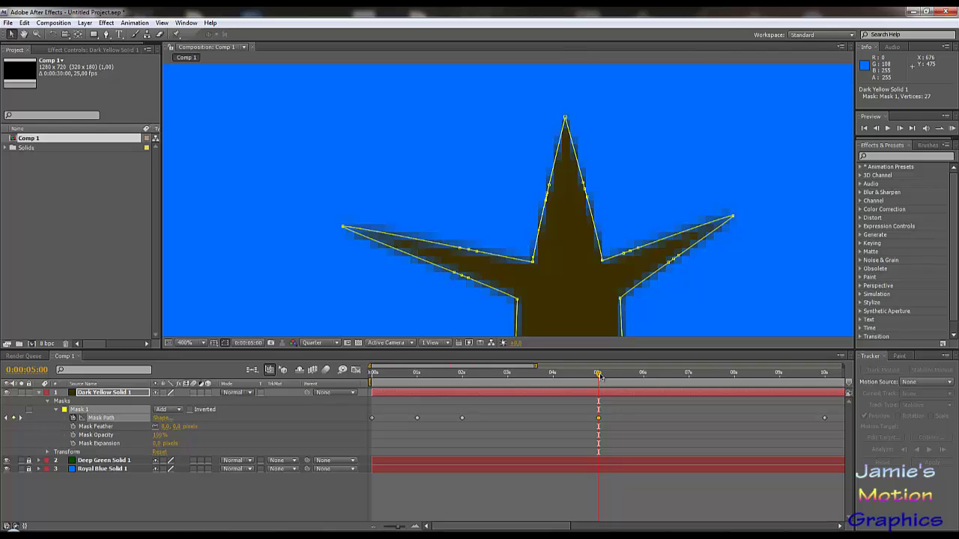
{"action": "left_click_drag", "start_coordinate": [599, 376], "coordinate": [826, 382]}
{"action": "left_click_drag", "start_coordinate": [525, 276], "coordinate": [553, 408]}
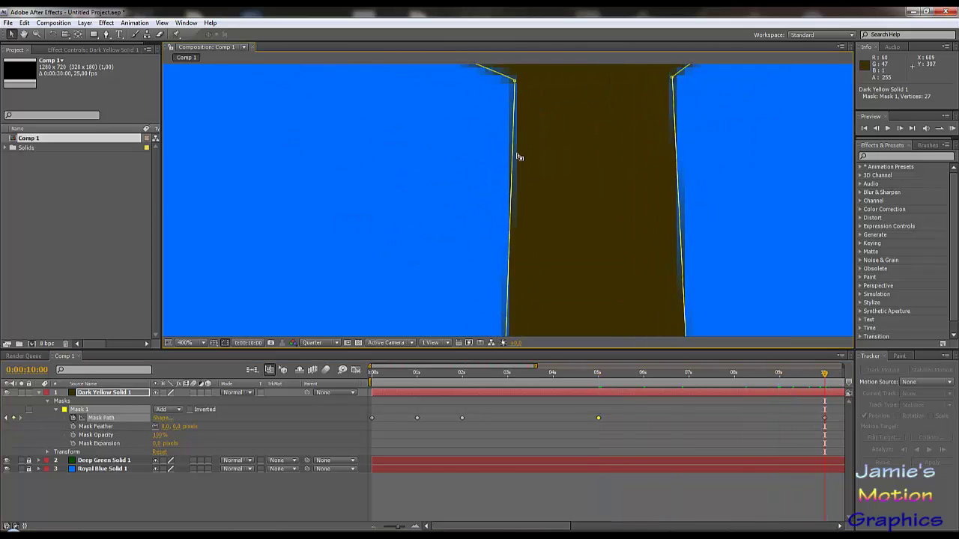
{"action": "scroll", "coordinate": [518, 157], "scroll_direction": "down", "scroll_amount": 1}
{"action": "left_click_drag", "start_coordinate": [486, 207], "coordinate": [526, 148]}
{"action": "left_click", "coordinate": [484, 296]}
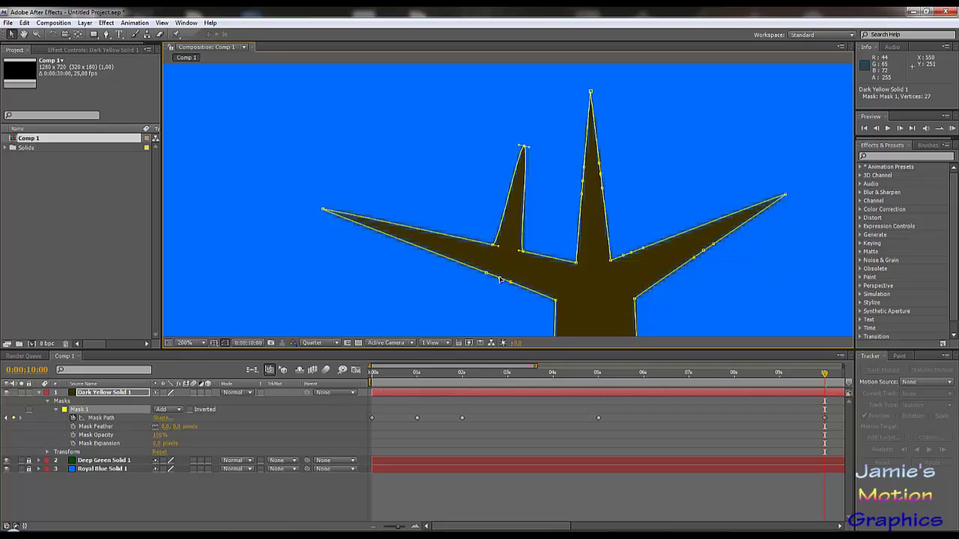
{"action": "left_click_drag", "start_coordinate": [525, 147], "coordinate": [468, 159]}
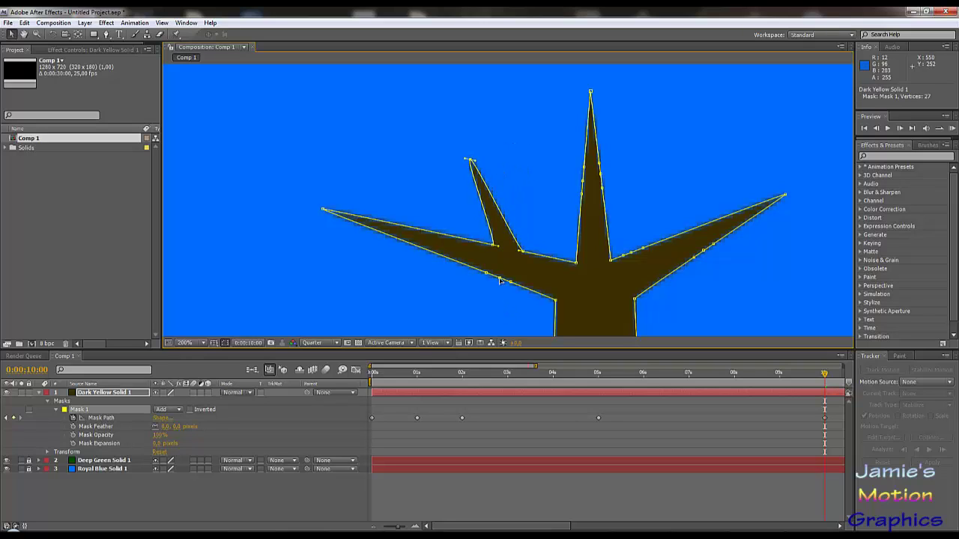
{"action": "left_click_drag", "start_coordinate": [500, 281], "coordinate": [381, 318]}
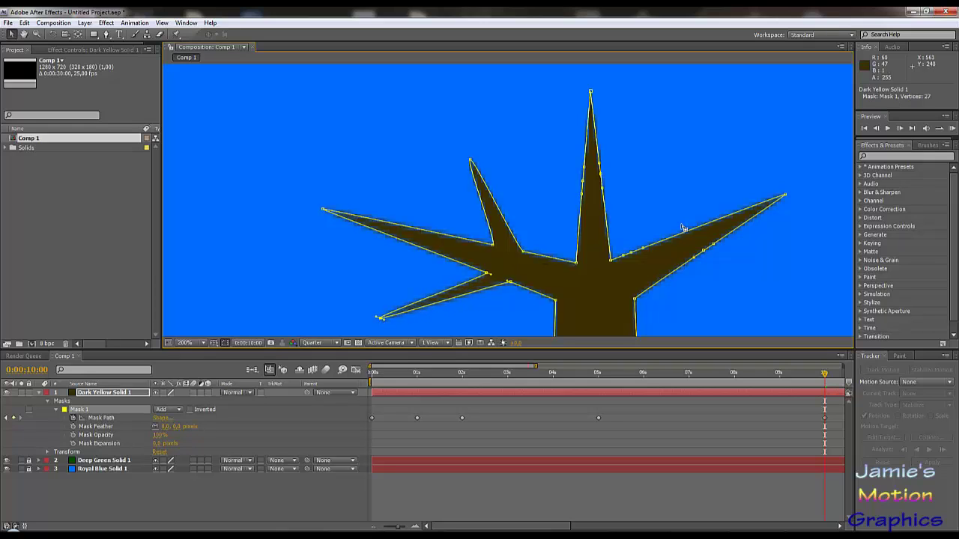
Pull the middle mask points of the right and middle branches outward to form two side branches on each
{"action": "left_click_drag", "start_coordinate": [633, 250], "coordinate": [656, 163]}
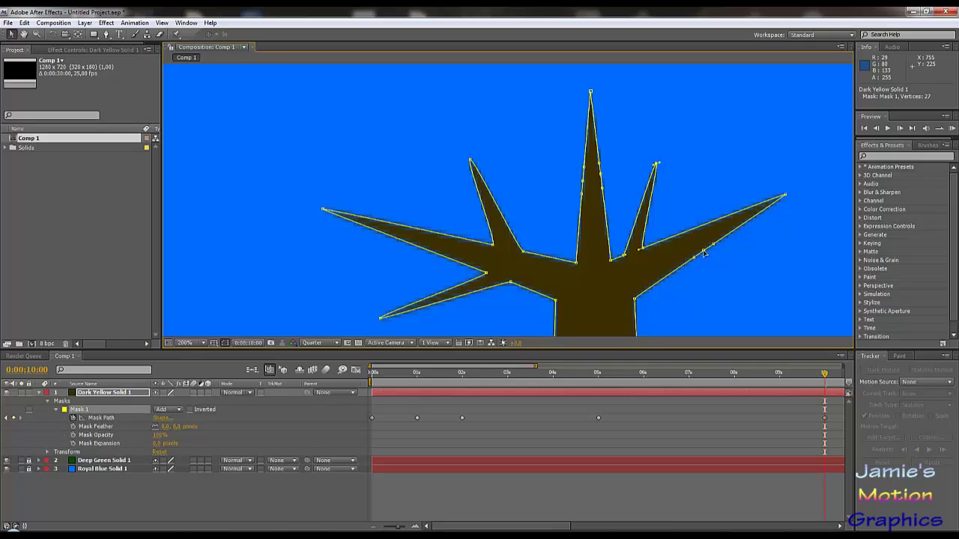
{"action": "left_click_drag", "start_coordinate": [704, 253], "coordinate": [791, 274]}
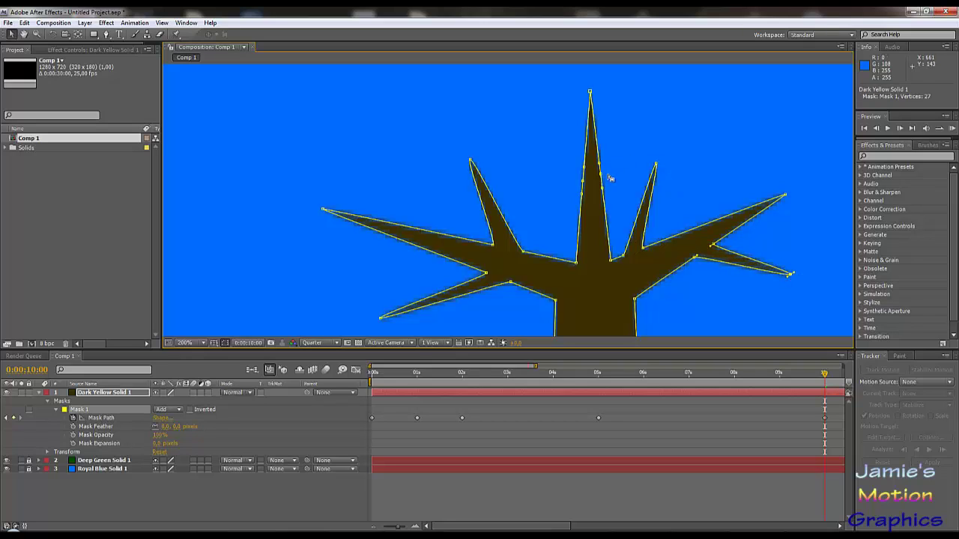
{"action": "left_click_drag", "start_coordinate": [601, 176], "coordinate": [659, 122]}
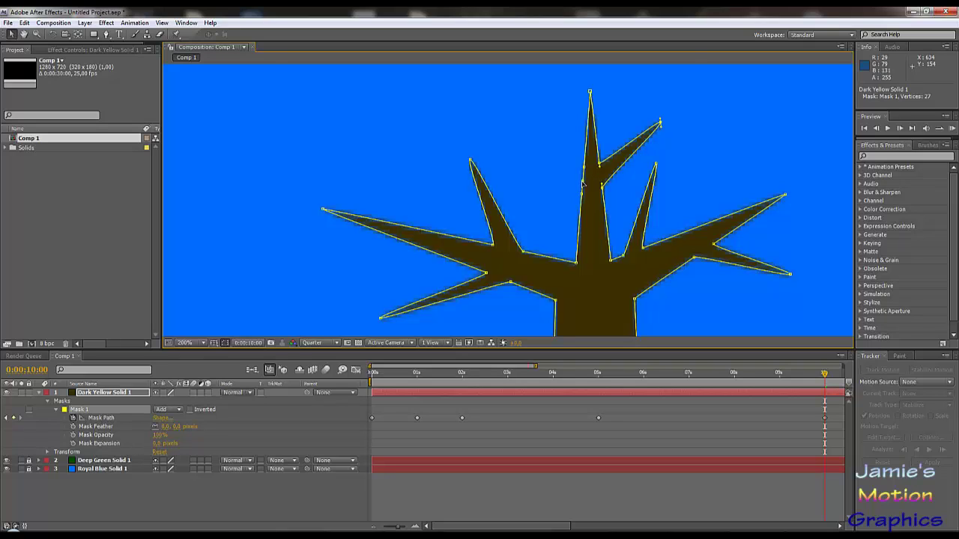
{"action": "left_click_drag", "start_coordinate": [583, 182], "coordinate": [513, 139]}
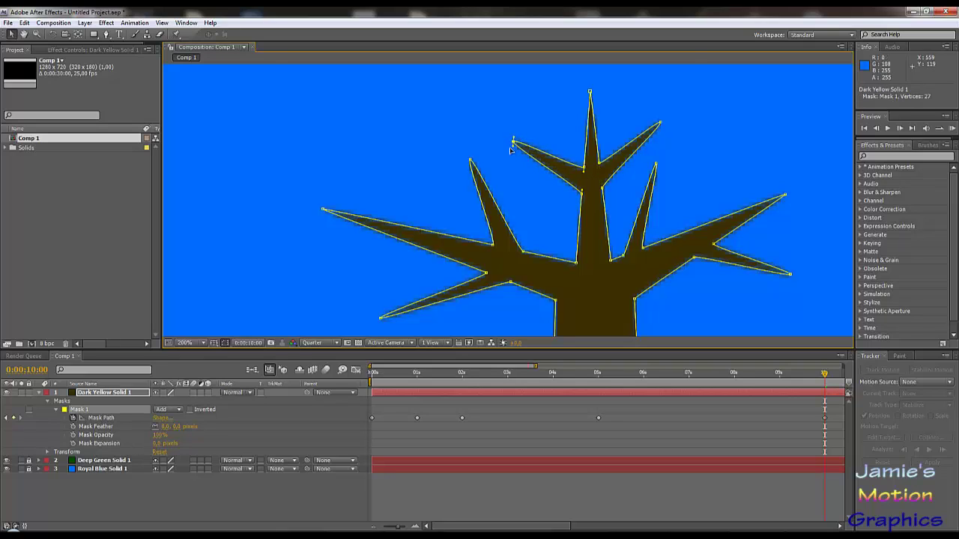
Convert the new side branches' tips to sharp corners with the Convert Vertex tool
{"action": "left_click_drag", "start_coordinate": [110, 38], "coordinate": [149, 68]}
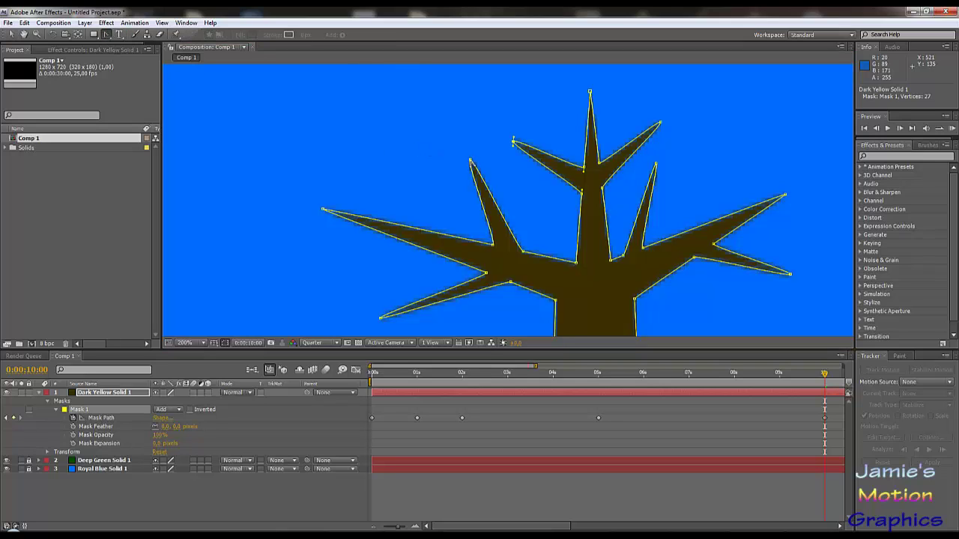
{"action": "left_click", "coordinate": [470, 161]}
{"action": "left_click", "coordinate": [514, 144]}
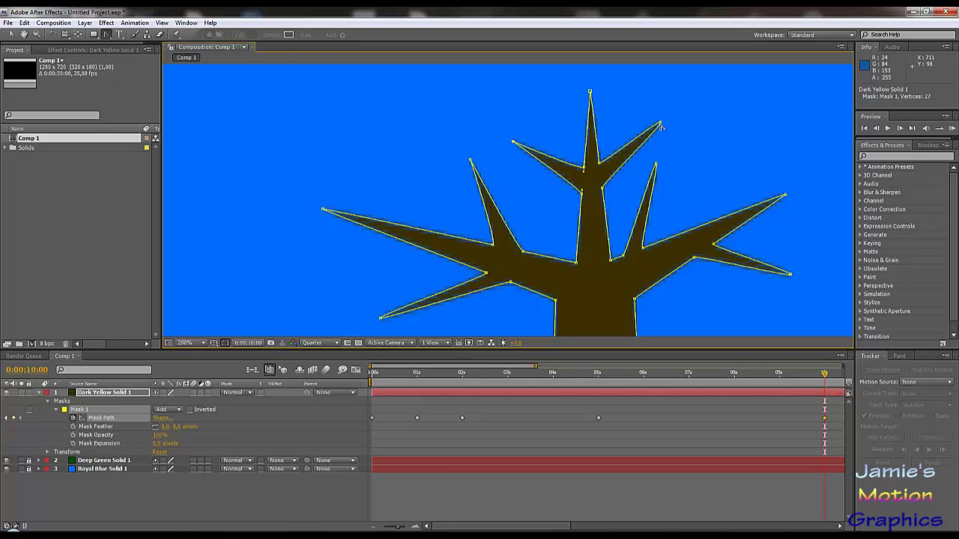
{"action": "left_click", "coordinate": [661, 123]}
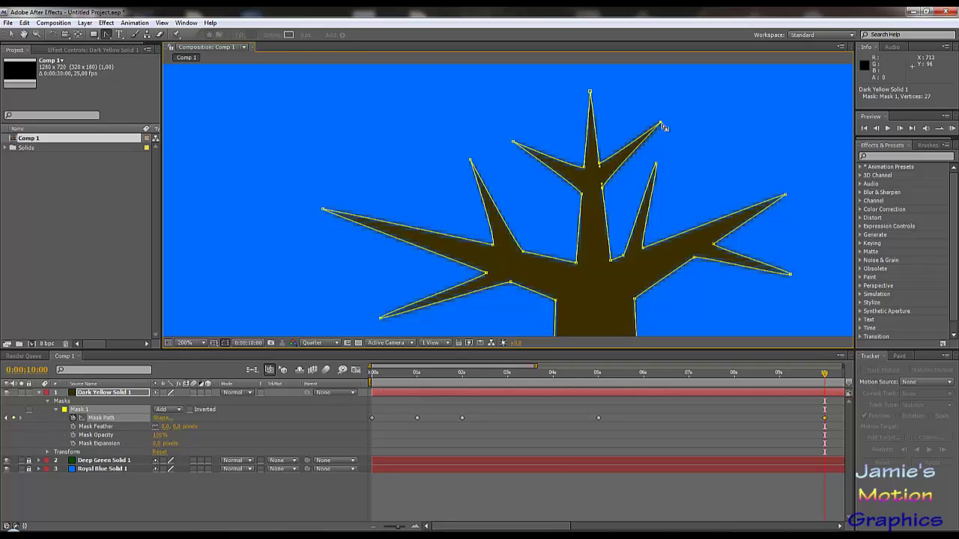
{"action": "left_click", "coordinate": [656, 165]}
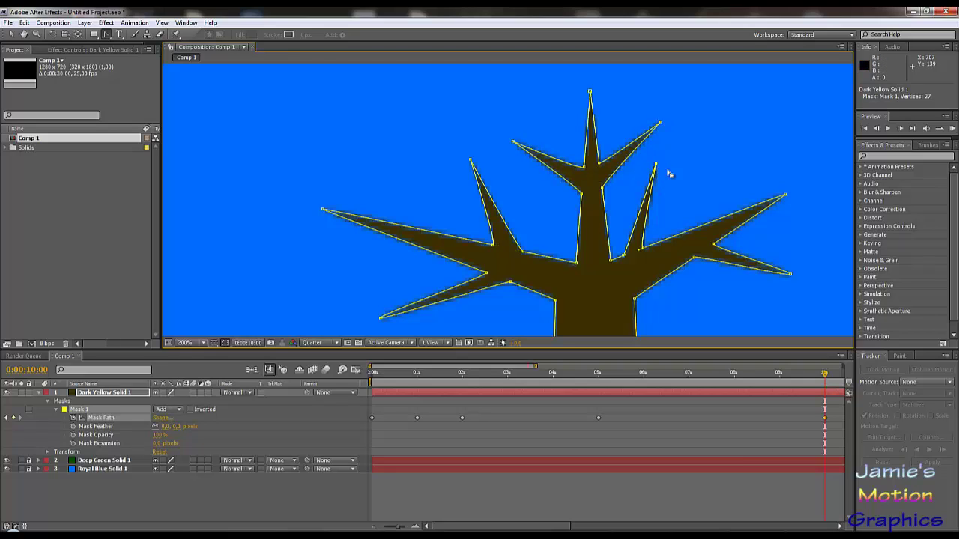
{"action": "left_click", "coordinate": [791, 276]}
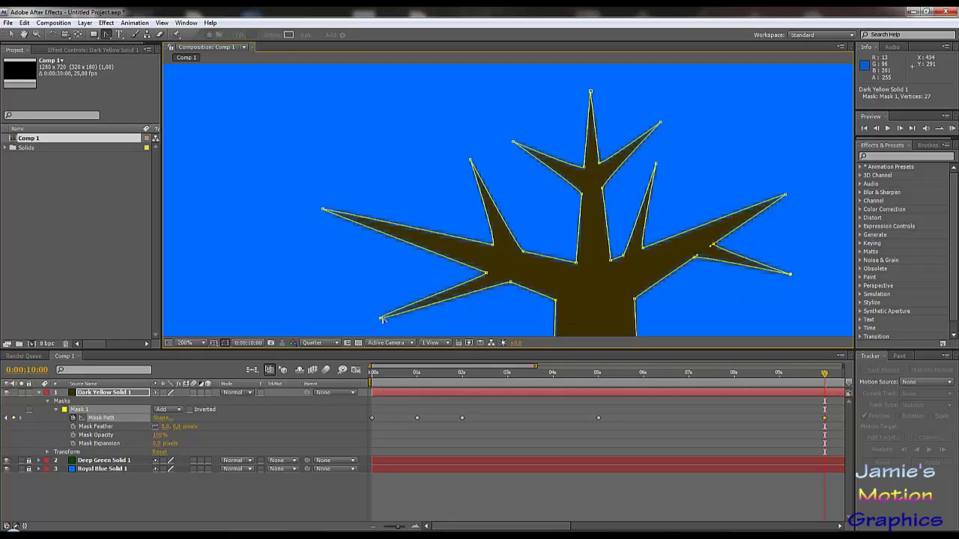
{"action": "left_click", "coordinate": [381, 318]}
{"action": "left_click", "coordinate": [472, 161]}
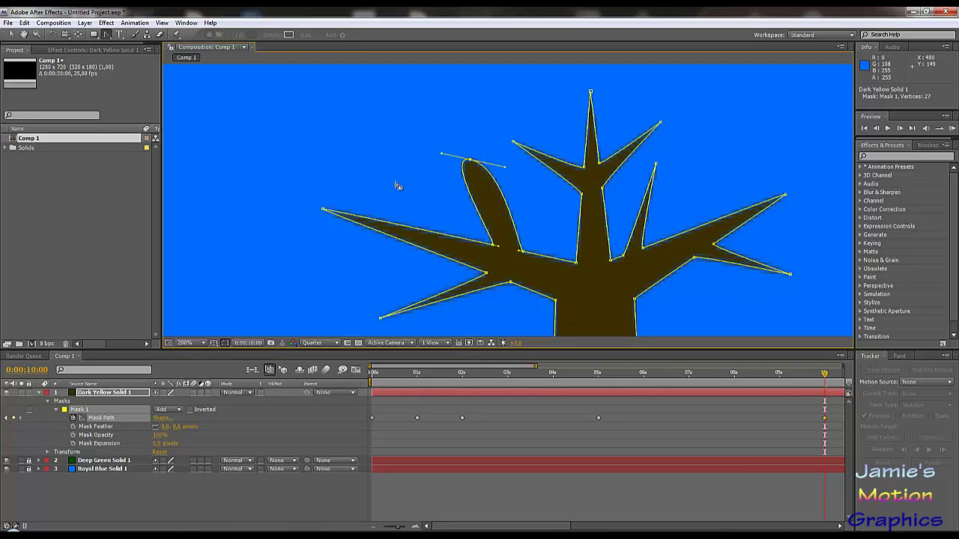
{"action": "left_click", "coordinate": [470, 160]}
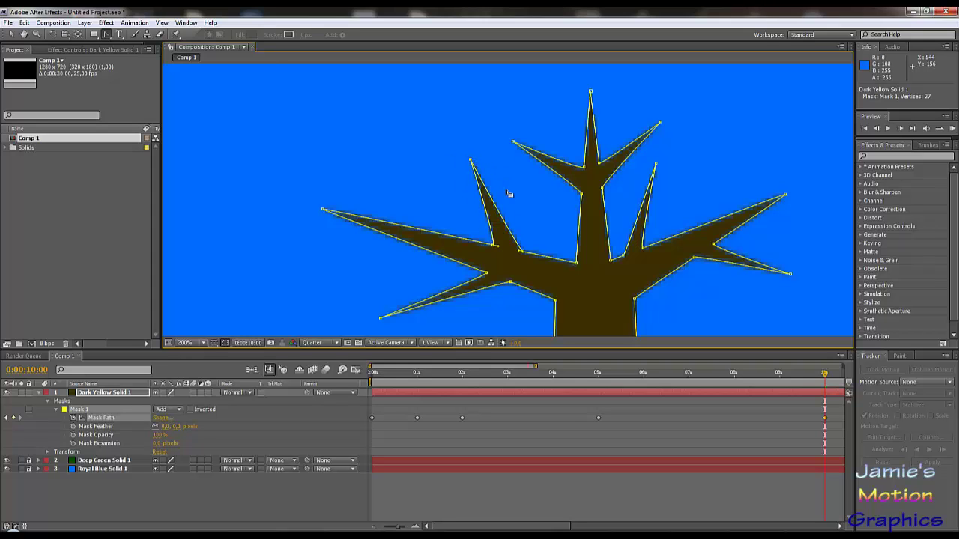
{"action": "left_click_drag", "start_coordinate": [559, 281], "coordinate": [471, 170]}
{"action": "scroll", "coordinate": [485, 182], "scroll_direction": "down", "scroll_amount": 1}
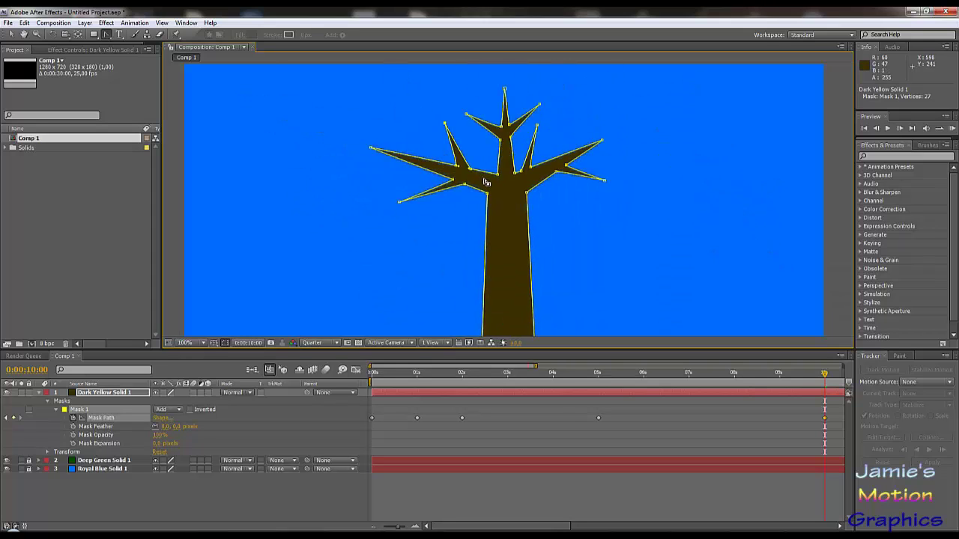
{"action": "mouse_move", "coordinate": [525, 258]}
{"action": "left_mouse_down"}
{"action": "mouse_move", "coordinate": [503, 160]}
{"action": "mouse_move", "coordinate": [520, 247]}
{"action": "left_mouse_up"}
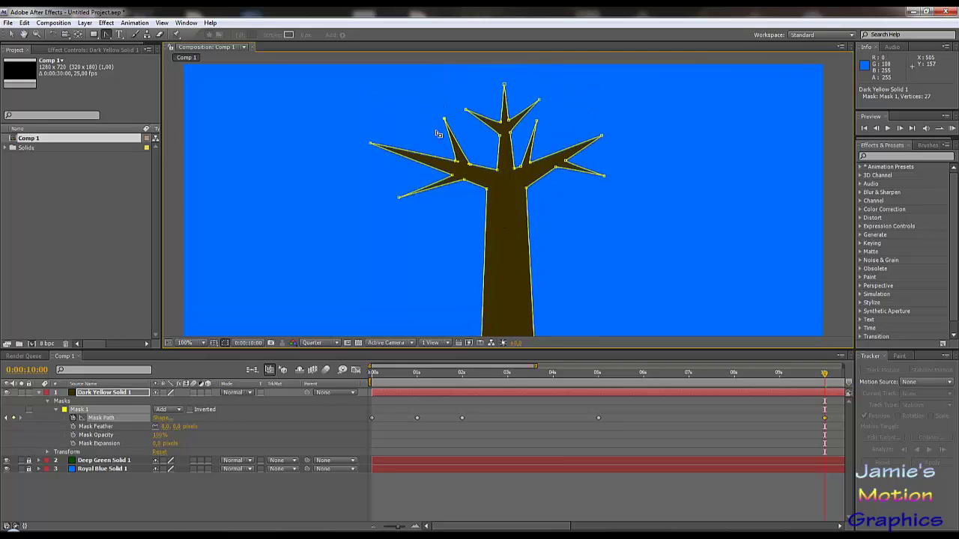
{"action": "left_click_drag", "start_coordinate": [514, 220], "coordinate": [508, 200]}
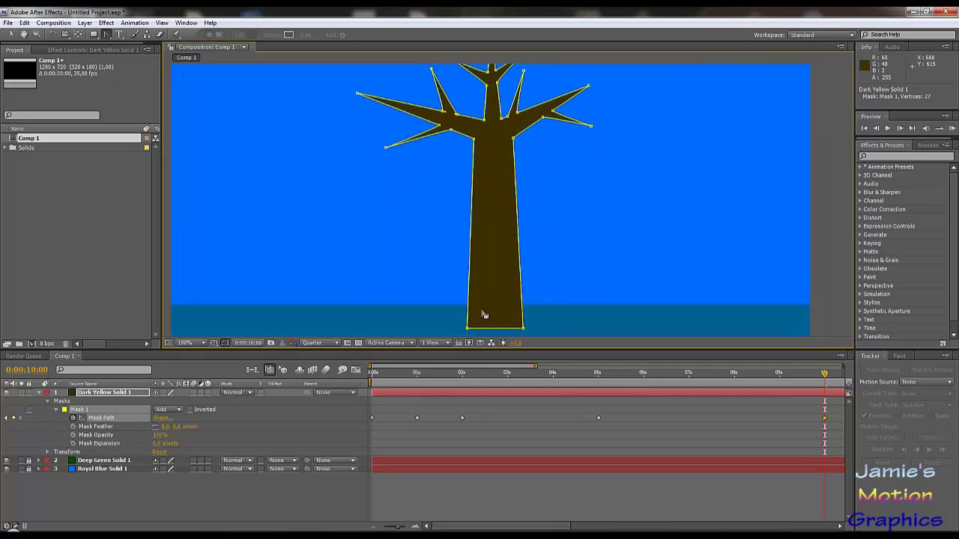
{"action": "left_click_drag", "start_coordinate": [492, 242], "coordinate": [494, 265]}
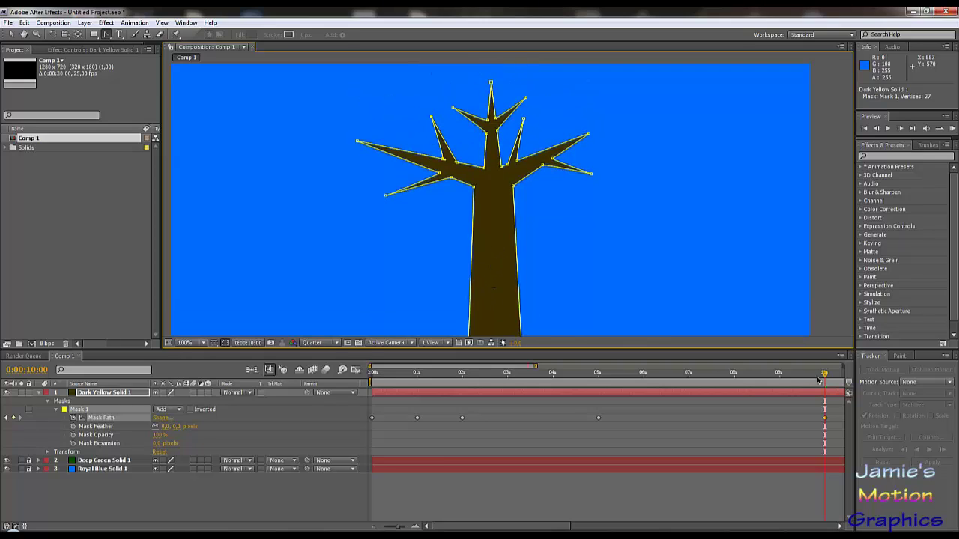
{"action": "left_click_drag", "start_coordinate": [824, 373], "coordinate": [824, 405]}
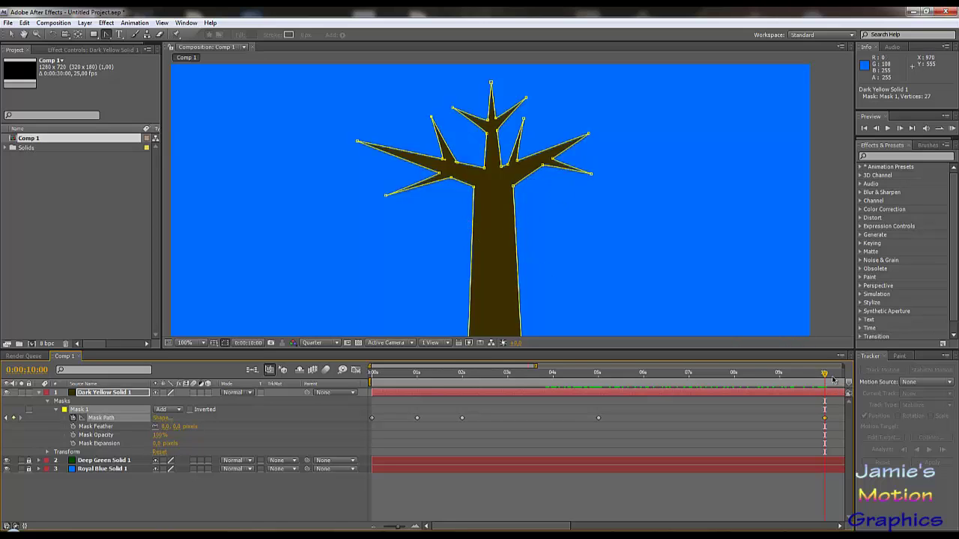
Try to add three mask points on each side of the trunk at 0:00:05:00
{"action": "left_click_drag", "start_coordinate": [824, 374], "coordinate": [598, 372]}
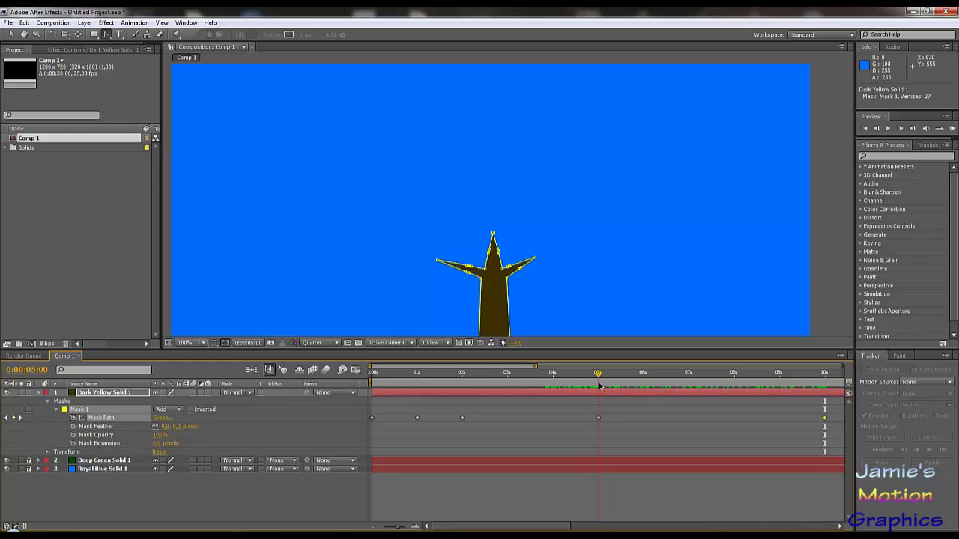
{"action": "left_click_drag", "start_coordinate": [525, 244], "coordinate": [527, 126]}
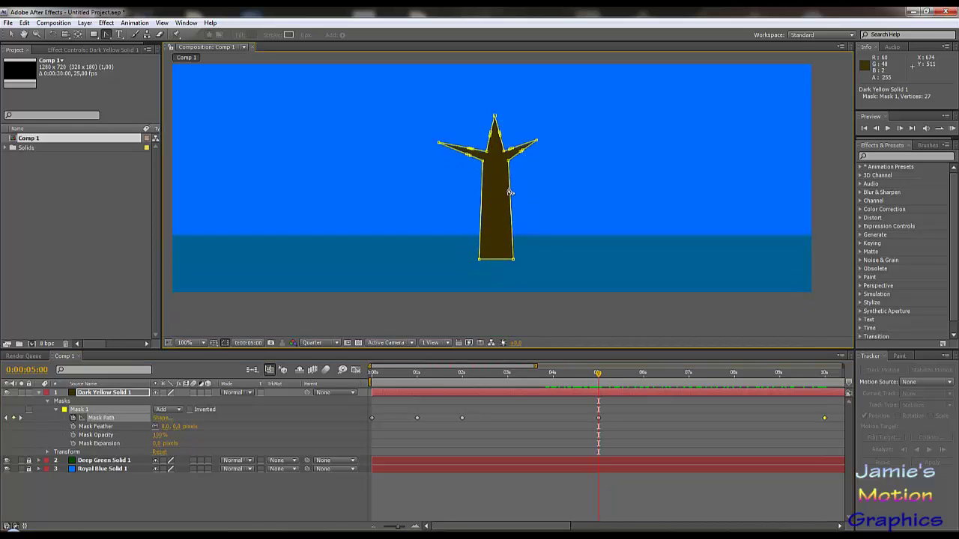
{"action": "scroll", "coordinate": [507, 202], "scroll_direction": "up", "scroll_amount": 1}
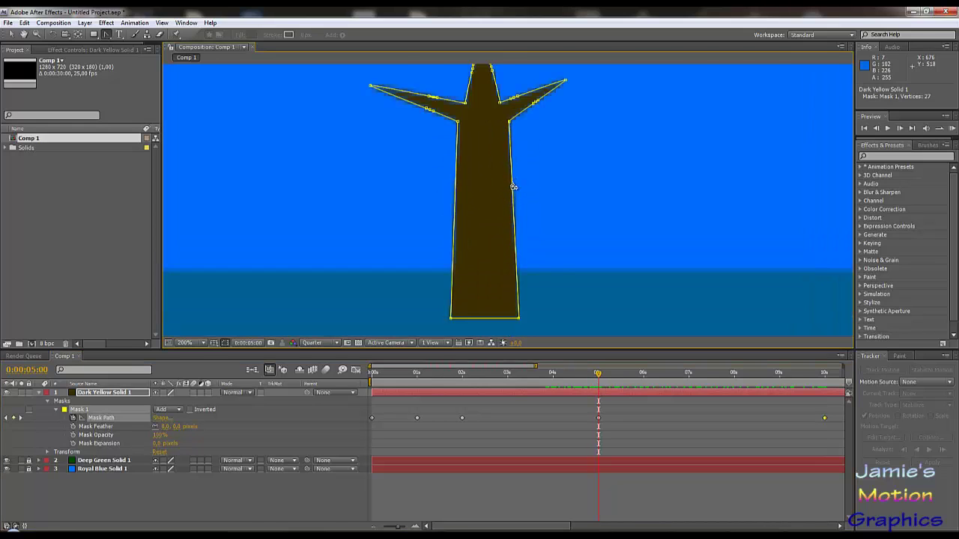
{"action": "left_click", "coordinate": [511, 181]}
{"action": "left_click", "coordinate": [512, 188]}
{"action": "left_click", "coordinate": [512, 200]}
{"action": "left_click", "coordinate": [455, 221]}
{"action": "left_click", "coordinate": [455, 208]}
{"action": "left_click", "coordinate": [455, 198]}
{"action": "left_click", "coordinate": [11, 35]}
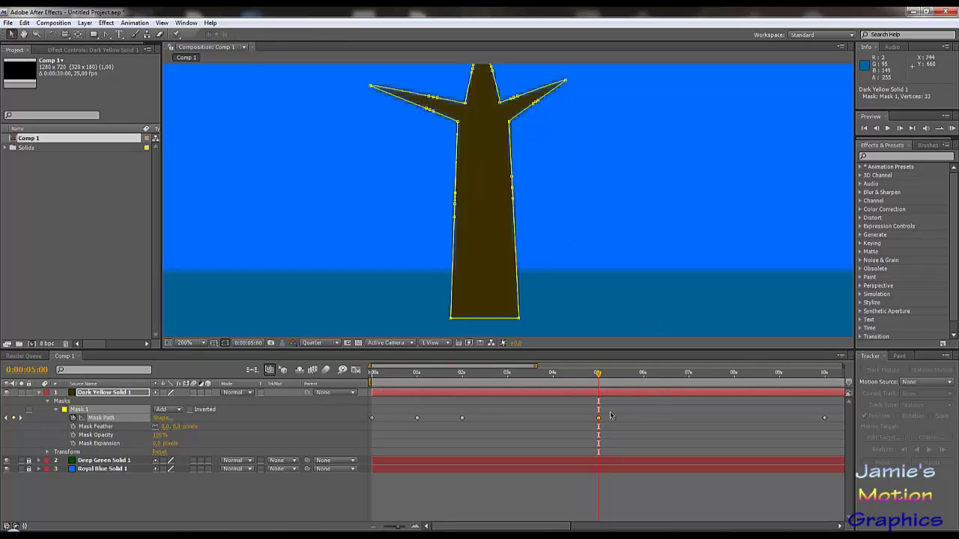
Check the trunk's added mask points at 0:00:10:00, then undo adding them
{"action": "left_click_drag", "start_coordinate": [464, 380], "coordinate": [825, 396]}
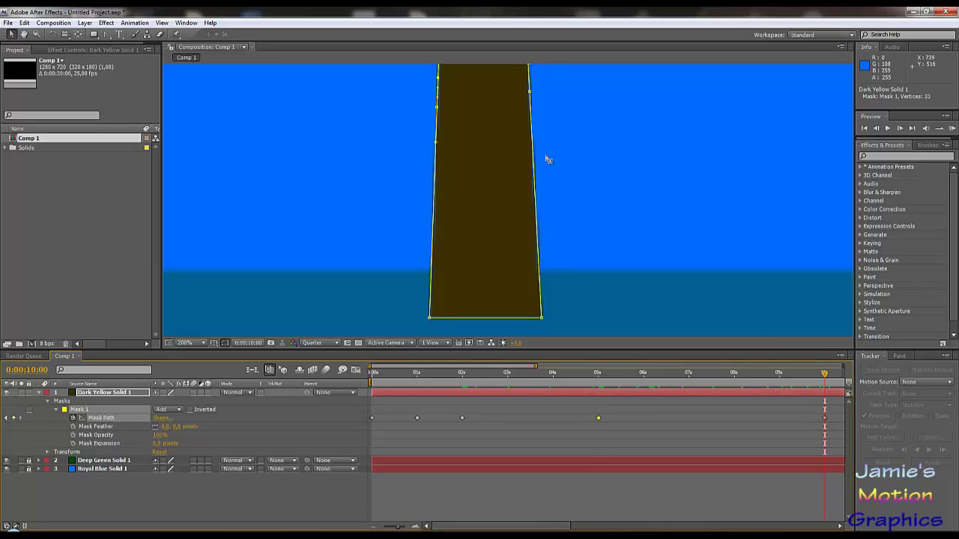
{"action": "left_click_drag", "start_coordinate": [546, 156], "coordinate": [532, 278]}
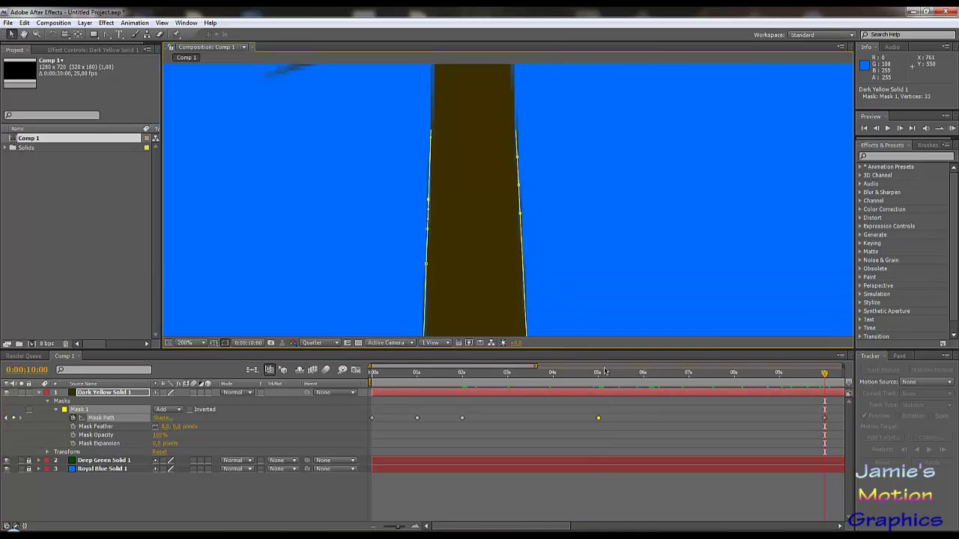
{"action": "key", "text": "ctrl+z"}
{"action": "left_click_drag", "start_coordinate": [495, 303], "coordinate": [494, 190]}
{"action": "left_click_drag", "start_coordinate": [519, 272], "coordinate": [524, 160]}
{"action": "key", "text": "ctrl+z"}
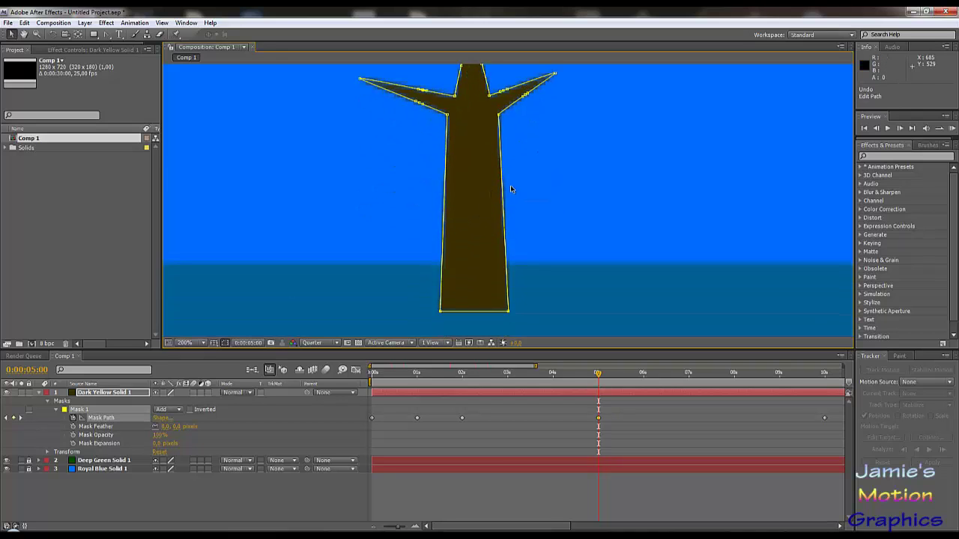
At 0:00:05:00, add three very closely spaced mask points on each side of the trunk with the Pen tool
{"action": "left_click", "coordinate": [106, 34]}
{"action": "left_click", "coordinate": [137, 36]}
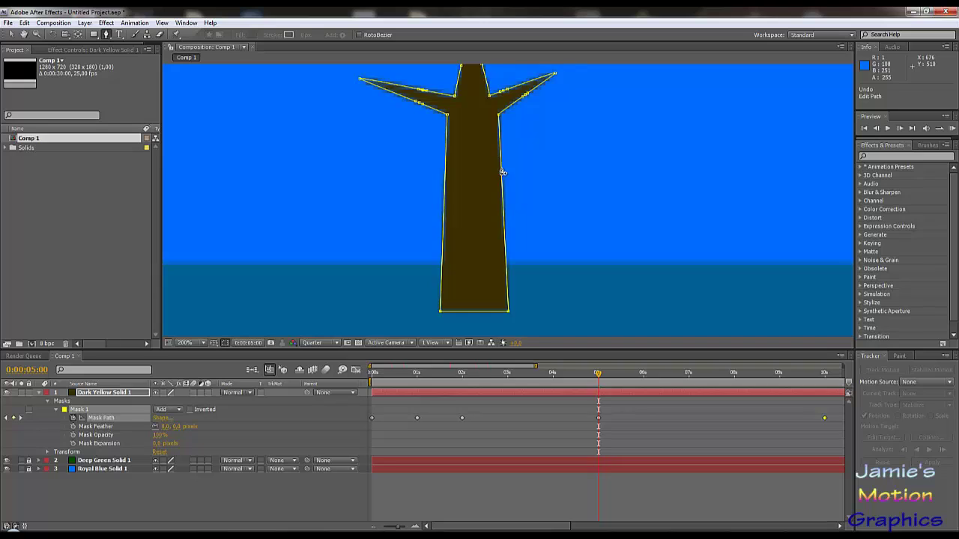
{"action": "scroll", "coordinate": [502, 173], "scroll_direction": "up", "scroll_amount": 3}
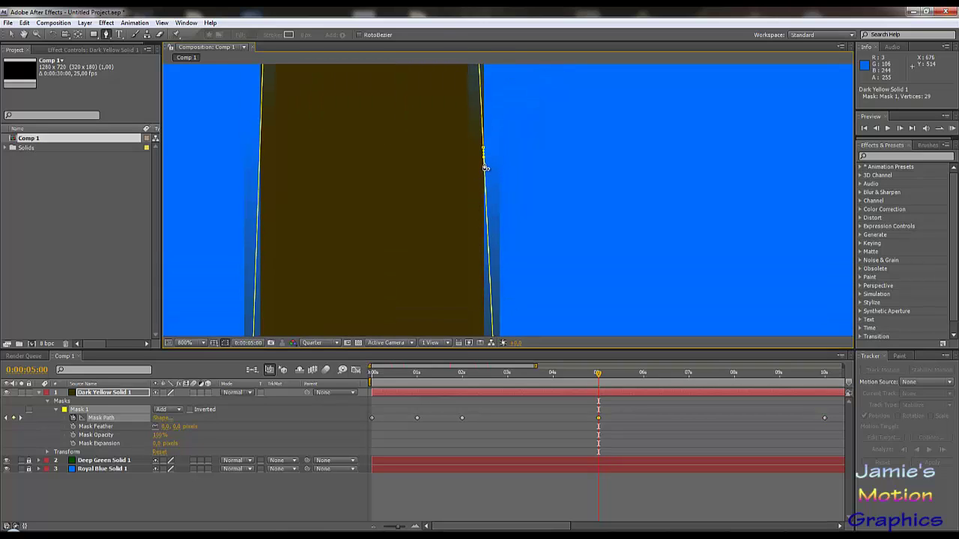
{"action": "left_click", "coordinate": [485, 165]}
{"action": "left_click_drag", "start_coordinate": [257, 237], "coordinate": [299, 182]}
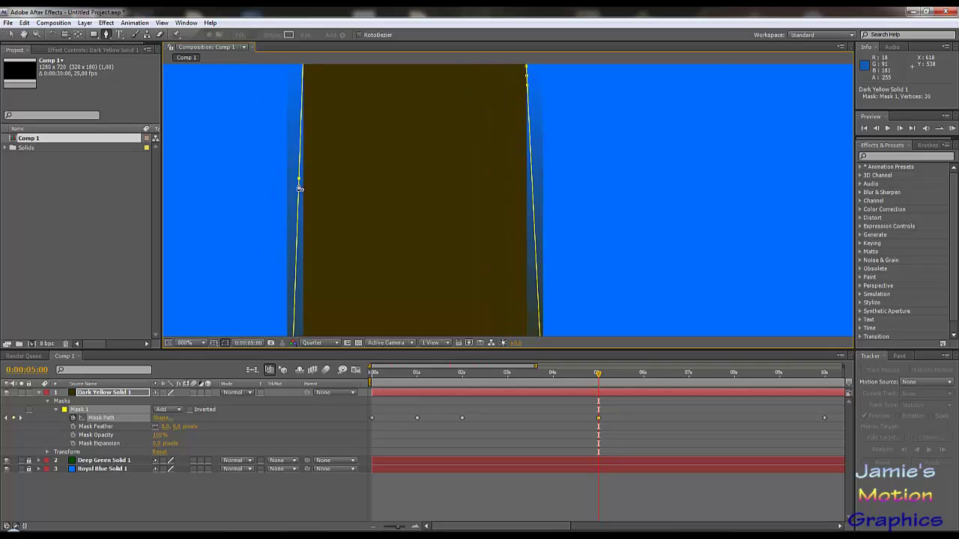
{"action": "left_click", "coordinate": [299, 189]}
{"action": "left_click", "coordinate": [298, 201]}
{"action": "left_click", "coordinate": [298, 201]}
{"action": "left_click_drag", "start_coordinate": [107, 39], "coordinate": [145, 67]}
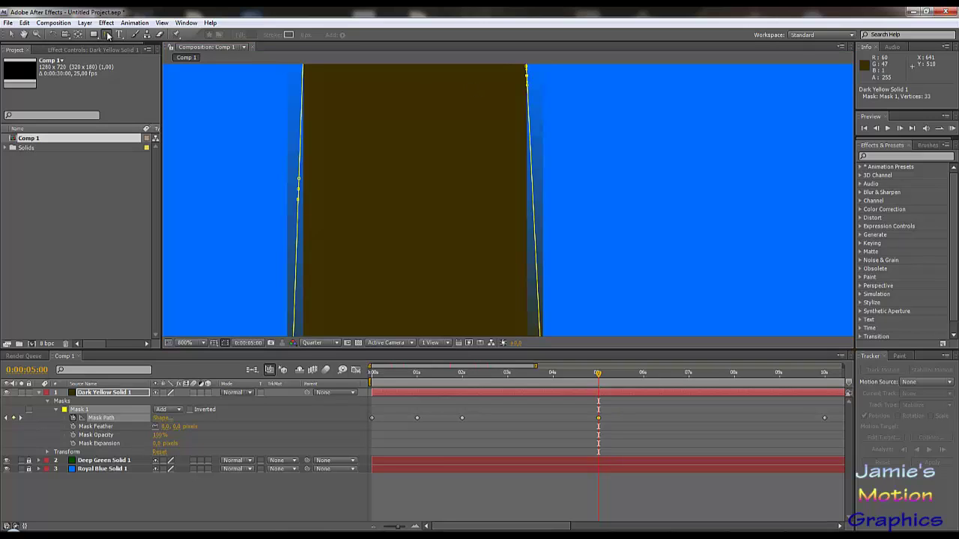
At 0:00:10:00, pull the middle added point on the trunk's right side outward and upward into a short, slanting branch
{"action": "left_click", "coordinate": [11, 34]}
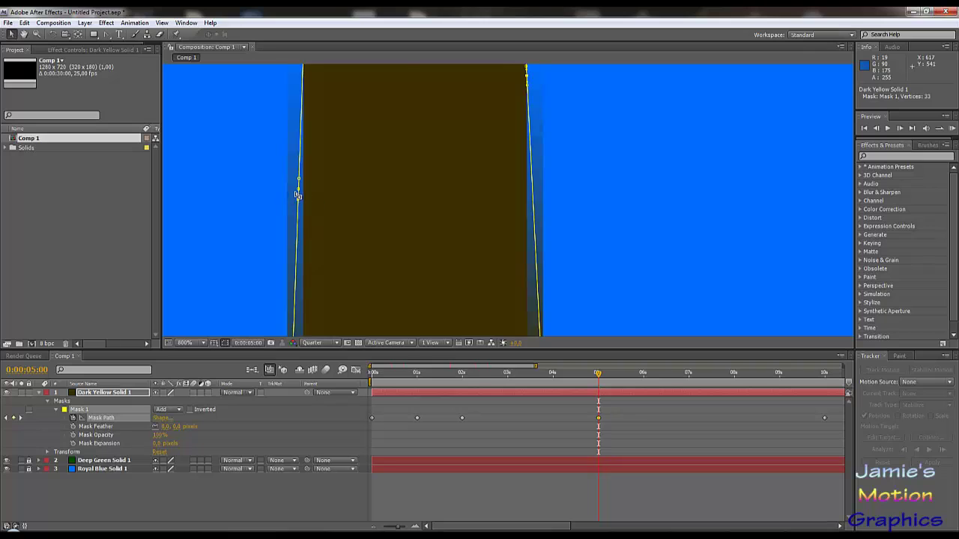
{"action": "key", "text": "comma"}
{"action": "key", "text": "comma"}
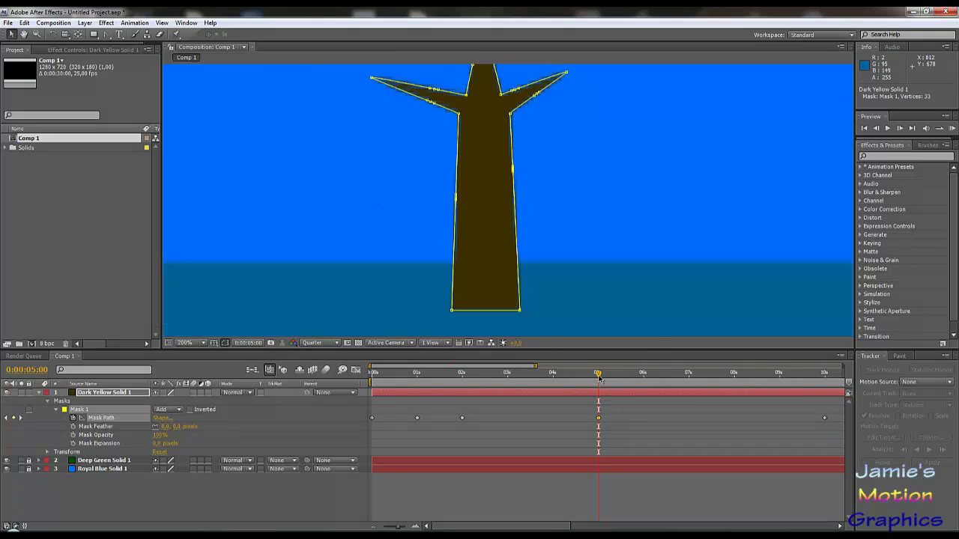
{"action": "left_click_drag", "start_coordinate": [600, 376], "coordinate": [826, 396]}
{"action": "left_click_drag", "start_coordinate": [507, 180], "coordinate": [520, 291]}
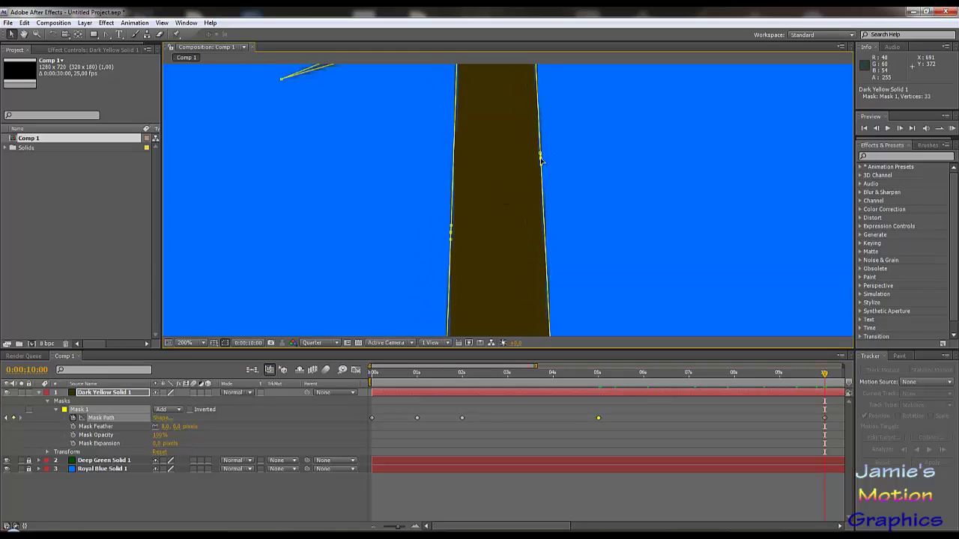
{"action": "left_click_drag", "start_coordinate": [540, 158], "coordinate": [653, 80]}
{"action": "scroll", "coordinate": [635, 207], "scroll_direction": "down", "scroll_amount": 2}
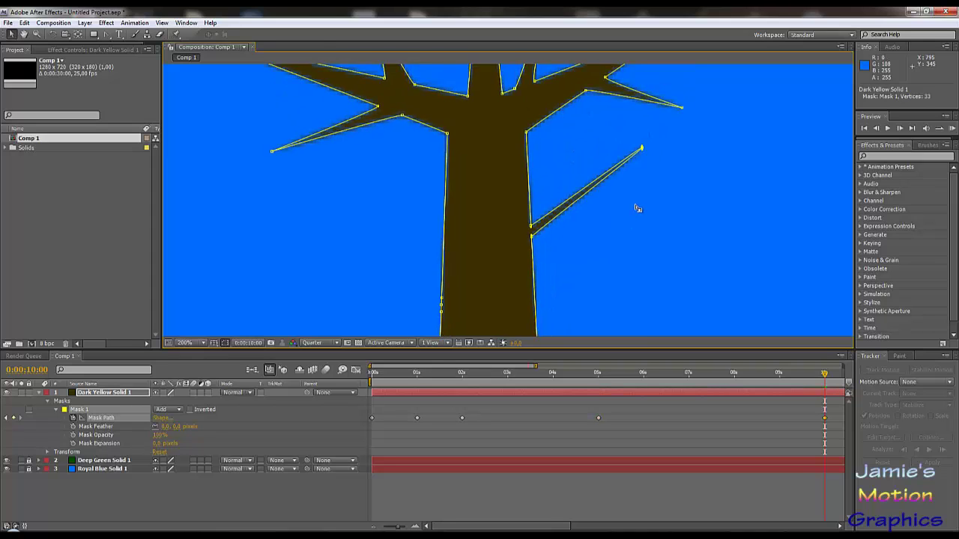
{"action": "left_click_drag", "start_coordinate": [540, 224], "coordinate": [553, 196]}
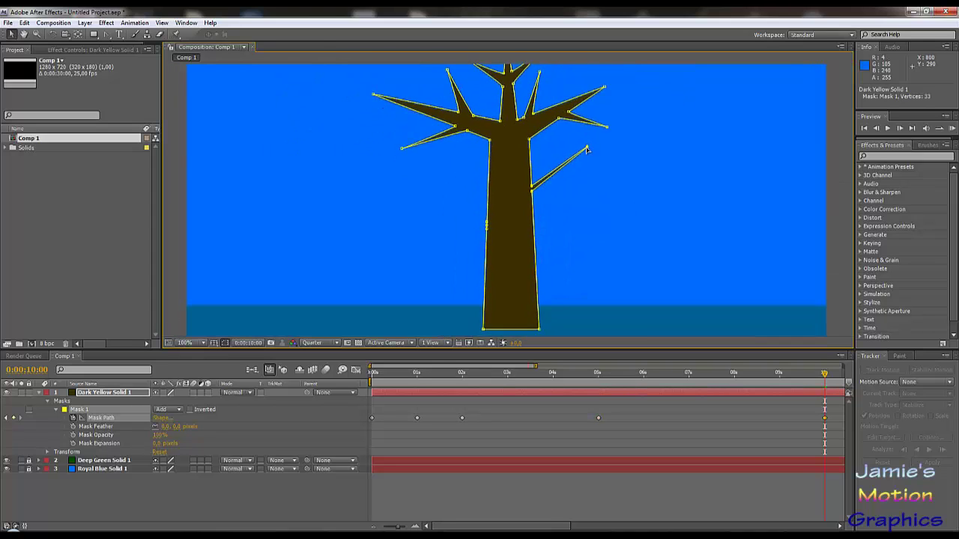
{"action": "left_click_drag", "start_coordinate": [587, 150], "coordinate": [572, 154]}
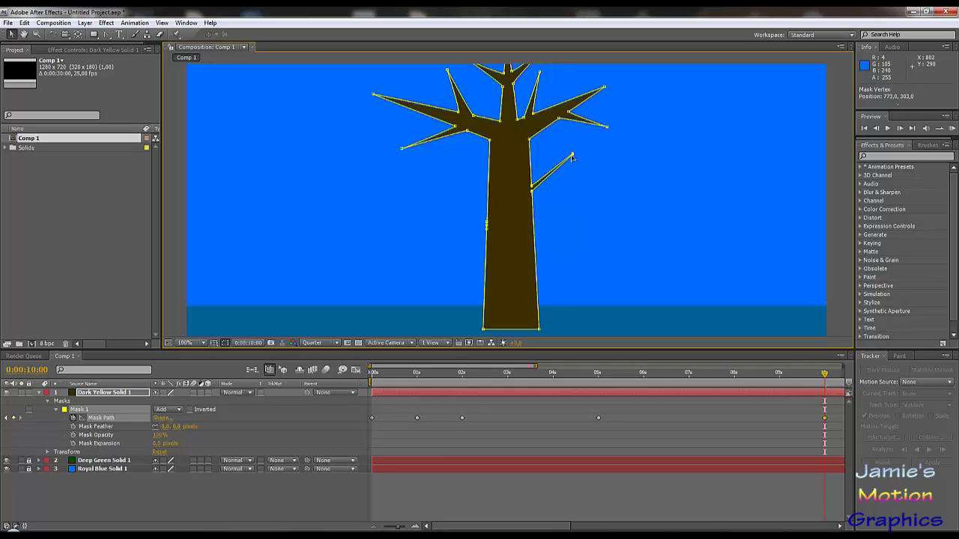
Pull the middle added point on the trunk's left side out into a branch, and widen both new branches' bases by raising their upper base points
{"action": "left_click_drag", "start_coordinate": [487, 227], "coordinate": [428, 174]}
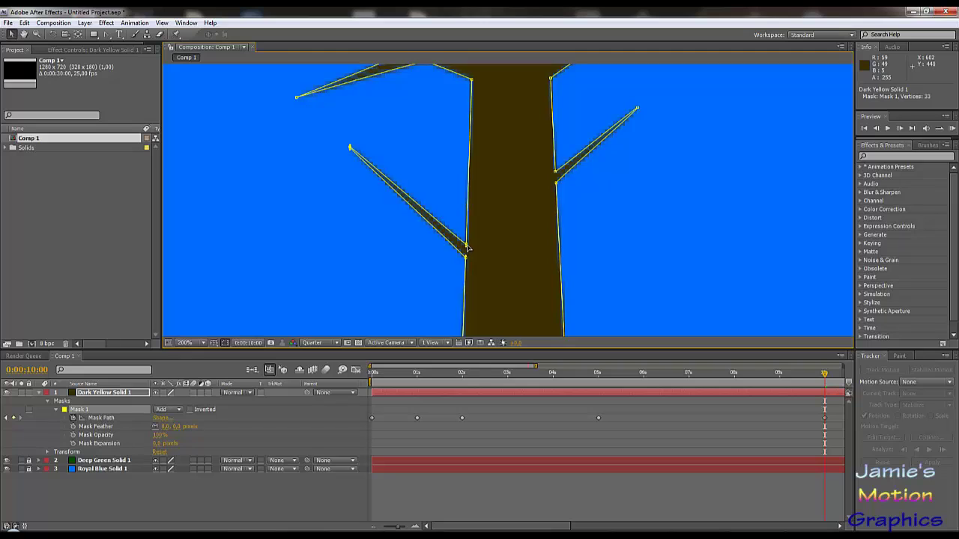
{"action": "left_click_drag", "start_coordinate": [466, 244], "coordinate": [466, 234]}
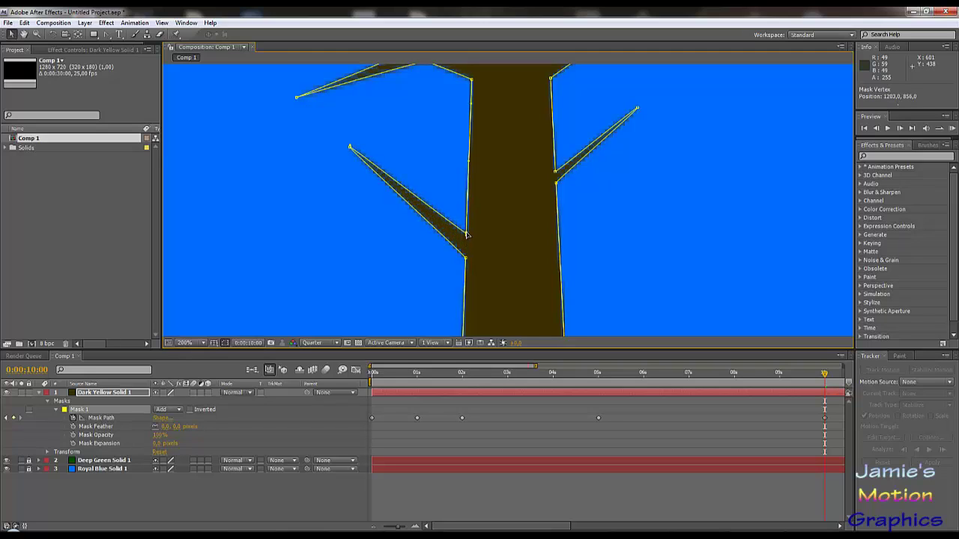
{"action": "left_click_drag", "start_coordinate": [555, 173], "coordinate": [553, 161]}
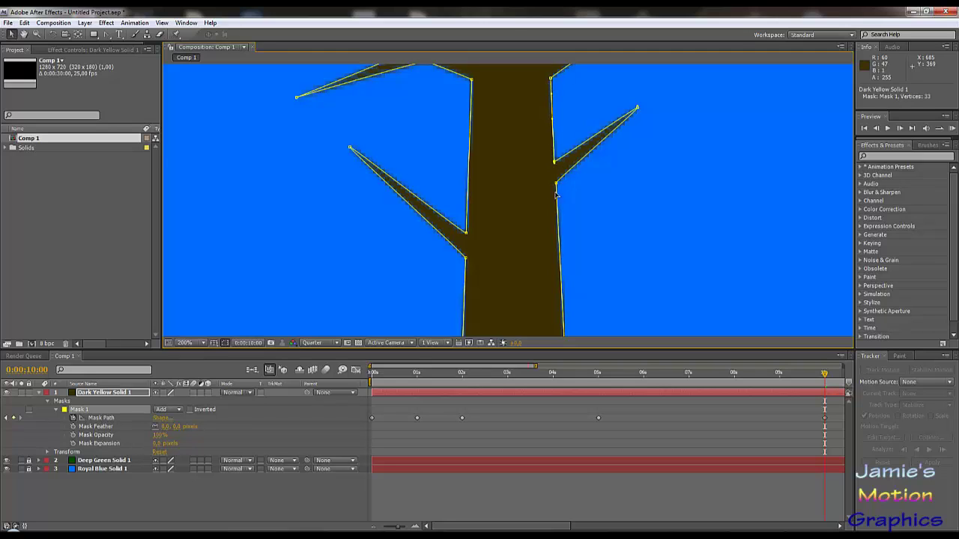
{"action": "key", "text": "comma"}
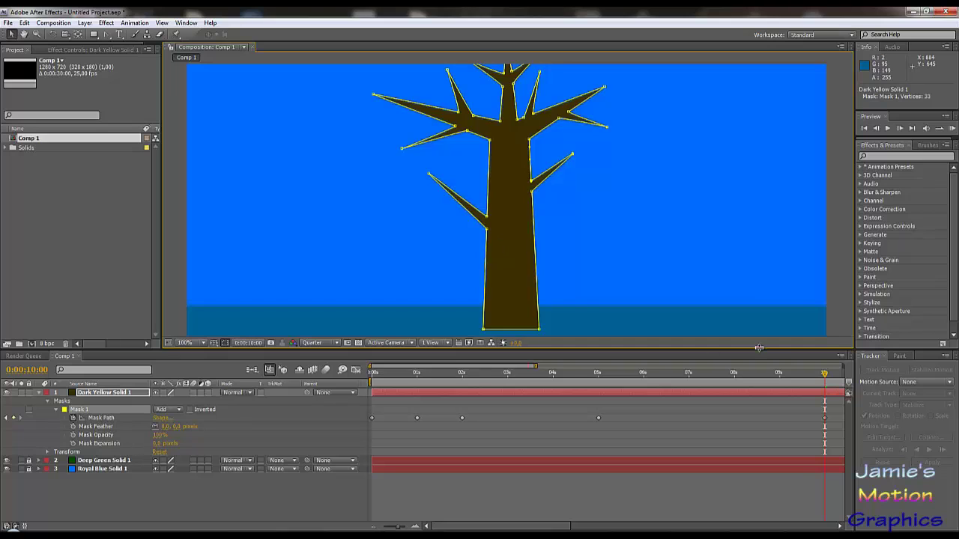
{"action": "left_click_drag", "start_coordinate": [824, 376], "coordinate": [824, 413]}
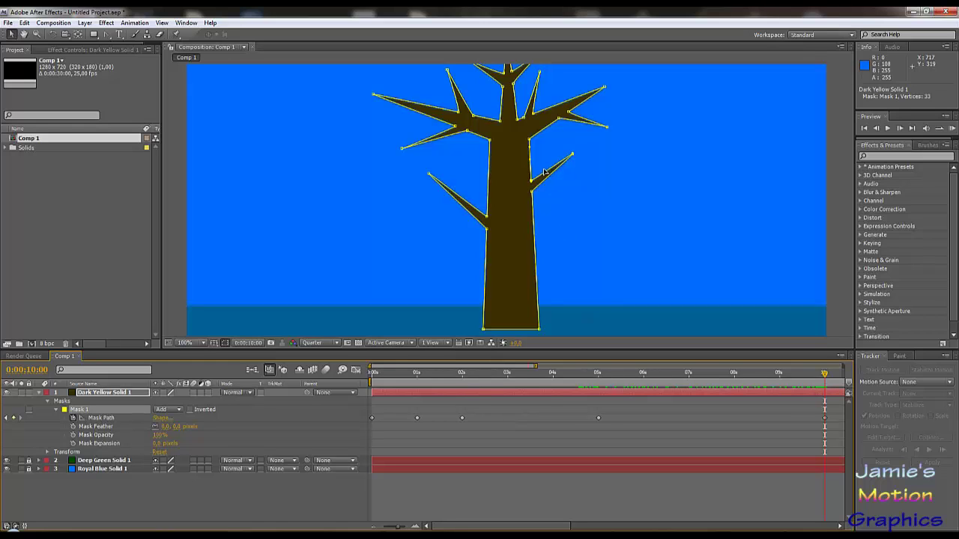
At 0:00:07:00, add three closely spaced mask points on each edge of the lower left branch with the Pen tool
{"action": "left_click_drag", "start_coordinate": [708, 374], "coordinate": [689, 384]}
{"action": "scroll", "coordinate": [473, 258], "scroll_direction": "up", "scroll_amount": 4}
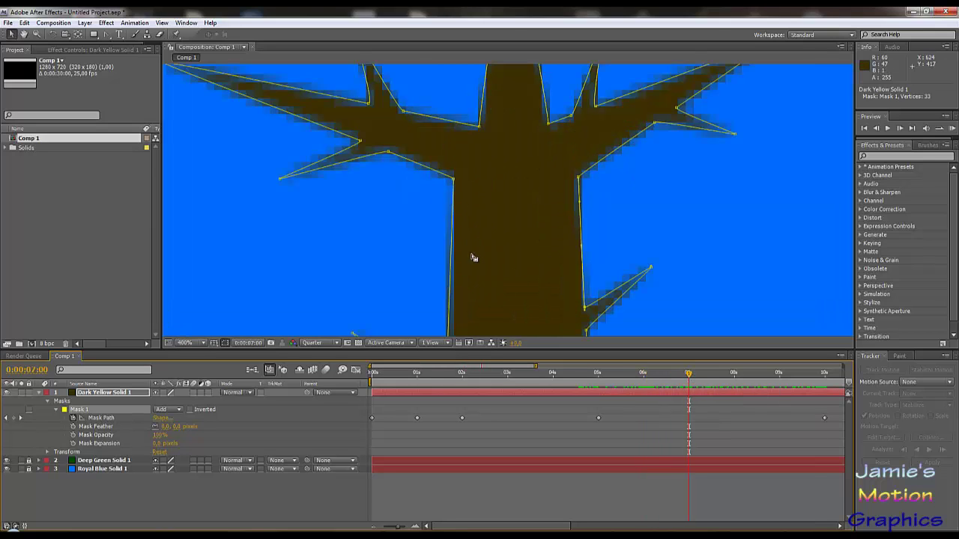
{"action": "scroll", "coordinate": [471, 207], "scroll_direction": "up", "scroll_amount": 2}
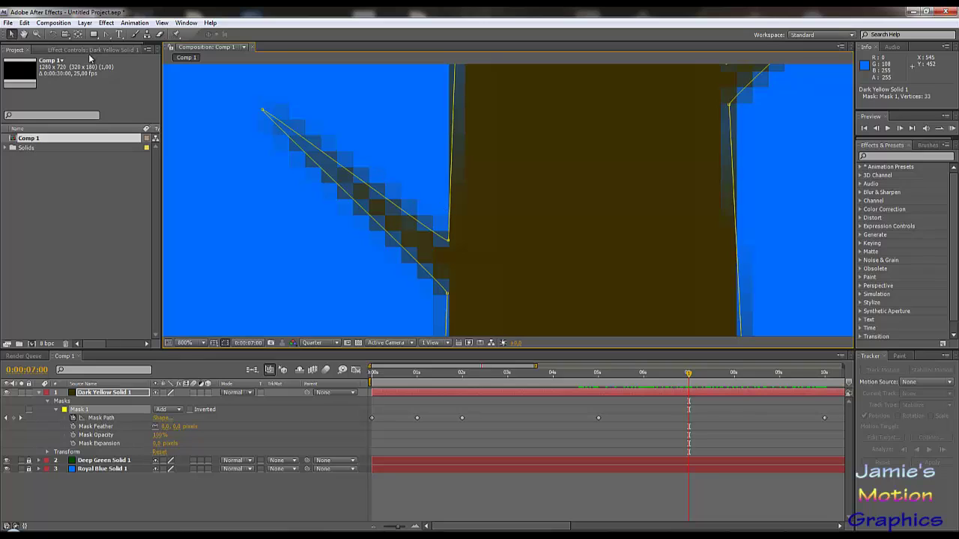
{"action": "left_click", "coordinate": [107, 34]}
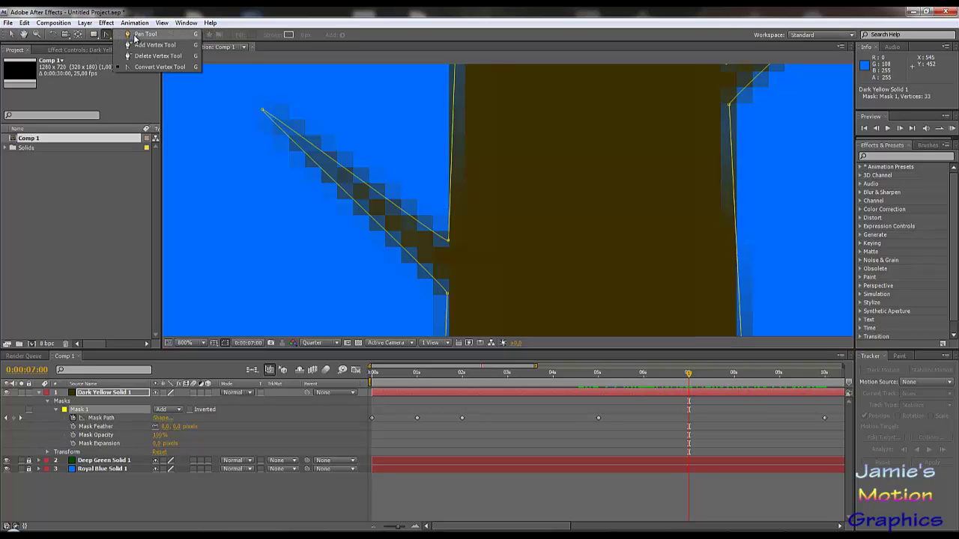
{"action": "left_click", "coordinate": [138, 36]}
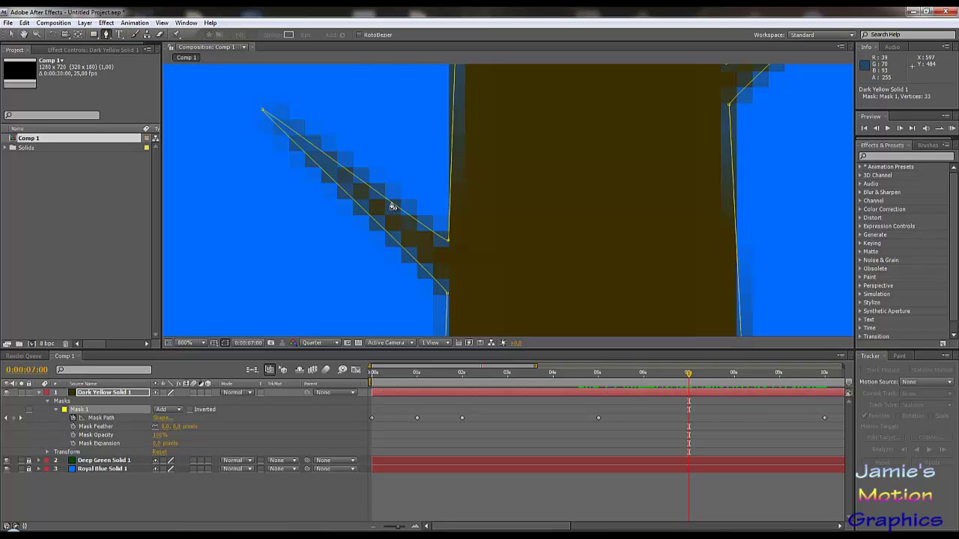
{"action": "left_click", "coordinate": [389, 203]}
{"action": "left_click", "coordinate": [380, 196]}
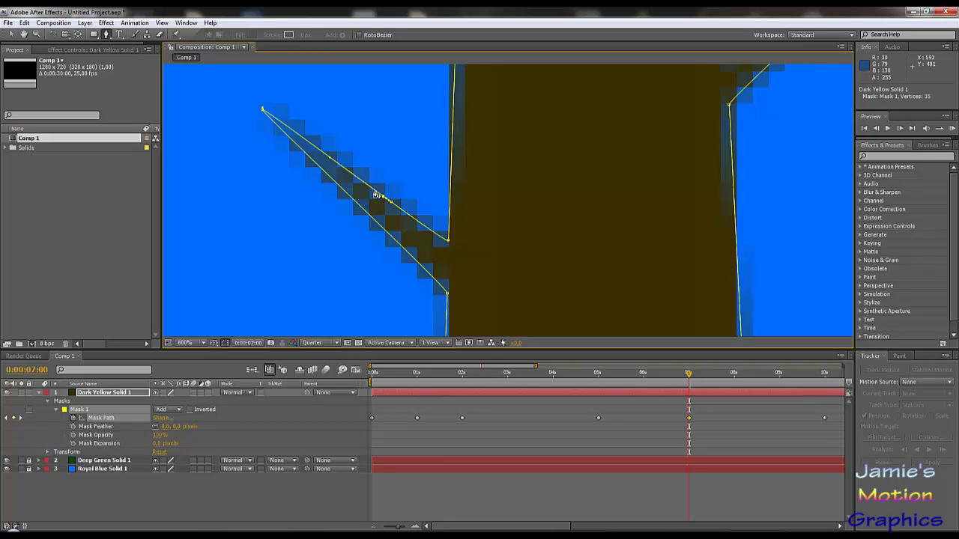
{"action": "left_click", "coordinate": [375, 195]}
{"action": "left_click", "coordinate": [340, 190]}
{"action": "left_click", "coordinate": [337, 184]}
Add three closely spaced mask points on each edge of the lower right branch at 0:00:07:00 with the Pen tool
{"action": "left_click_drag", "start_coordinate": [655, 126], "coordinate": [505, 227]}
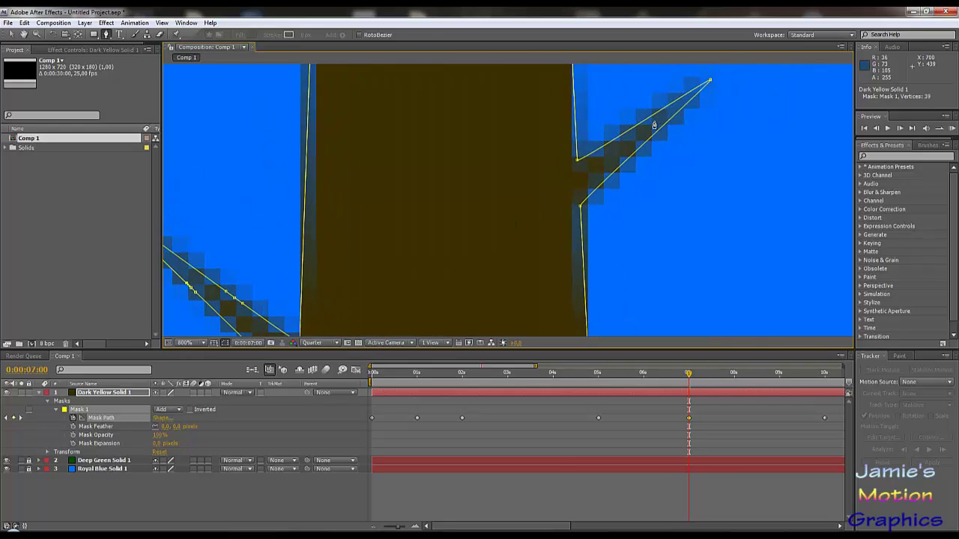
{"action": "left_click", "coordinate": [662, 110]}
{"action": "left_click", "coordinate": [656, 113]}
{"action": "left_click", "coordinate": [649, 119]}
{"action": "left_click", "coordinate": [609, 180]}
{"action": "left_click", "coordinate": [617, 173]}
{"action": "left_click_drag", "start_coordinate": [475, 216], "coordinate": [550, 187]}
{"action": "key", "text": "comma"}
{"action": "left_click", "coordinate": [350, 188]}
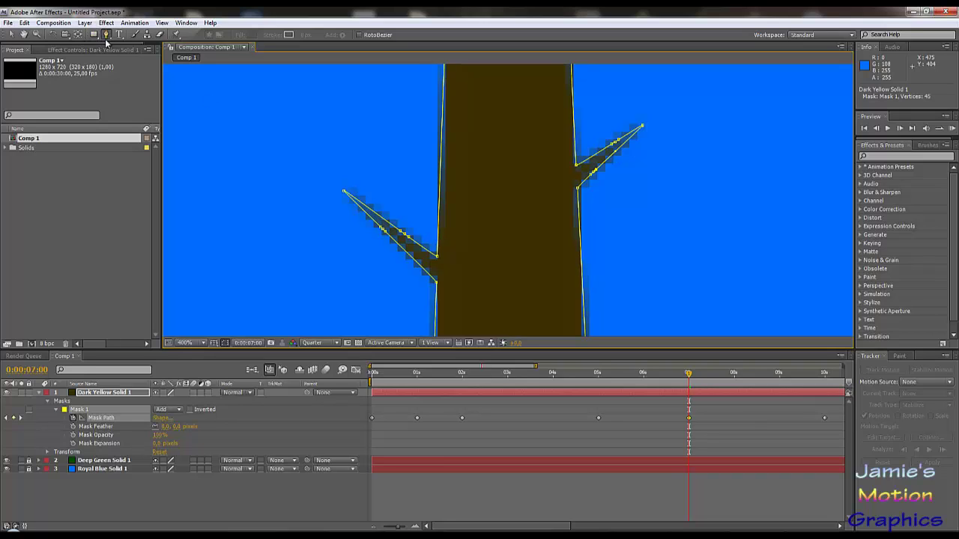
{"action": "left_click_drag", "start_coordinate": [108, 36], "coordinate": [131, 68]}
{"action": "left_click", "coordinate": [11, 35]}
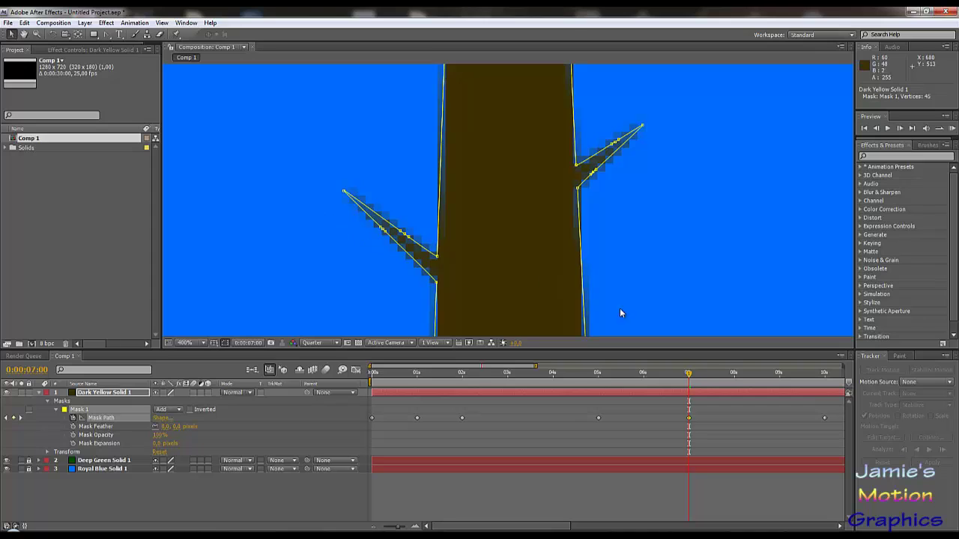
At 0:00:10:00, pull the lower left branch's middle added points out into two twigs, one pointing up and one pointing left
{"action": "left_click_drag", "start_coordinate": [688, 375], "coordinate": [824, 382]}
{"action": "left_click_drag", "start_coordinate": [270, 93], "coordinate": [342, 241]}
{"action": "scroll", "coordinate": [359, 224], "scroll_direction": "down", "scroll_amount": 1}
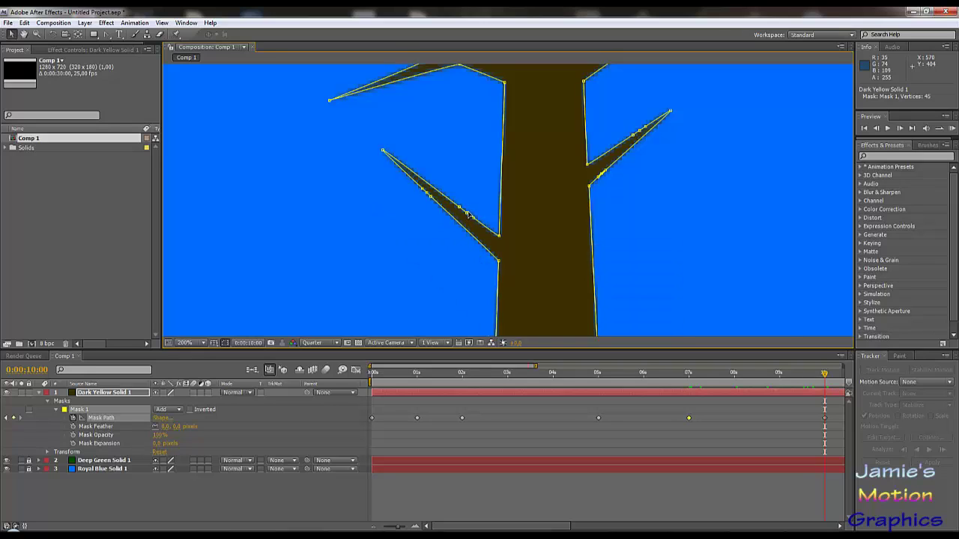
{"action": "left_click_drag", "start_coordinate": [467, 215], "coordinate": [464, 151]}
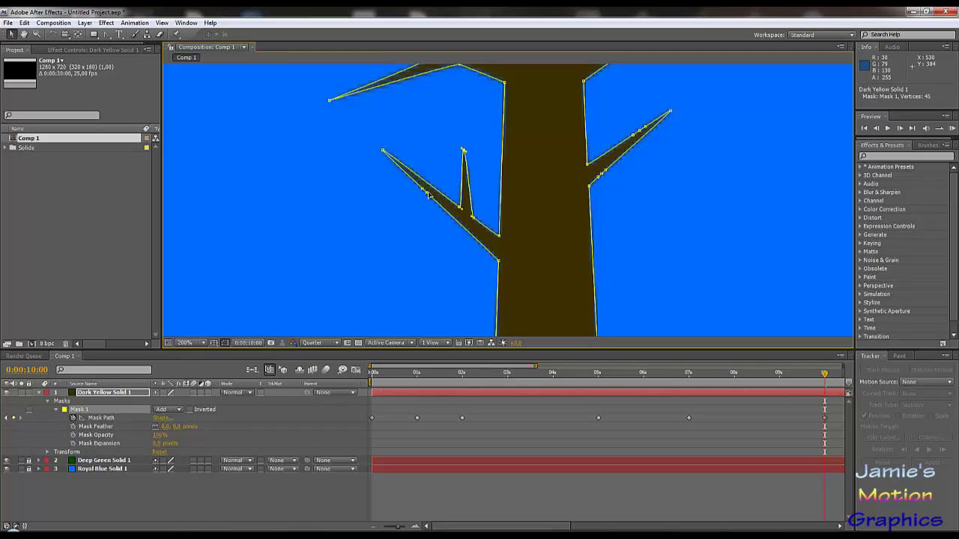
{"action": "left_click_drag", "start_coordinate": [427, 194], "coordinate": [386, 199]}
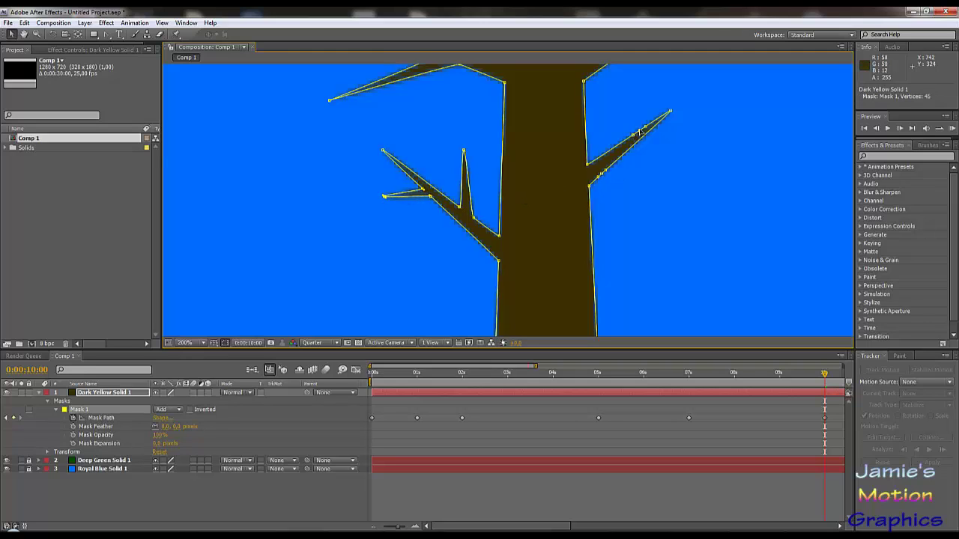
Pull the lower right branch's middle added points out into an upward and a rightward twig, and extend the branch tip slightly outward
{"action": "left_click_drag", "start_coordinate": [639, 132], "coordinate": [643, 77]}
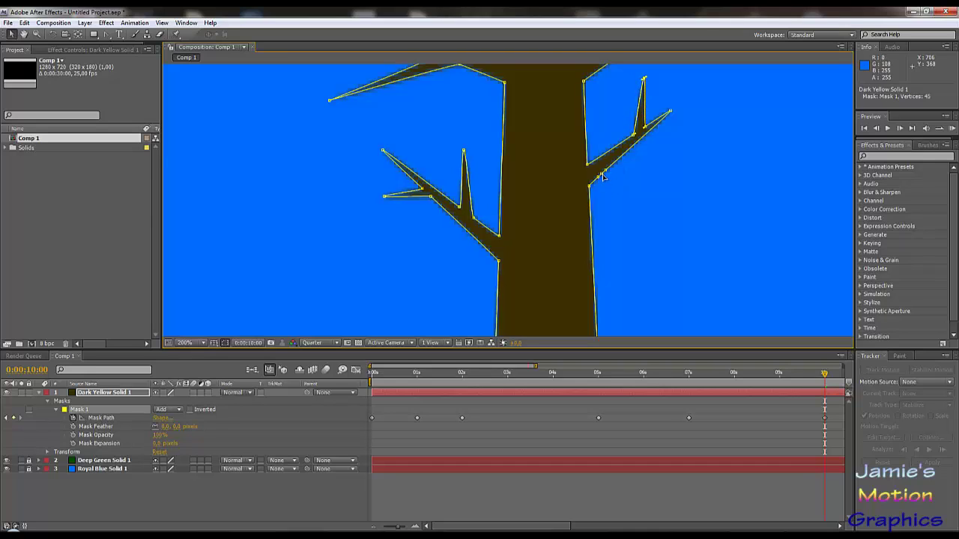
{"action": "left_click_drag", "start_coordinate": [601, 174], "coordinate": [662, 177]}
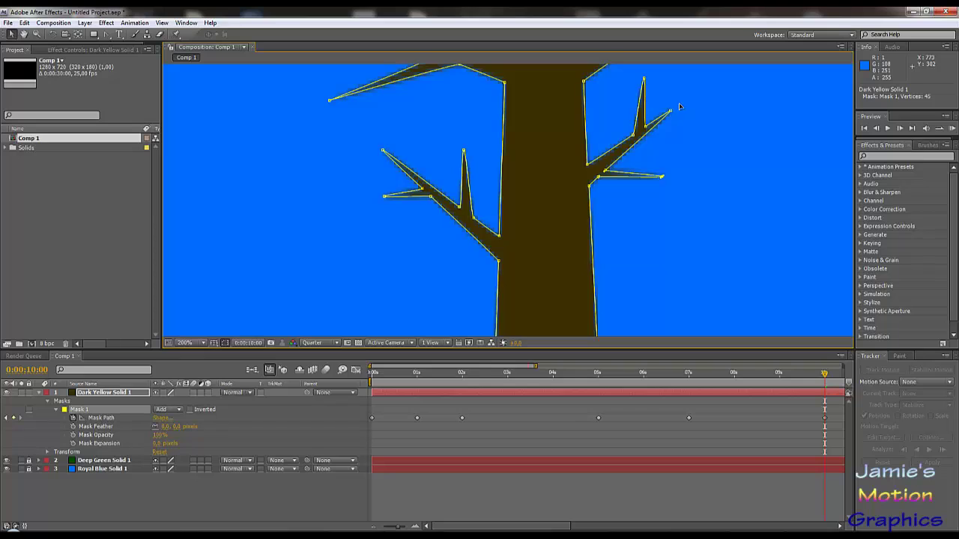
{"action": "left_click_drag", "start_coordinate": [680, 107], "coordinate": [700, 96]}
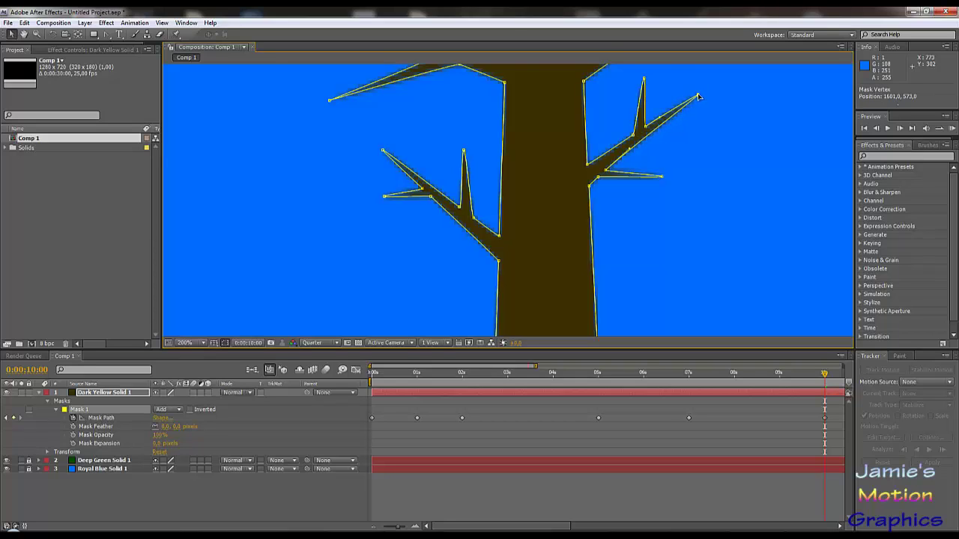
{"action": "key", "text": "comma"}
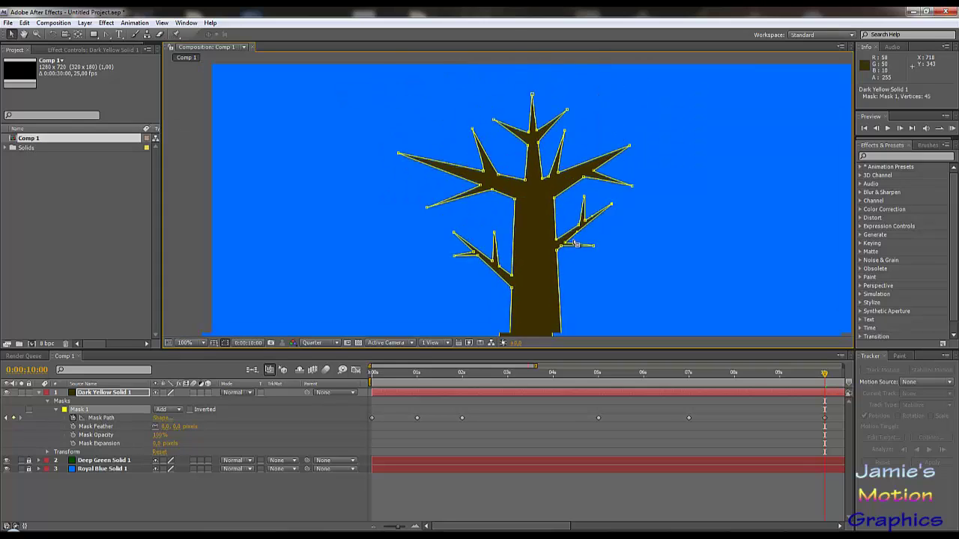
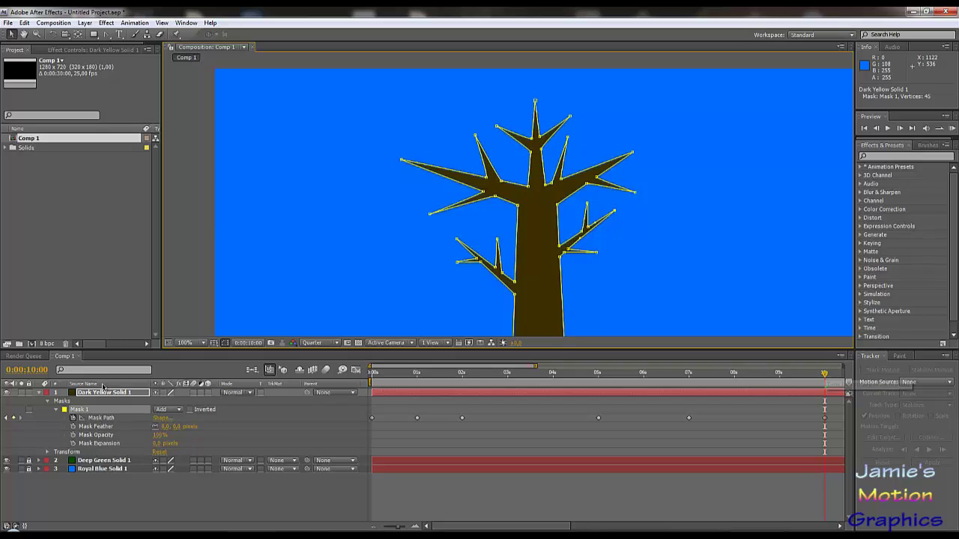
Collapse the properties of the Dark Yellow Solid 1 tree layer and lock it
{"action": "left_click", "coordinate": [39, 393]}
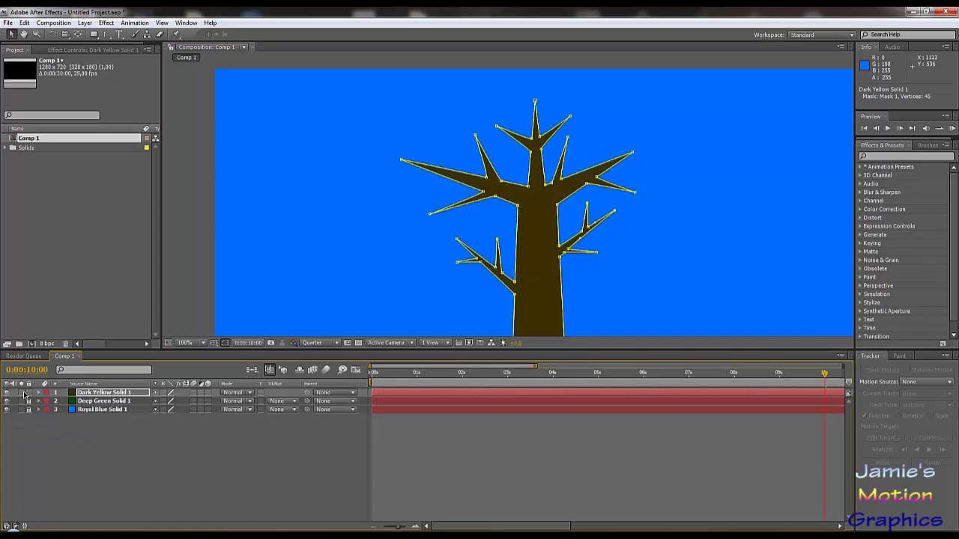
{"action": "left_click", "coordinate": [29, 393]}
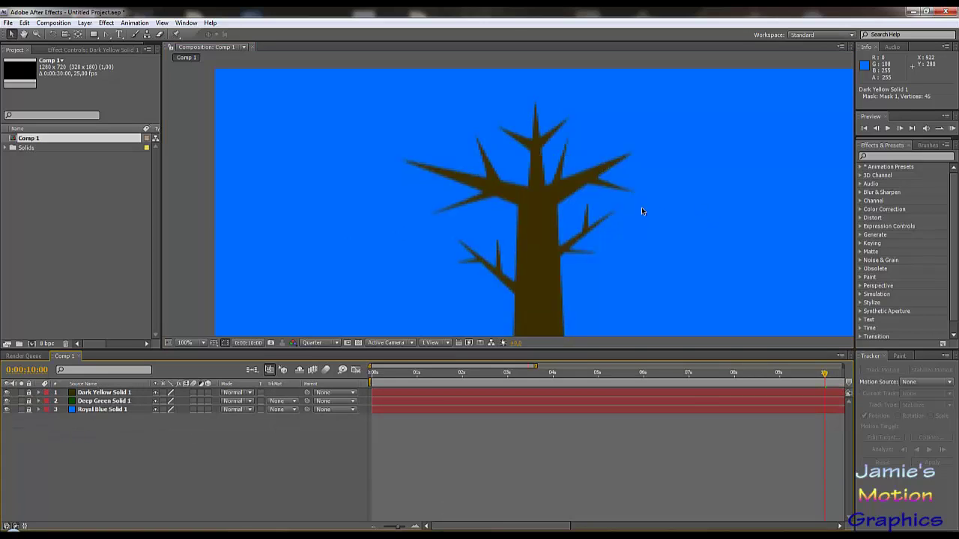
Set the opacity of the Deep Green Solid 1 ground layer to 100% and lock the layer
{"action": "scroll", "coordinate": [460, 199], "scroll_direction": "down", "scroll_amount": 2}
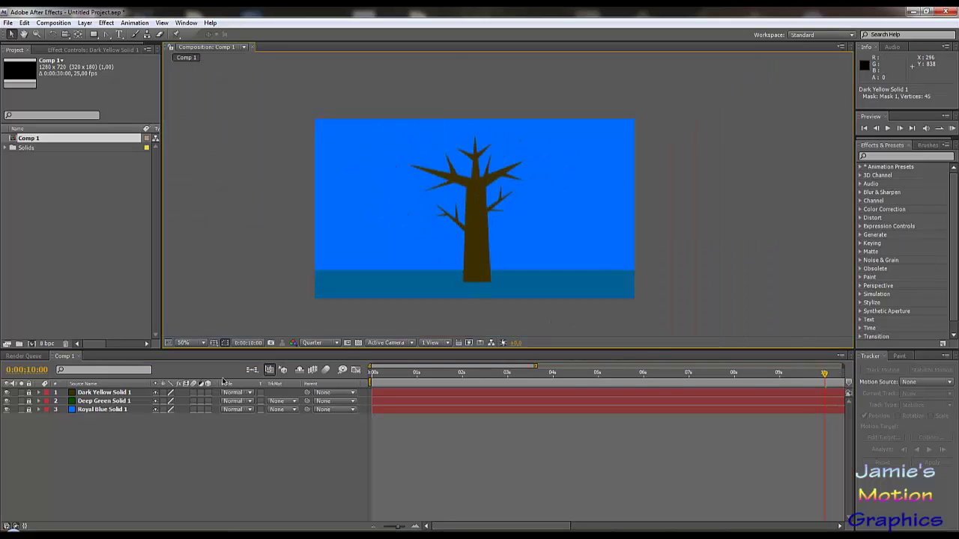
{"action": "left_click", "coordinate": [85, 402]}
{"action": "key", "text": "t"}
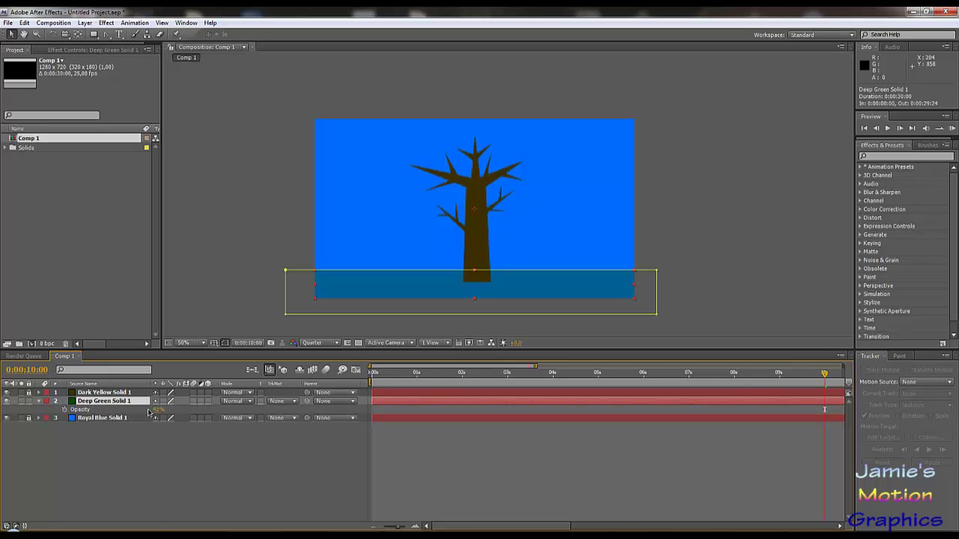
{"action": "left_click_drag", "start_coordinate": [159, 410], "coordinate": [260, 411]}
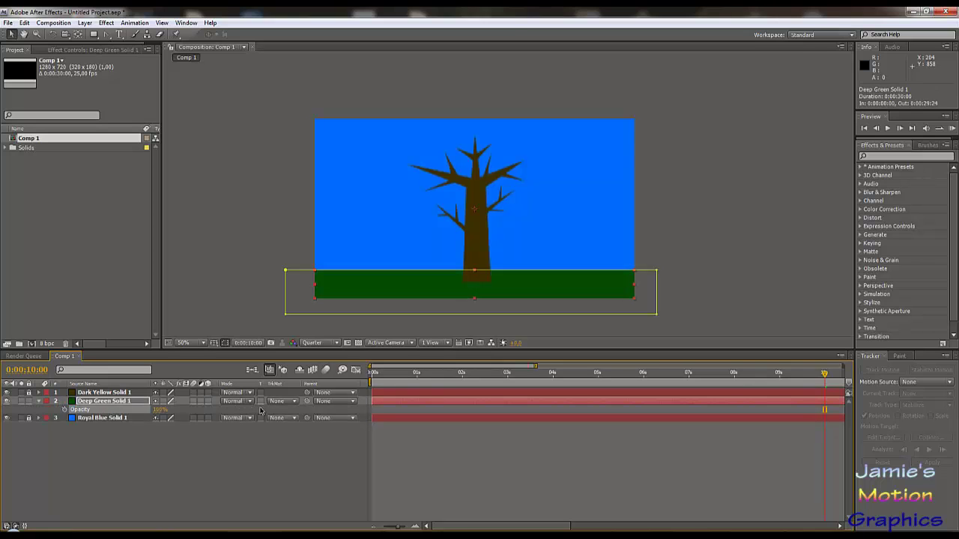
{"action": "left_click", "coordinate": [30, 402]}
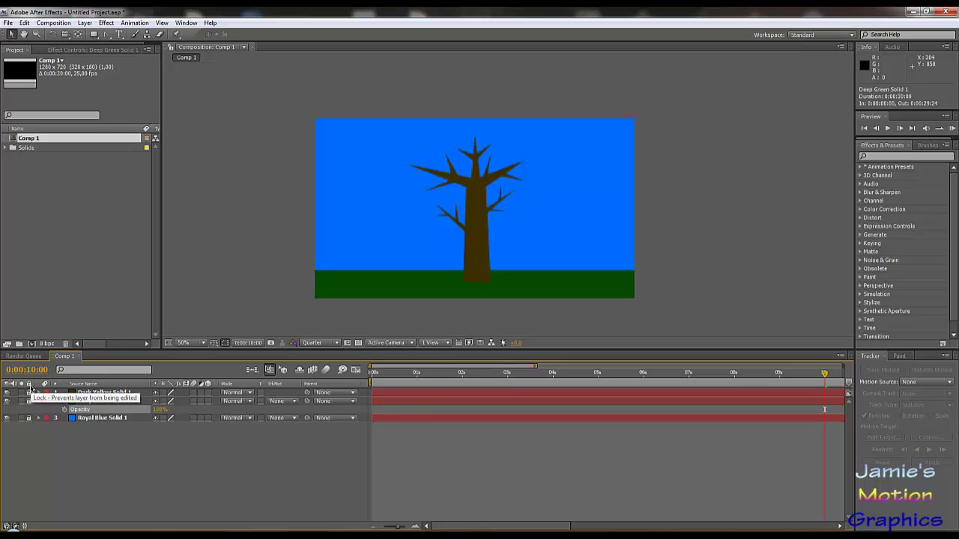
Unlock the Dark Yellow Solid 1 tree layer, move it beneath Deep Green Solid 1, and lock it again
{"action": "left_click", "coordinate": [29, 393]}
{"action": "left_click_drag", "start_coordinate": [96, 394], "coordinate": [104, 411]}
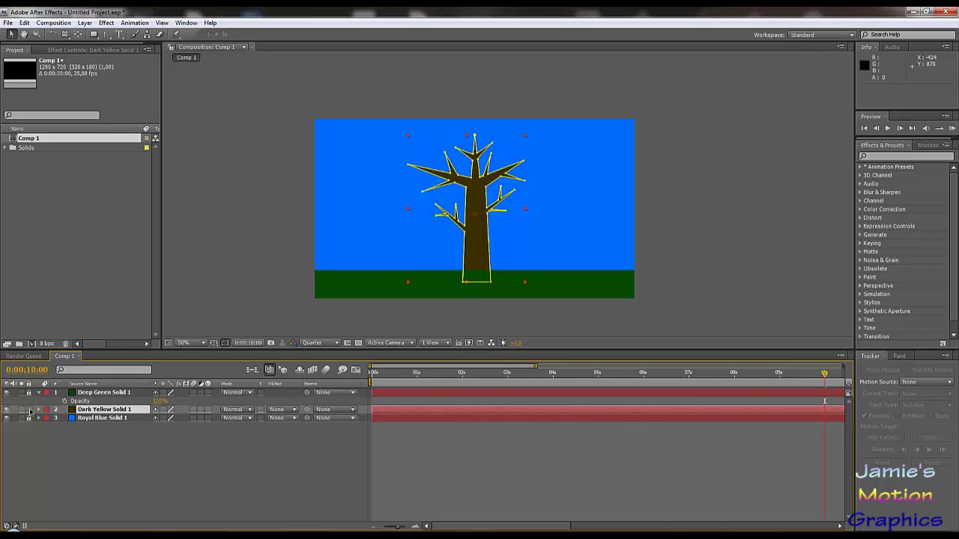
{"action": "left_click", "coordinate": [88, 440]}
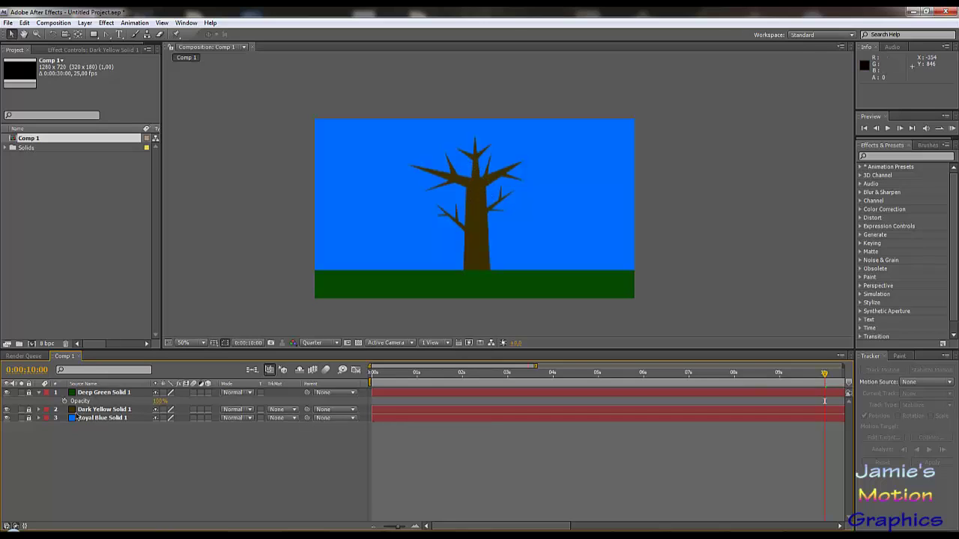
Unlock the Dark Yellow Solid 1 layer and expand its Mask 1 properties
{"action": "left_click", "coordinate": [30, 410]}
{"action": "left_click", "coordinate": [89, 411]}
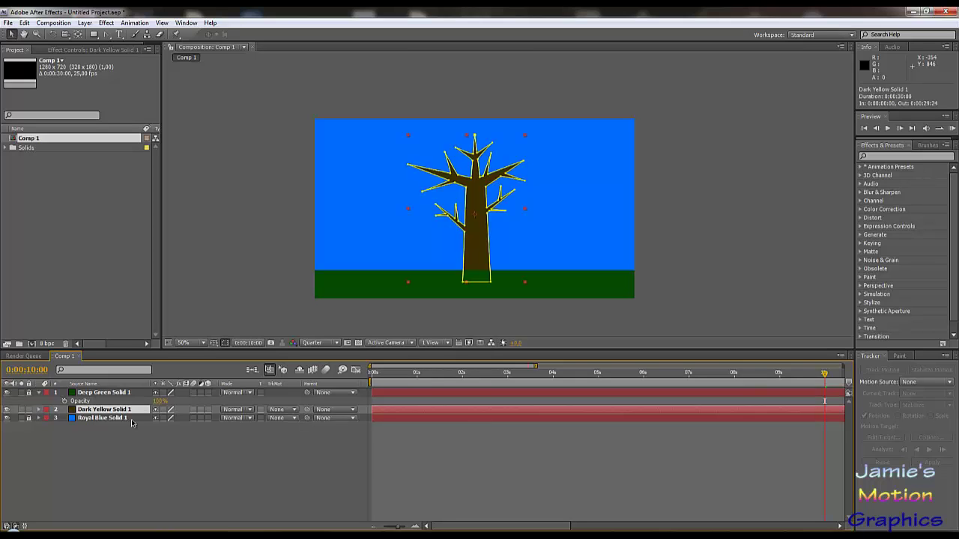
{"action": "left_click", "coordinate": [39, 410]}
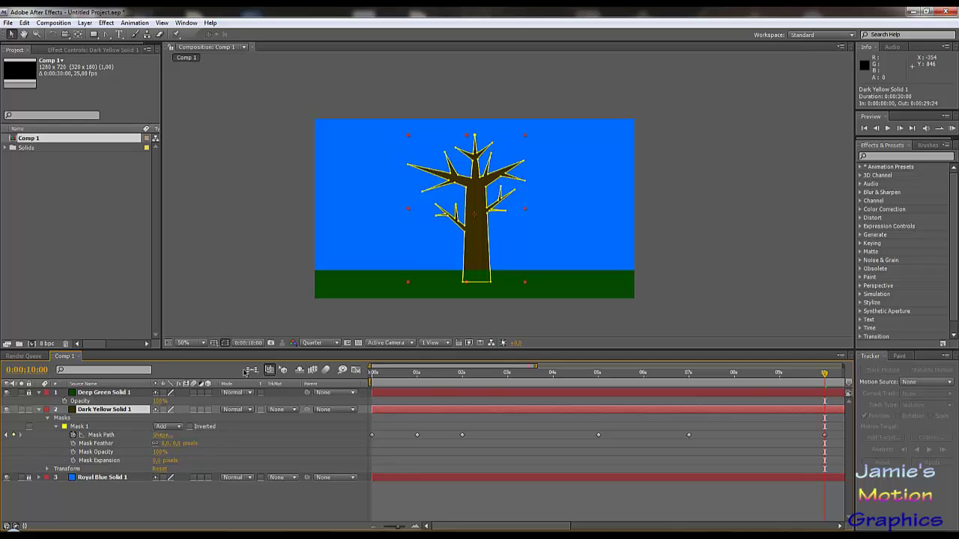
Narrow the top of the trunk at 10 seconds by moving the mask vertices beneath both main branches inward
{"action": "scroll", "coordinate": [466, 135], "scroll_direction": "up", "scroll_amount": 2}
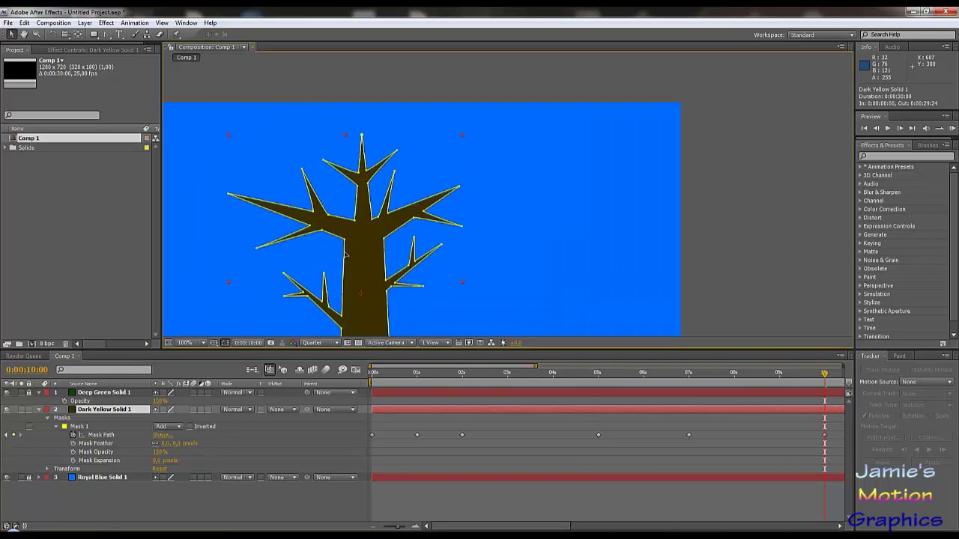
{"action": "scroll", "coordinate": [345, 254], "scroll_direction": "up", "scroll_amount": 1}
{"action": "left_click_drag", "start_coordinate": [266, 258], "coordinate": [497, 220]}
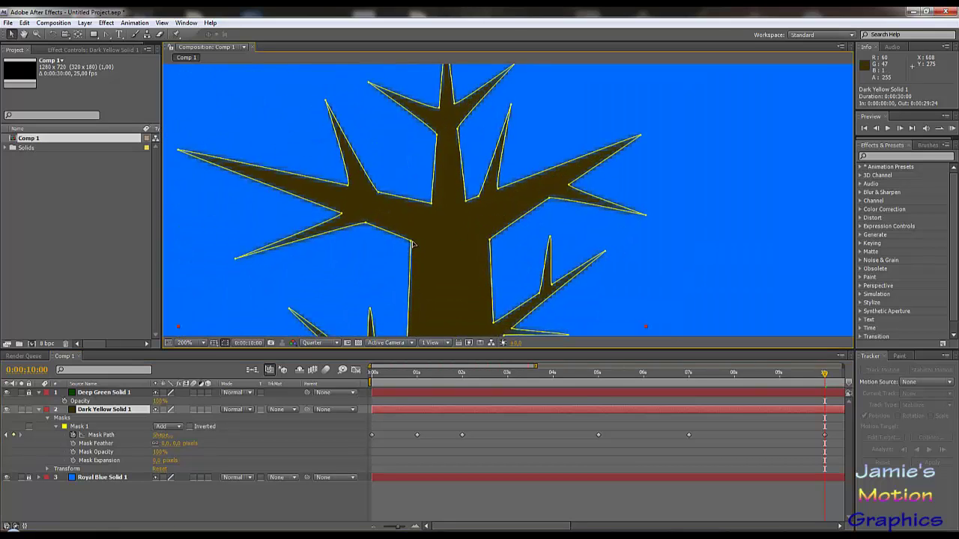
{"action": "left_click_drag", "start_coordinate": [412, 244], "coordinate": [421, 241]}
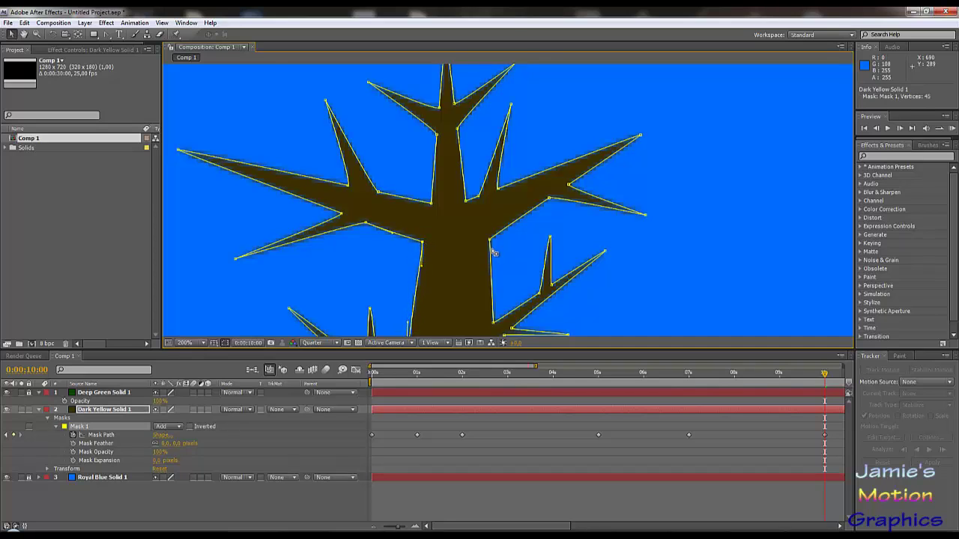
{"action": "left_click_drag", "start_coordinate": [490, 241], "coordinate": [476, 248]}
{"action": "scroll", "coordinate": [442, 225], "scroll_direction": "down", "scroll_amount": 2}
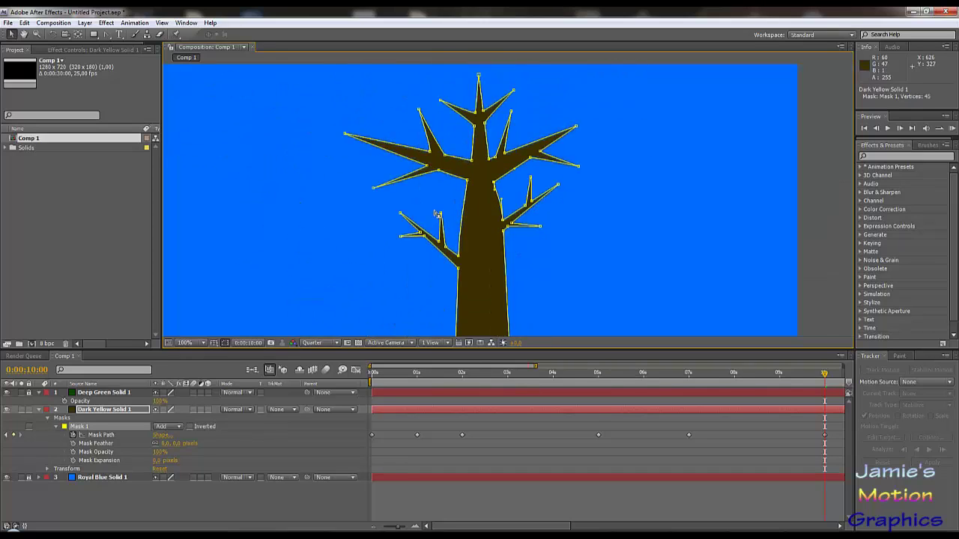
{"action": "scroll", "coordinate": [506, 251], "scroll_direction": "down", "scroll_amount": 2}
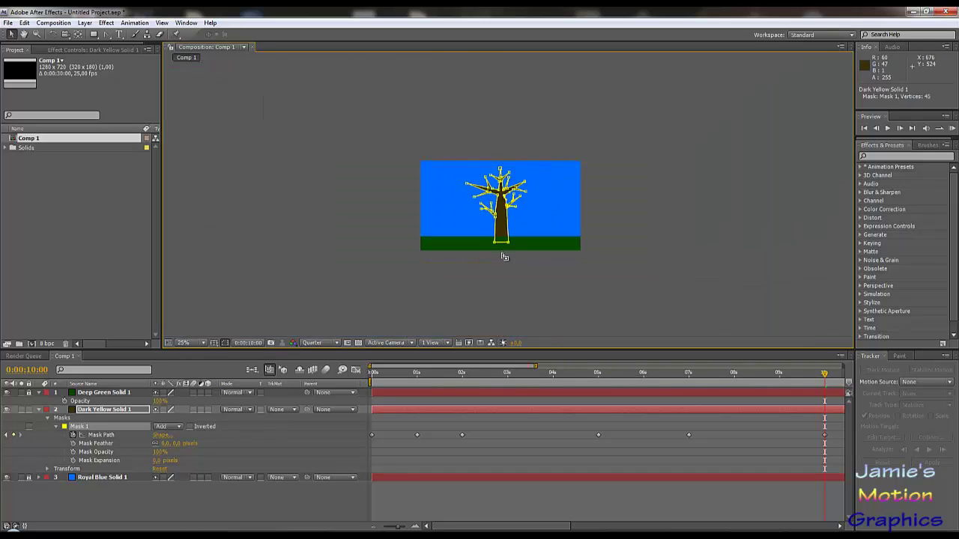
{"action": "scroll", "coordinate": [506, 255], "scroll_direction": "up", "scroll_amount": 1}
{"action": "key", "text": "ctrl+t"}
{"action": "left_click", "coordinate": [697, 182]}
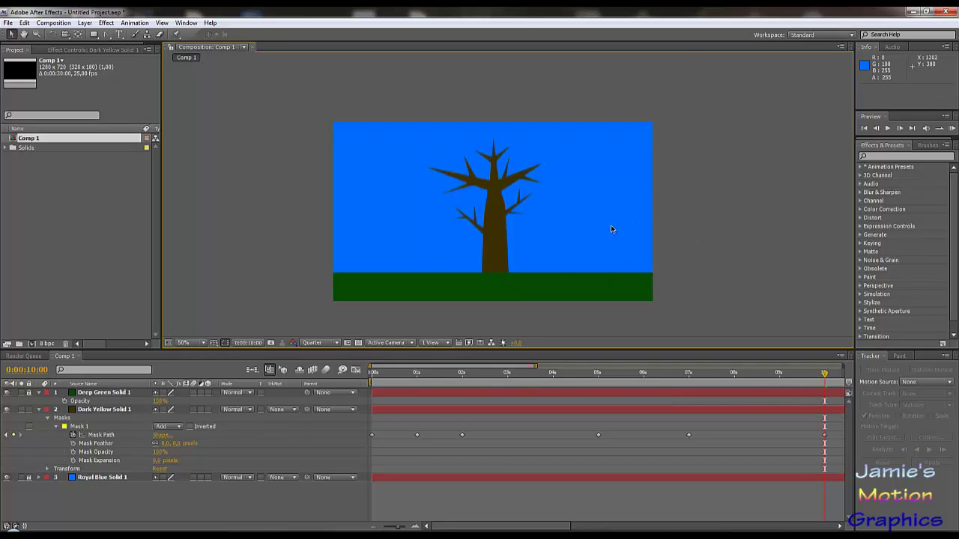
Move the two mask vertices where the lower right branch joins the trunk slightly inward to smooth the trunk's edge
{"action": "scroll", "coordinate": [504, 224], "scroll_direction": "up", "scroll_amount": 2}
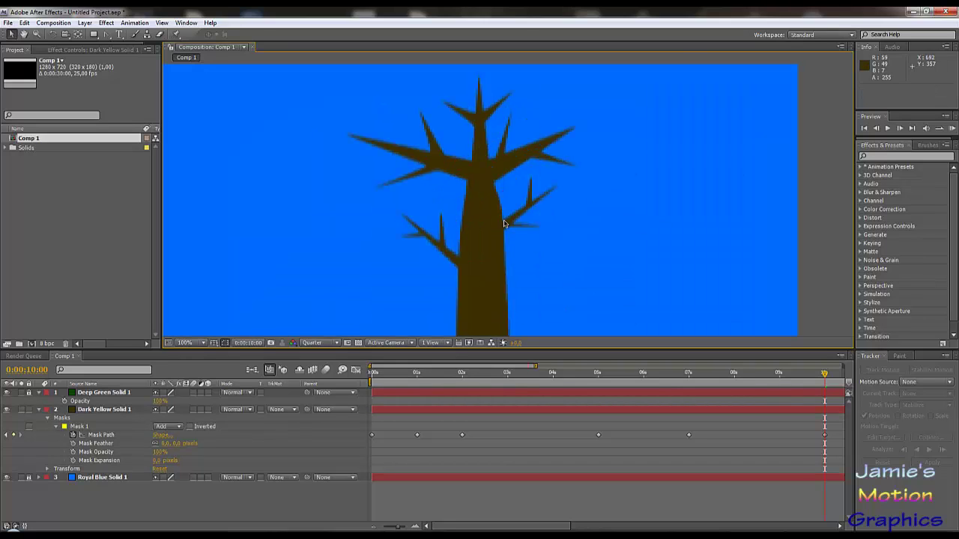
{"action": "double_click", "coordinate": [504, 223]}
{"action": "left_click", "coordinate": [504, 225]}
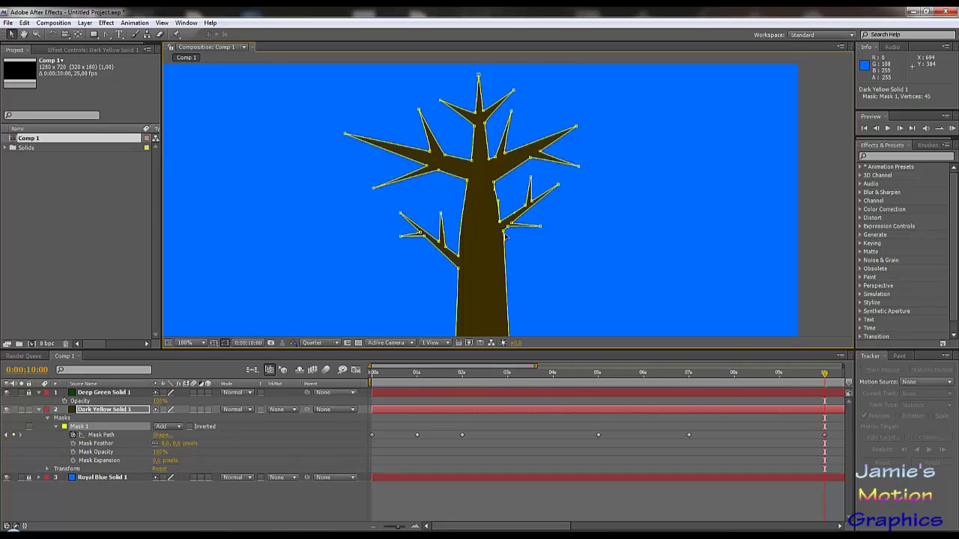
{"action": "left_click_drag", "start_coordinate": [505, 236], "coordinate": [502, 236]}
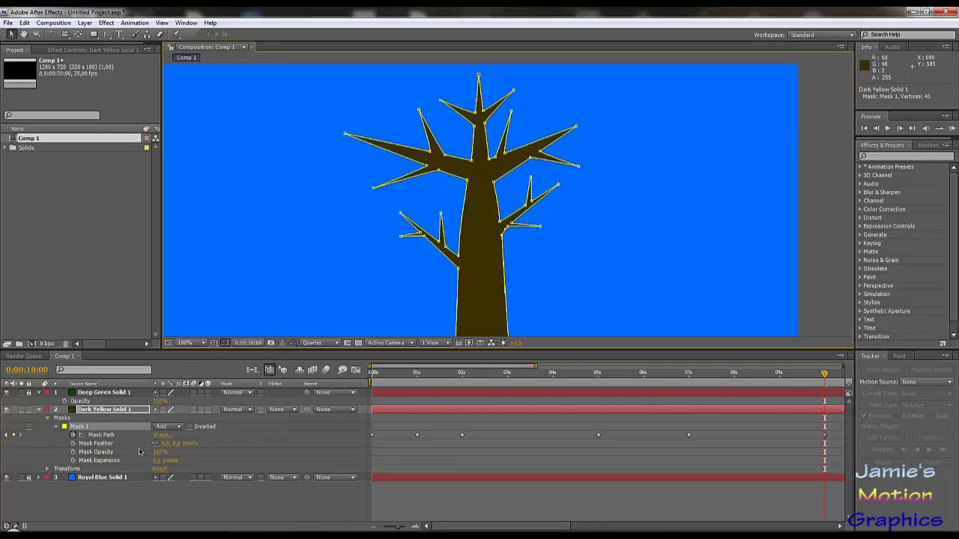
{"action": "left_click", "coordinate": [120, 496]}
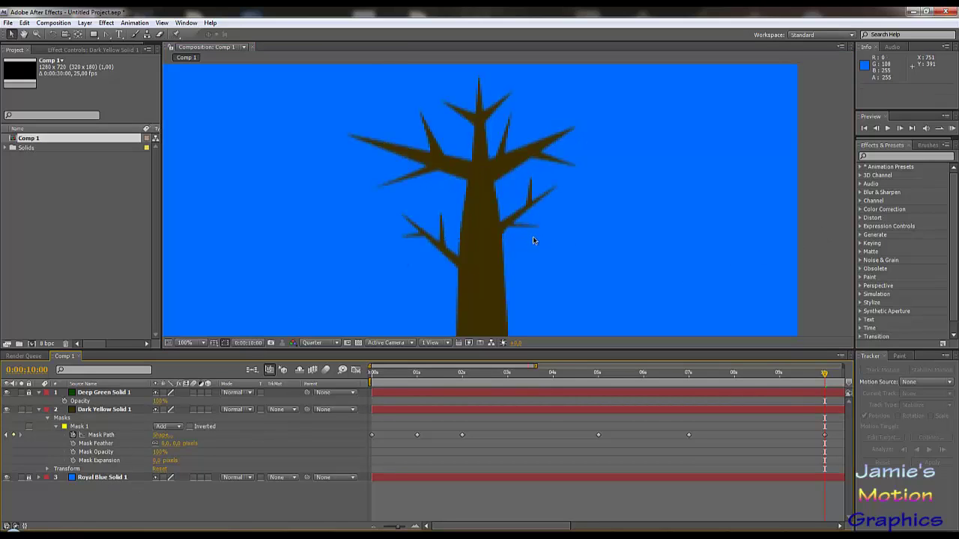
Move the mask vertex under the left main branch and the two at the base of the central branch slightly outward
{"action": "scroll", "coordinate": [534, 244], "scroll_direction": "down", "scroll_amount": 1}
{"action": "scroll", "coordinate": [499, 207], "scroll_direction": "up", "scroll_amount": 1}
{"action": "left_click", "coordinate": [469, 183]}
{"action": "left_click", "coordinate": [468, 181]}
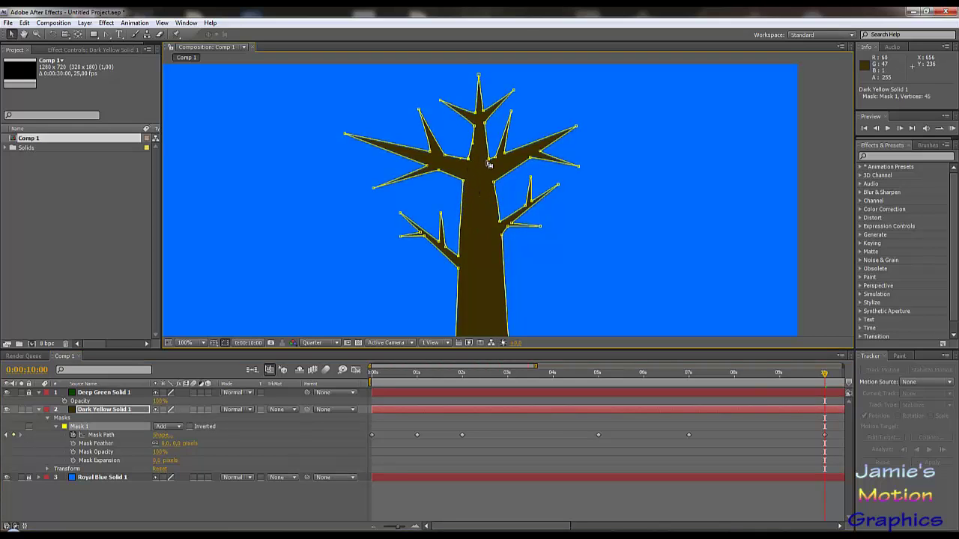
{"action": "left_click", "coordinate": [491, 161]}
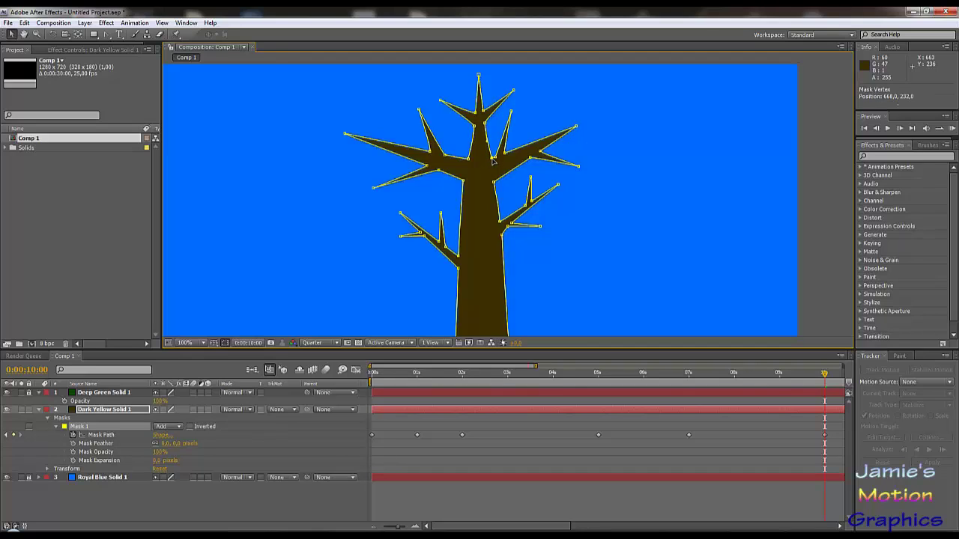
{"action": "left_click", "coordinate": [492, 161]}
{"action": "left_click", "coordinate": [492, 159]}
{"action": "left_click", "coordinate": [196, 512]}
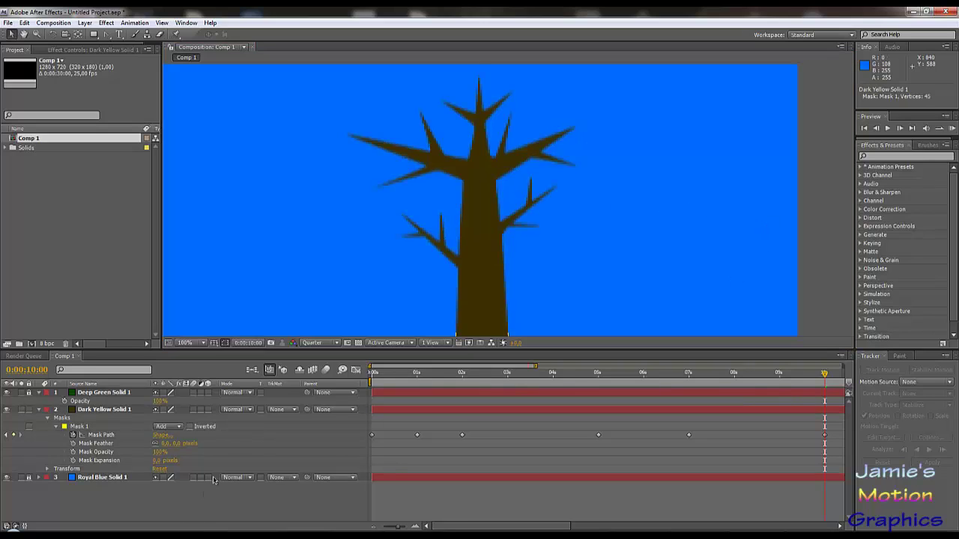
Raise the mask vertex at the tip of the treetop to lengthen the central top branch
{"action": "scroll", "coordinate": [519, 204], "scroll_direction": "down", "scroll_amount": 2}
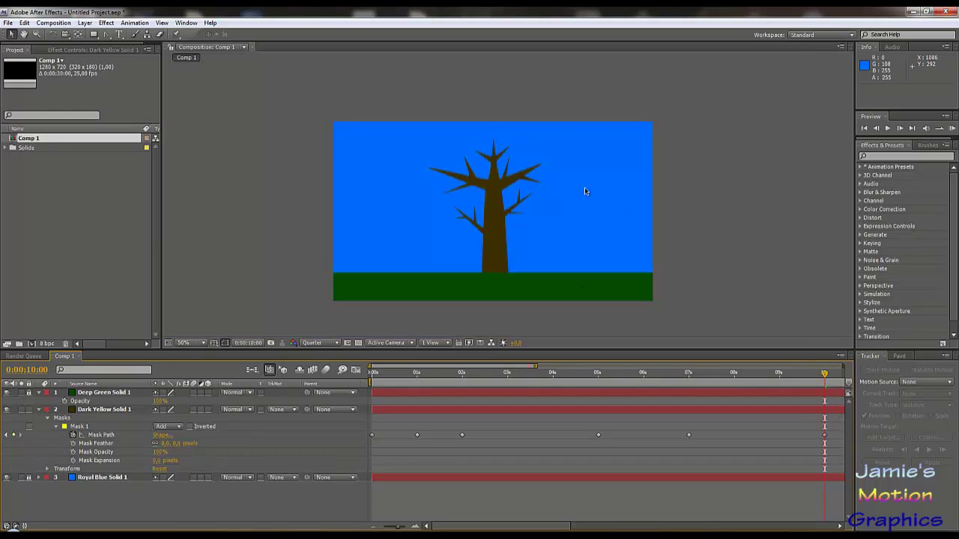
{"action": "scroll", "coordinate": [501, 166], "scroll_direction": "up", "scroll_amount": 2}
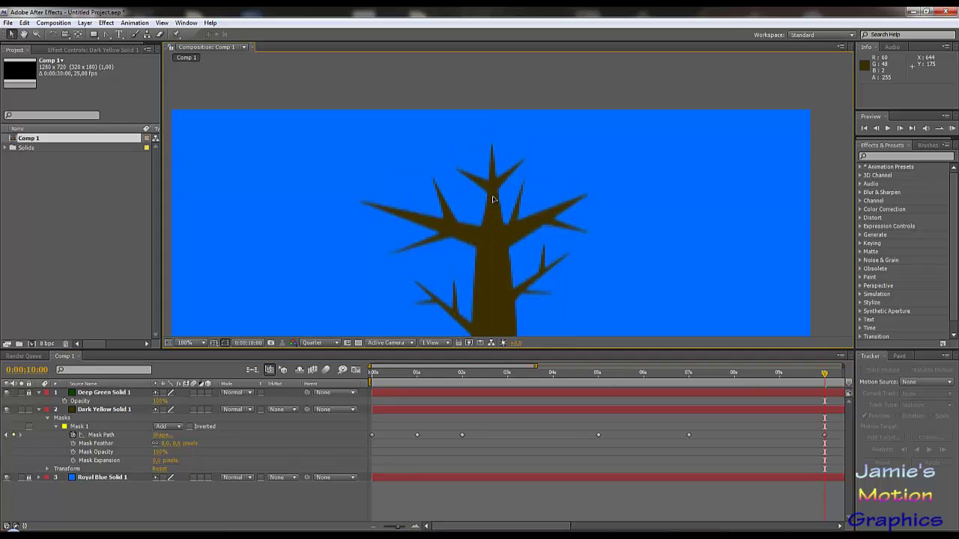
{"action": "left_click", "coordinate": [487, 161]}
{"action": "left_click", "coordinate": [441, 135]}
{"action": "left_click", "coordinate": [493, 179]}
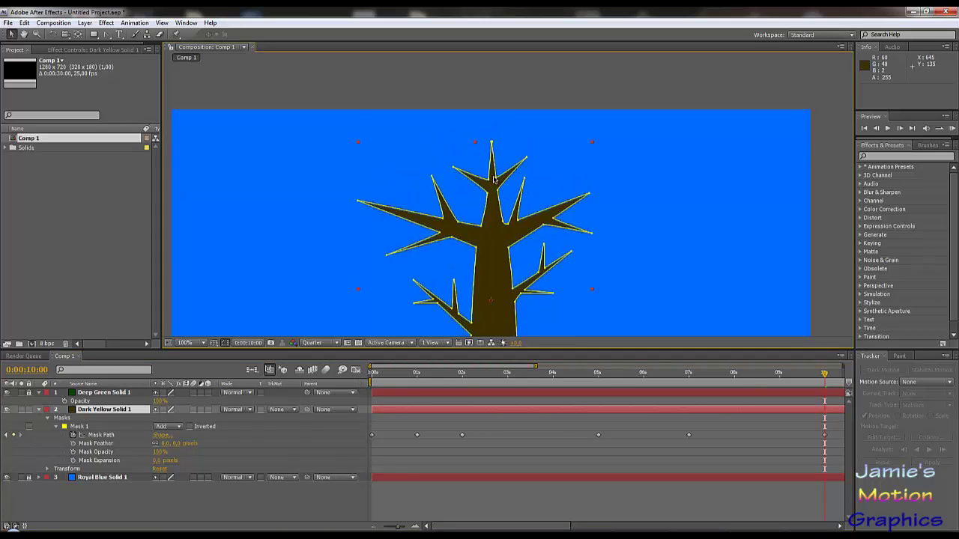
{"action": "left_click", "coordinate": [492, 126]}
Offset the two small top side branches and thicken the stem by repositioning the mask vertices at their joints
{"action": "left_click", "coordinate": [487, 180]}
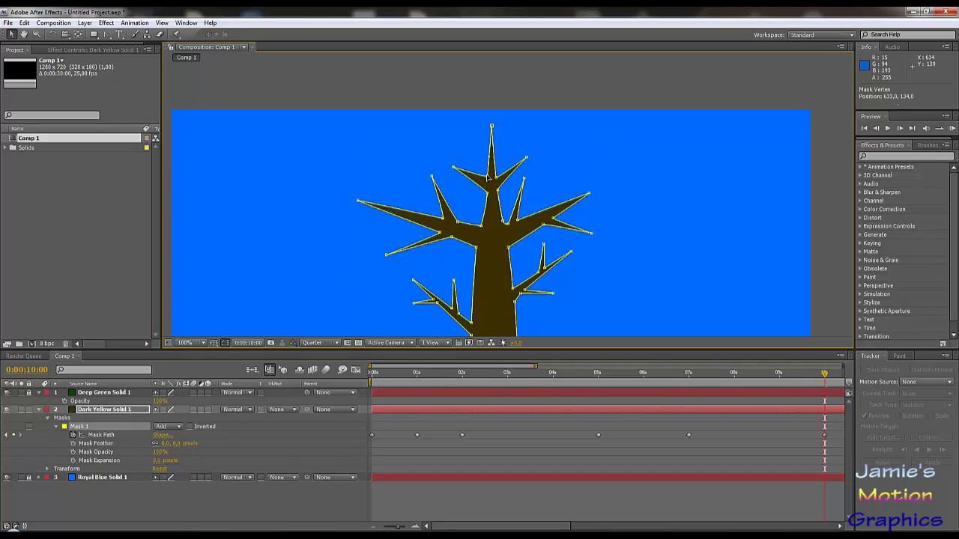
{"action": "left_click_drag", "start_coordinate": [487, 194], "coordinate": [484, 185]}
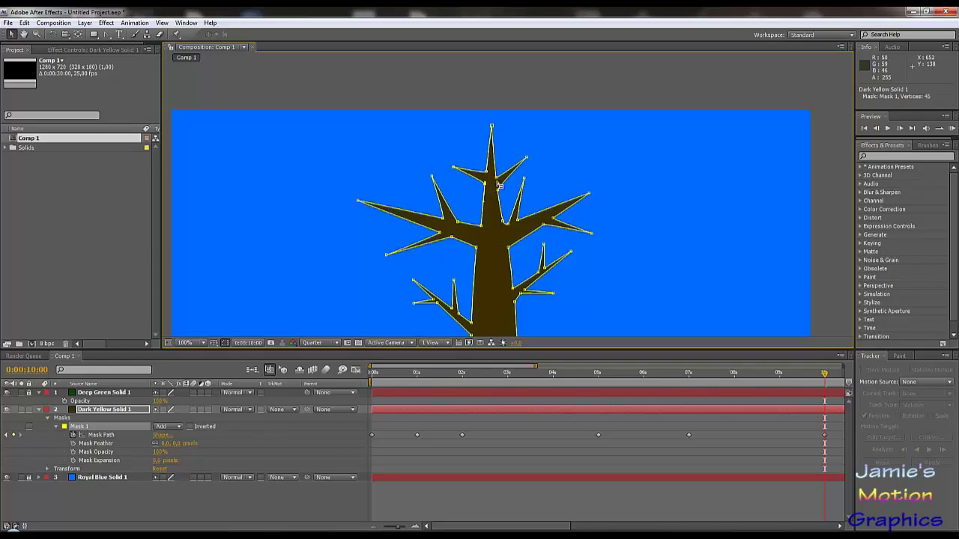
{"action": "left_click_drag", "start_coordinate": [497, 193], "coordinate": [500, 189]}
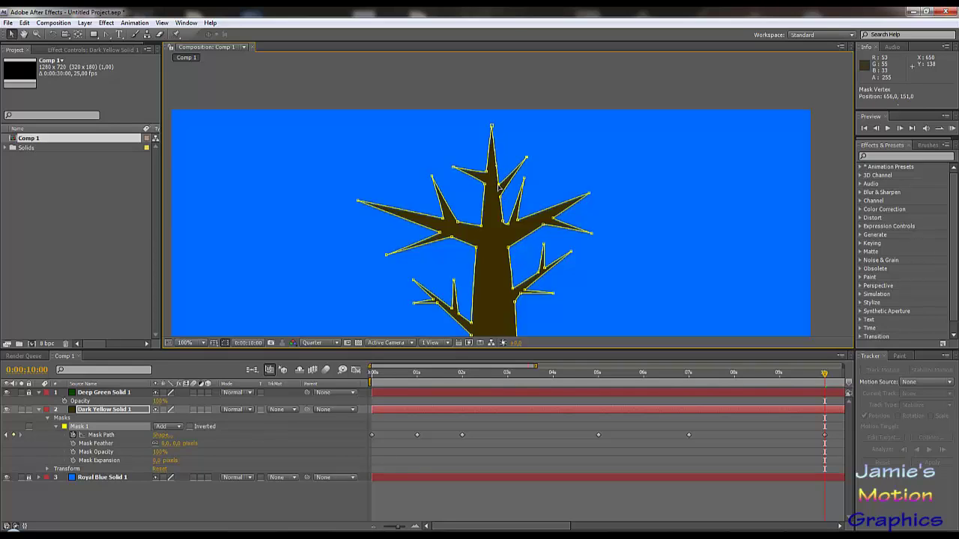
{"action": "left_click", "coordinate": [825, 203]}
{"action": "left_click", "coordinate": [257, 515]}
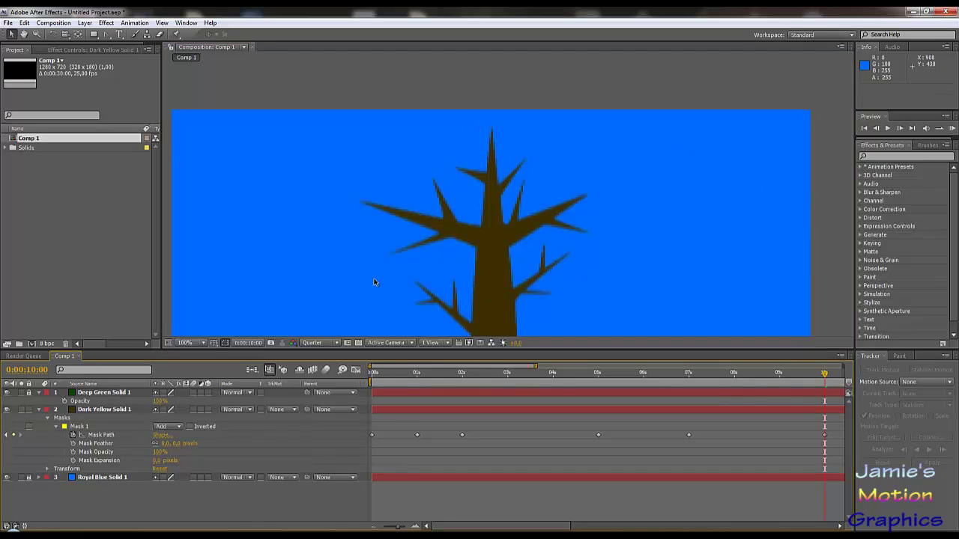
Scrub the timeline up to 10 seconds to preview the tree's growth animation in the whole composition
{"action": "key", "text": "comma"}
{"action": "key", "text": "comma"}
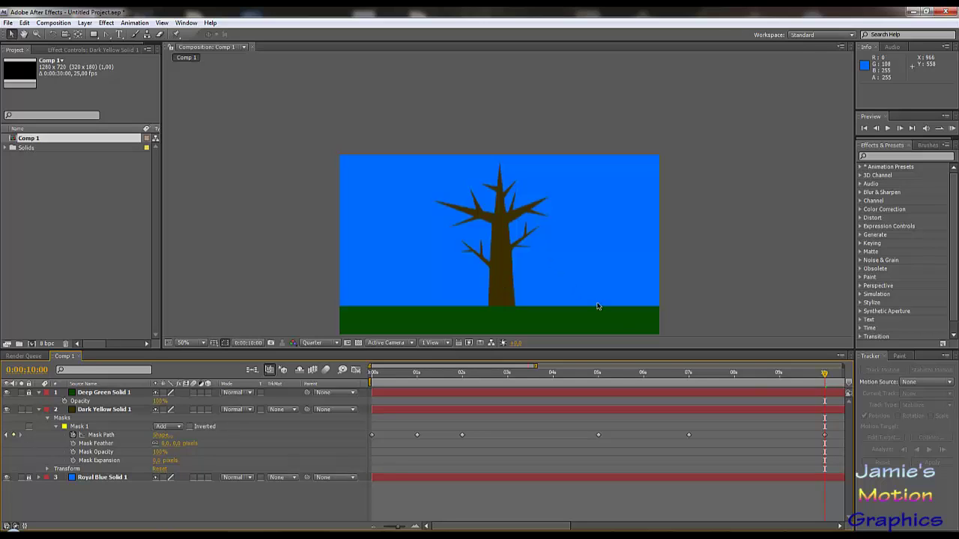
{"action": "mouse_move", "coordinate": [645, 375]}
{"action": "left_mouse_down"}
{"action": "mouse_move", "coordinate": [499, 375]}
{"action": "mouse_move", "coordinate": [418, 387]}
{"action": "mouse_move", "coordinate": [826, 395]}
{"action": "left_mouse_up"}
Lock Dark Yellow Solid 1 and collapse the properties of the tree and ground layers
{"action": "left_click", "coordinate": [39, 410]}
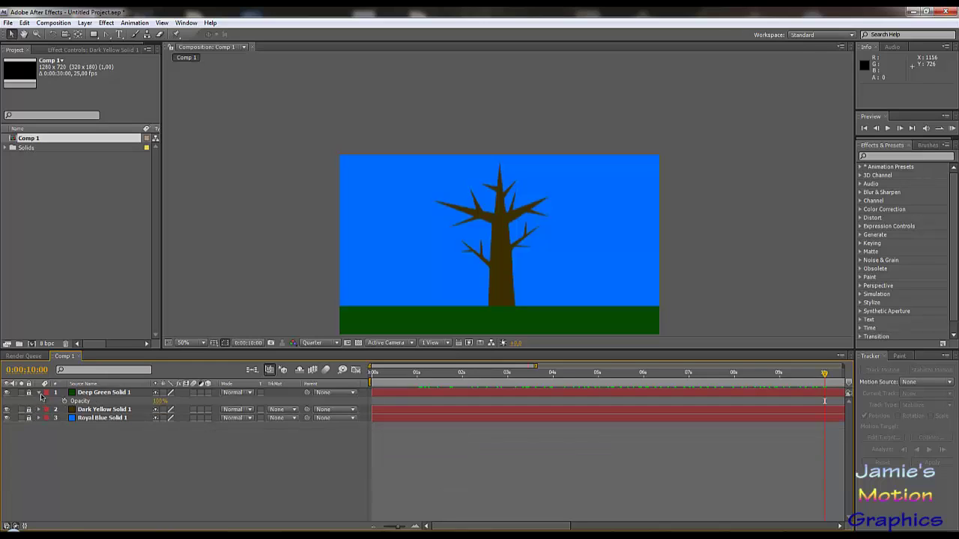
{"action": "left_click", "coordinate": [40, 394]}
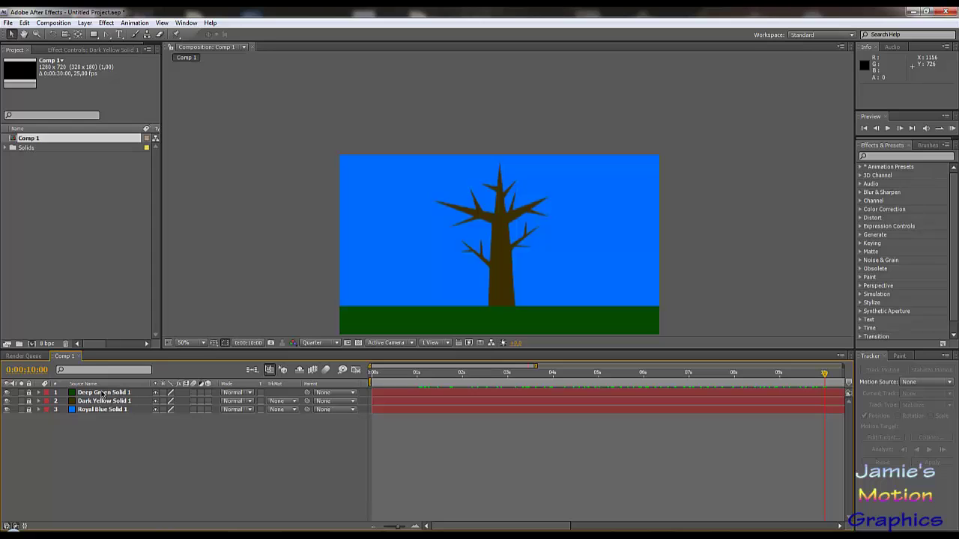
Create a new full-size solid layer above the tree scene in bright green 0CFF00
{"action": "left_click", "coordinate": [91, 24]}
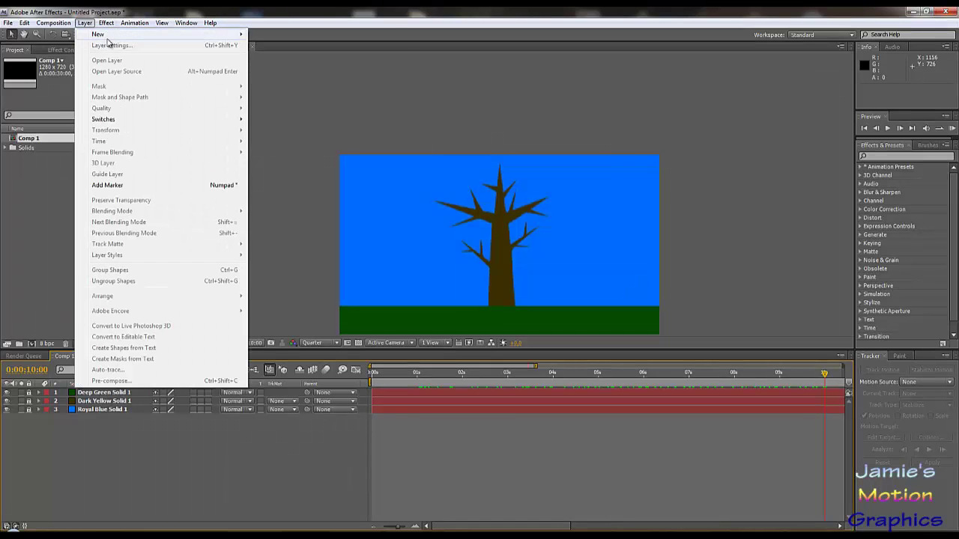
{"action": "mouse_move", "coordinate": [114, 36]}
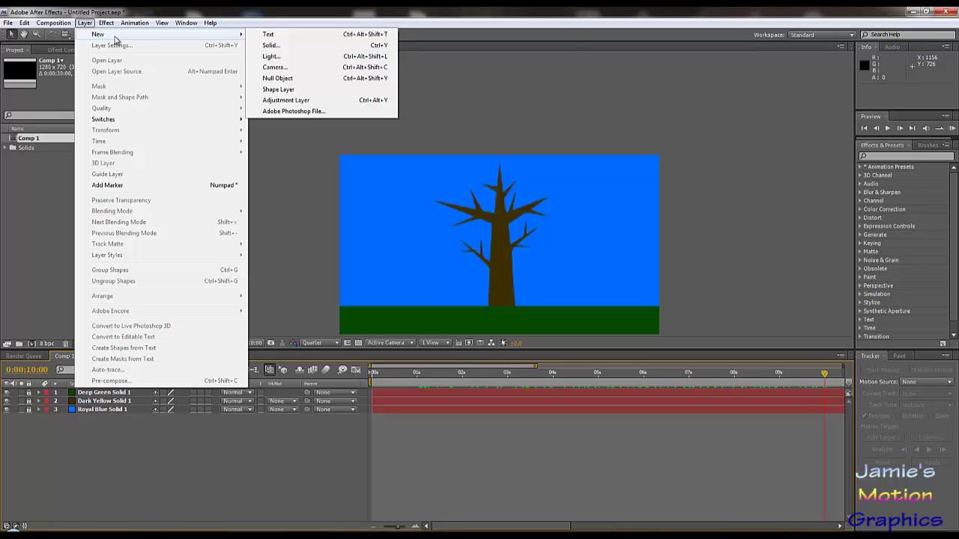
{"action": "left_click", "coordinate": [293, 45]}
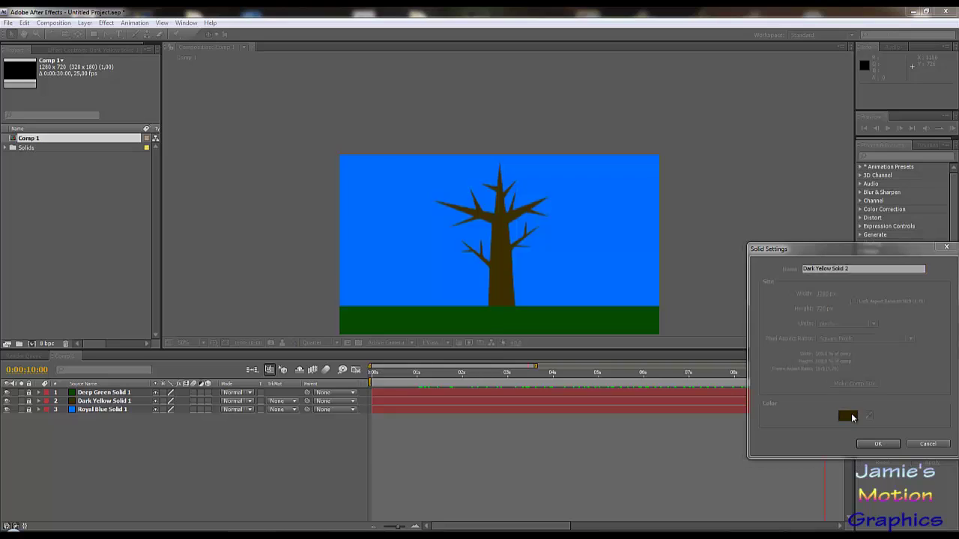
{"action": "left_click", "coordinate": [849, 414]}
{"action": "left_click", "coordinate": [378, 391]}
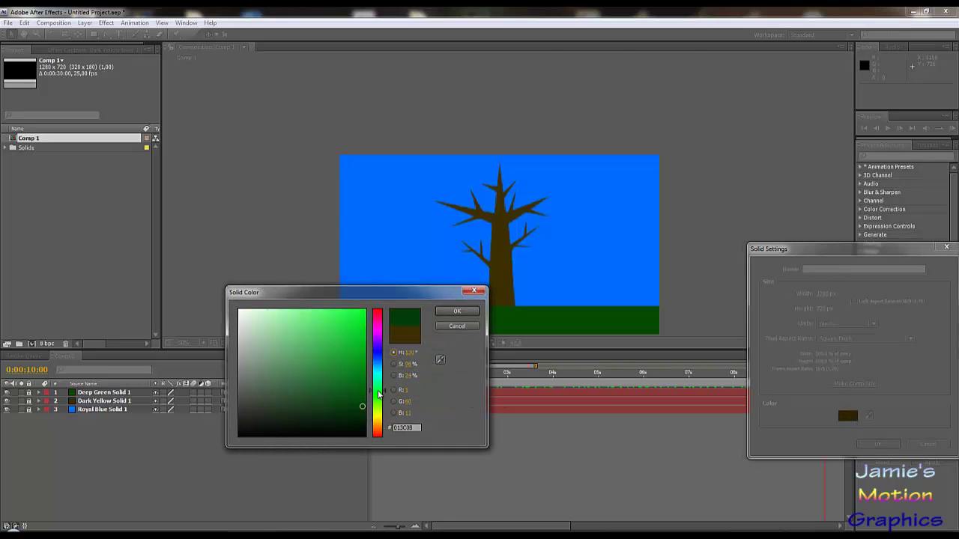
{"action": "left_click_drag", "start_coordinate": [358, 383], "coordinate": [446, 302]}
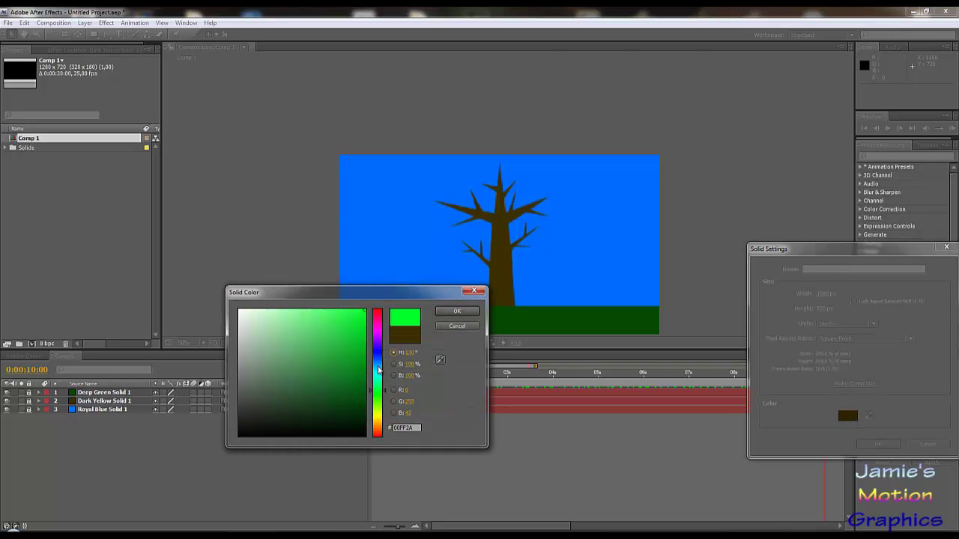
{"action": "left_click", "coordinate": [363, 346]}
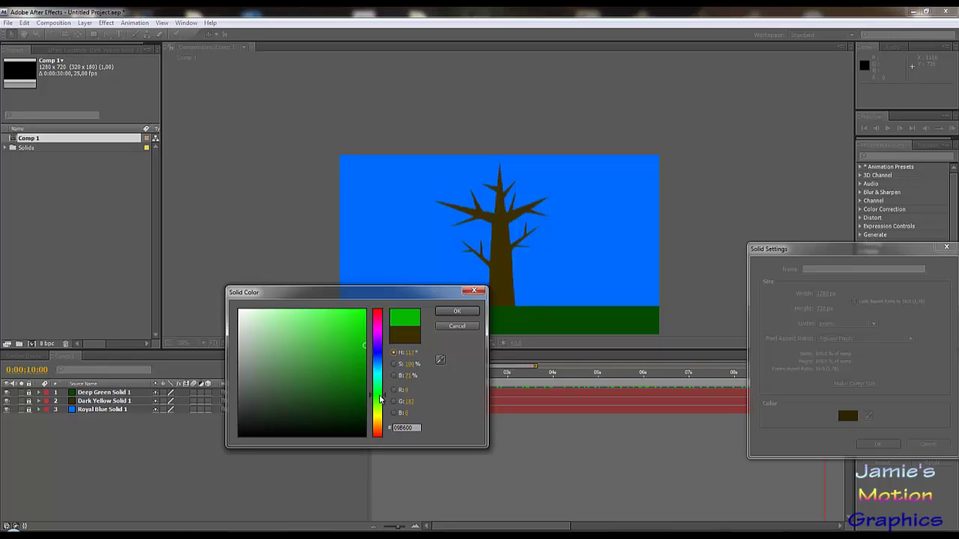
{"action": "left_click_drag", "start_coordinate": [358, 376], "coordinate": [382, 303]}
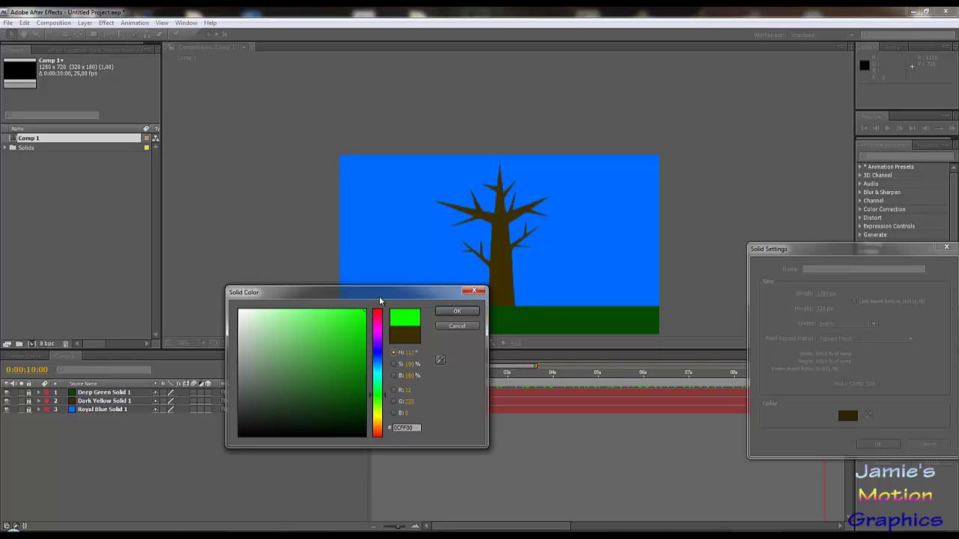
{"action": "left_click", "coordinate": [456, 313]}
{"action": "left_click", "coordinate": [873, 445]}
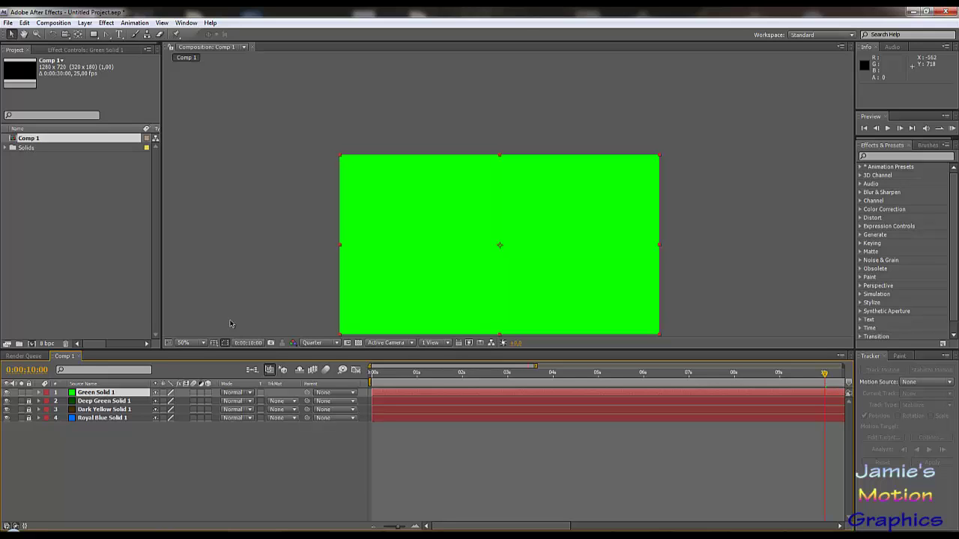
Darken the new green solid's colour to 0C9106
{"action": "left_click", "coordinate": [89, 23]}
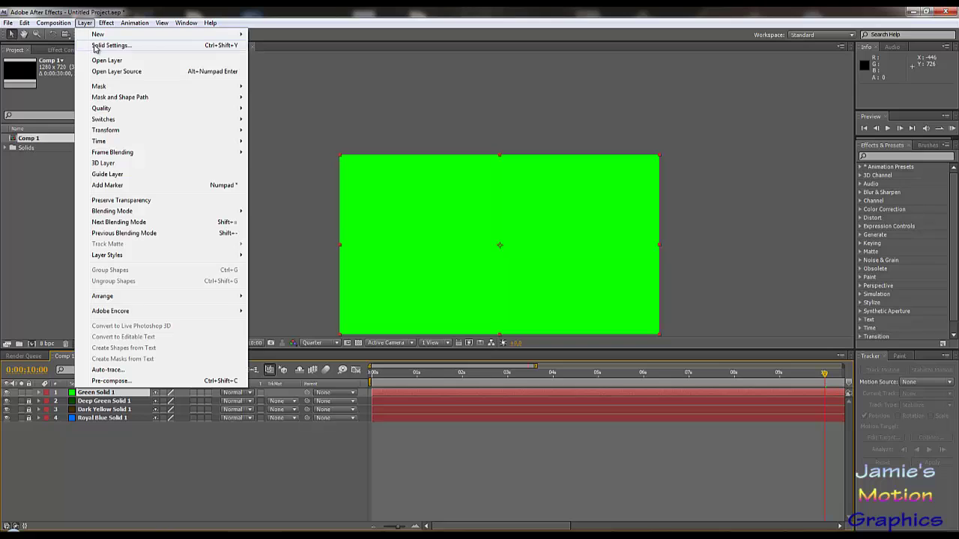
{"action": "left_click", "coordinate": [111, 45]}
{"action": "left_click", "coordinate": [848, 401]}
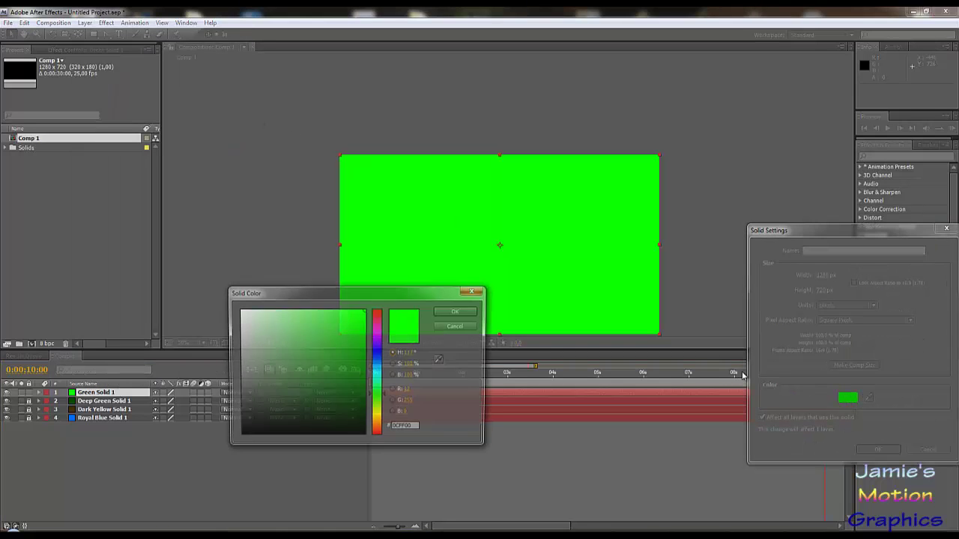
{"action": "left_click", "coordinate": [361, 364]}
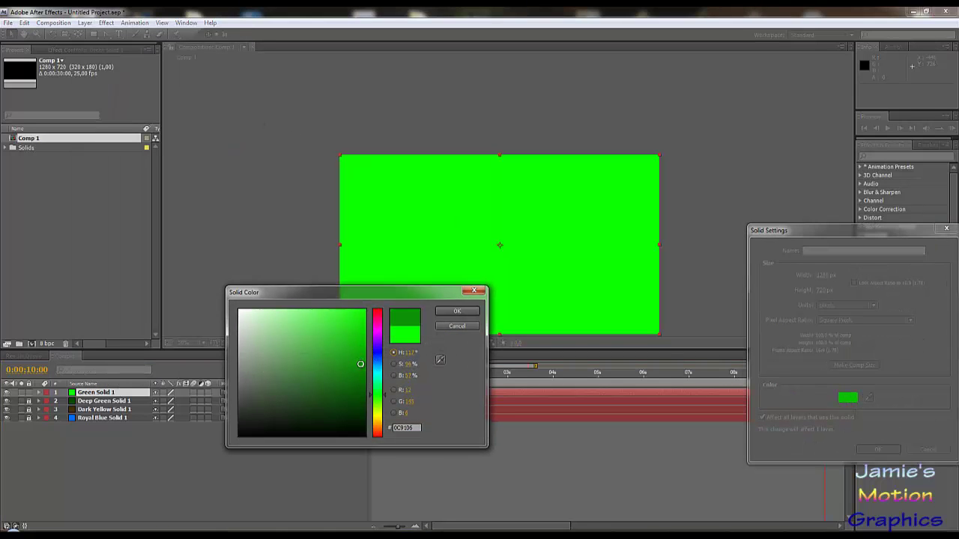
{"action": "left_click", "coordinate": [454, 311]}
{"action": "left_click", "coordinate": [879, 449]}
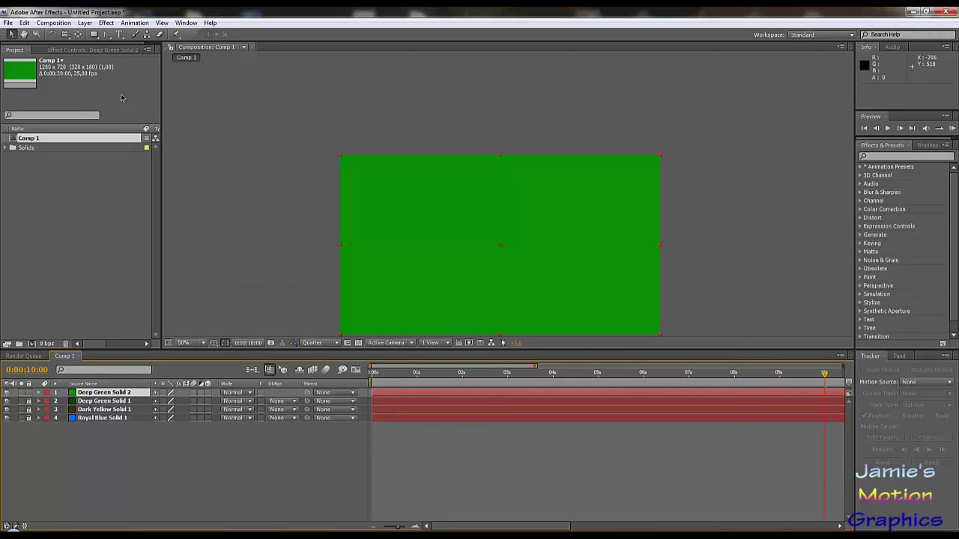
Draw a closed four-point diamond mask over the middle of the trunk on Deep Green Solid 2 with the Pen tool
{"action": "left_click", "coordinate": [107, 35]}
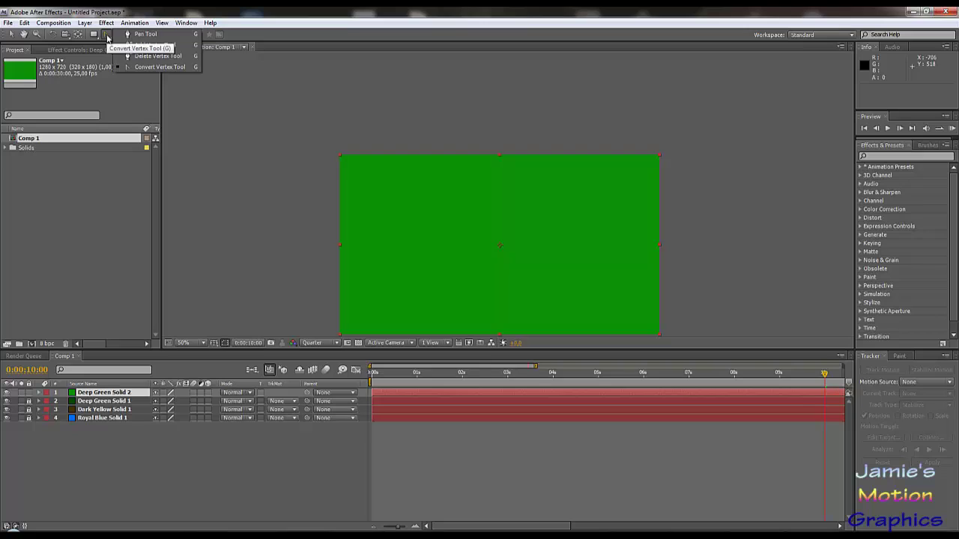
{"action": "left_click", "coordinate": [144, 35]}
{"action": "left_click", "coordinate": [501, 234]}
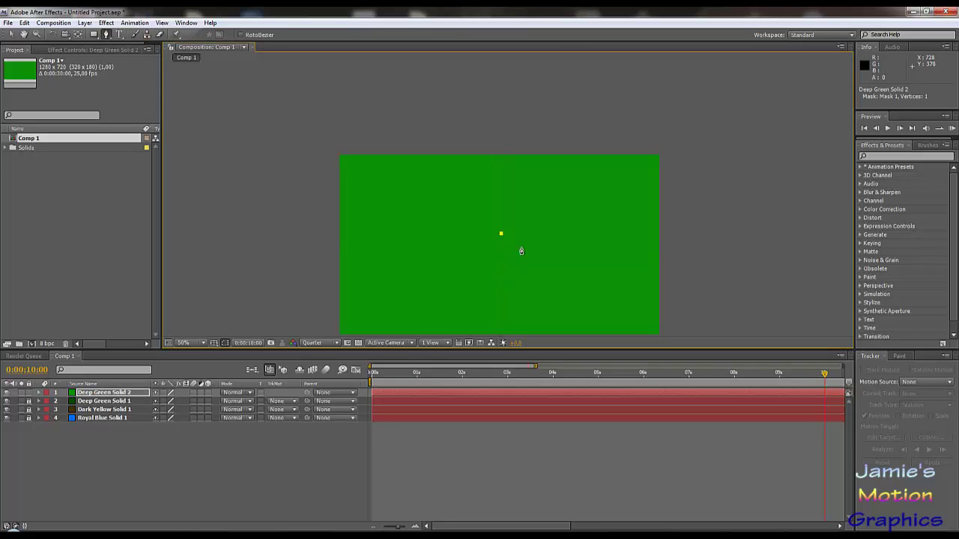
{"action": "left_click", "coordinate": [521, 247]}
{"action": "left_click", "coordinate": [497, 262]}
{"action": "left_click", "coordinate": [474, 248]}
{"action": "left_click", "coordinate": [502, 235]}
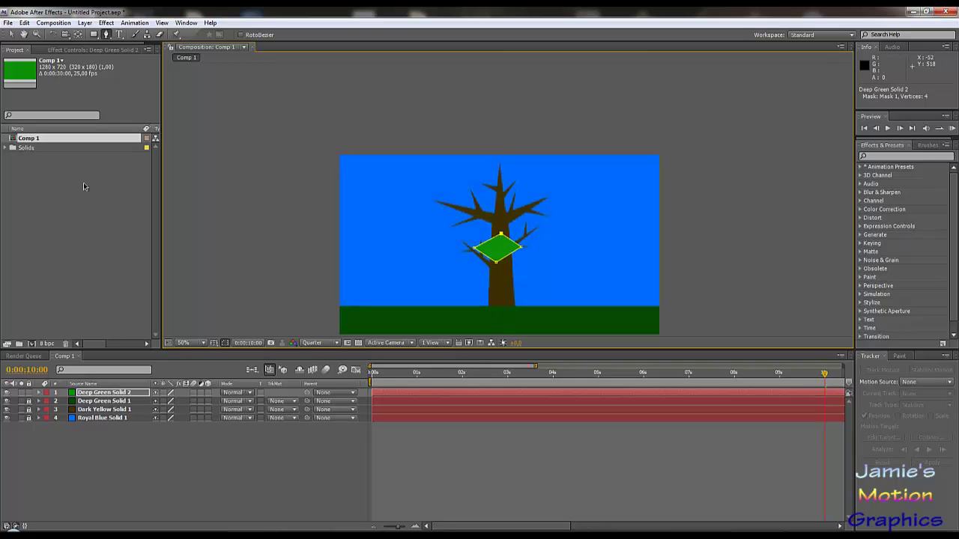
Shrink the diamond mask into a small, narrow leaf outline by moving its side and lower vertices inward towards its tip
{"action": "left_click", "coordinate": [11, 34]}
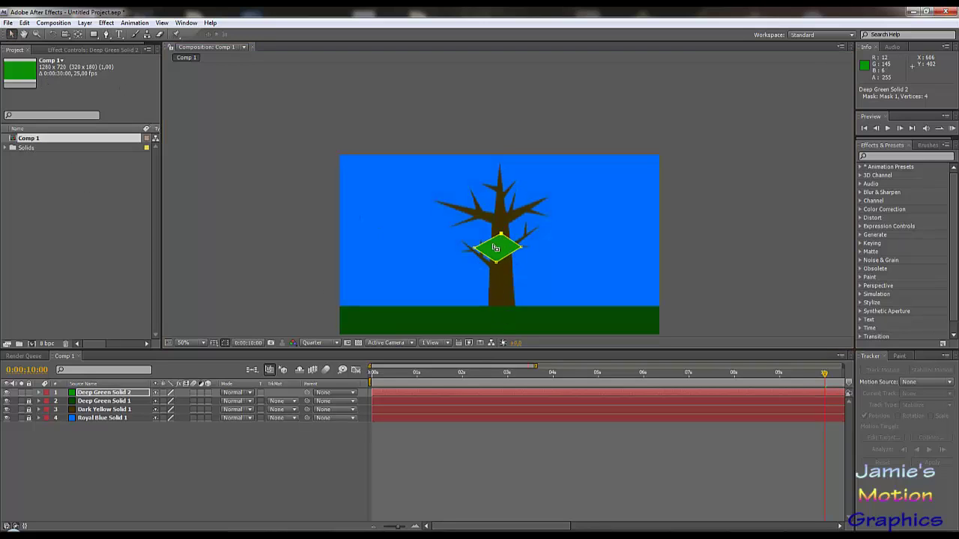
{"action": "left_click", "coordinate": [39, 392]}
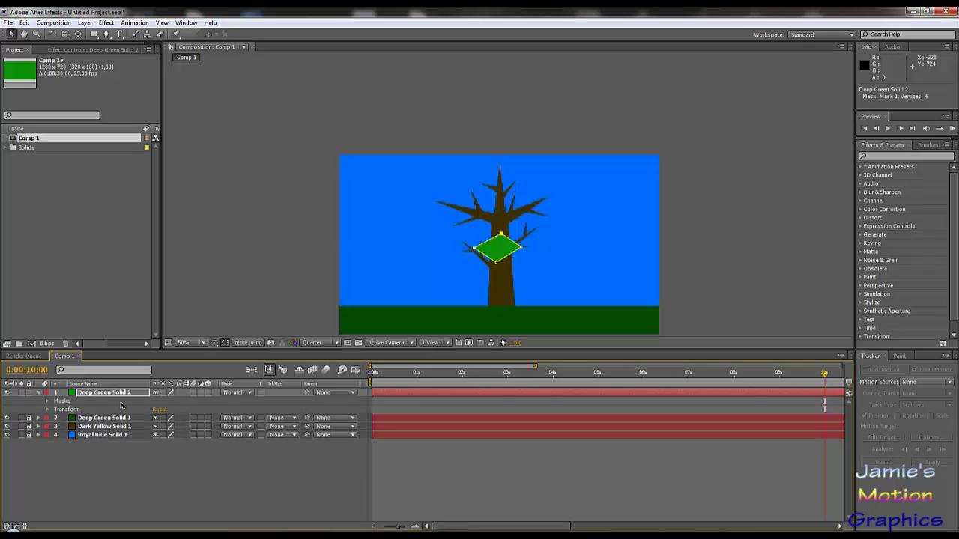
{"action": "left_click", "coordinate": [48, 401]}
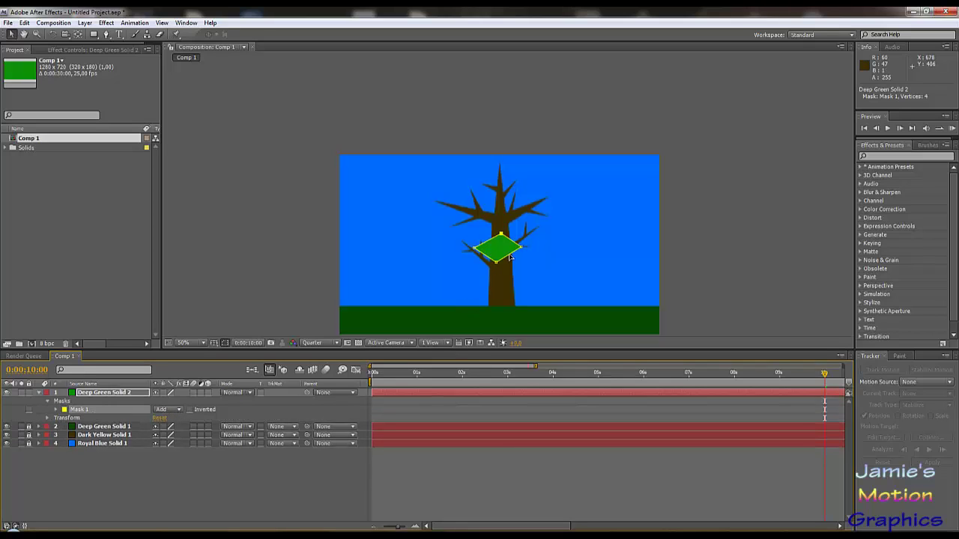
{"action": "scroll", "coordinate": [498, 276], "scroll_direction": "up", "scroll_amount": 1}
{"action": "left_click_drag", "start_coordinate": [497, 281], "coordinate": [492, 203]}
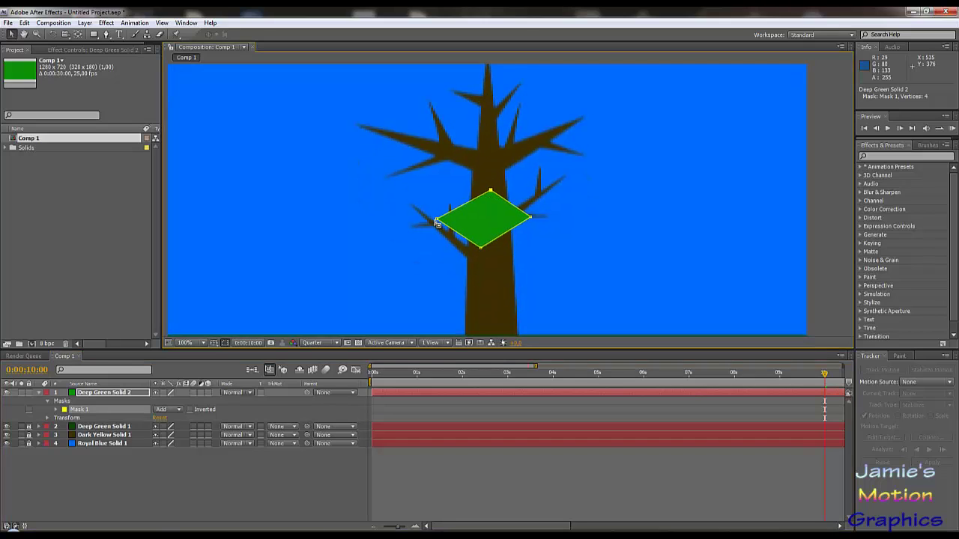
{"action": "left_click_drag", "start_coordinate": [437, 219], "coordinate": [493, 216]}
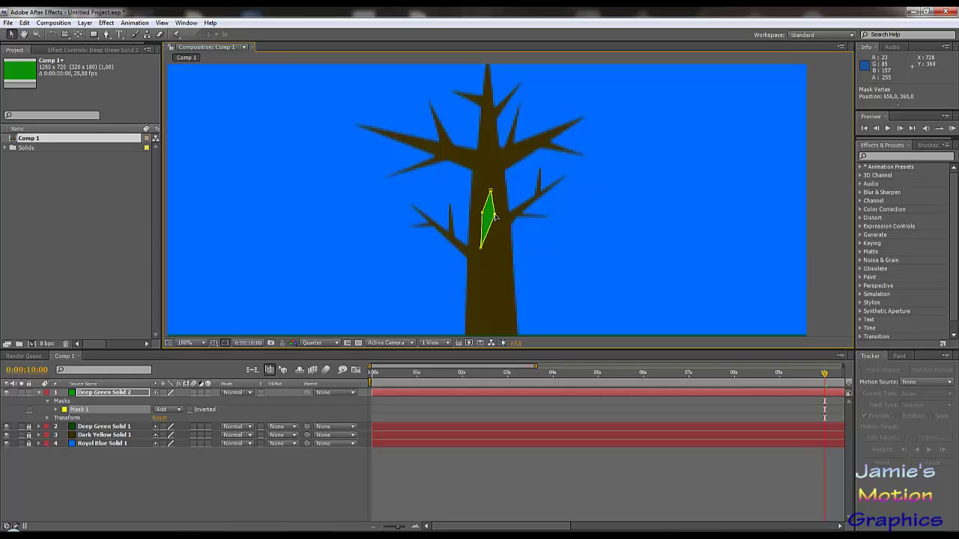
{"action": "left_click_drag", "start_coordinate": [481, 251], "coordinate": [493, 191]}
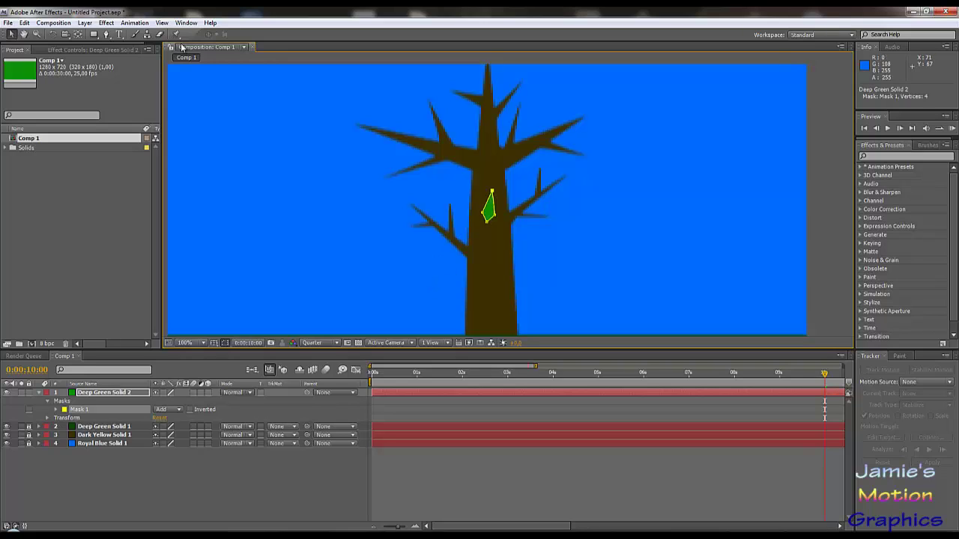
Round the leaf mask's side and lower vertices with the Convert Vertex tool, keeping its upper tip pointed
{"action": "left_click", "coordinate": [107, 36]}
{"action": "left_click_drag", "start_coordinate": [107, 35], "coordinate": [142, 73]}
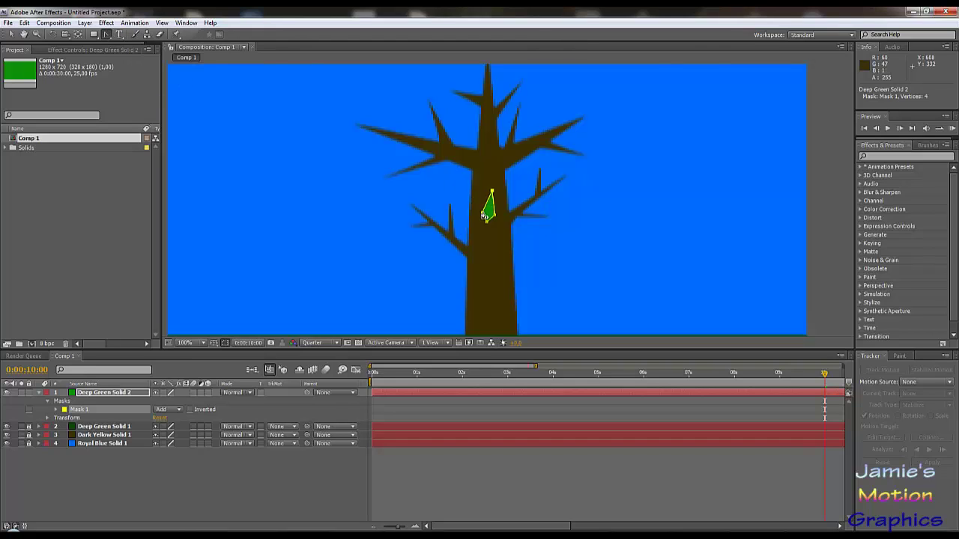
{"action": "left_click", "coordinate": [487, 221]}
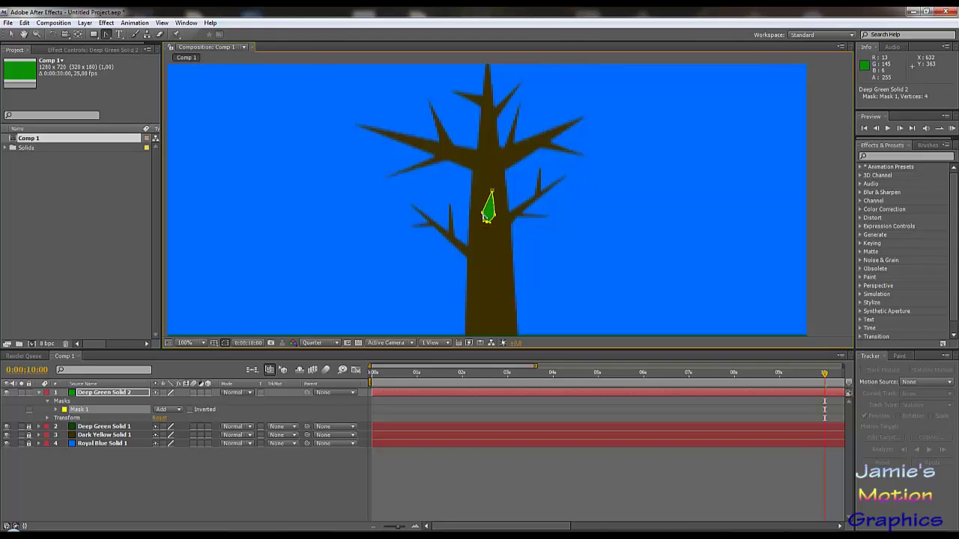
{"action": "left_click_drag", "start_coordinate": [486, 216], "coordinate": [499, 222]}
{"action": "left_click", "coordinate": [301, 472]}
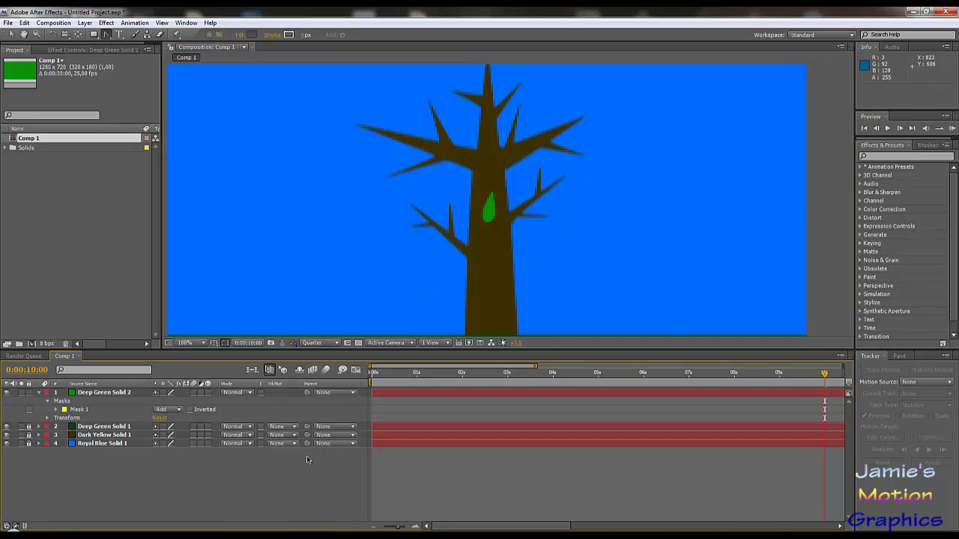
Adjust the leaf layer's Anchor Point so it sits at the rounded base of the leaf, with a Y value of 374
{"action": "left_click", "coordinate": [77, 410]}
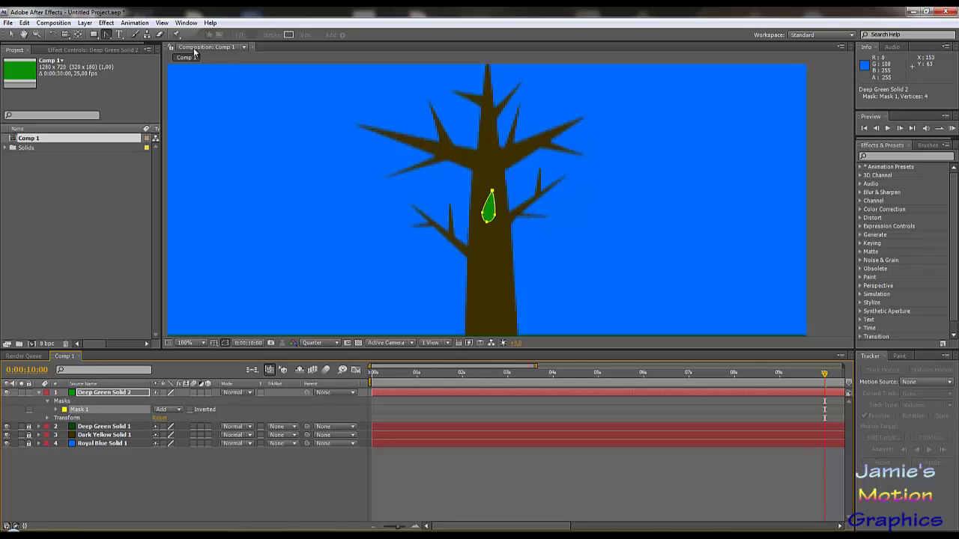
{"action": "left_click", "coordinate": [101, 393]}
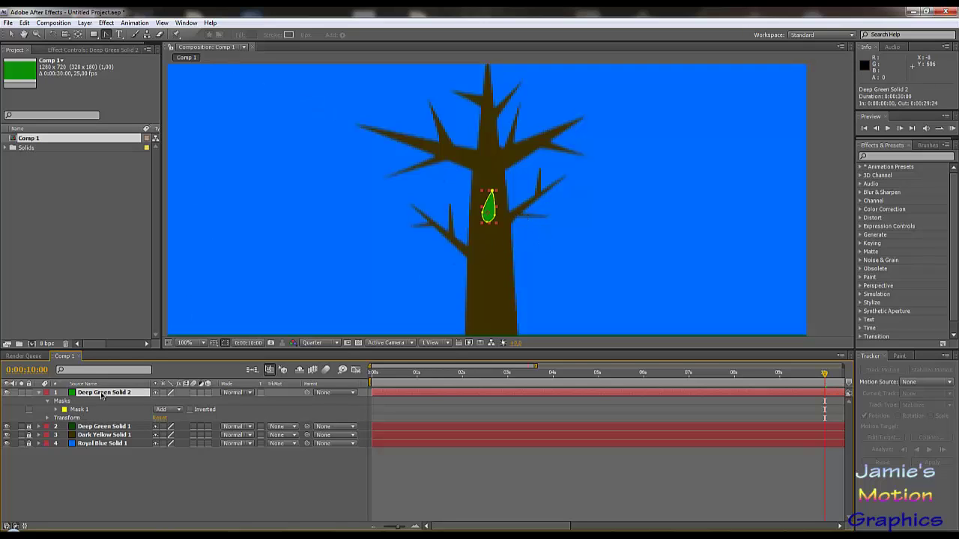
{"action": "key", "text": "p"}
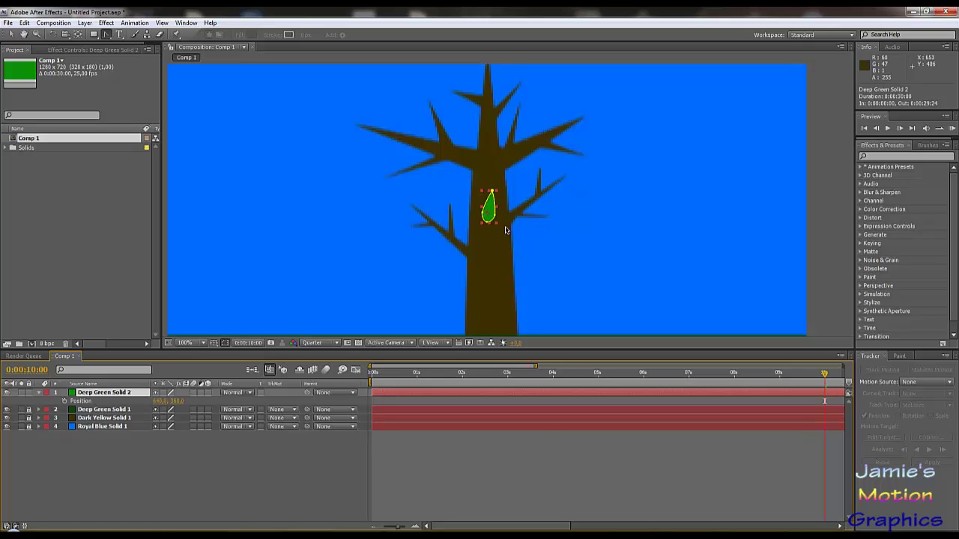
{"action": "scroll", "coordinate": [474, 235], "scroll_direction": "up", "scroll_amount": 1}
{"action": "scroll", "coordinate": [474, 235], "scroll_direction": "up", "scroll_amount": 1}
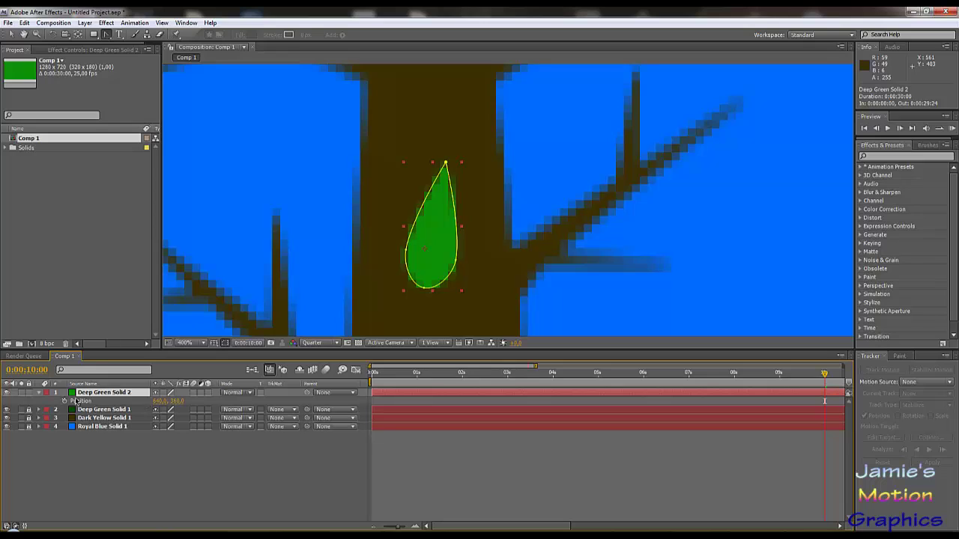
{"action": "left_click", "coordinate": [39, 392]}
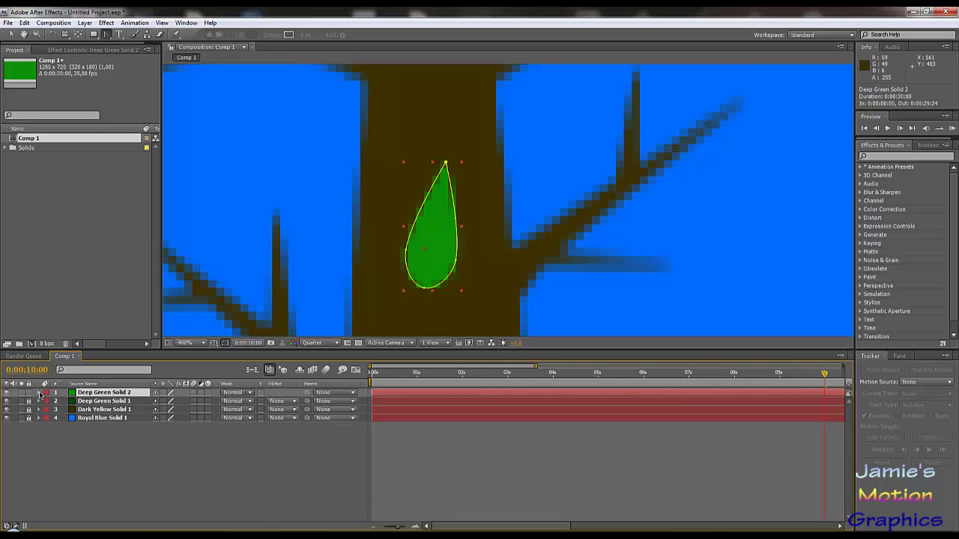
{"action": "left_click", "coordinate": [40, 393]}
{"action": "left_click", "coordinate": [92, 419]}
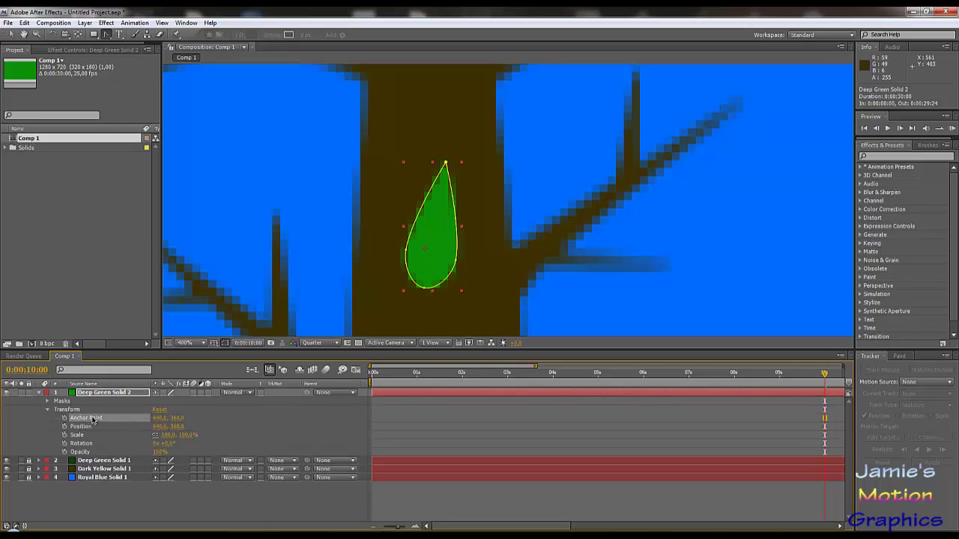
{"action": "left_click_drag", "start_coordinate": [178, 416], "coordinate": [159, 418]}
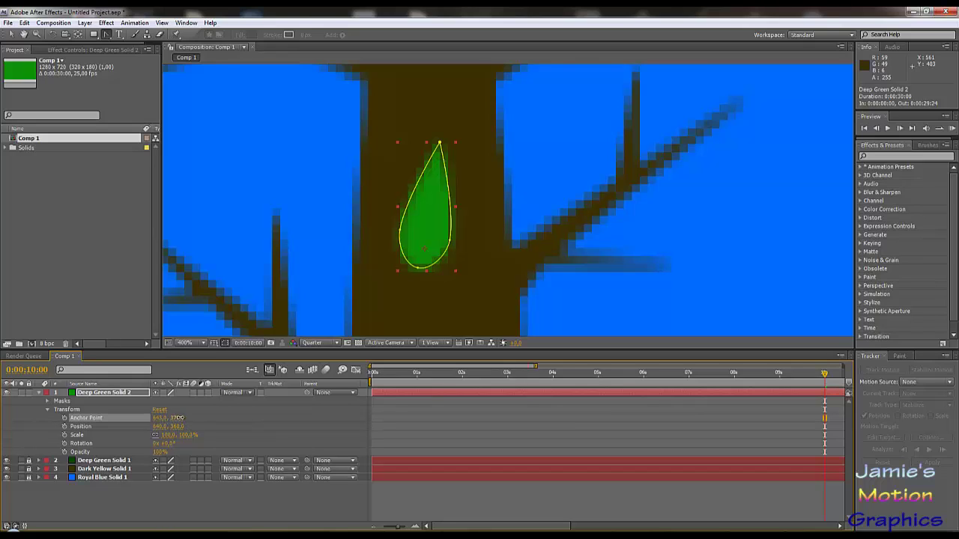
{"action": "left_click_drag", "start_coordinate": [178, 418], "coordinate": [163, 419]}
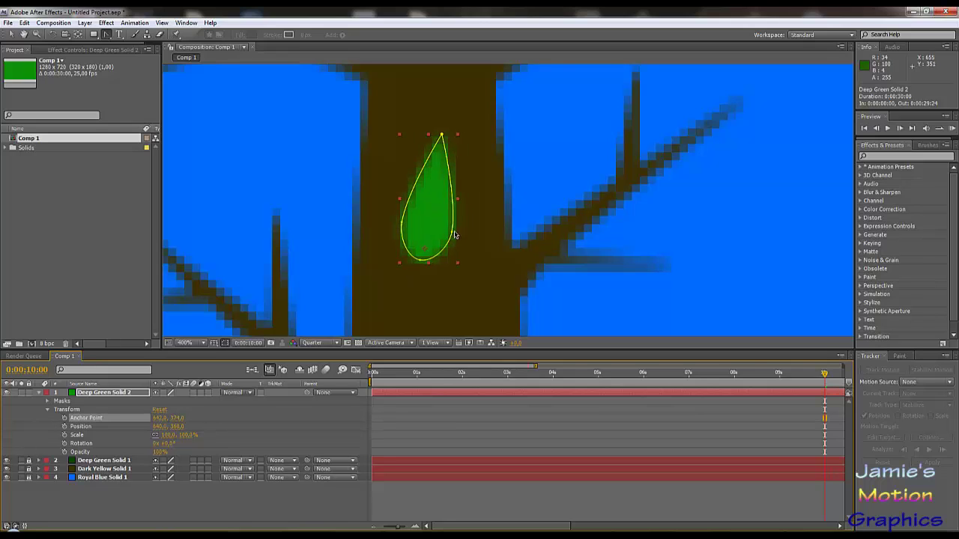
Rotate the leaf layer about its base to 1x +28°
{"action": "left_click", "coordinate": [111, 395]}
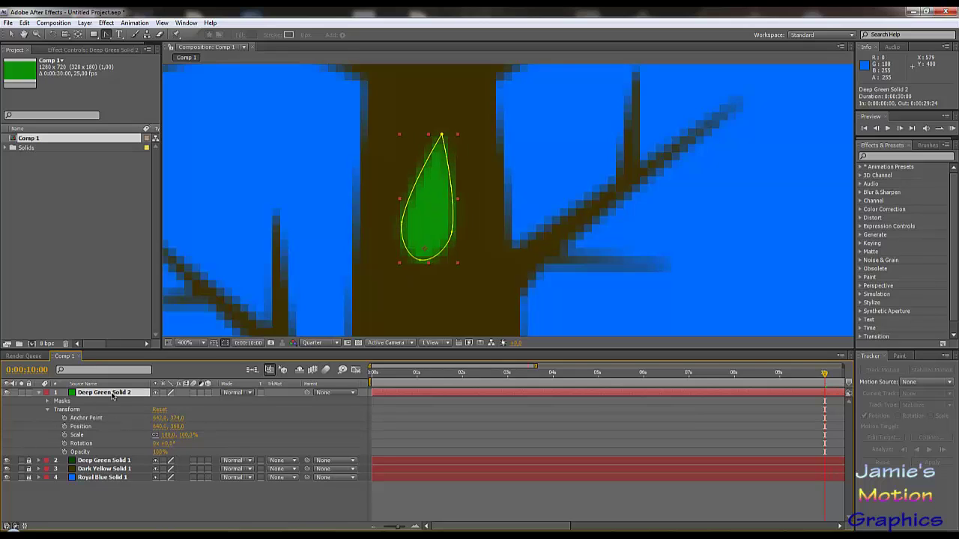
{"action": "key", "text": "r"}
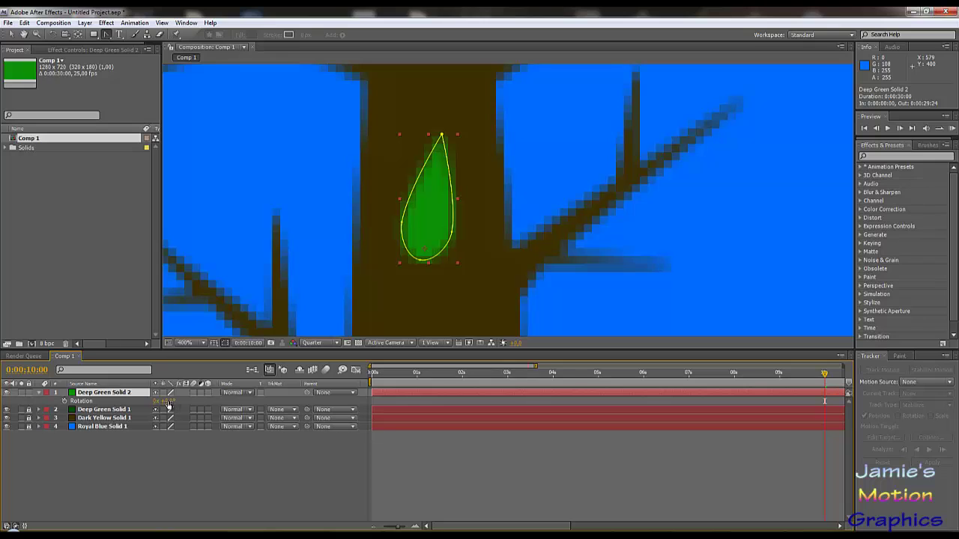
{"action": "left_click_drag", "start_coordinate": [168, 402], "coordinate": [403, 437]}
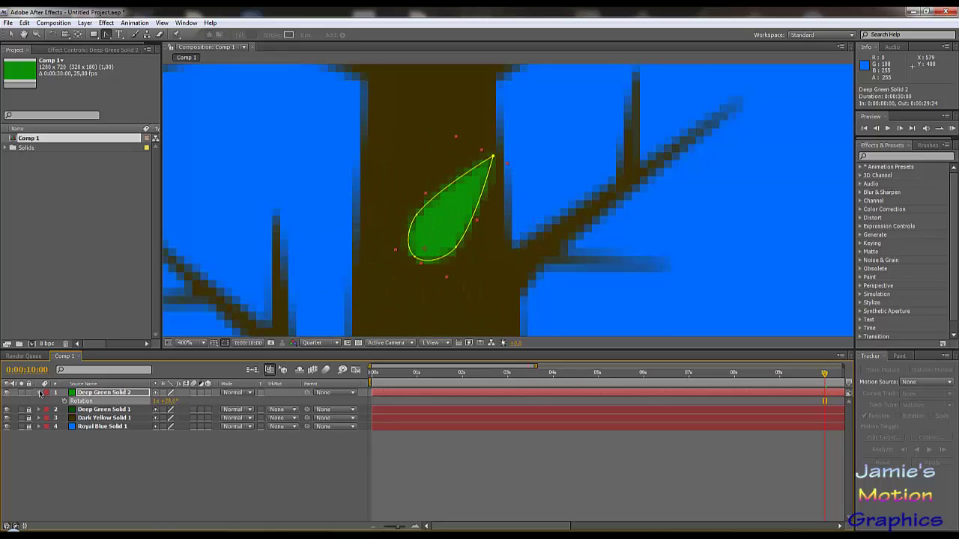
Swing the leaf about its base and reset the leaf layer's Rotation to 0x +0.0°
{"action": "left_click", "coordinate": [40, 393]}
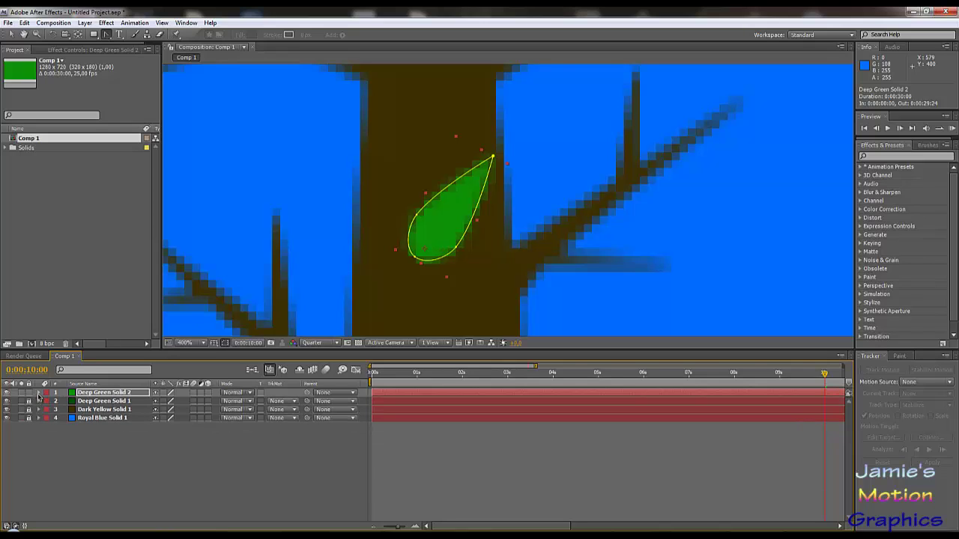
{"action": "left_click", "coordinate": [39, 394]}
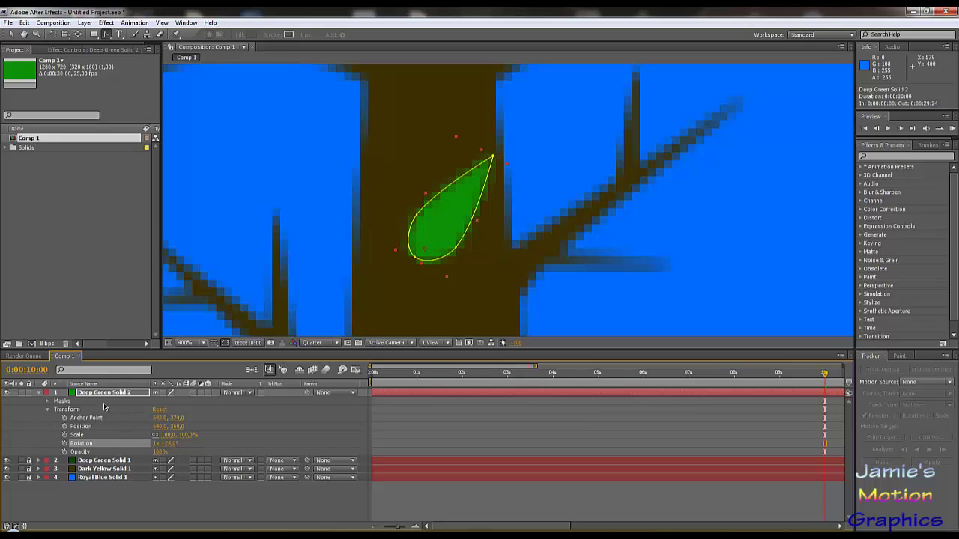
{"action": "left_click", "coordinate": [175, 444]}
{"action": "type", "text": "0"}
{"action": "key", "text": "Return"}
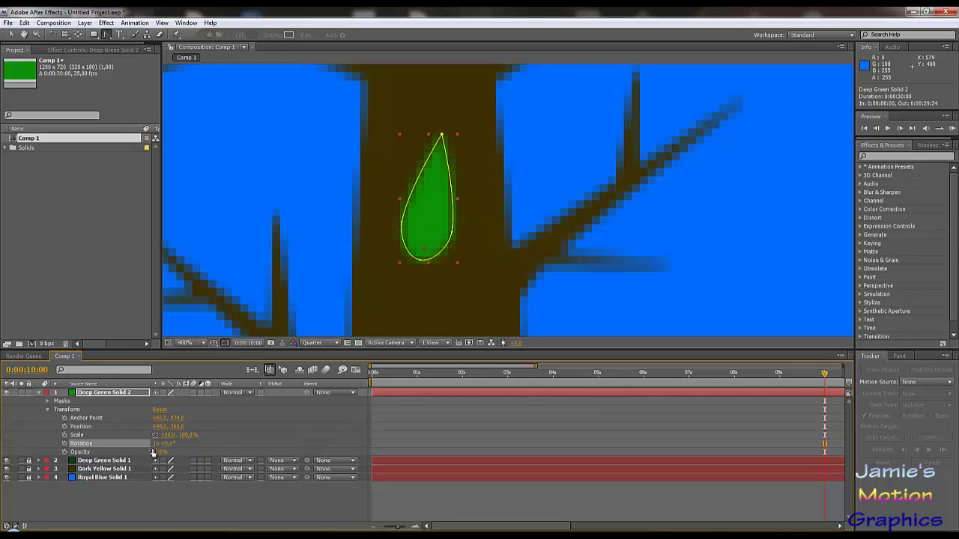
{"action": "left_click_drag", "start_coordinate": [168, 442], "coordinate": [149, 457]}
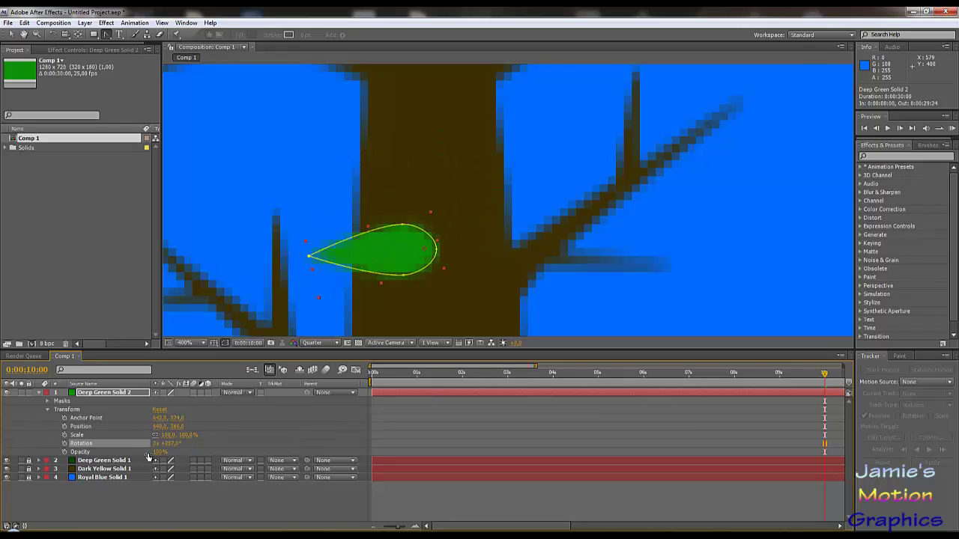
{"action": "left_click", "coordinate": [172, 444]}
{"action": "key", "text": "Return"}
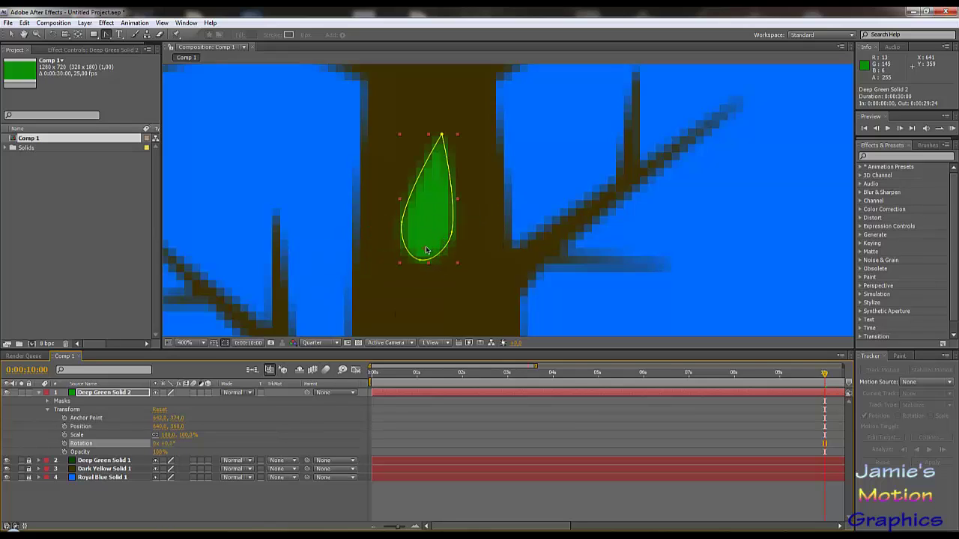
Offset the leaf layer's Anchor Point to a Y value of 455 and rotate the leaf to 0x -1.0° about it
{"action": "mouse_move", "coordinate": [176, 417]}
{"action": "left_mouse_down"}
{"action": "mouse_move", "coordinate": [233, 422]}
{"action": "mouse_move", "coordinate": [208, 425]}
{"action": "left_mouse_up"}
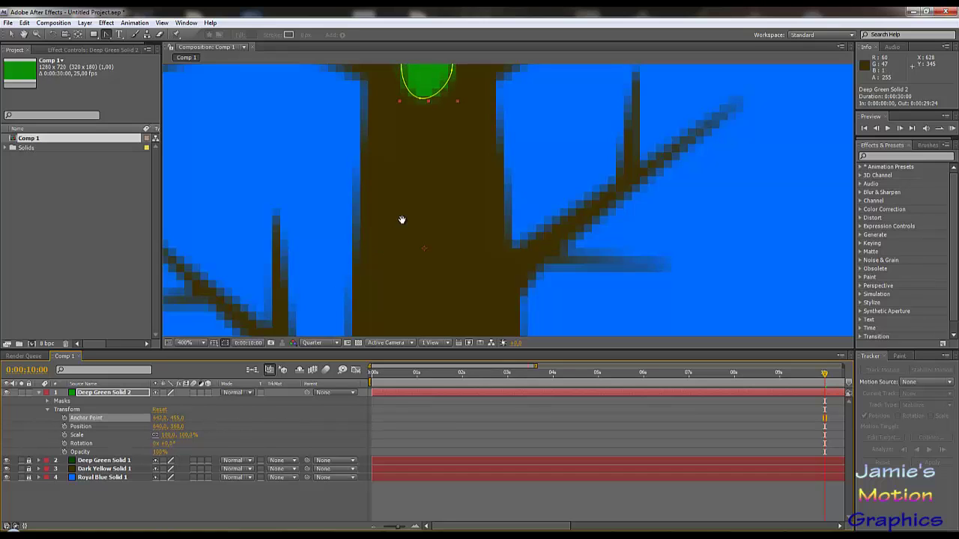
{"action": "scroll", "coordinate": [400, 221], "scroll_direction": "down", "scroll_amount": 2}
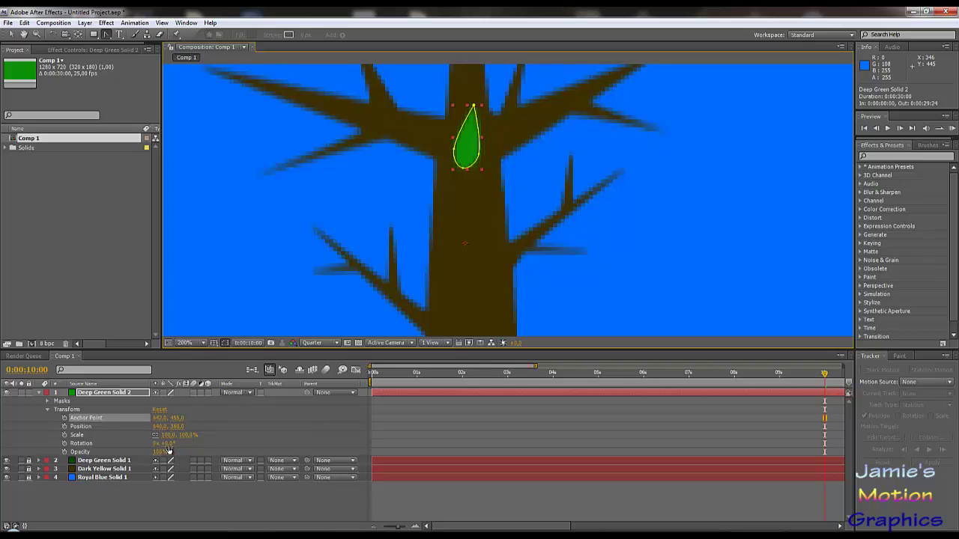
{"action": "left_click_drag", "start_coordinate": [166, 443], "coordinate": [146, 422]}
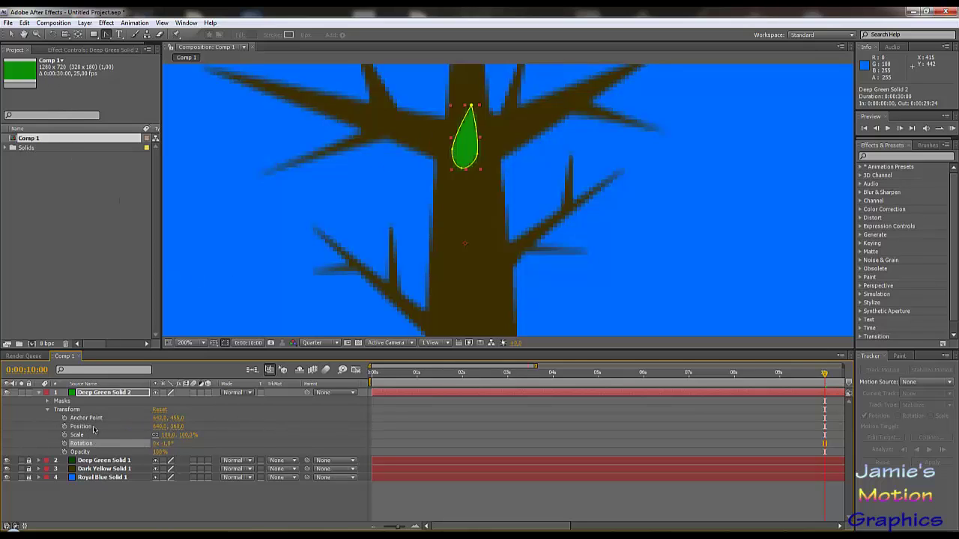
Return the leaf layer's Anchor Point to the rounded base of the leaf, with a Y value of 374
{"action": "left_click_drag", "start_coordinate": [177, 417], "coordinate": [133, 418]}
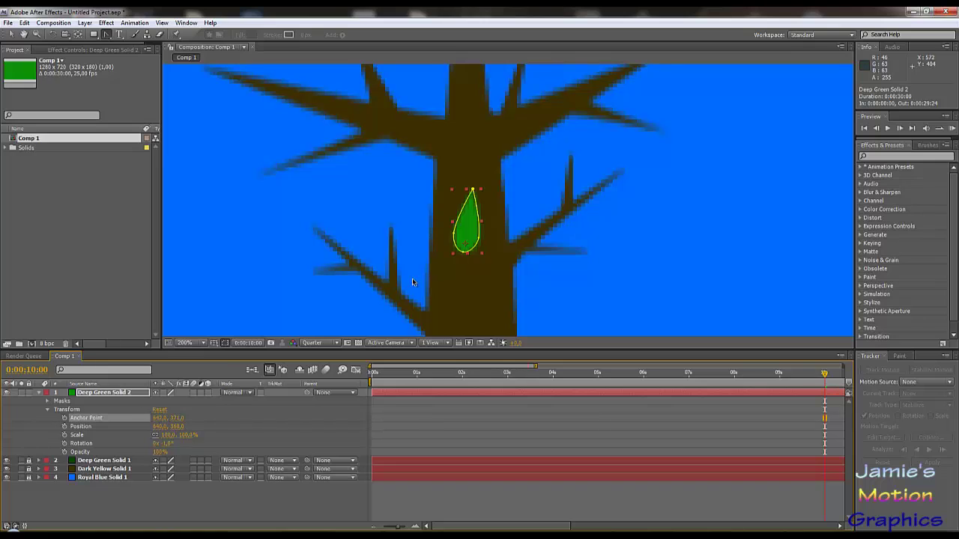
{"action": "scroll", "coordinate": [453, 247], "scroll_direction": "up", "scroll_amount": 2}
{"action": "scroll", "coordinate": [453, 222], "scroll_direction": "up", "scroll_amount": 1}
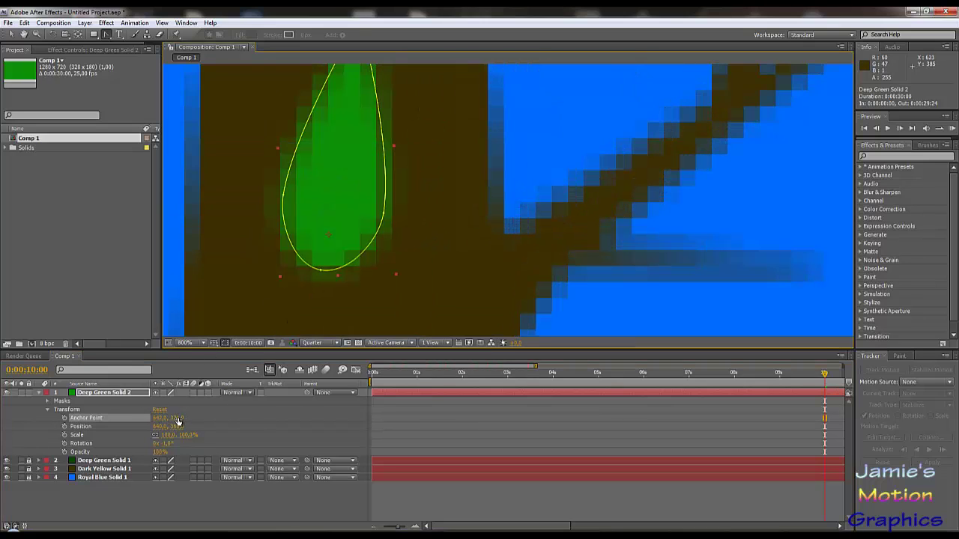
{"action": "left_click_drag", "start_coordinate": [178, 418], "coordinate": [179, 418]}
Move the leaf with the Selection tool onto the tip of the trunk, at about position 642, 52
{"action": "scroll", "coordinate": [330, 215], "scroll_direction": "down", "scroll_amount": 4}
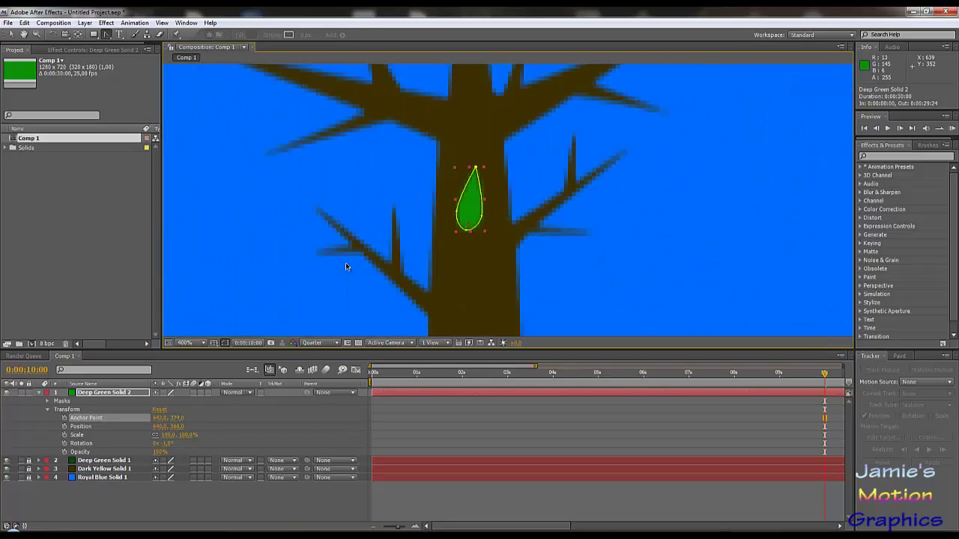
{"action": "scroll", "coordinate": [420, 260], "scroll_direction": "down", "scroll_amount": 2}
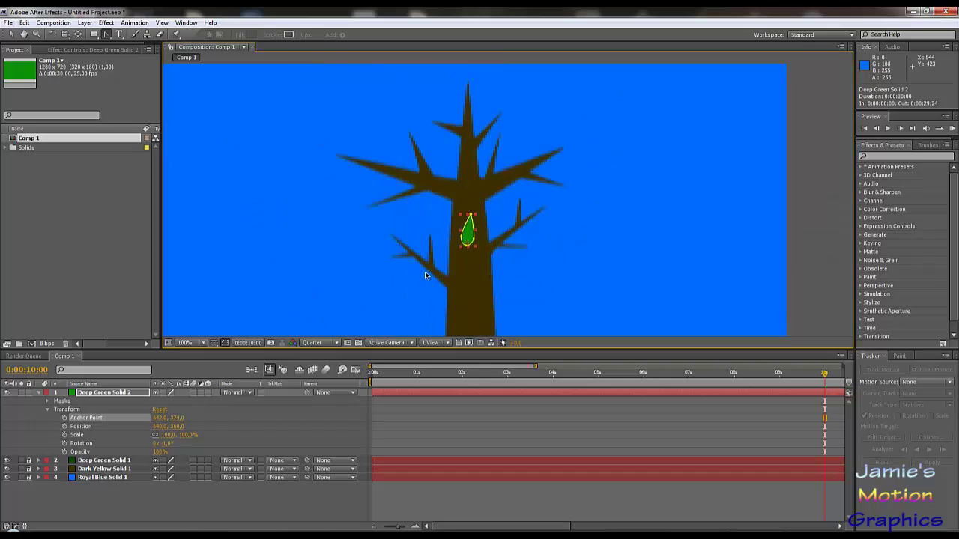
{"action": "left_click", "coordinate": [12, 34]}
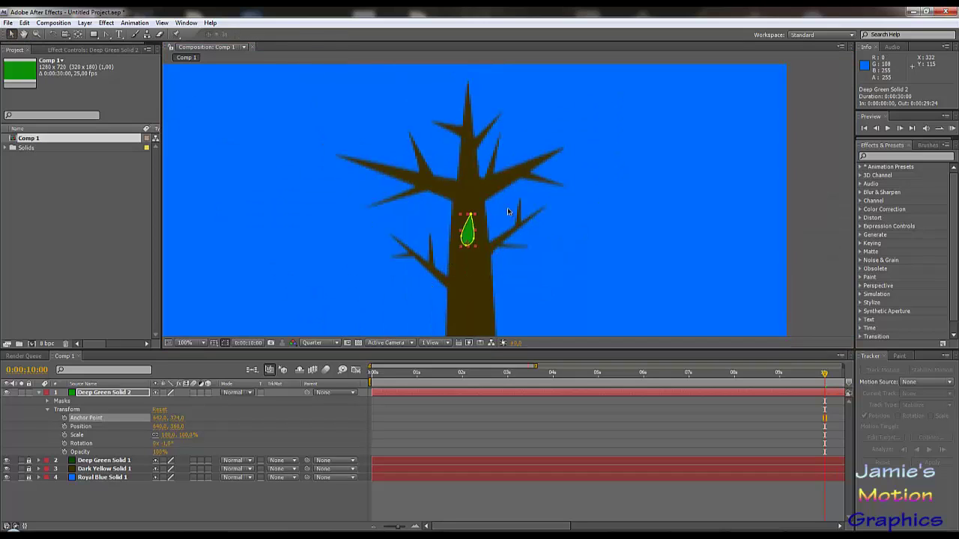
{"action": "left_click_drag", "start_coordinate": [466, 238], "coordinate": [469, 85]}
{"action": "scroll", "coordinate": [464, 219], "scroll_direction": "up", "scroll_amount": 3}
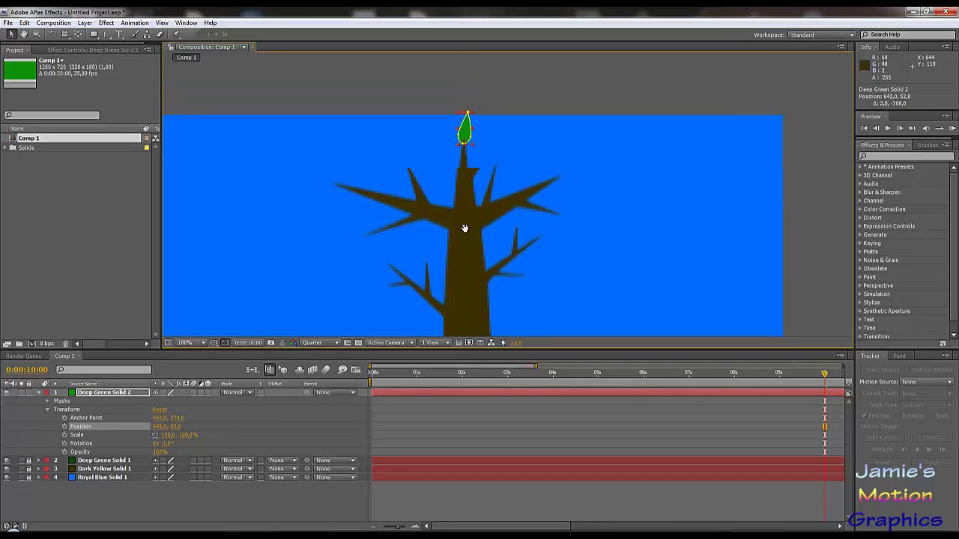
{"action": "scroll", "coordinate": [452, 238], "scroll_direction": "up", "scroll_amount": 1}
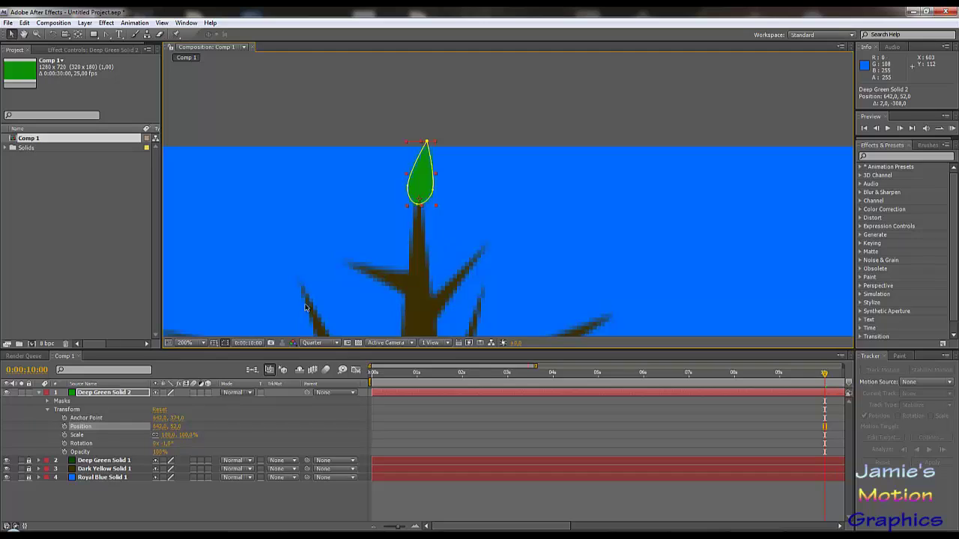
Duplicate the leaf layer and place the copy on the tip of the tree's long right branch, at about position 826, 175
{"action": "left_click", "coordinate": [39, 394]}
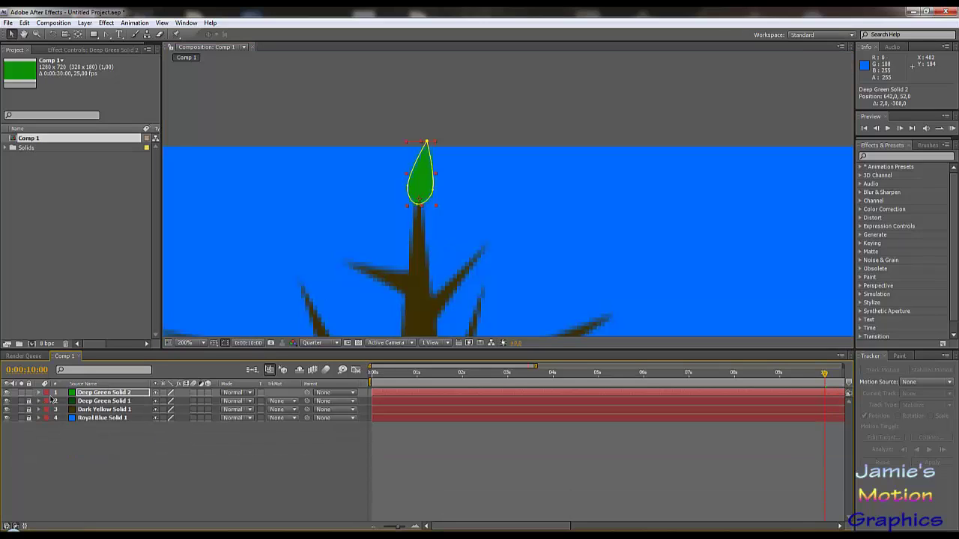
{"action": "left_click", "coordinate": [132, 394]}
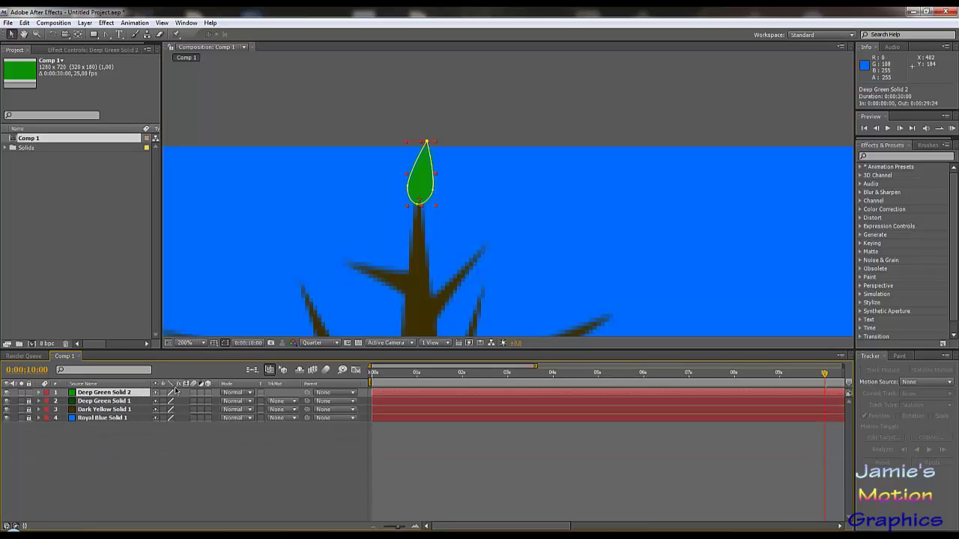
{"action": "scroll", "coordinate": [475, 277], "scroll_direction": "down", "scroll_amount": 2}
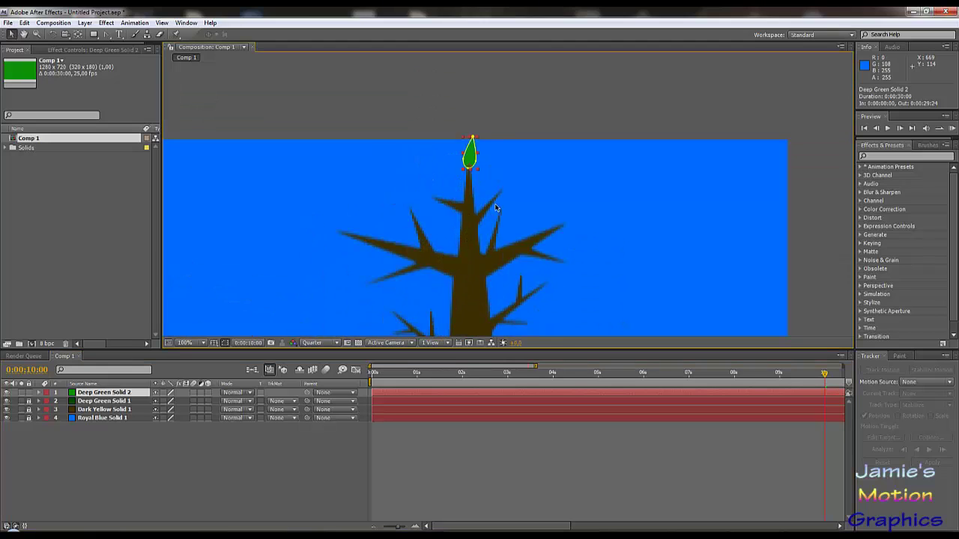
{"action": "key", "text": "ctrl+d"}
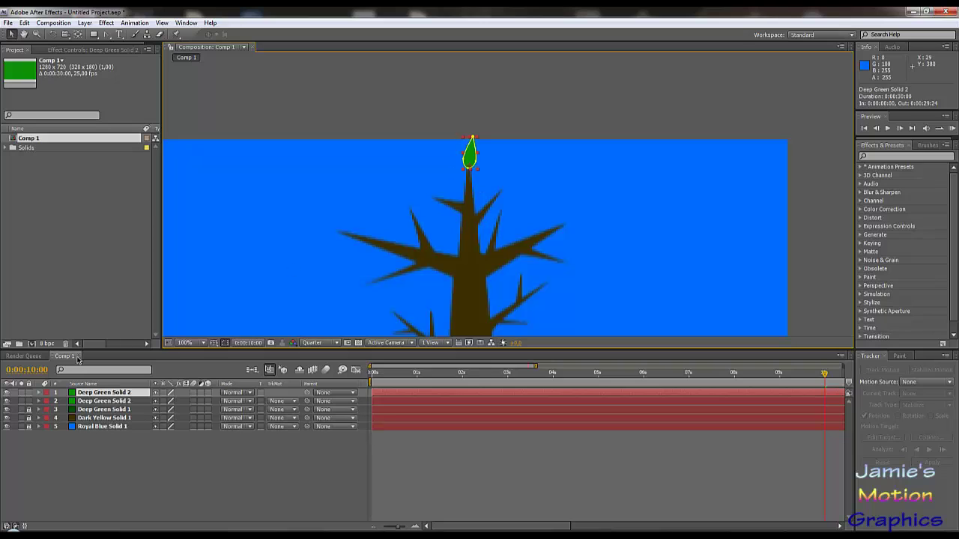
{"action": "left_click_drag", "start_coordinate": [492, 178], "coordinate": [565, 218]}
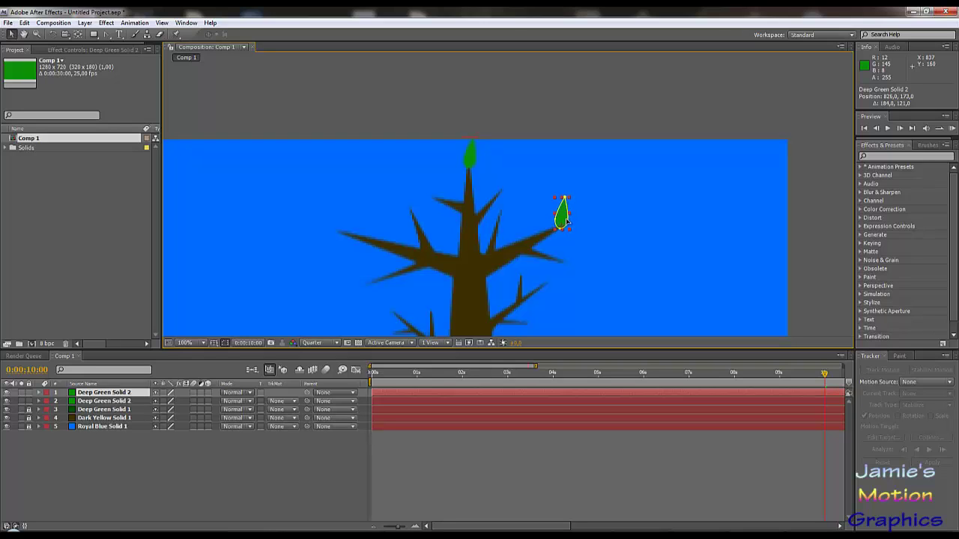
Rotate the right branch's leaf to point outward along the branch and scale it to 116%
{"action": "key", "text": "r"}
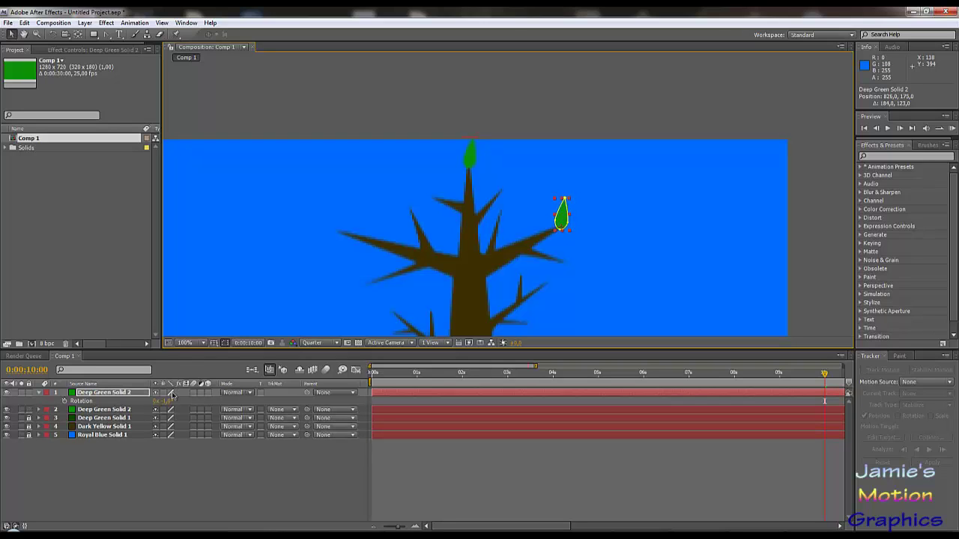
{"action": "left_click_drag", "start_coordinate": [165, 401], "coordinate": [208, 414]}
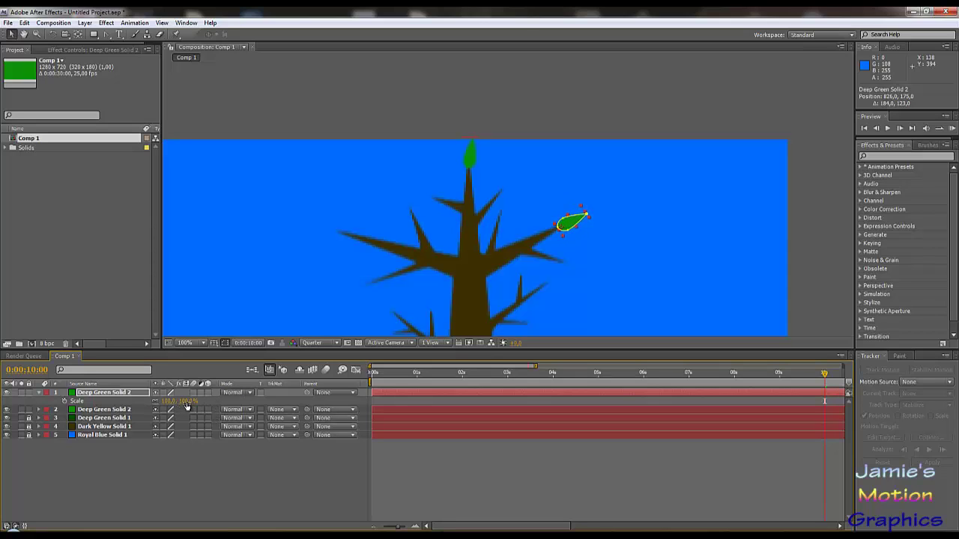
{"action": "key", "text": "s"}
{"action": "left_click_drag", "start_coordinate": [186, 402], "coordinate": [194, 404]}
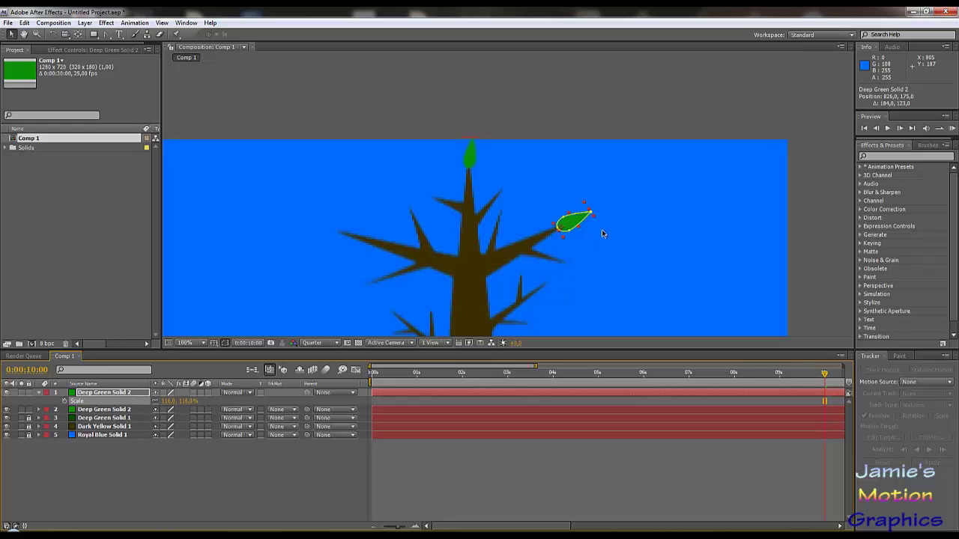
Duplicate the right leaf, move the copy to the long left branch's tip at about 382, 185, and rotate it to point outward
{"action": "key", "text": "ctrl+d"}
{"action": "left_click_drag", "start_coordinate": [574, 224], "coordinate": [352, 229]}
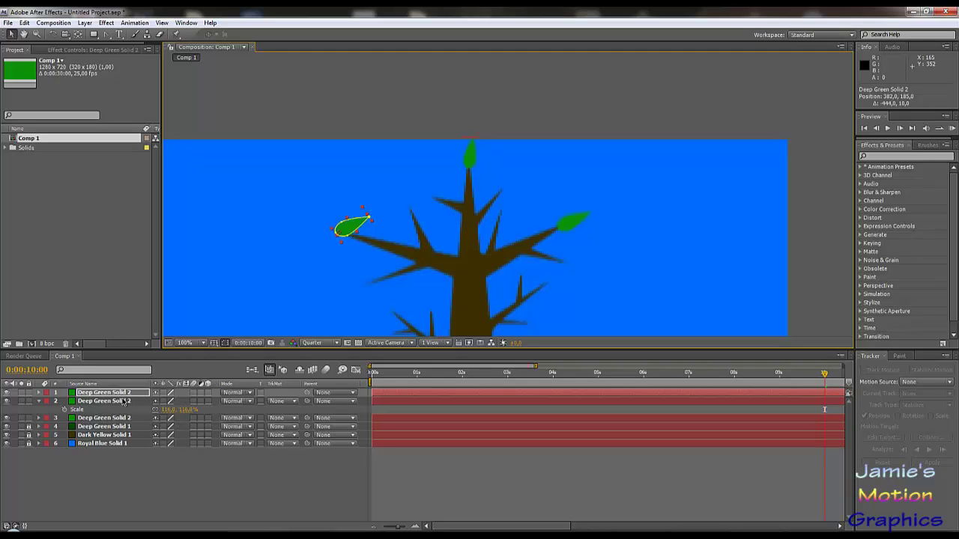
{"action": "key", "text": "r"}
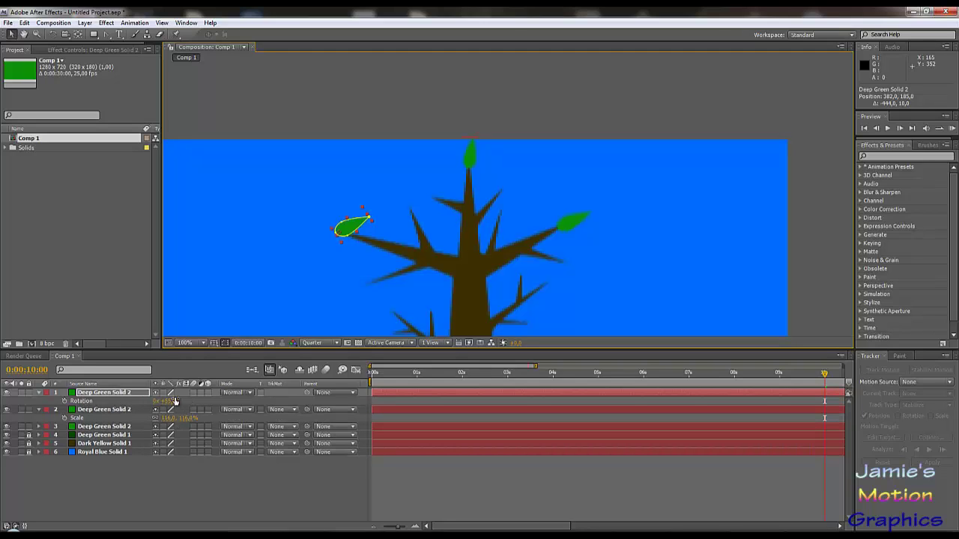
{"action": "left_click_drag", "start_coordinate": [169, 402], "coordinate": [247, 358]}
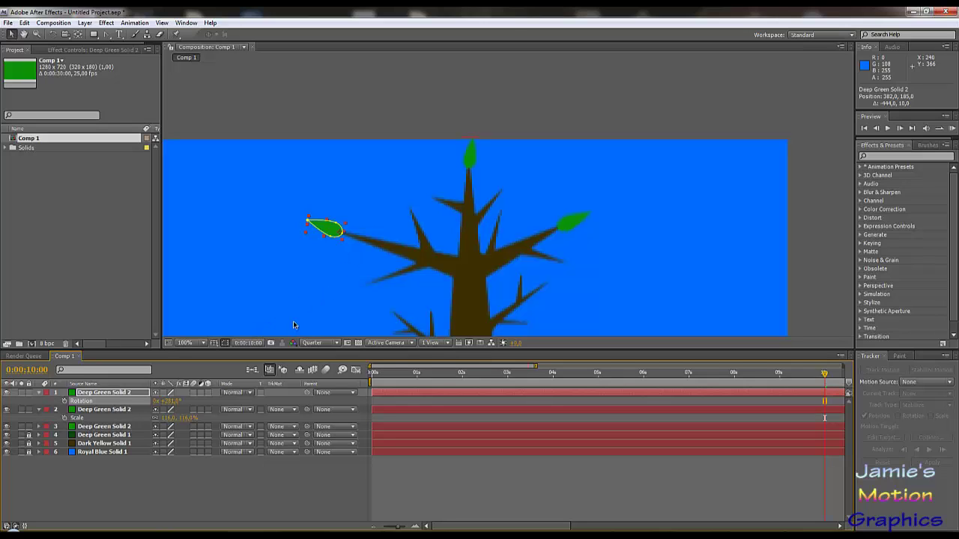
Duplicate the left leaf onto the upright left twig at about 530, 151, rotate it along the twig and scale it to 82%
{"action": "key", "text": "ctrl+d"}
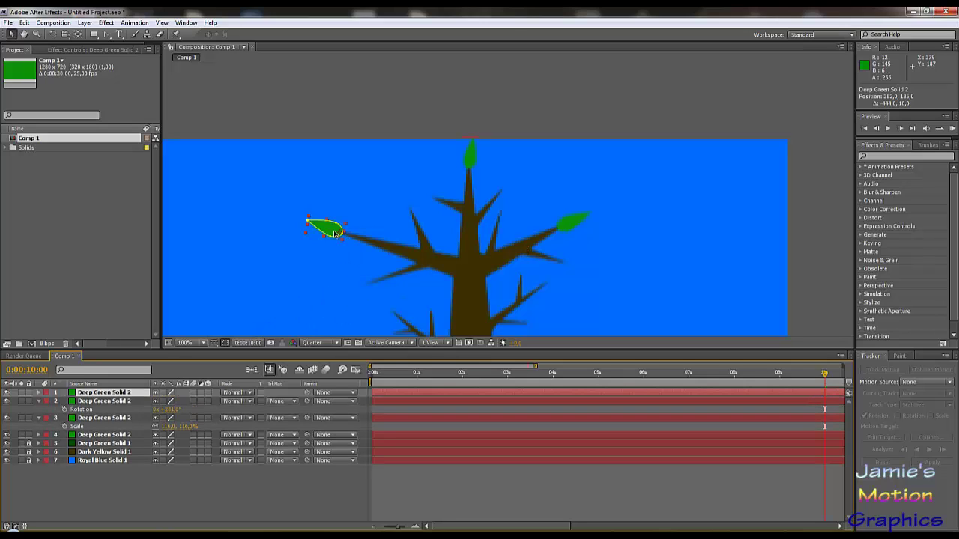
{"action": "left_click_drag", "start_coordinate": [335, 233], "coordinate": [433, 204]}
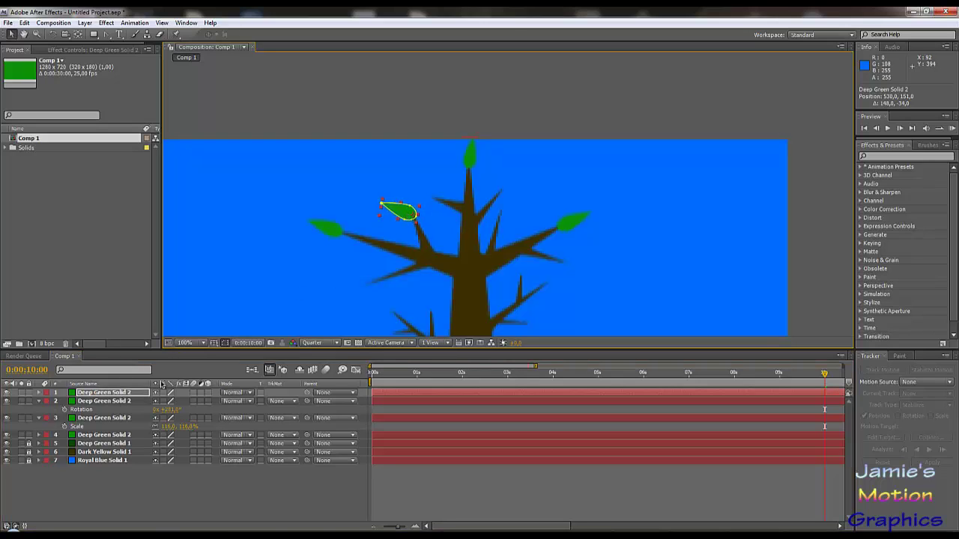
{"action": "key", "text": "r"}
{"action": "mouse_move", "coordinate": [166, 400]}
{"action": "left_mouse_down"}
{"action": "mouse_move", "coordinate": [197, 399]}
{"action": "mouse_move", "coordinate": [169, 401]}
{"action": "left_mouse_up"}
{"action": "key", "text": "s"}
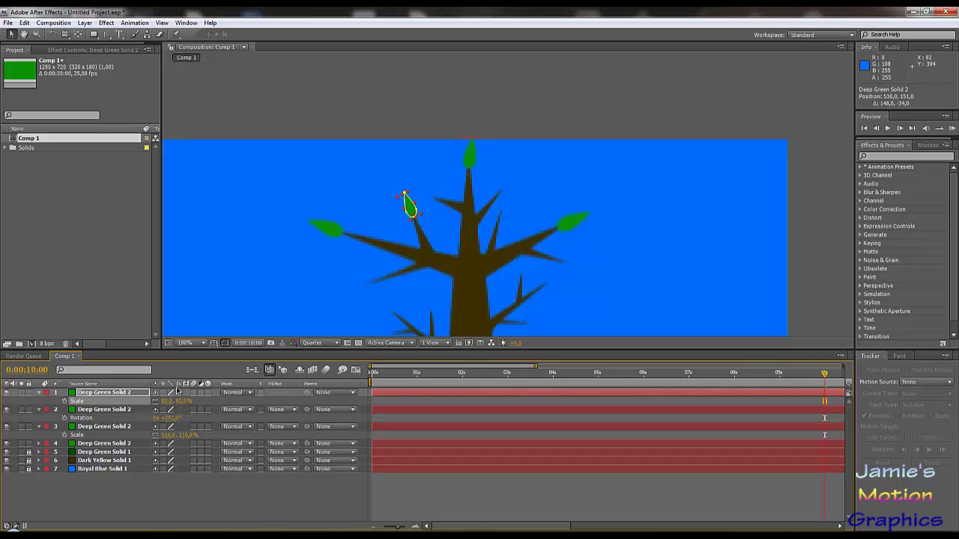
Duplicate the small leaf onto the left branch's lower twig at about 451, 286 and rotate it to point outward and down
{"action": "key", "text": "ctrl+d"}
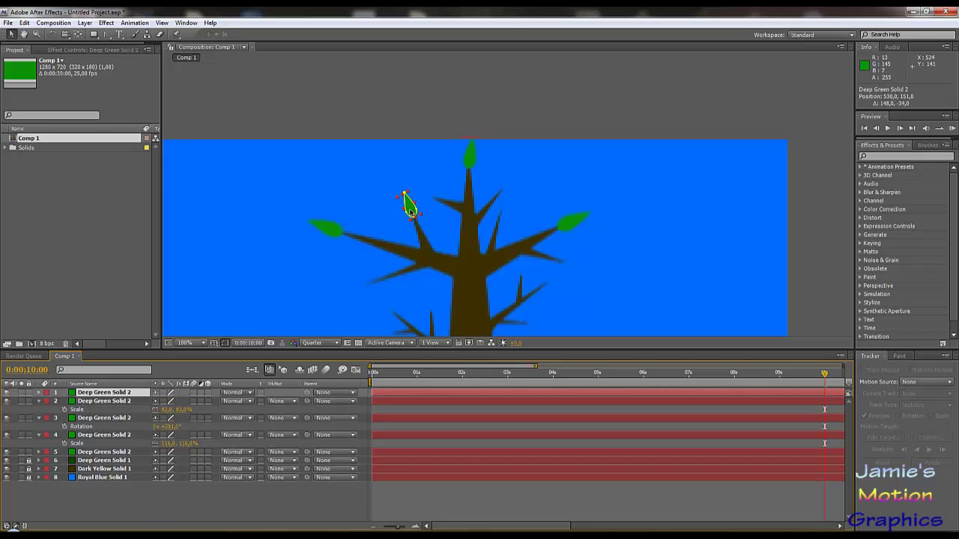
{"action": "left_click_drag", "start_coordinate": [407, 212], "coordinate": [364, 271]}
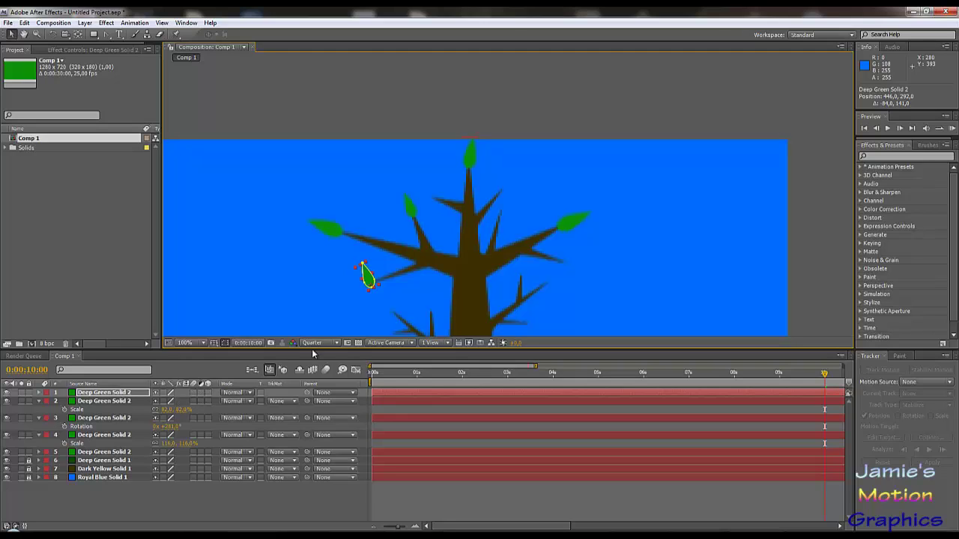
{"action": "key", "text": "r"}
{"action": "left_click", "coordinate": [165, 401]}
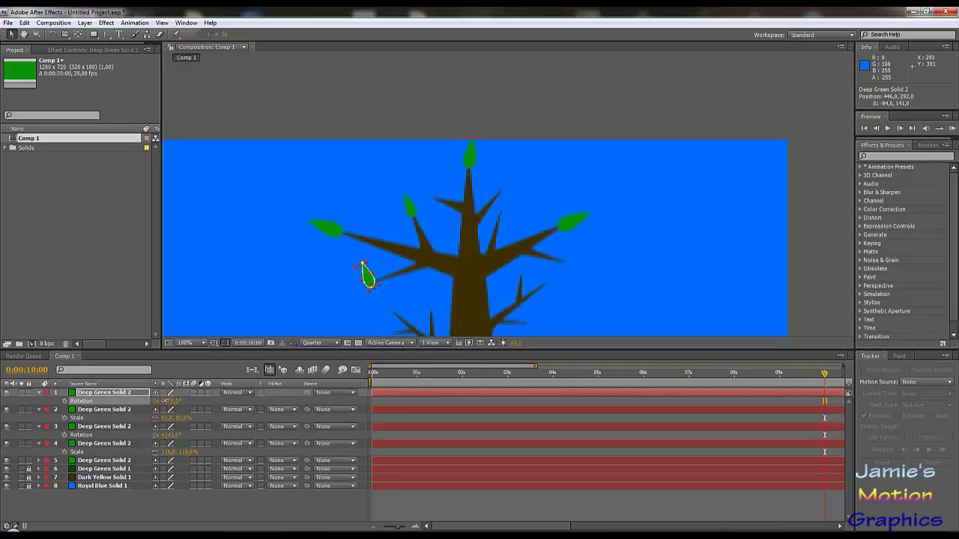
{"action": "left_click_drag", "start_coordinate": [165, 401], "coordinate": [129, 406]}
{"action": "left_click_drag", "start_coordinate": [367, 289], "coordinate": [369, 286]}
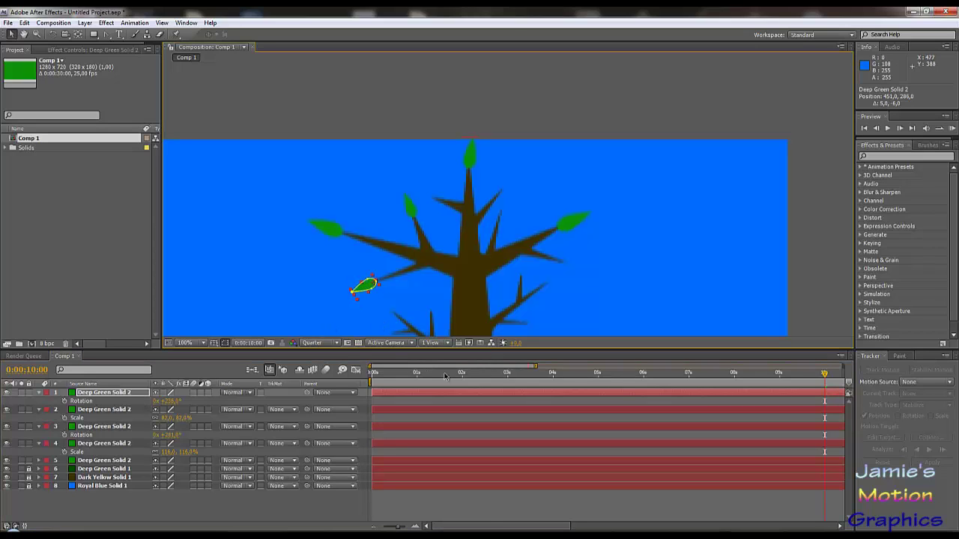
Delete the four duplicated leaf layers, keeping only the original leaf at the treetop
{"action": "mouse_move", "coordinate": [823, 374]}
{"action": "left_mouse_down"}
{"action": "mouse_move", "coordinate": [600, 373]}
{"action": "mouse_move", "coordinate": [765, 373]}
{"action": "mouse_move", "coordinate": [823, 388]}
{"action": "left_mouse_up"}
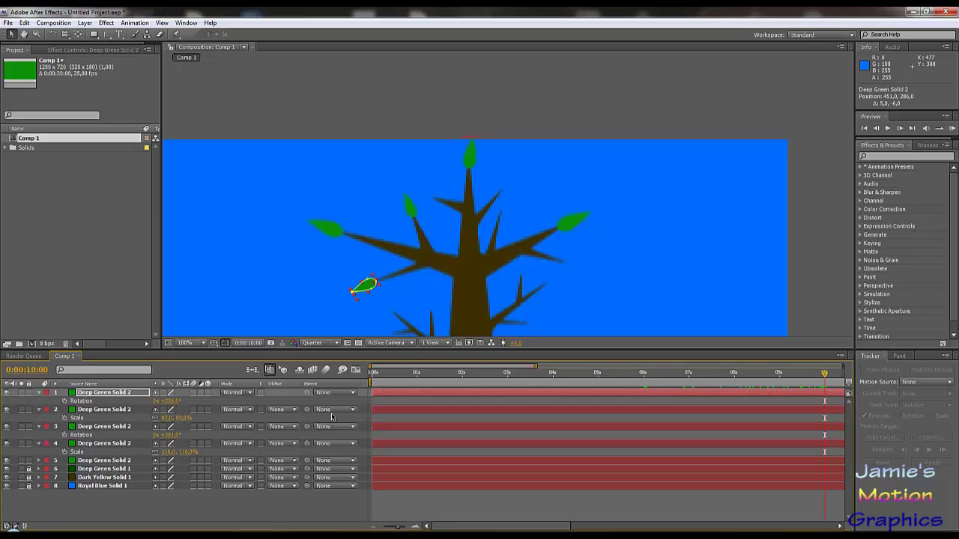
{"action": "left_click", "coordinate": [110, 427], "text": "shift"}
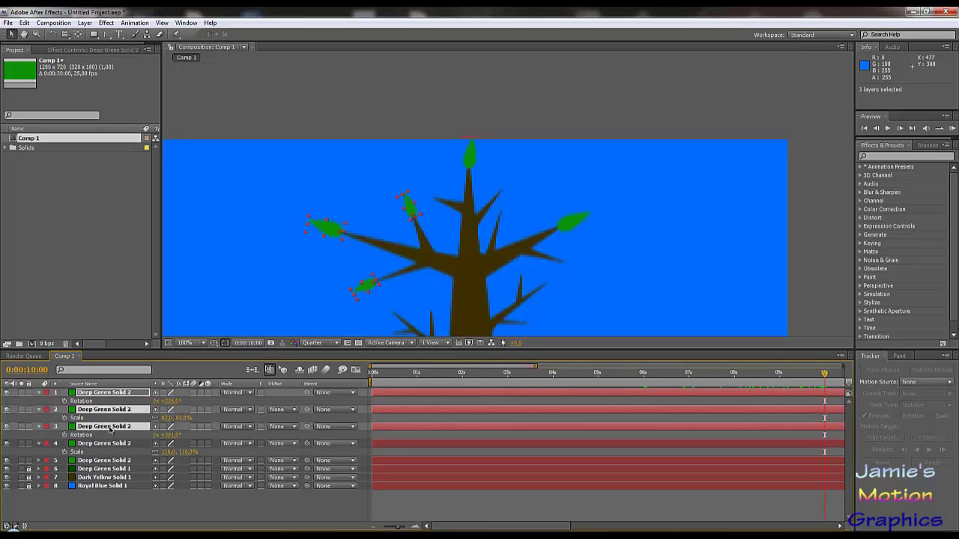
{"action": "left_click", "coordinate": [107, 447], "text": "shift"}
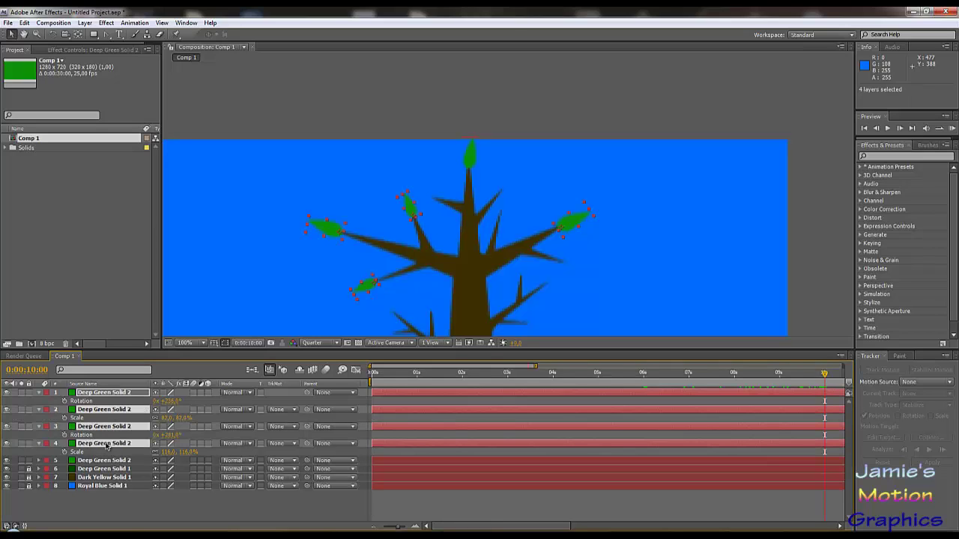
{"action": "key", "text": "Delete"}
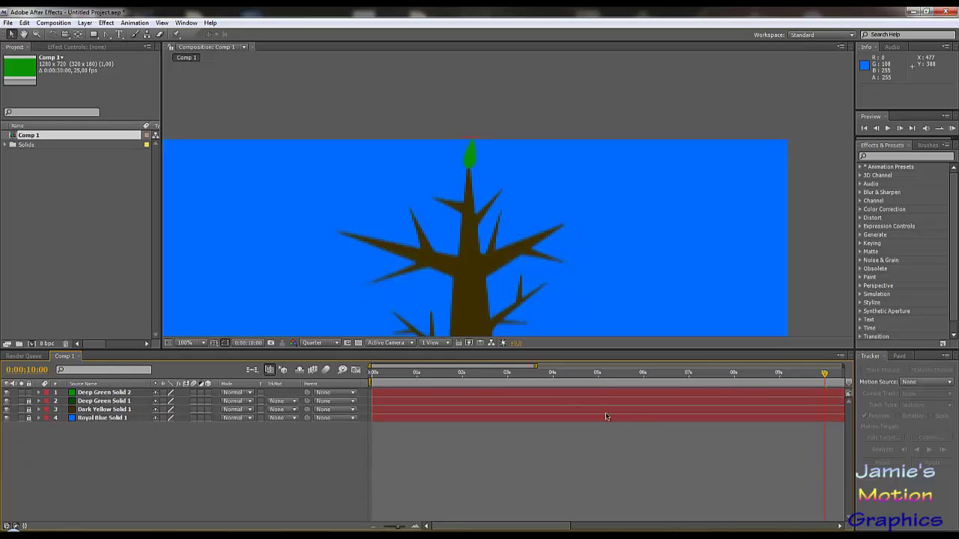
Set a Mask Path keyframe for the treetop leaf's Mask 1 at 0:00:10:00
{"action": "left_click", "coordinate": [39, 393]}
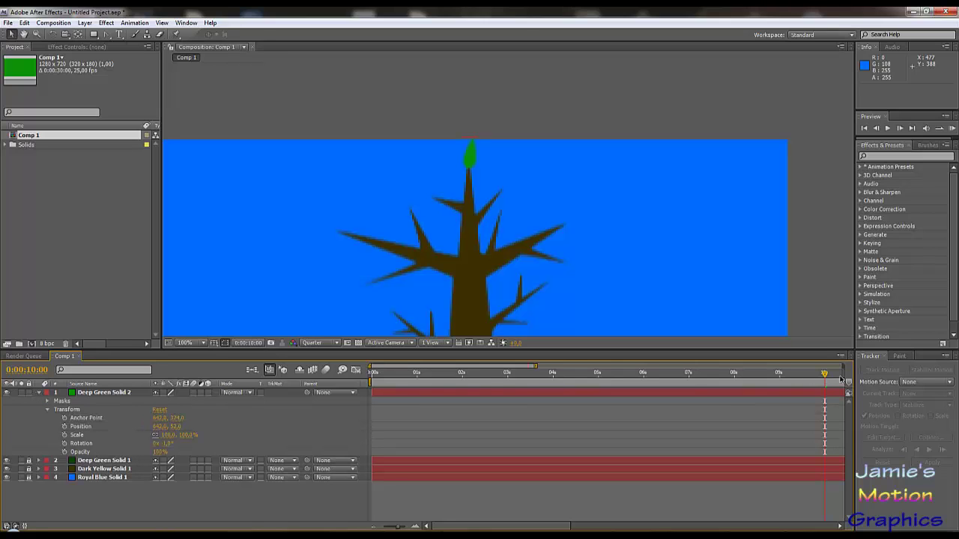
{"action": "left_click_drag", "start_coordinate": [824, 376], "coordinate": [804, 386]}
{"action": "left_click_drag", "start_coordinate": [708, 442], "coordinate": [454, 433]}
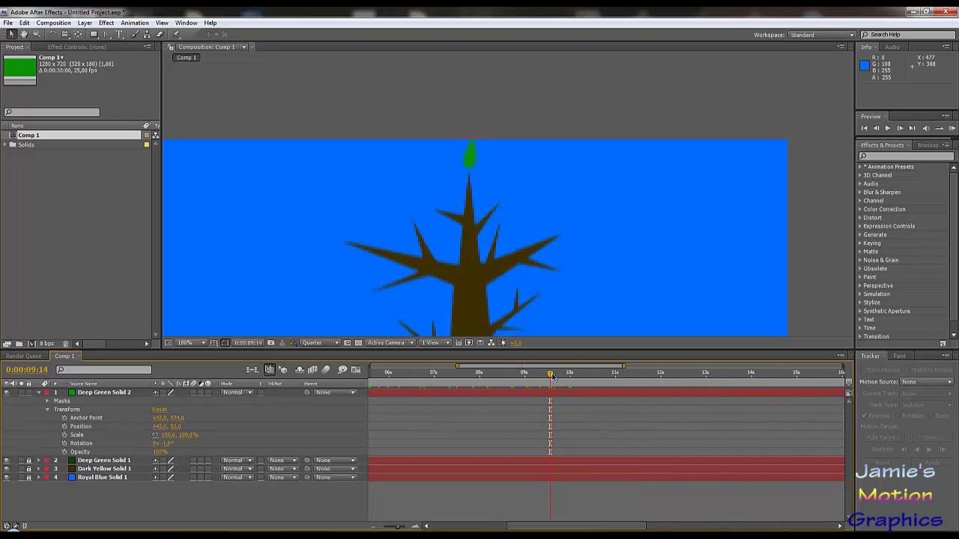
{"action": "mouse_move", "coordinate": [552, 377]}
{"action": "left_mouse_down"}
{"action": "mouse_move", "coordinate": [595, 378]}
{"action": "mouse_move", "coordinate": [569, 378]}
{"action": "left_mouse_up"}
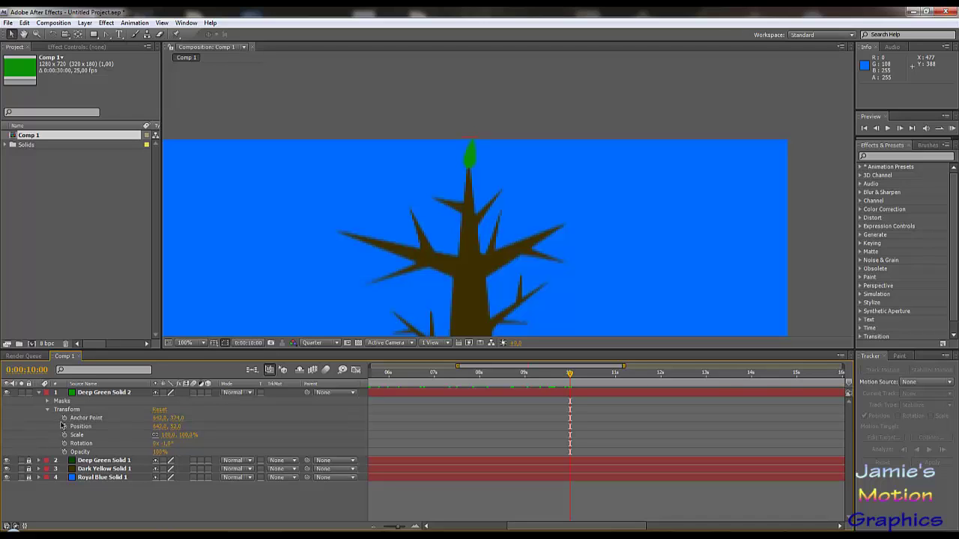
{"action": "left_click", "coordinate": [48, 402]}
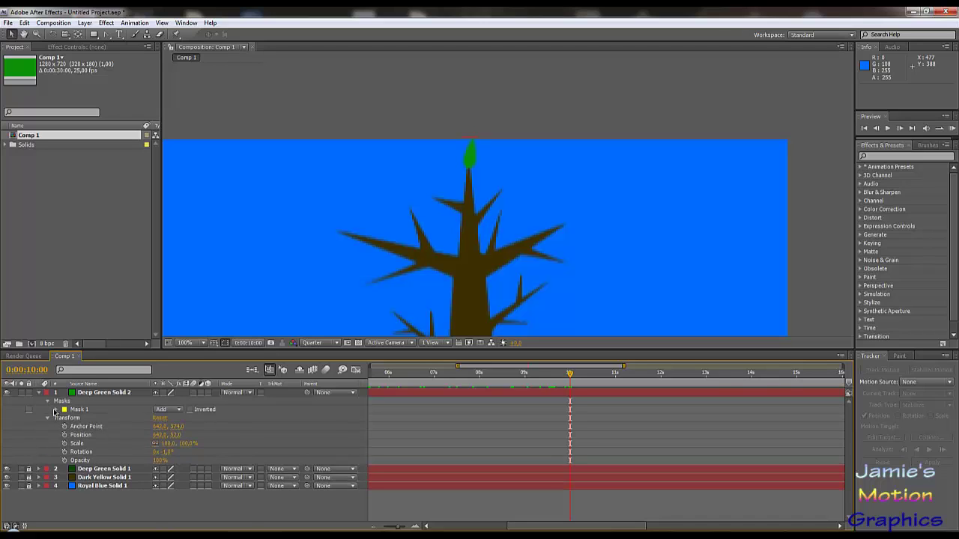
{"action": "left_click", "coordinate": [54, 411]}
{"action": "left_click", "coordinate": [73, 418]}
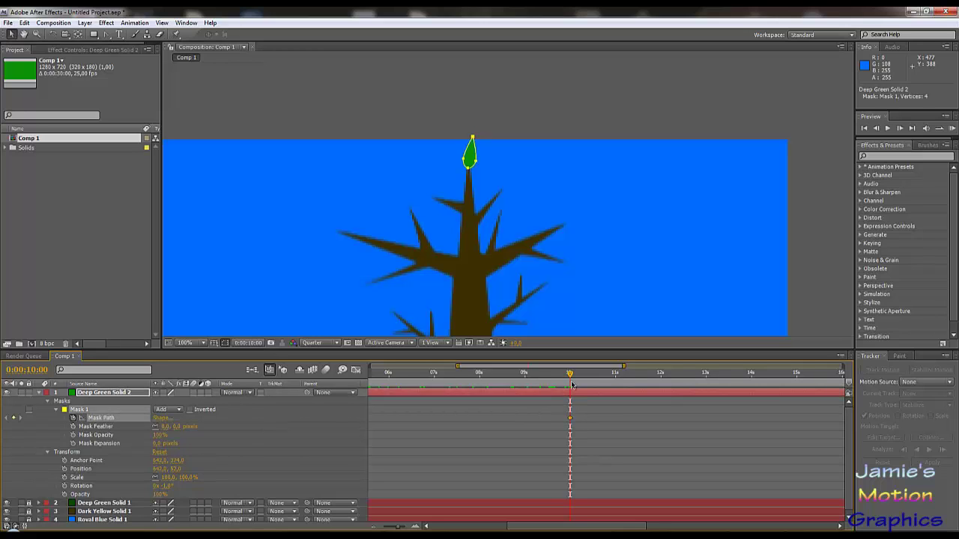
Add a second Mask Path keyframe holding the full leaf shape at 0:00:13:00
{"action": "left_click_drag", "start_coordinate": [571, 373], "coordinate": [774, 387]}
{"action": "left_click_drag", "start_coordinate": [714, 386], "coordinate": [706, 384]}
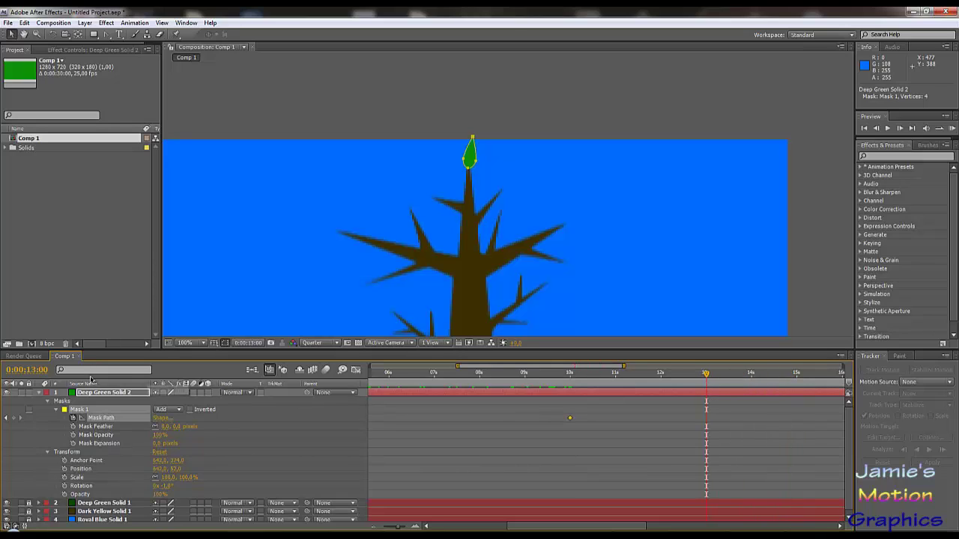
{"action": "left_click", "coordinate": [14, 418]}
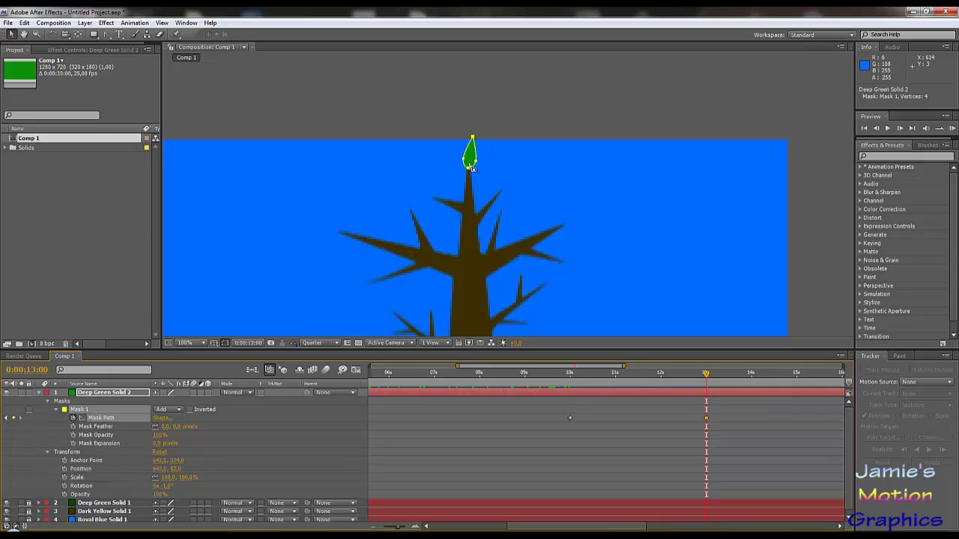
At 0:00:10:00, collapse the leaf's mask vertices together onto the tip of the trunk
{"action": "left_click_drag", "start_coordinate": [707, 376], "coordinate": [571, 393]}
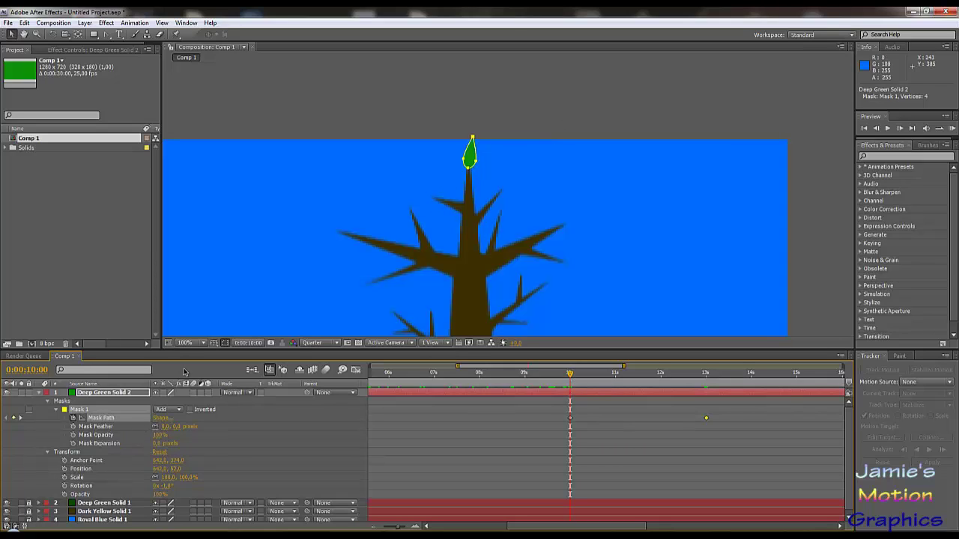
{"action": "scroll", "coordinate": [457, 196], "scroll_direction": "up", "scroll_amount": 1}
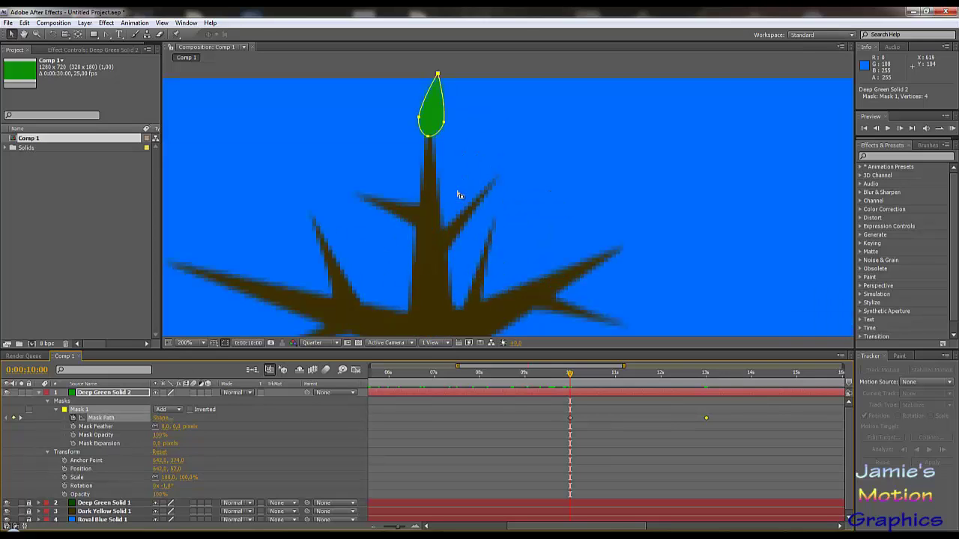
{"action": "left_click_drag", "start_coordinate": [428, 142], "coordinate": [463, 218]}
{"action": "scroll", "coordinate": [463, 218], "scroll_direction": "up", "scroll_amount": 1}
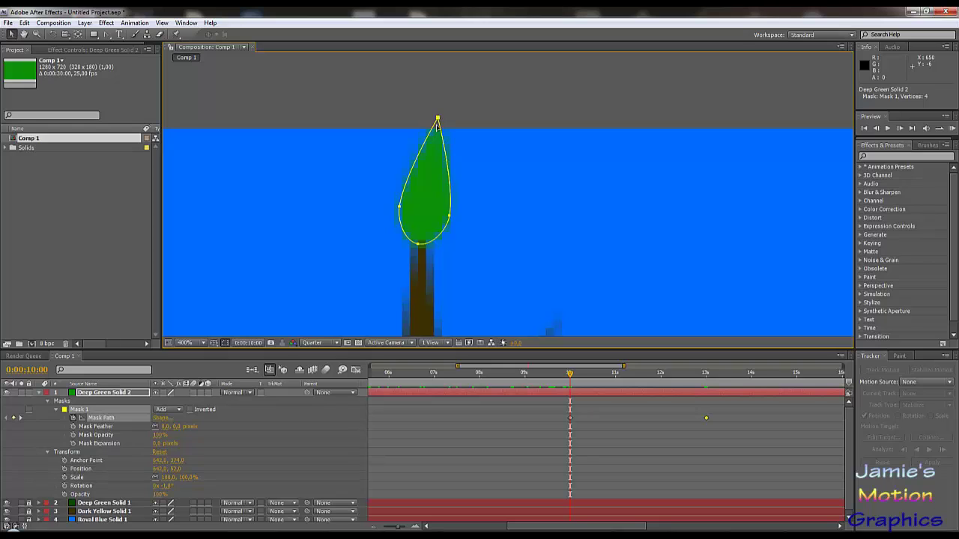
{"action": "left_click_drag", "start_coordinate": [438, 121], "coordinate": [431, 154]}
{"action": "key", "text": "ctrl+z"}
{"action": "left_click_drag", "start_coordinate": [425, 110], "coordinate": [421, 234]}
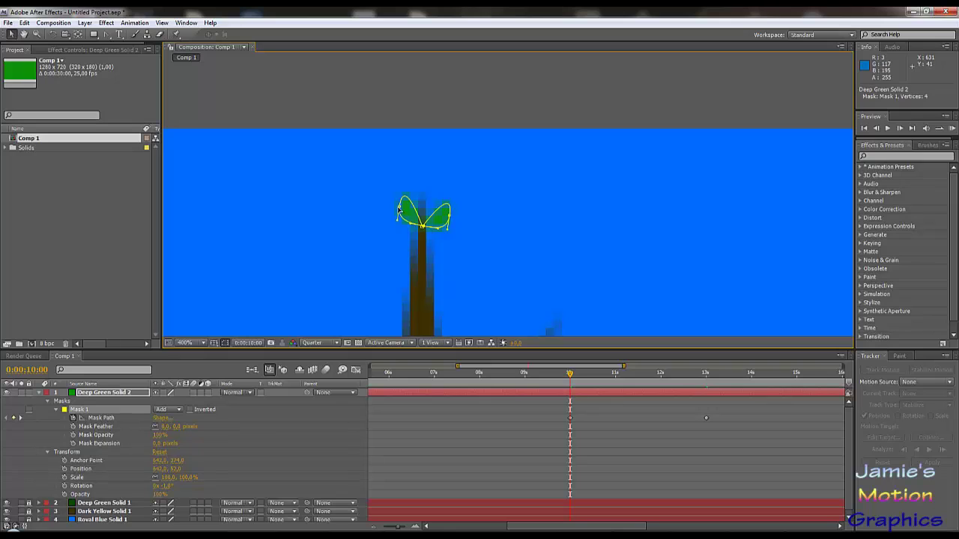
{"action": "left_click_drag", "start_coordinate": [401, 209], "coordinate": [421, 229]}
{"action": "left_click", "coordinate": [395, 239]}
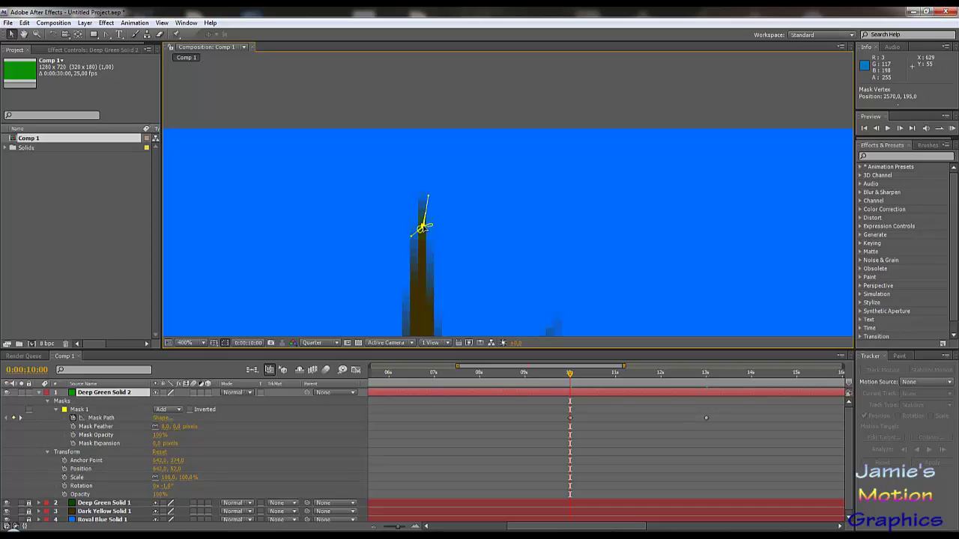
Convert the collapsed mask's curved vertices to corner points so the leaf shape shrinks to almost nothing
{"action": "key", "text": "period"}
{"action": "key", "text": "period"}
{"action": "left_click_drag", "start_coordinate": [240, 289], "coordinate": [552, 184]}
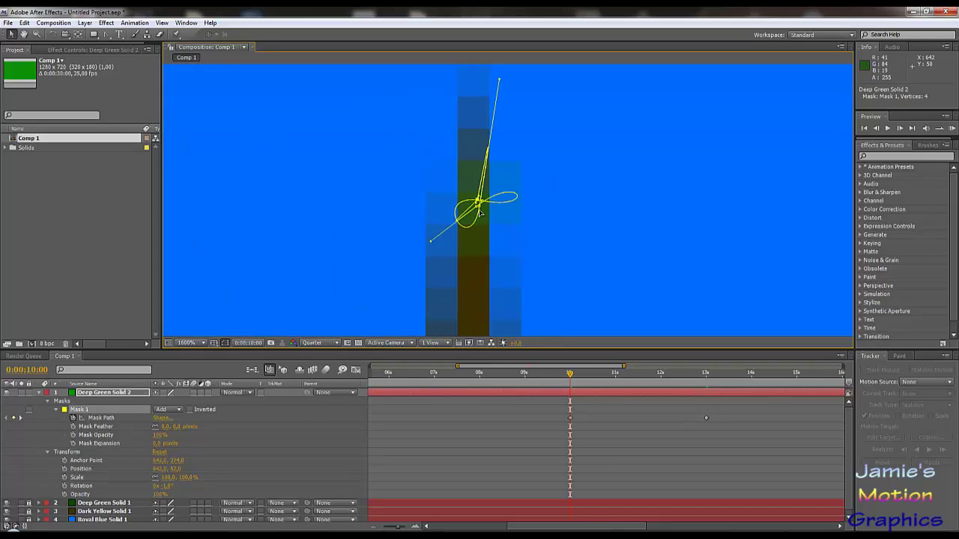
{"action": "key", "text": "g"}
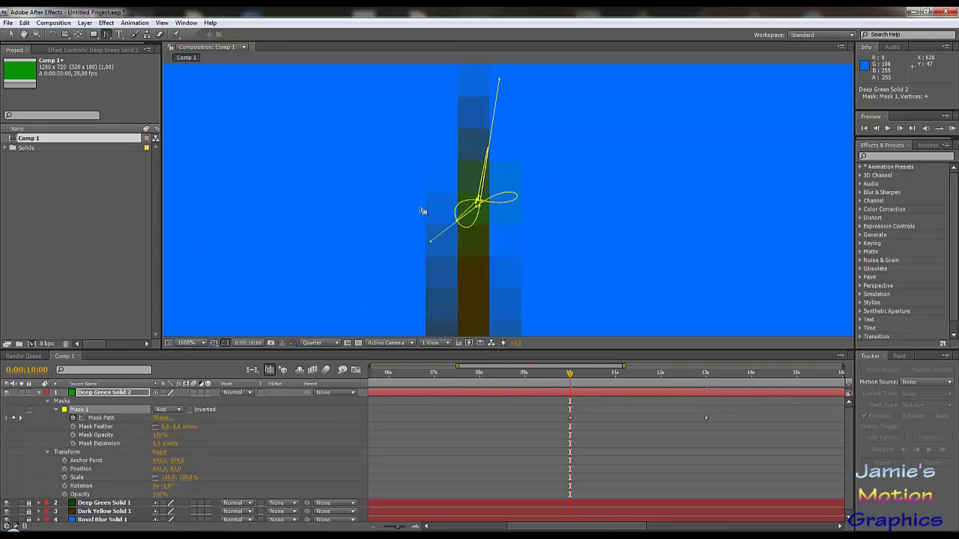
{"action": "left_click", "coordinate": [478, 201]}
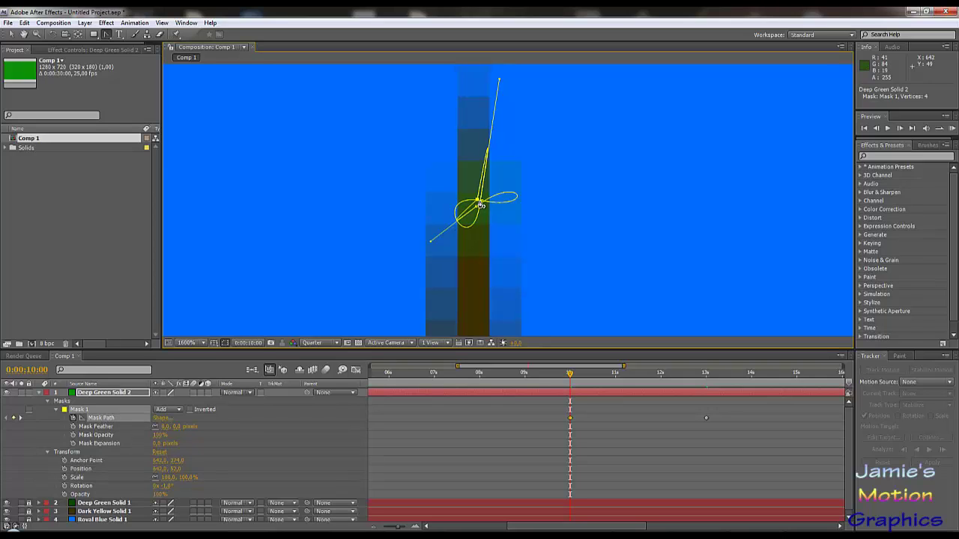
{"action": "left_click_drag", "start_coordinate": [480, 203], "coordinate": [480, 215]}
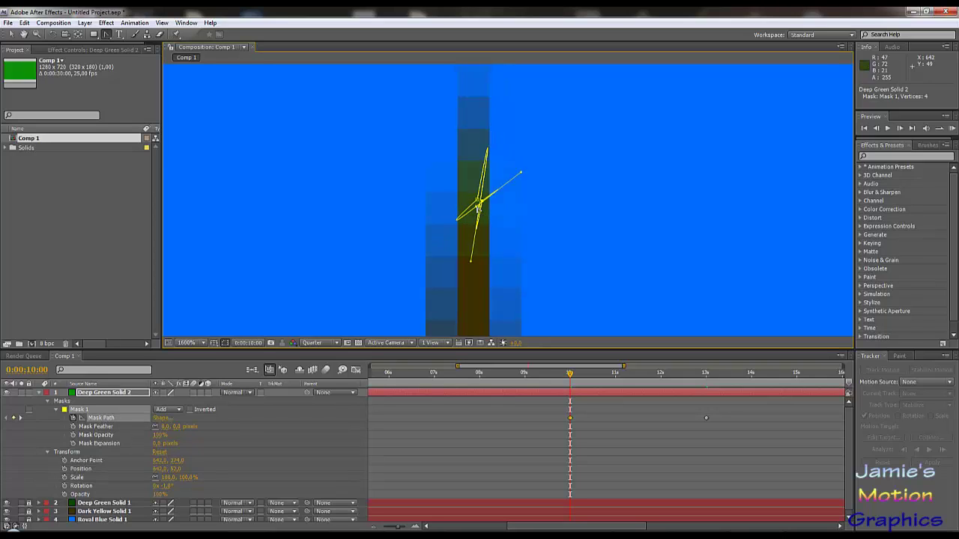
{"action": "left_click", "coordinate": [479, 210]}
{"action": "left_click", "coordinate": [479, 204]}
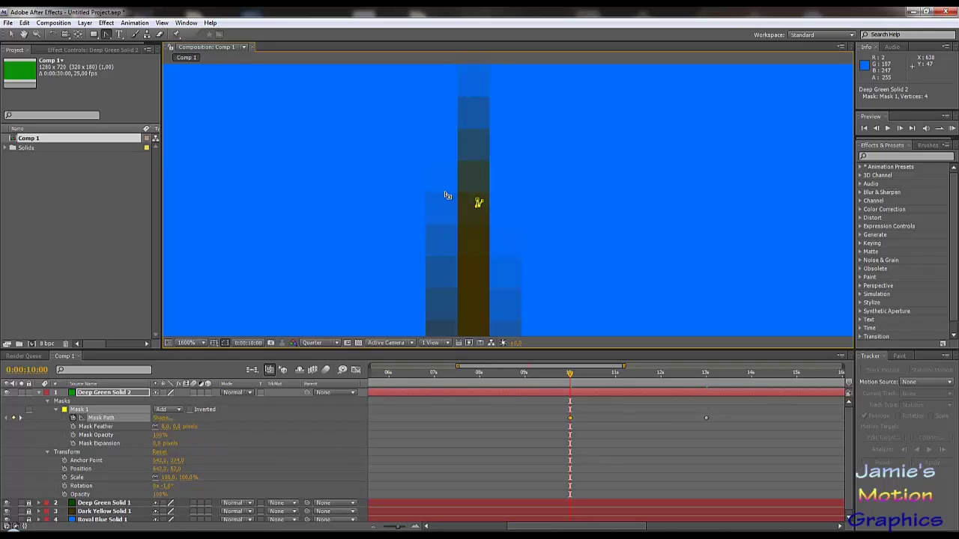
{"action": "key", "text": "v"}
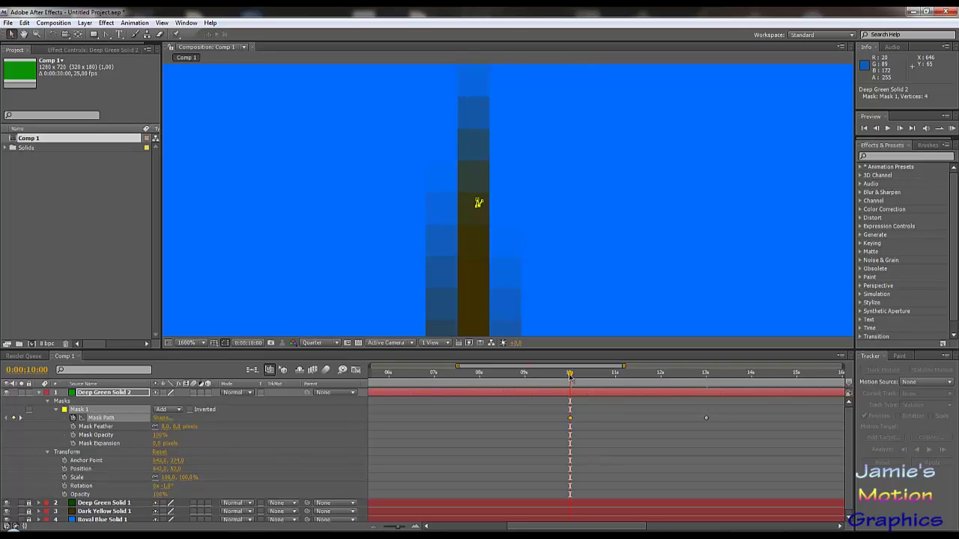
Move the current time to 0:00:13:00 to check the fully grown leaf, and collapse the leaf layer's properties
{"action": "left_click_drag", "start_coordinate": [569, 376], "coordinate": [706, 430]}
{"action": "key", "text": "comma"}
{"action": "key", "text": "comma"}
{"action": "key", "text": "comma"}
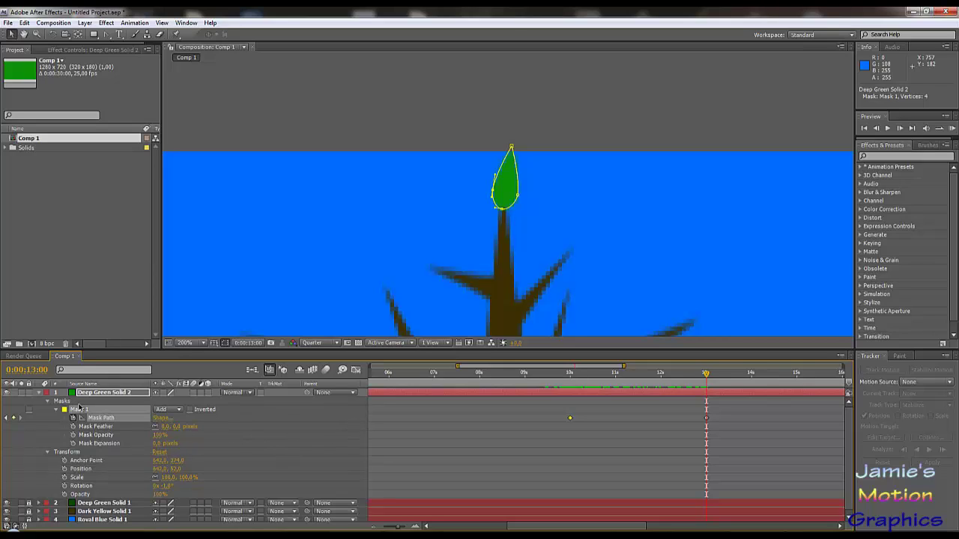
{"action": "left_click", "coordinate": [40, 393]}
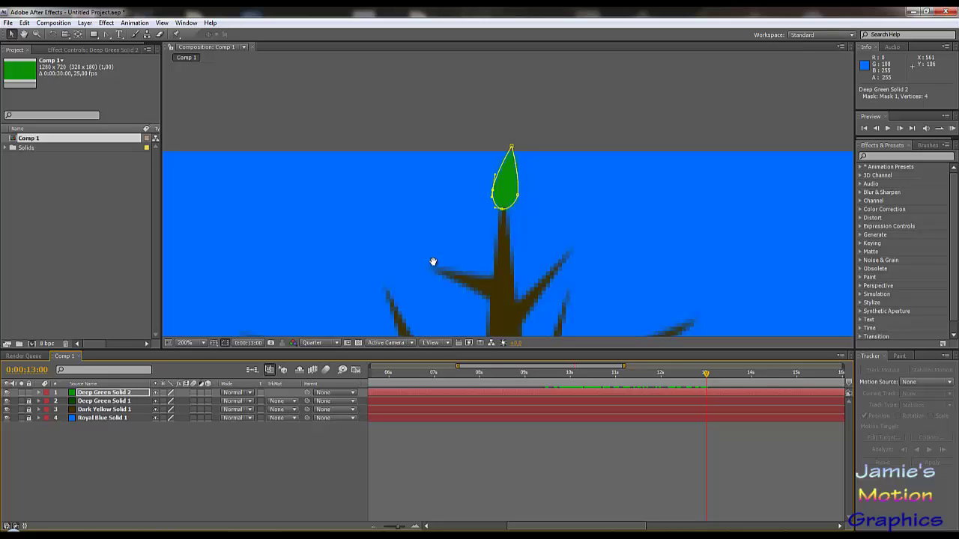
{"action": "scroll", "coordinate": [411, 214], "scroll_direction": "down", "scroll_amount": 2}
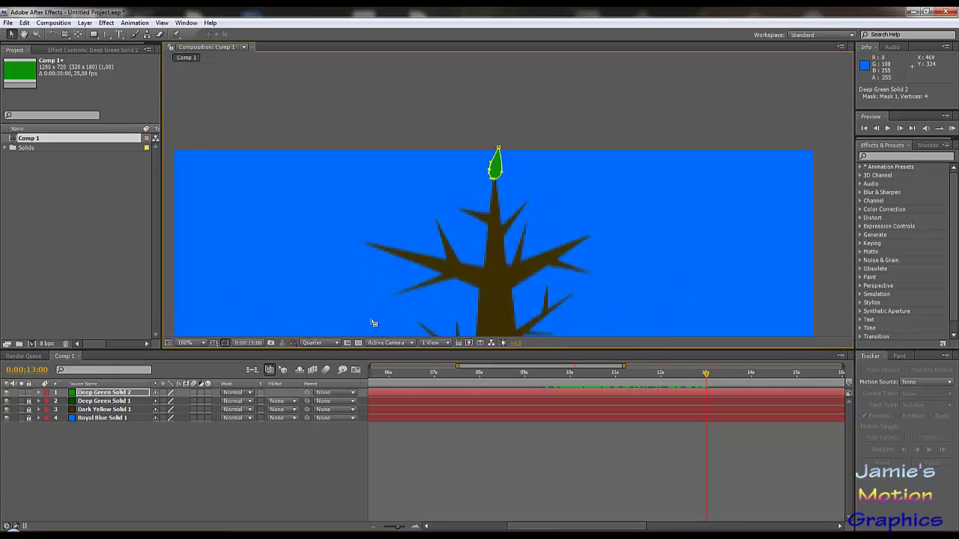
Duplicate the animated leaf, move the copy to the right branch's tip at about 834, 173, rotate it outward and scale it to 116%
{"action": "left_click", "coordinate": [128, 394]}
{"action": "key", "text": "ctrl+d"}
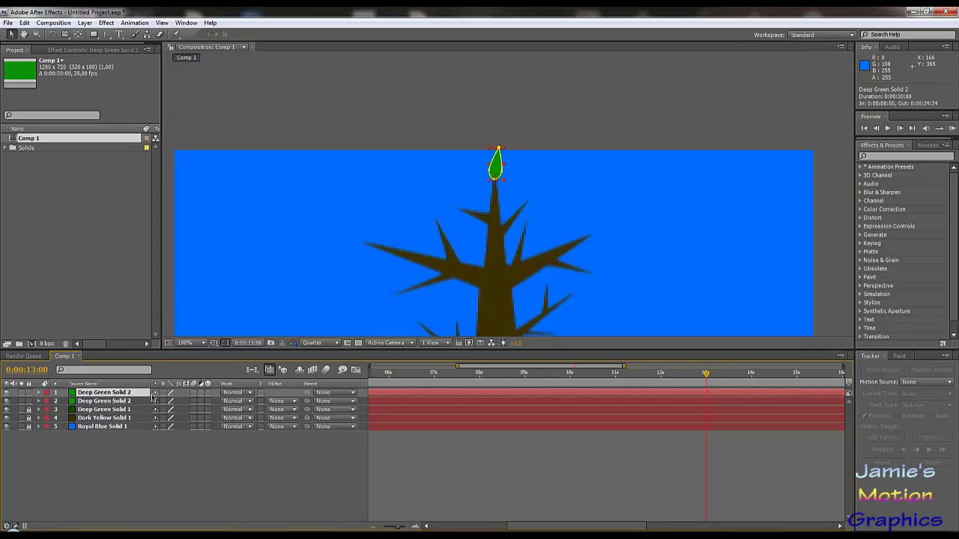
{"action": "left_click_drag", "start_coordinate": [497, 170], "coordinate": [585, 227]}
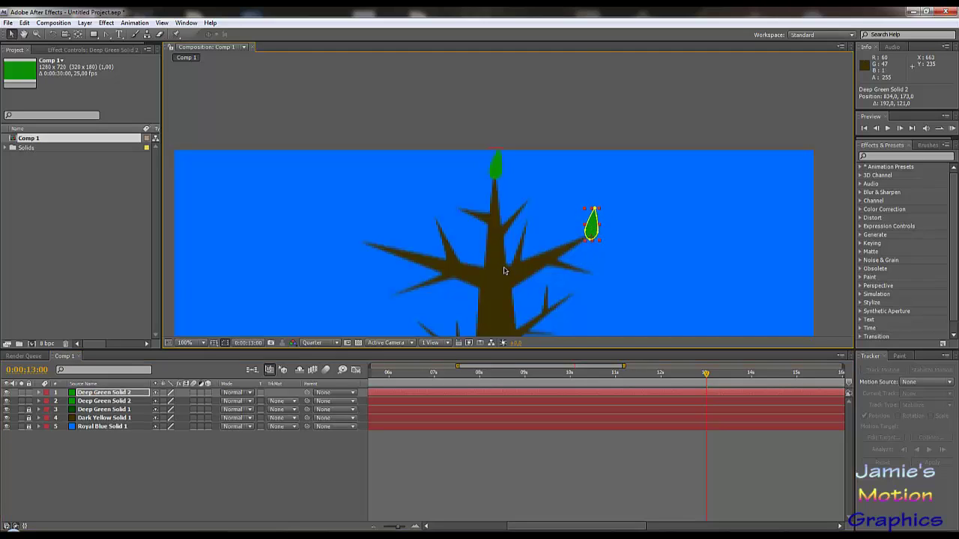
{"action": "key", "text": "r"}
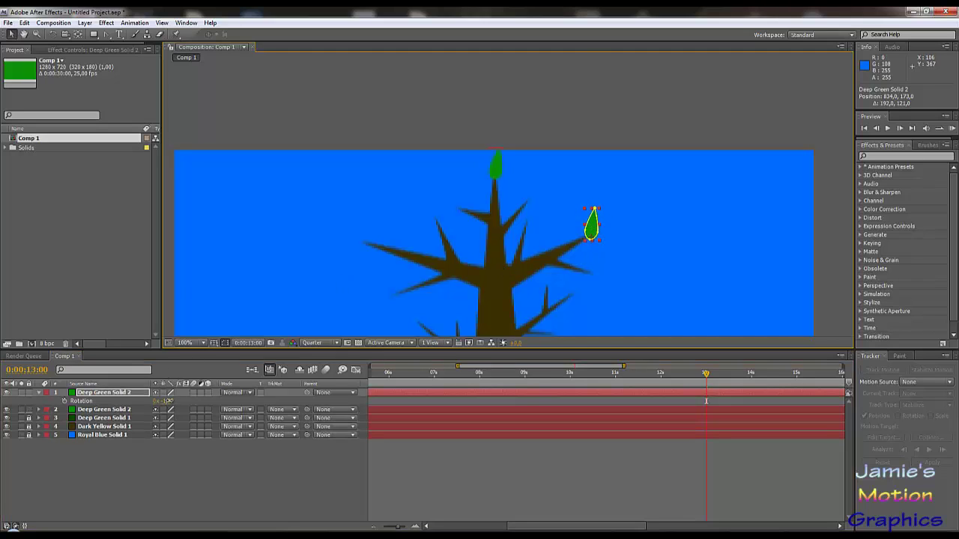
{"action": "left_click_drag", "start_coordinate": [165, 401], "coordinate": [193, 401]}
{"action": "key", "text": "s"}
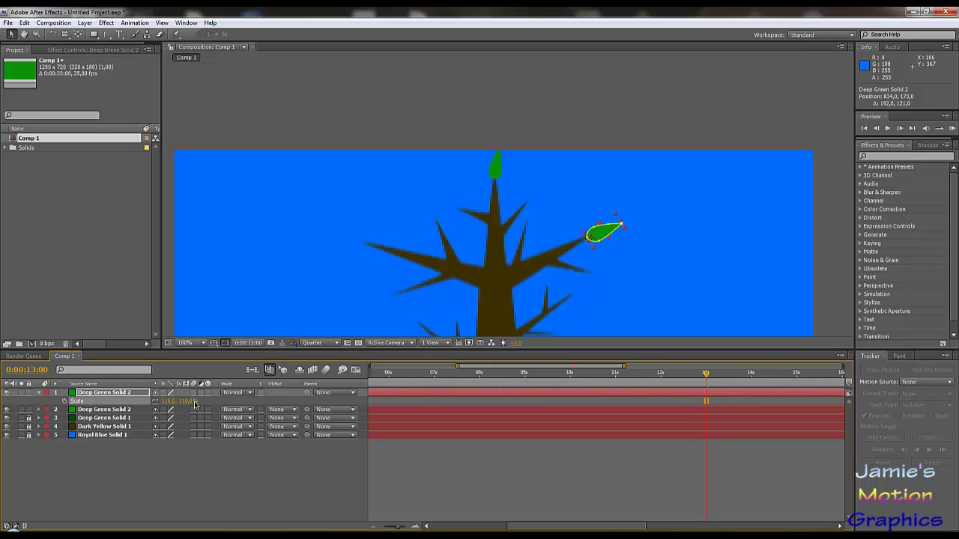
Duplicate the right leaf onto the long left branch's tip at about 384, 188, rotate it to -74° and scale it to 102%
{"action": "key", "text": "ctrl+d"}
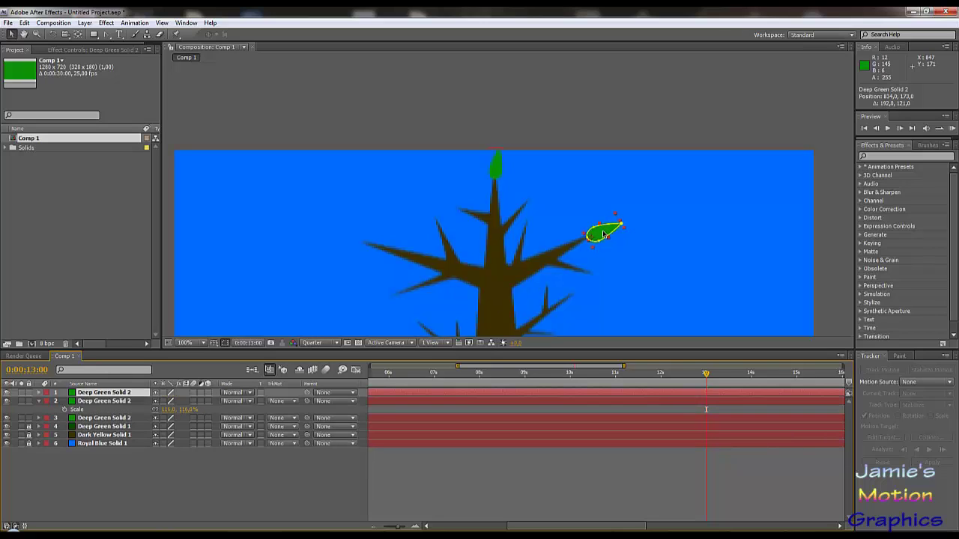
{"action": "left_click_drag", "start_coordinate": [585, 234], "coordinate": [350, 240]}
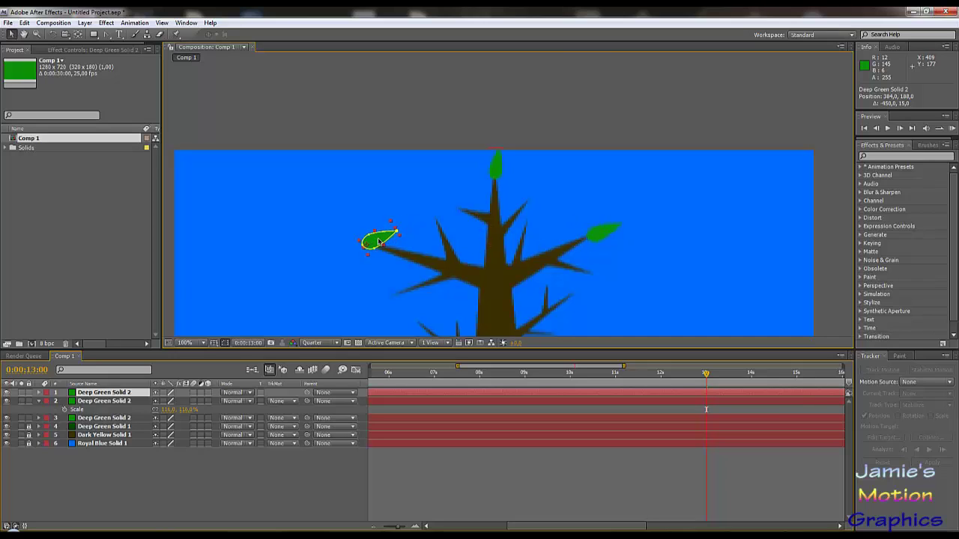
{"action": "key", "text": "alt+shift+r"}
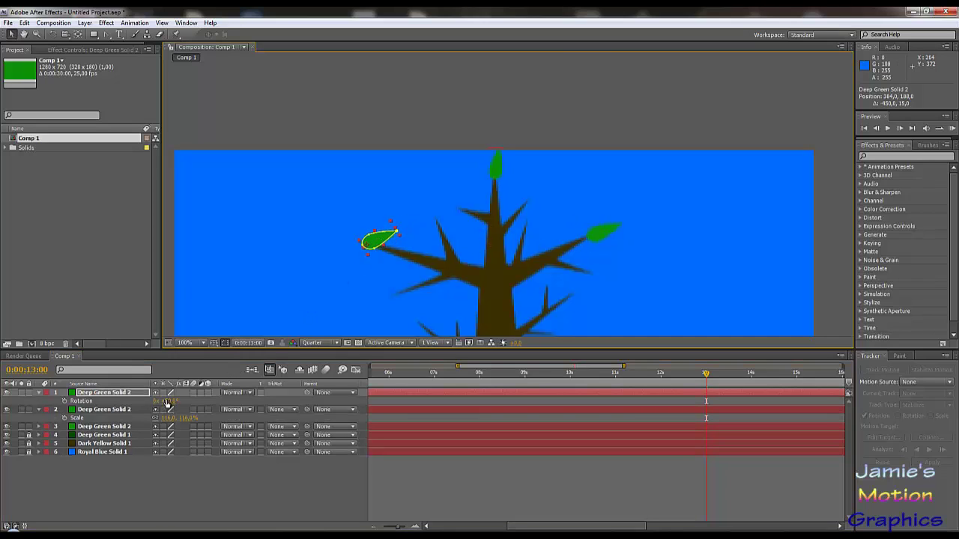
{"action": "left_click_drag", "start_coordinate": [167, 403], "coordinate": [94, 395]}
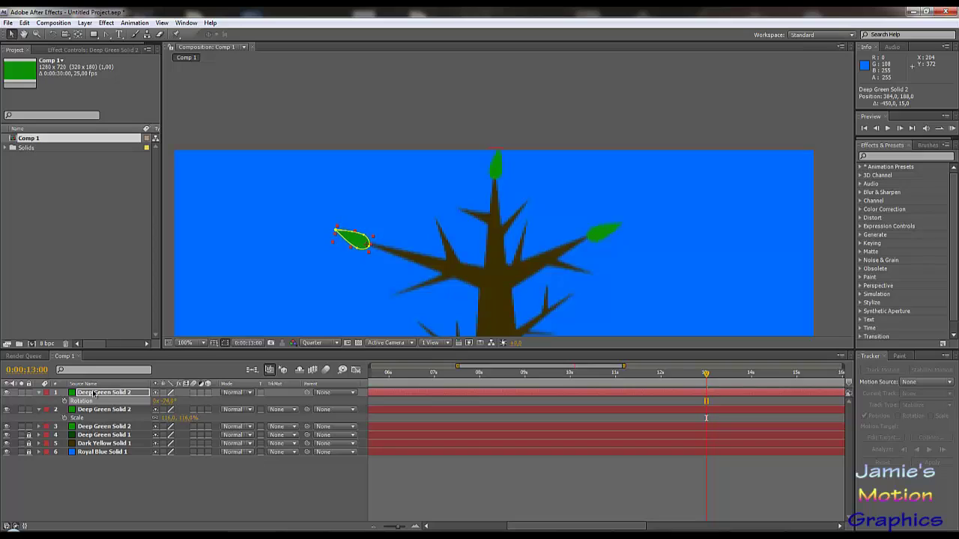
{"action": "key", "text": "alt+shift+s"}
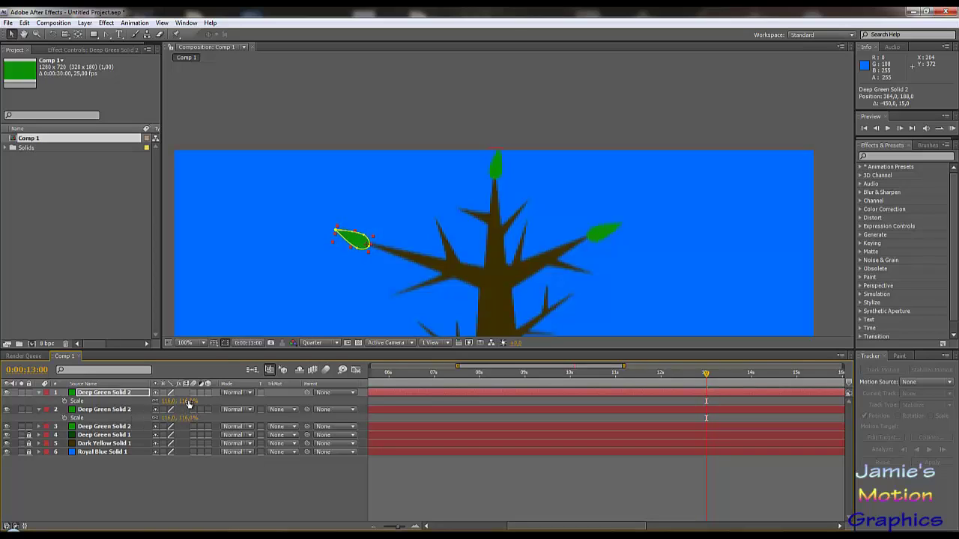
{"action": "left_click_drag", "start_coordinate": [189, 402], "coordinate": [183, 403]}
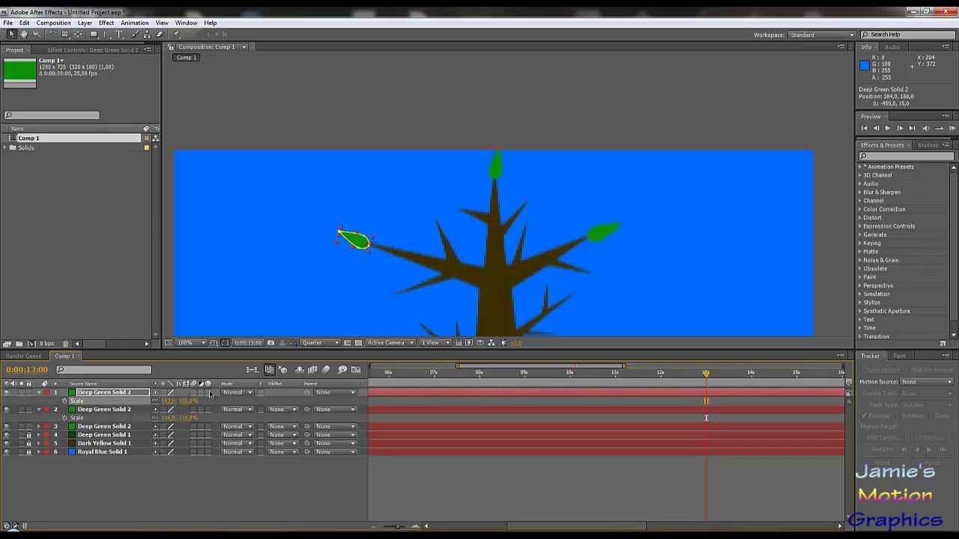
Duplicate the left leaf onto the left branch's upward twig at about 529, 152, rotate it more upright and scale it to 71%
{"action": "key", "text": "ctrl+d"}
{"action": "left_click_drag", "start_coordinate": [363, 243], "coordinate": [432, 224]}
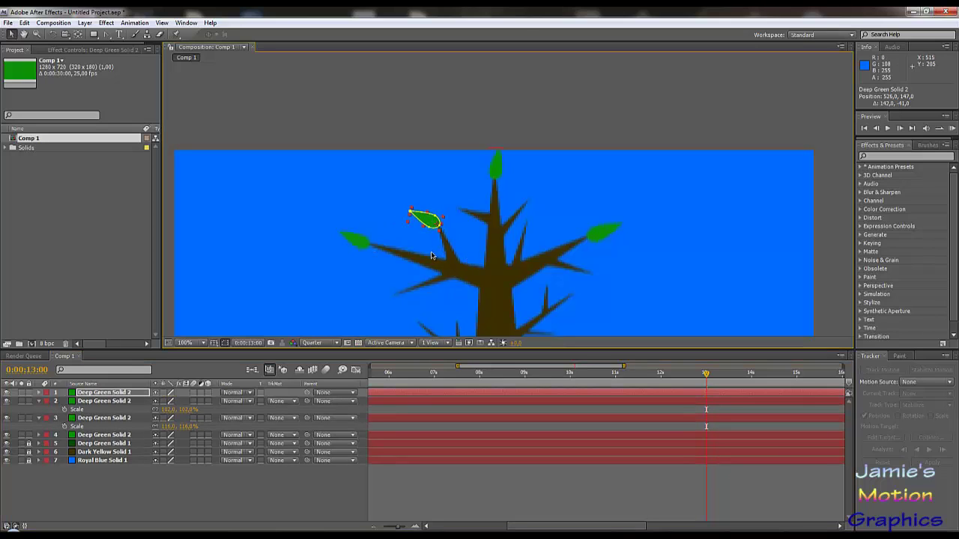
{"action": "key", "text": "r"}
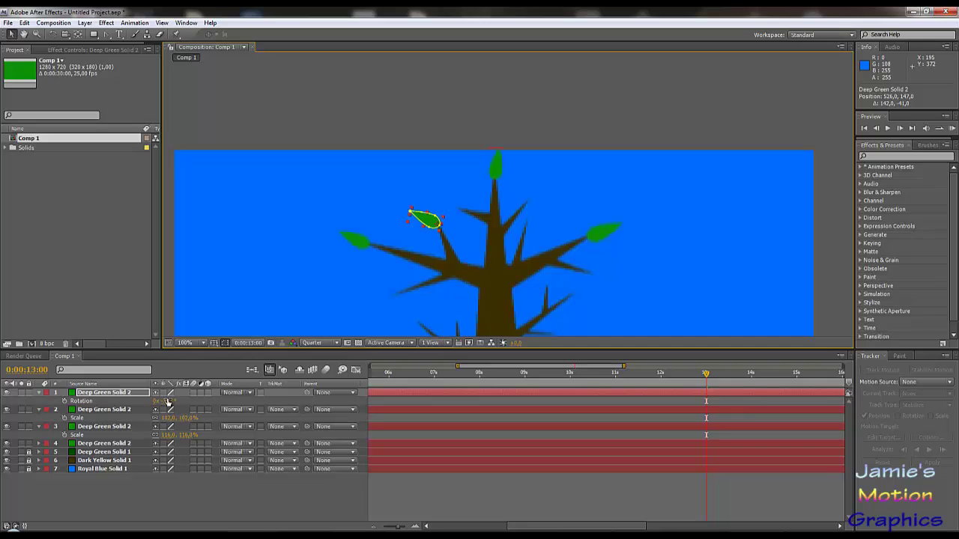
{"action": "left_click_drag", "start_coordinate": [166, 399], "coordinate": [192, 400]}
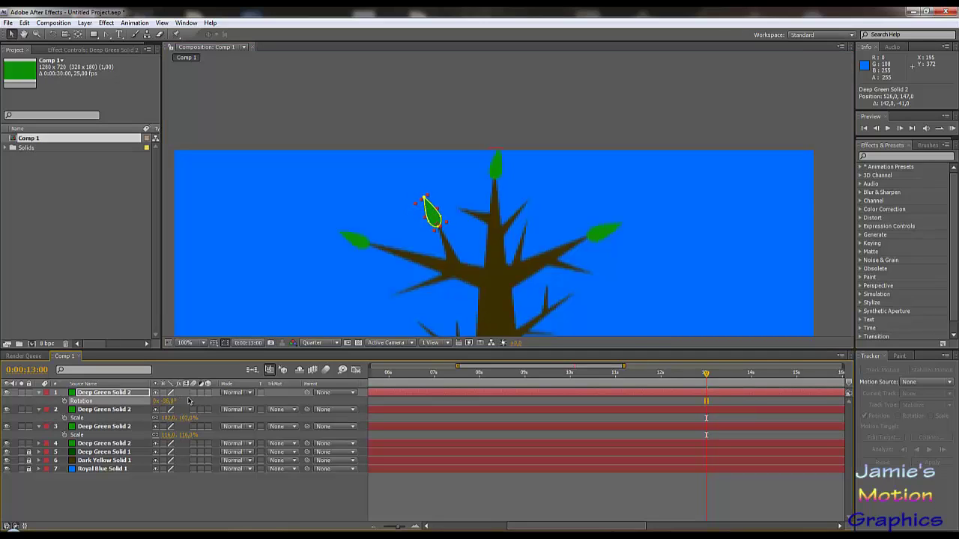
{"action": "key", "text": "s"}
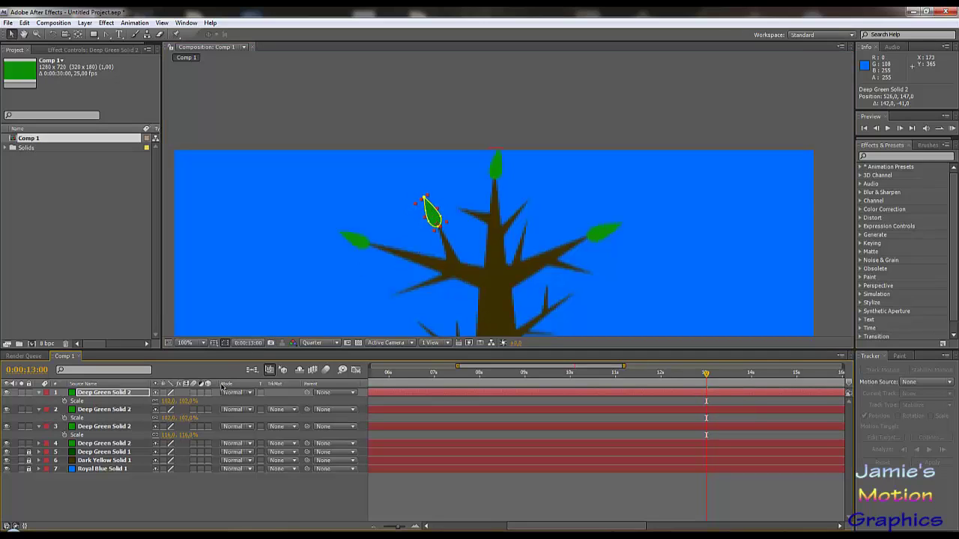
{"action": "left_click_drag", "start_coordinate": [187, 401], "coordinate": [172, 401]}
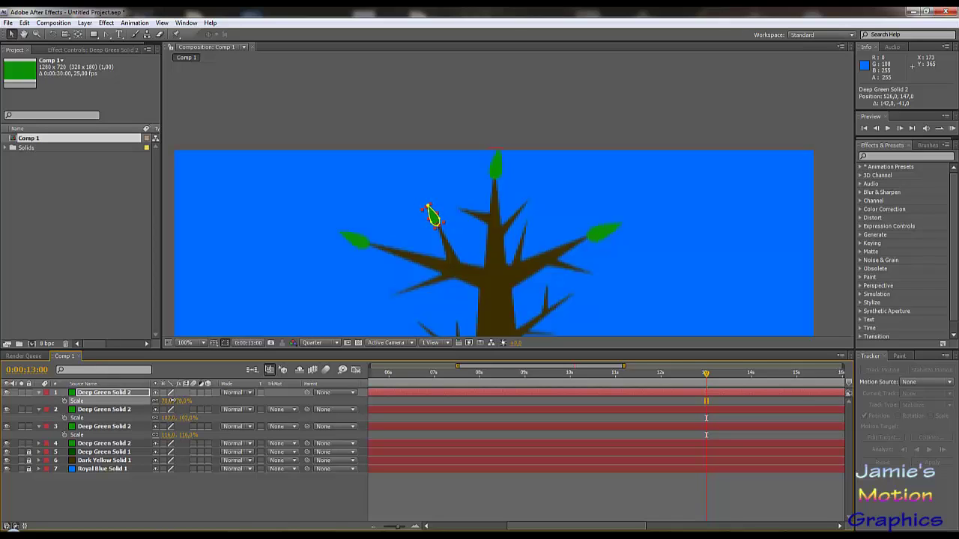
{"action": "left_click_drag", "start_coordinate": [432, 215], "coordinate": [434, 220]}
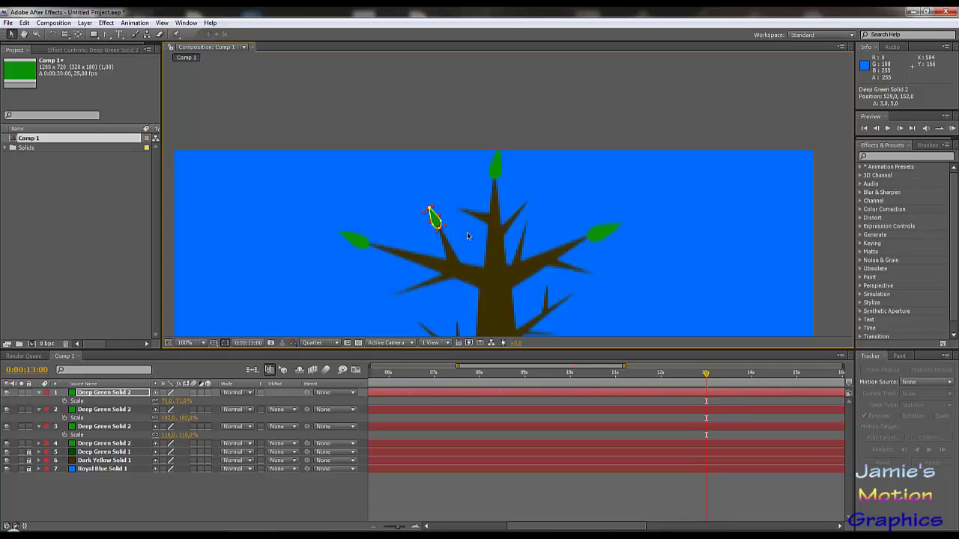
Duplicate the twig leaf onto the small twig just left of the trunk's top, adjusting the copy's rotation and scale
{"action": "key", "text": "ctrl+d"}
{"action": "left_click_drag", "start_coordinate": [436, 219], "coordinate": [456, 212]}
{"action": "key", "text": "r"}
{"action": "key", "text": "s"}
Add rotated and scaled leaf duplicates to the remaining upper twigs and the lower side twigs of both main branches
{"action": "key", "text": "ctrl+d"}
{"action": "key", "text": "r"}
{"action": "key", "text": "ctrl+d"}
{"action": "key", "text": "r"}
{"action": "key", "text": "ctrl+d"}
{"action": "key", "text": "s"}
{"action": "key", "text": "ctrl+d"}
{"action": "left_click_drag", "start_coordinate": [170, 402], "coordinate": [216, 402]}
{"action": "key", "text": "s"}
{"action": "key", "text": "ctrl+d"}
{"action": "key", "text": "r"}
Place leaf duplicates above and below the long left branch's outer part, rotating the lower one to about -118°
{"action": "left_click_drag", "start_coordinate": [460, 204], "coordinate": [385, 242]}
{"action": "key", "text": "ctrl+d"}
{"action": "key", "text": "r"}
{"action": "key", "text": "ctrl+d"}
{"action": "key", "text": "ctrl+d"}
{"action": "key", "text": "ctrl+d"}
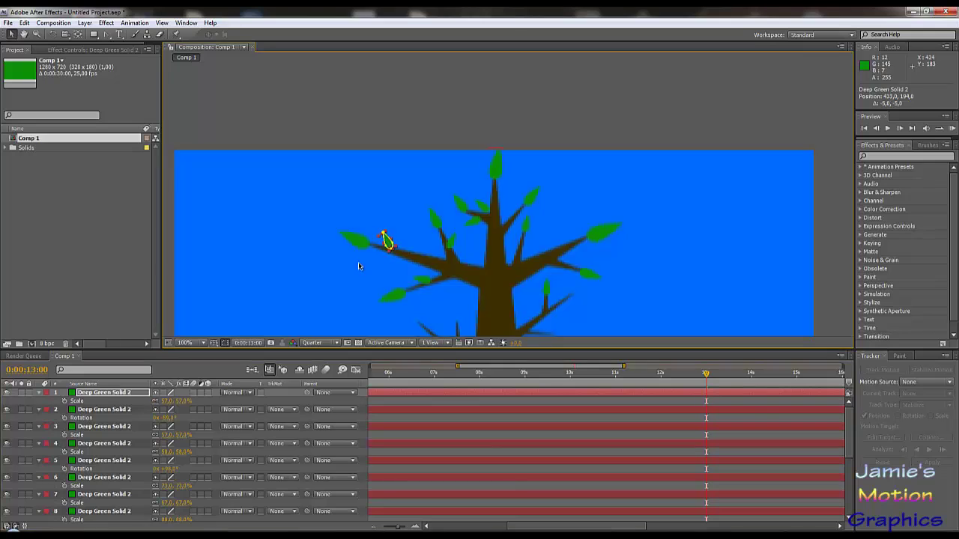
{"action": "key", "text": "r"}
{"action": "left_click_drag", "start_coordinate": [167, 401], "coordinate": [112, 403]}
Duplicate the leaf farther in along the top of the long left branch at about 483, 208, rotating it nearly upright
{"action": "key", "text": "ctrl+d"}
{"action": "left_click_drag", "start_coordinate": [386, 239], "coordinate": [413, 246]}
{"action": "left_click_drag", "start_coordinate": [168, 419], "coordinate": [173, 418]}
{"action": "key", "text": "ctrl+d"}
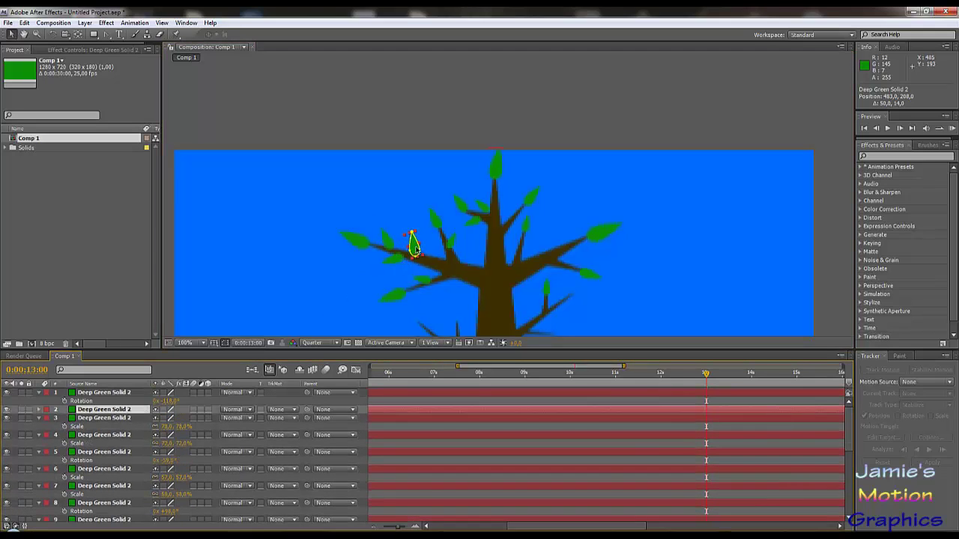
Add leaf duplicates above and below the left branch close to the trunk, rotating them away from the branch
{"action": "key", "text": "r"}
{"action": "left_click_drag", "start_coordinate": [414, 245], "coordinate": [467, 277]}
{"action": "key", "text": "ctrl+d"}
{"action": "left_click_drag", "start_coordinate": [168, 418], "coordinate": [288, 421]}
Duplicate leaves along the upper and lower sides of the right main branch, rotating each copy outward
{"action": "left_click_drag", "start_coordinate": [472, 262], "coordinate": [564, 240]}
{"action": "key", "text": "ctrl+d"}
{"action": "key", "text": "ctrl+d"}
{"action": "left_click_drag", "start_coordinate": [172, 434], "coordinate": [161, 435]}
{"action": "key", "text": "ctrl+d"}
{"action": "left_click_drag", "start_coordinate": [565, 242], "coordinate": [568, 262]}
{"action": "left_click_drag", "start_coordinate": [168, 435], "coordinate": [210, 435]}
Move the newest leaf copy beneath the left branch to about 540, 261 and scale it to 43%
{"action": "left_click_drag", "start_coordinate": [462, 287], "coordinate": [438, 284]}
{"action": "left_click_drag", "start_coordinate": [171, 401], "coordinate": [149, 401]}
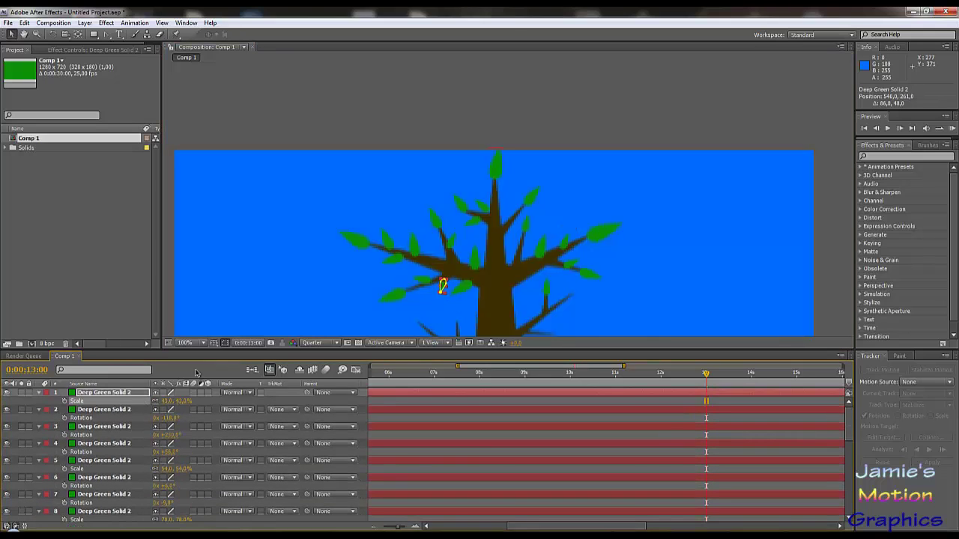
Duplicate small leaves onto the inner twigs above the right branch beside the trunk and adjust their rotation
{"action": "key", "text": "ctrl+d"}
{"action": "left_click_drag", "start_coordinate": [441, 283], "coordinate": [516, 243]}
{"action": "key", "text": "ctrl+d"}
{"action": "key", "text": "r"}
{"action": "left_click_drag", "start_coordinate": [169, 400], "coordinate": [159, 400]}
Duplicate leaves onto the tips and twigs of the lower right branch, rotating each copy to follow its twig
{"action": "key", "text": "ctrl+d"}
{"action": "left_click_drag", "start_coordinate": [516, 243], "coordinate": [564, 292]}
{"action": "left_click_drag", "start_coordinate": [172, 400], "coordinate": [247, 400]}
{"action": "key", "text": "ctrl+d"}
{"action": "left_click_drag", "start_coordinate": [563, 223], "coordinate": [529, 232]}
{"action": "key", "text": "ctrl+d"}
{"action": "key", "text": "ctrl+d"}
Place rotated leaf duplicates on the upright twig, tips and inner part of the lower left branch
{"action": "key", "text": "r"}
{"action": "left_click_drag", "start_coordinate": [172, 401], "coordinate": [94, 400]}
{"action": "left_click_drag", "start_coordinate": [528, 231], "coordinate": [442, 251]}
{"action": "key", "text": "ctrl+d"}
{"action": "key", "text": "ctrl+d"}
{"action": "left_click_drag", "start_coordinate": [170, 401], "coordinate": [186, 401]}
{"action": "key", "text": "ctrl+d"}
{"action": "left_click_drag", "start_coordinate": [444, 250], "coordinate": [407, 267]}
{"action": "left_click_drag", "start_coordinate": [170, 401], "coordinate": [133, 400]}
{"action": "key", "text": "ctrl+d"}
{"action": "key", "text": "ctrl+d"}
Duplicate a last leaf beneath the right branch beside the trunk, scale it to 77% and deselect it
{"action": "left_click_drag", "start_coordinate": [425, 262], "coordinate": [477, 253]}
{"action": "key", "text": "ctrl+d"}
{"action": "key", "text": "s"}
{"action": "left_click_drag", "start_coordinate": [168, 400], "coordinate": [189, 401]}
{"action": "left_click_drag", "start_coordinate": [477, 252], "coordinate": [515, 217]}
{"action": "left_click", "coordinate": [565, 311]}
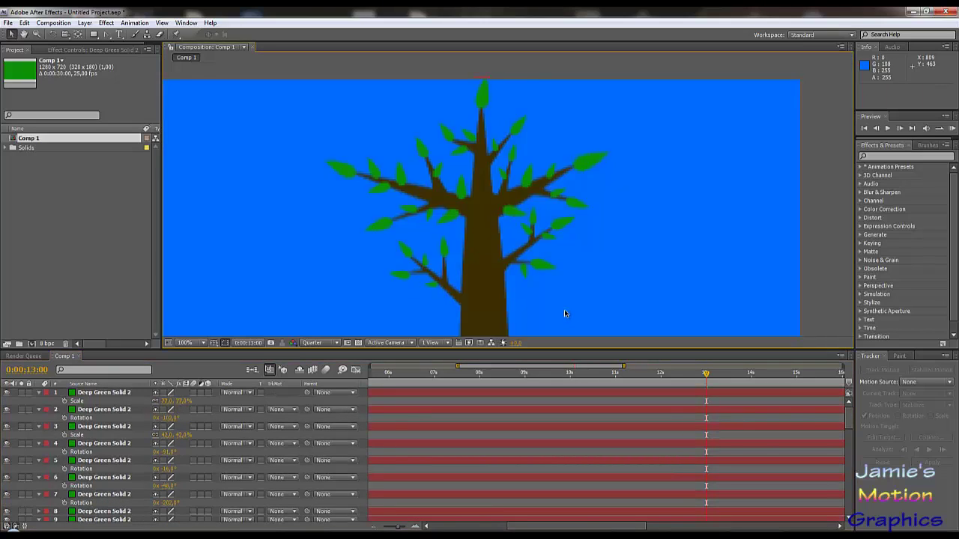
Examine the whole tree and scrub the time back and forward to 0:00:14:12 to check how the leaves grow
{"action": "scroll", "coordinate": [564, 309], "scroll_direction": "down", "scroll_amount": 1}
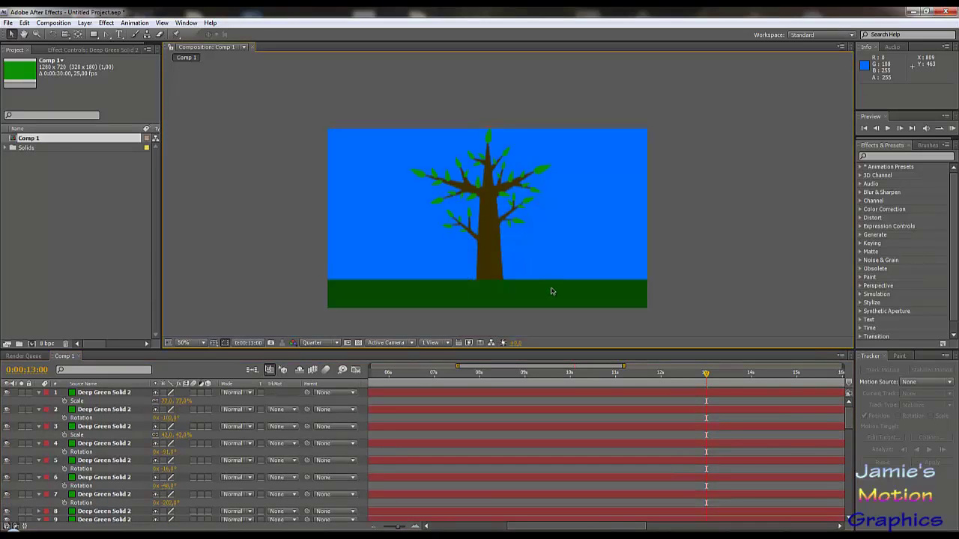
{"action": "scroll", "coordinate": [488, 213], "scroll_direction": "up", "scroll_amount": 2}
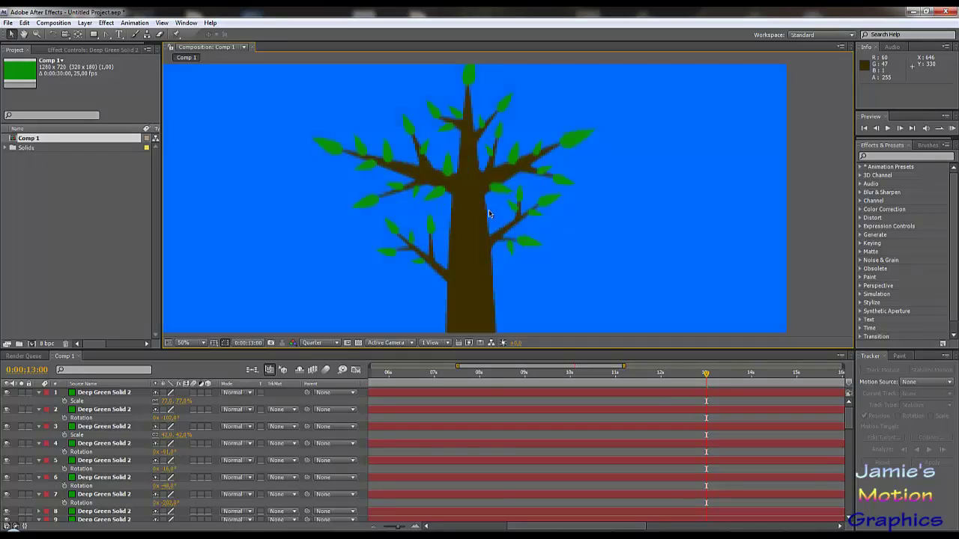
{"action": "left_click_drag", "start_coordinate": [490, 209], "coordinate": [502, 246]}
{"action": "scroll", "coordinate": [528, 270], "scroll_direction": "down", "scroll_amount": 2}
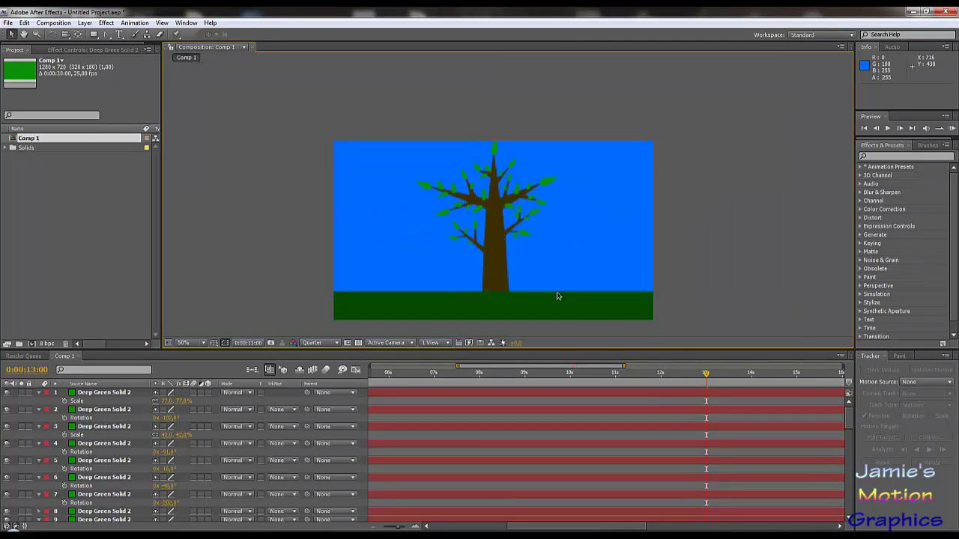
{"action": "left_click_drag", "start_coordinate": [706, 379], "coordinate": [517, 392]}
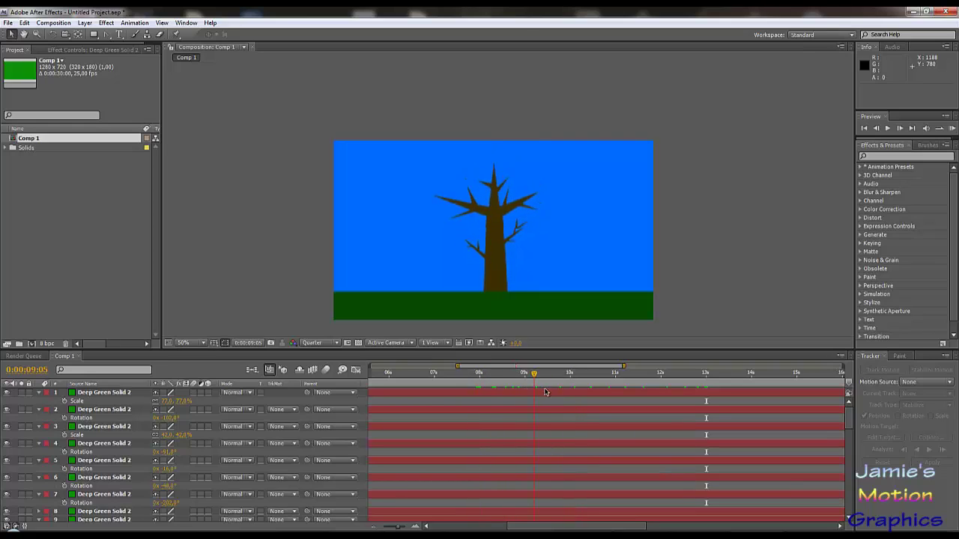
{"action": "left_click_drag", "start_coordinate": [619, 393], "coordinate": [774, 411]}
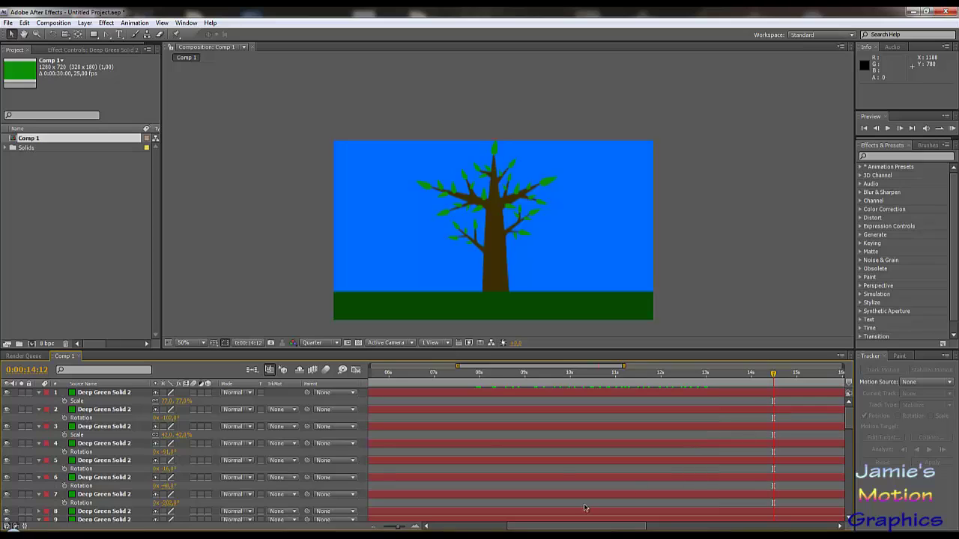
{"action": "scroll", "coordinate": [564, 457], "scroll_direction": "down", "scroll_amount": 4}
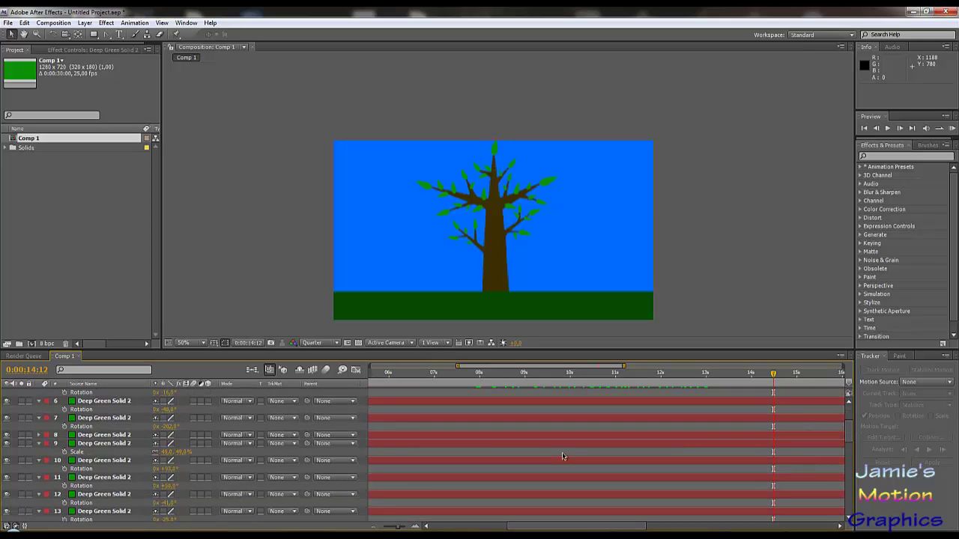
{"action": "scroll", "coordinate": [578, 455], "scroll_direction": "up", "scroll_amount": 4}
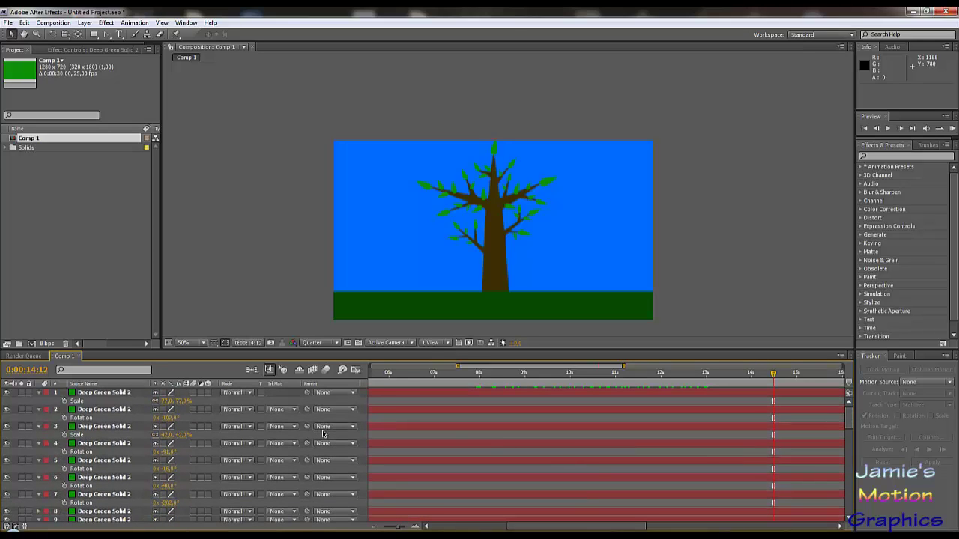
Collapse the open scale and rotation properties of the first 11 leaf layers
{"action": "left_click", "coordinate": [40, 394]}
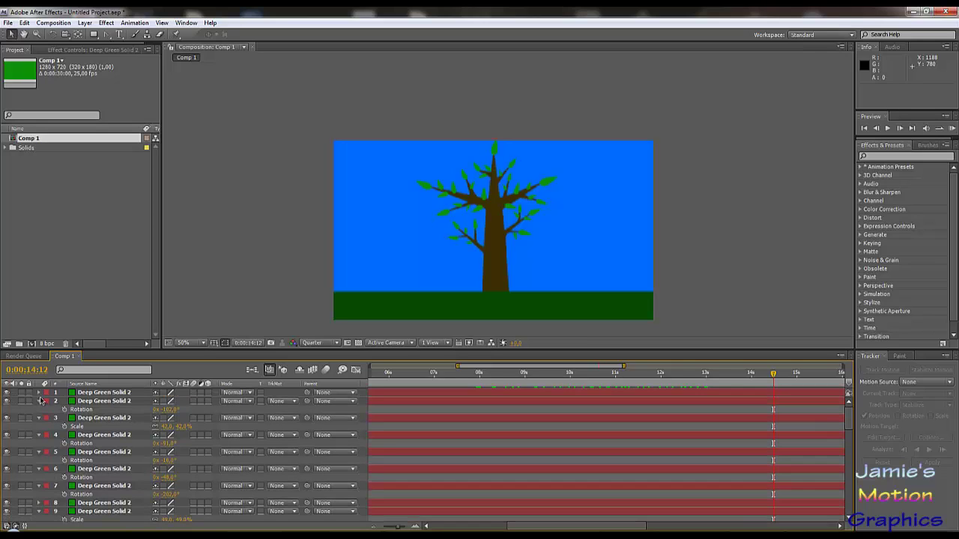
{"action": "left_click", "coordinate": [39, 401]}
{"action": "left_click", "coordinate": [39, 410]}
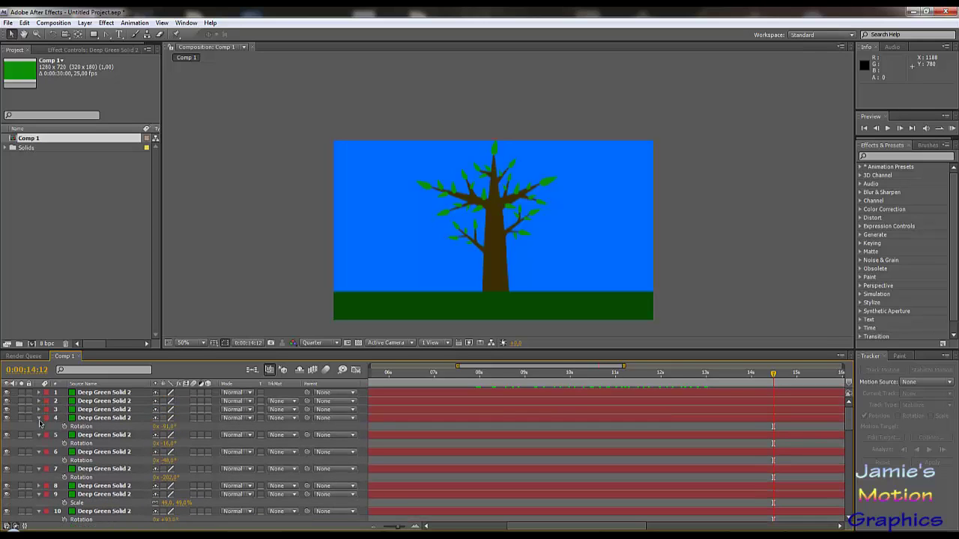
{"action": "left_click", "coordinate": [40, 418]}
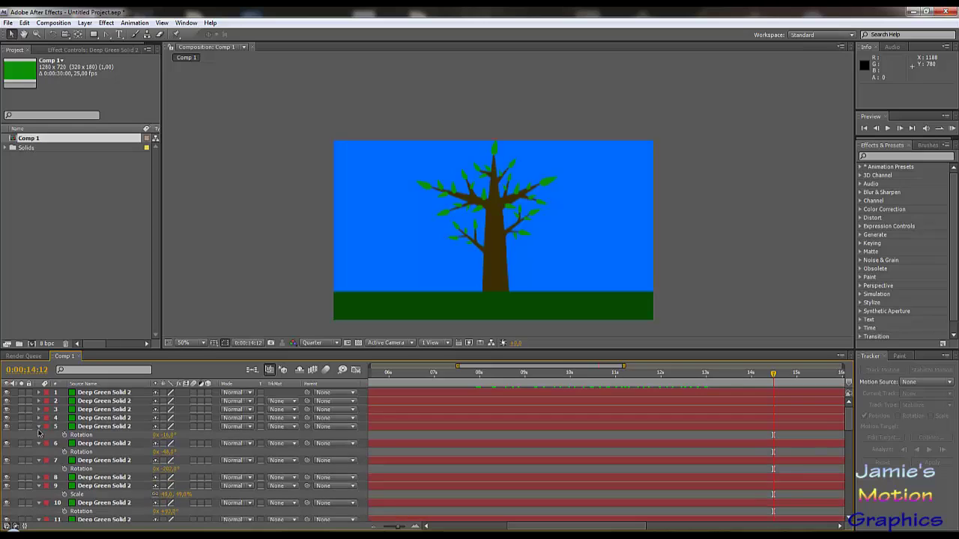
{"action": "left_click", "coordinate": [40, 427]}
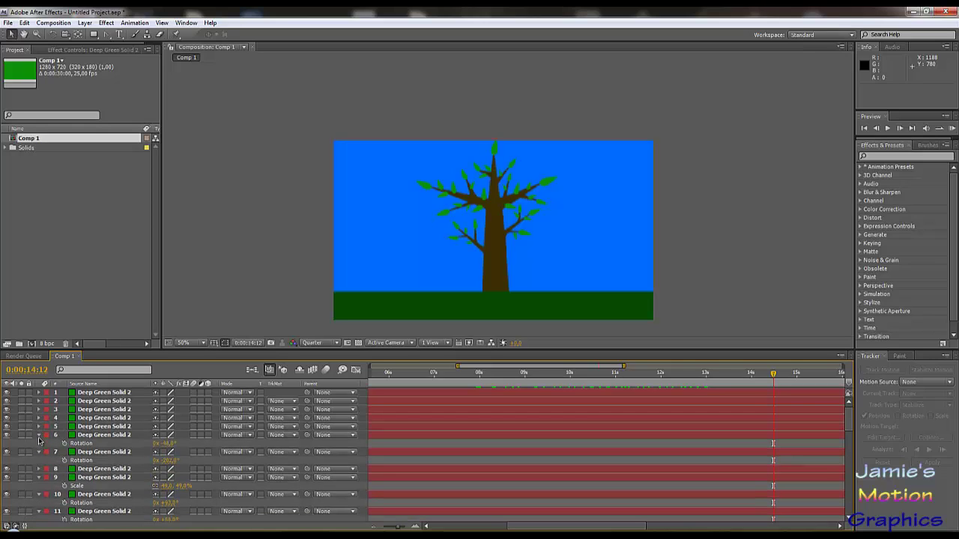
{"action": "left_click", "coordinate": [39, 435]}
{"action": "left_click", "coordinate": [40, 443]}
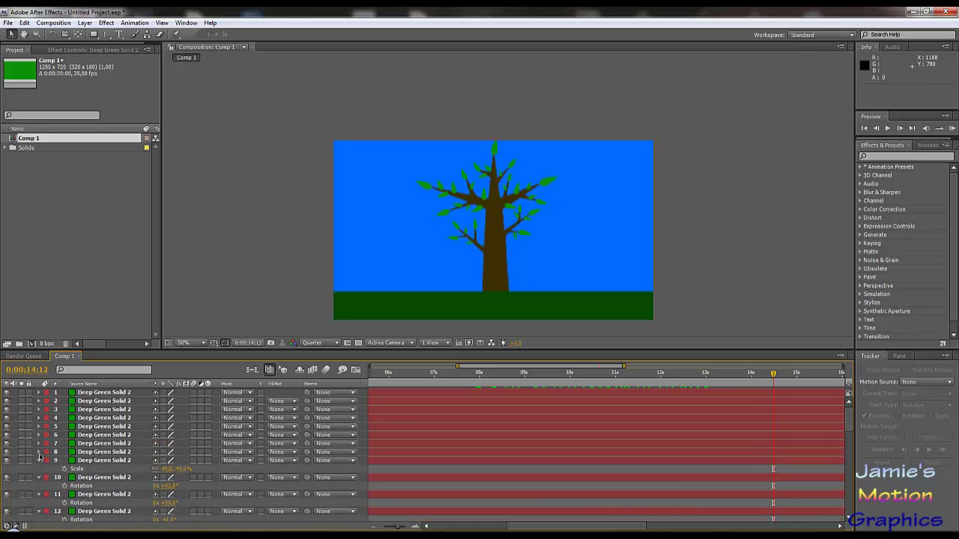
{"action": "left_click", "coordinate": [40, 461]}
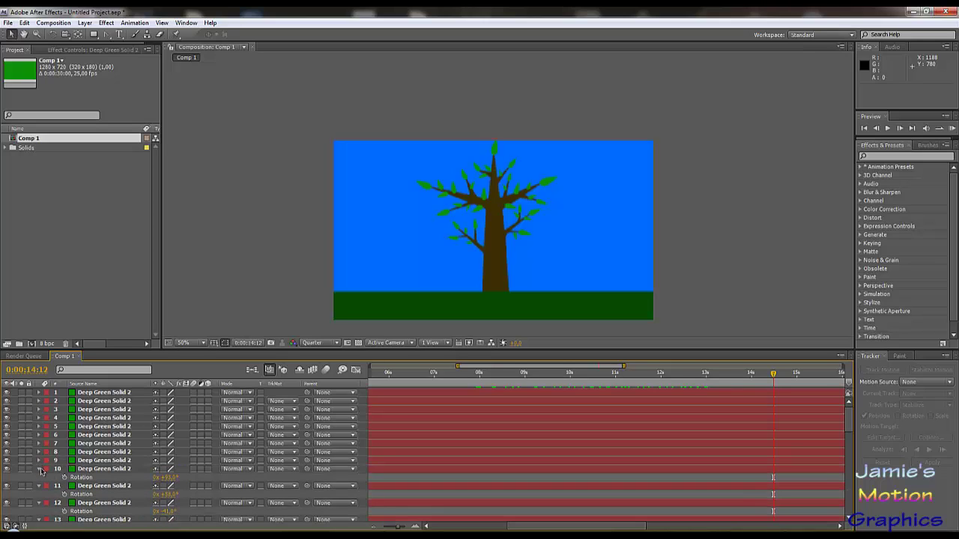
{"action": "left_click", "coordinate": [40, 469]}
{"action": "left_click", "coordinate": [40, 477]}
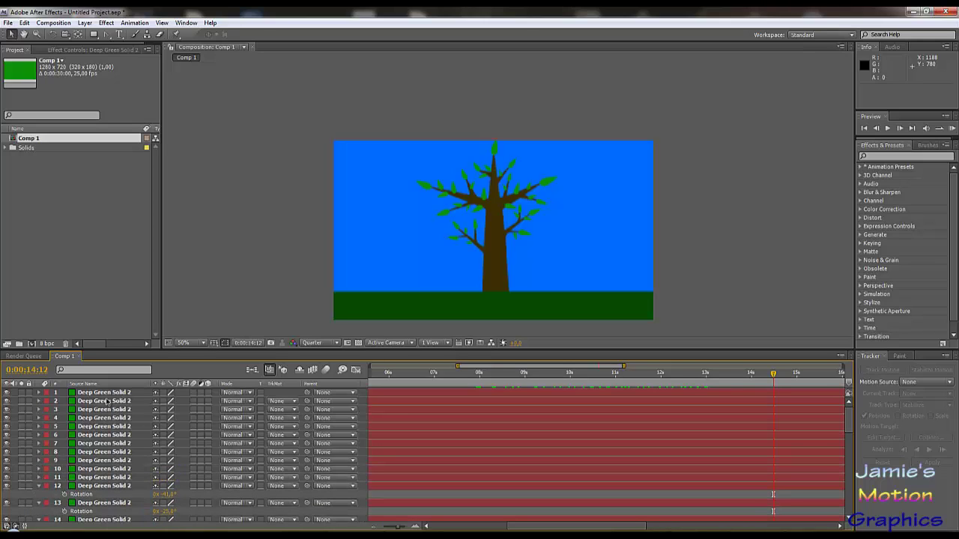
Pre-compose all 36 leaf layers into Pre-comp 1, moving all attributes into the new composition
{"action": "left_click", "coordinate": [105, 393]}
{"action": "scroll", "coordinate": [132, 450], "scroll_direction": "down", "scroll_amount": 5}
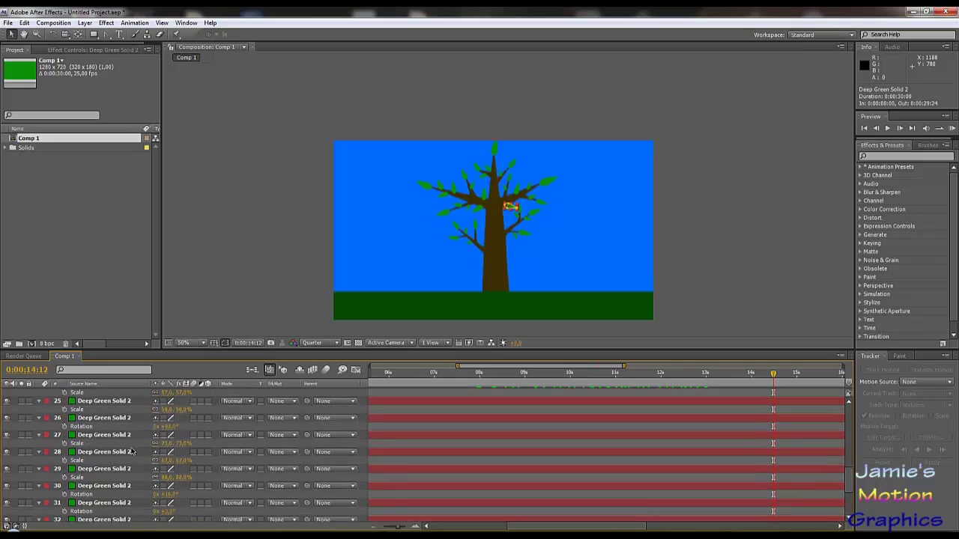
{"action": "scroll", "coordinate": [131, 452], "scroll_direction": "down", "scroll_amount": 5}
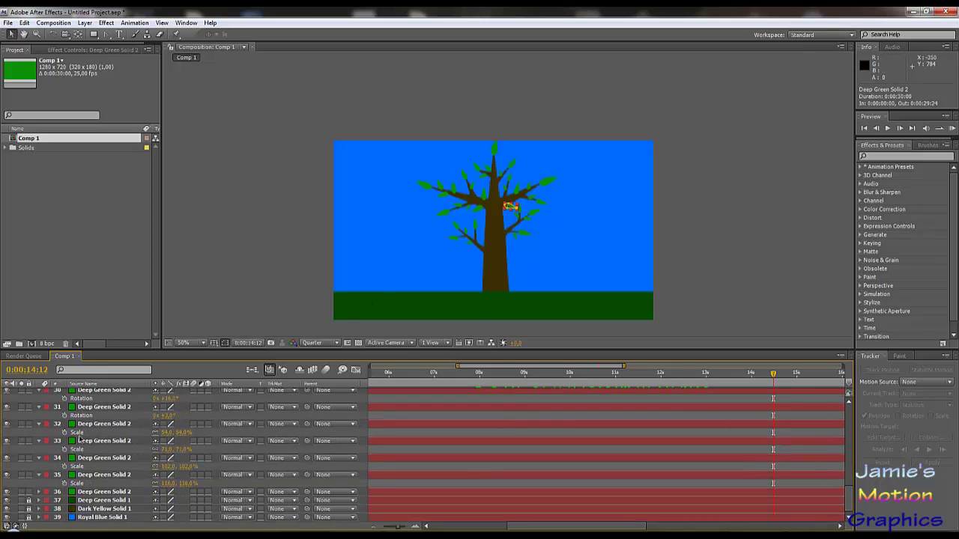
{"action": "left_click", "coordinate": [92, 493], "text": "shift"}
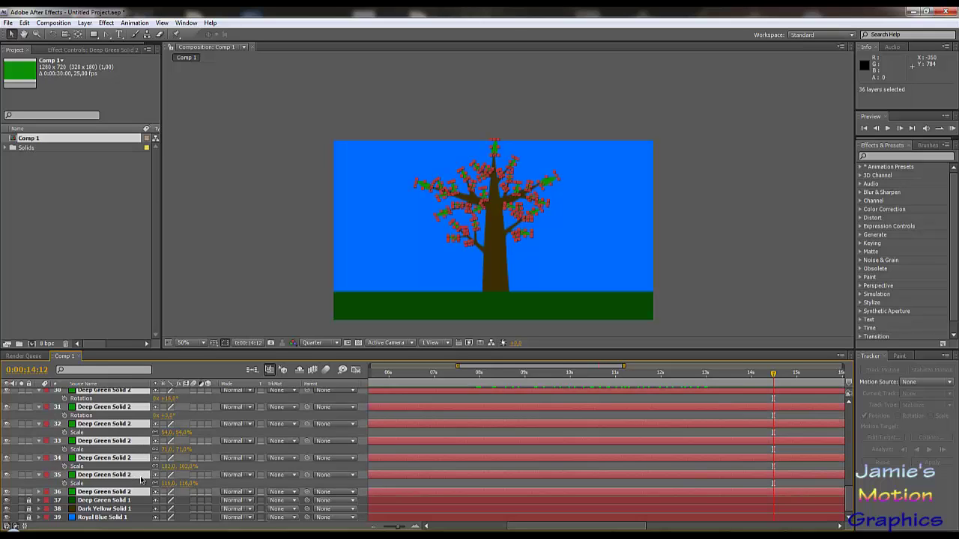
{"action": "scroll", "coordinate": [141, 479], "scroll_direction": "up", "scroll_amount": 10}
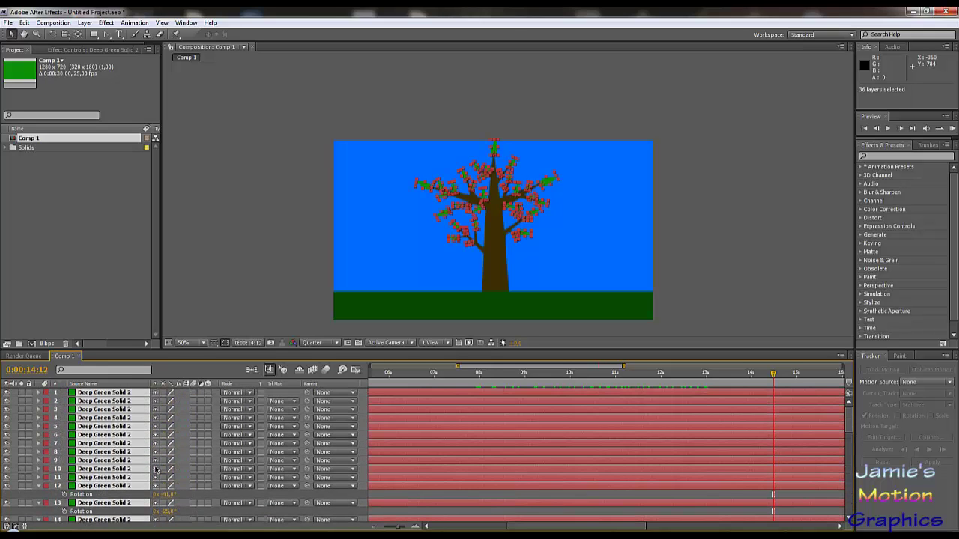
{"action": "scroll", "coordinate": [100, 420], "scroll_direction": "down", "scroll_amount": 10}
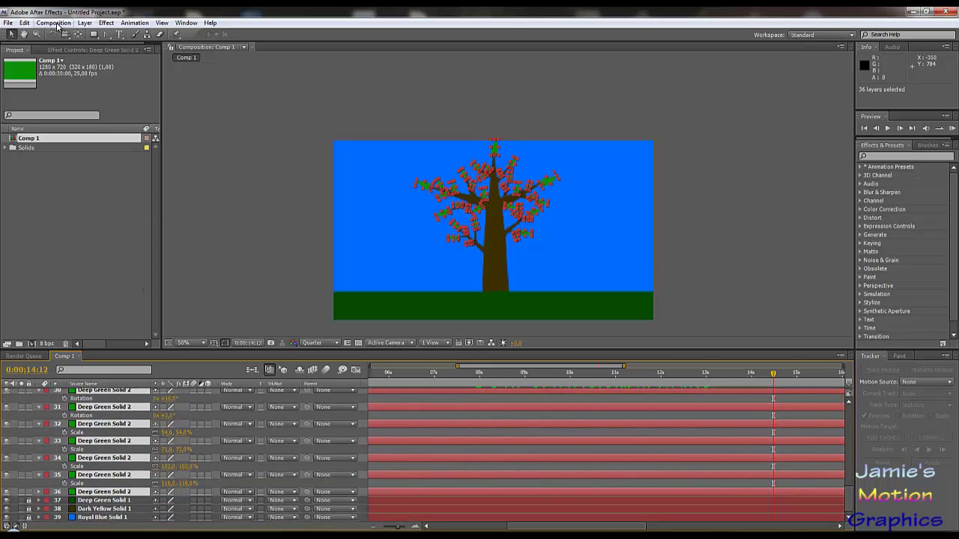
{"action": "left_click", "coordinate": [54, 23]}
{"action": "mouse_move", "coordinate": [84, 24]}
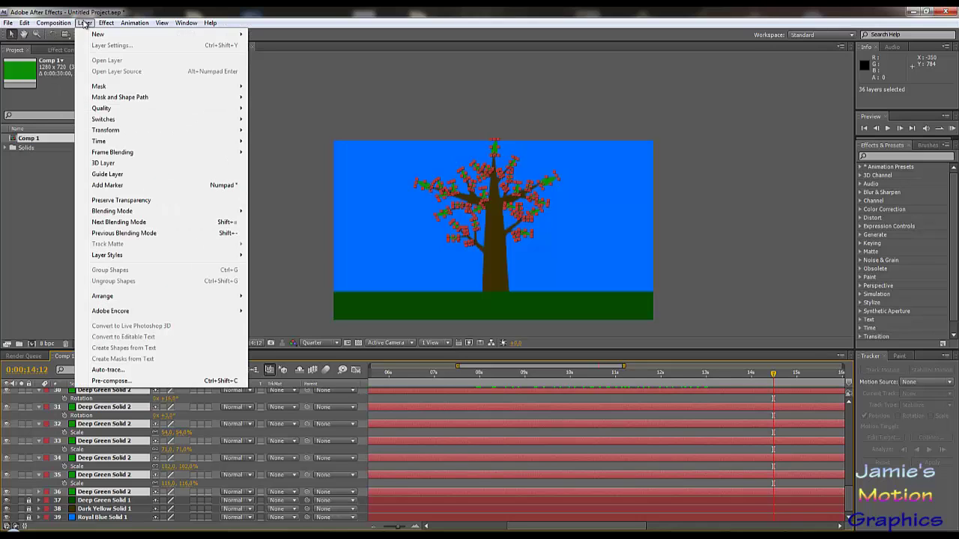
{"action": "left_click", "coordinate": [111, 381]}
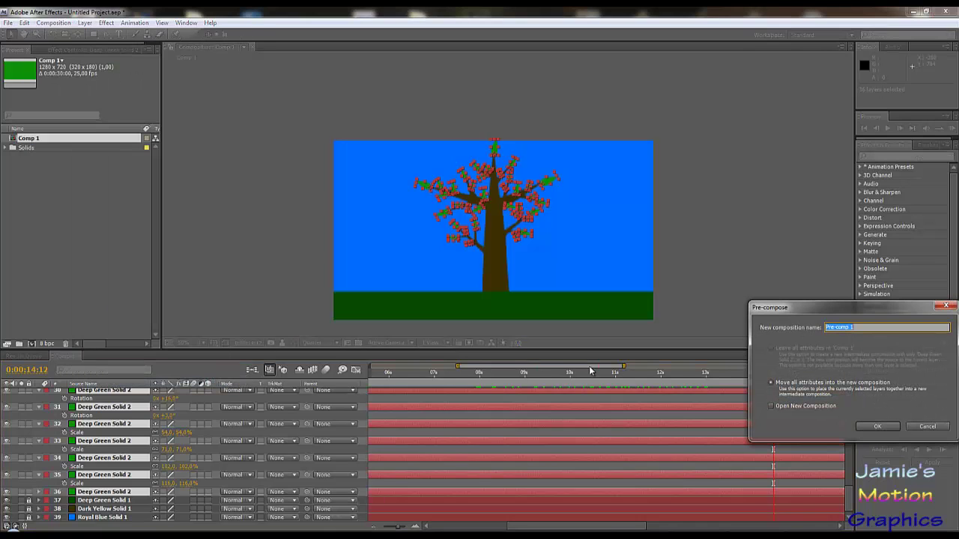
{"action": "left_click", "coordinate": [874, 428]}
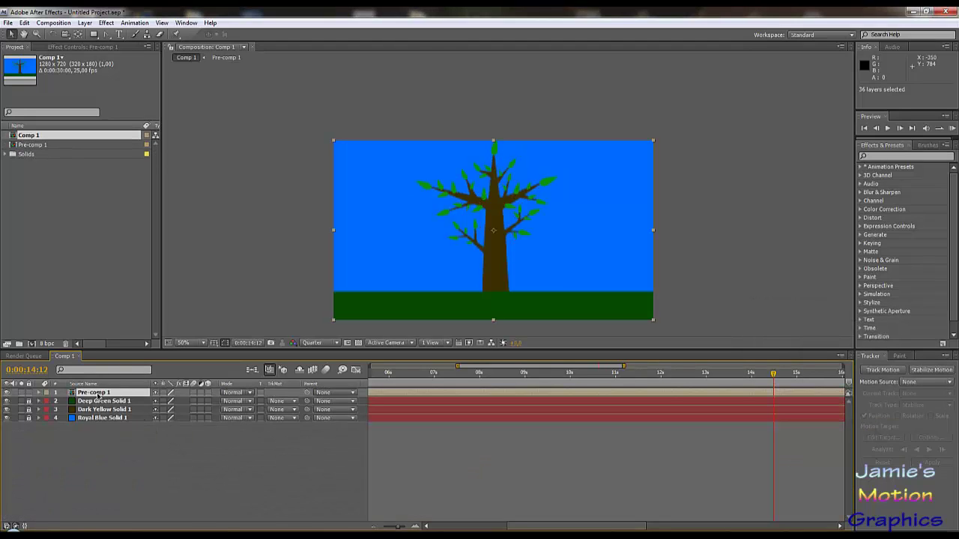
Open Pre-comp 1 to examine its leaf layers, compare it with the main composition, and return to Comp 1
{"action": "double_click", "coordinate": [98, 396]}
{"action": "right_click", "coordinate": [100, 357]}
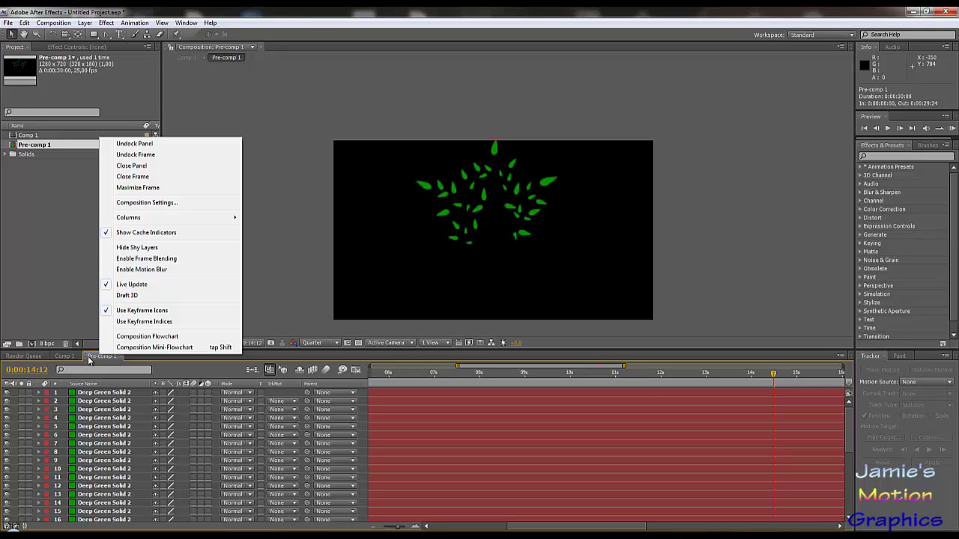
{"action": "left_click", "coordinate": [87, 361]}
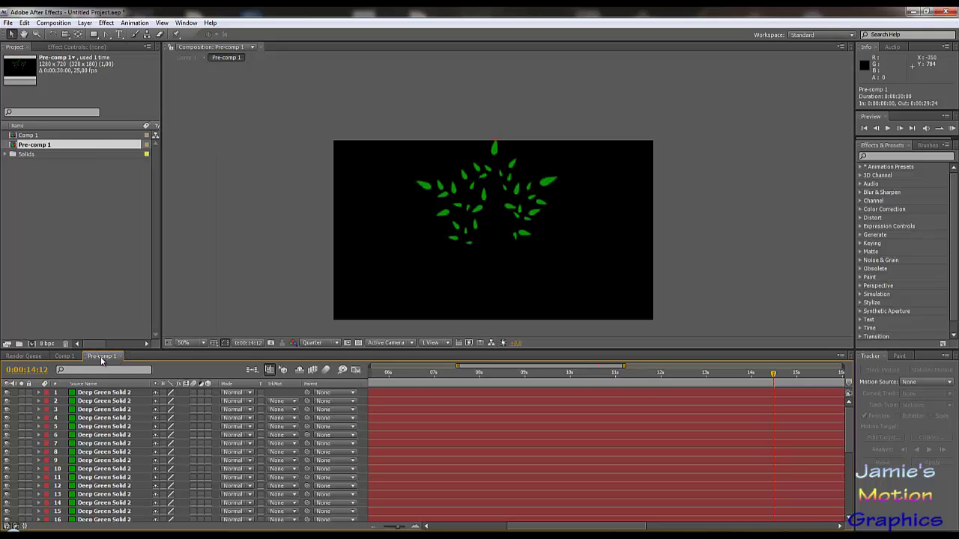
{"action": "right_click", "coordinate": [102, 361]}
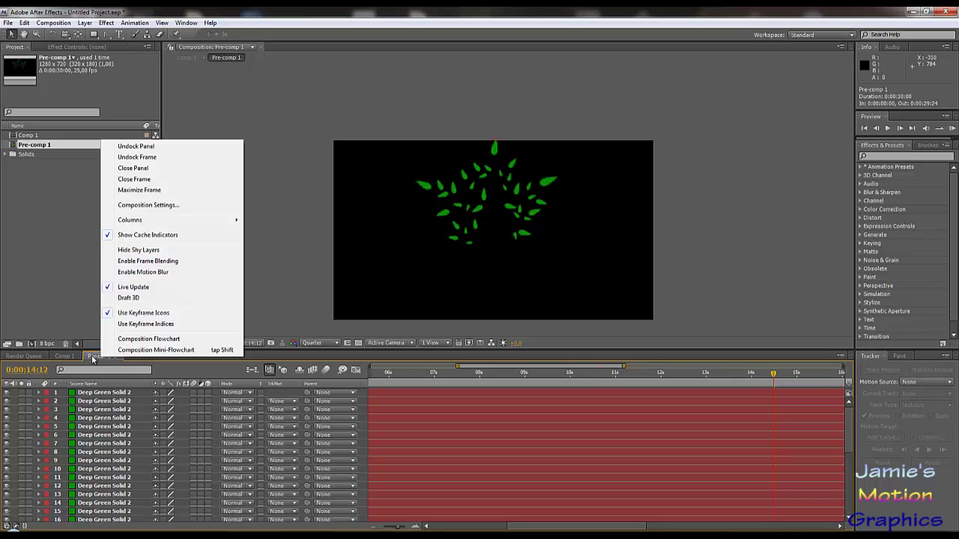
{"action": "left_click", "coordinate": [92, 358]}
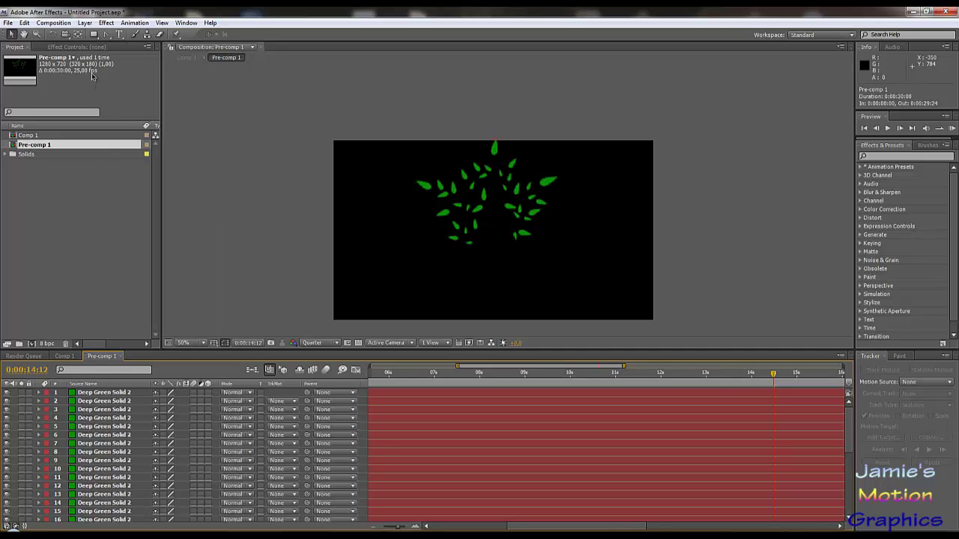
{"action": "left_click", "coordinate": [27, 25]}
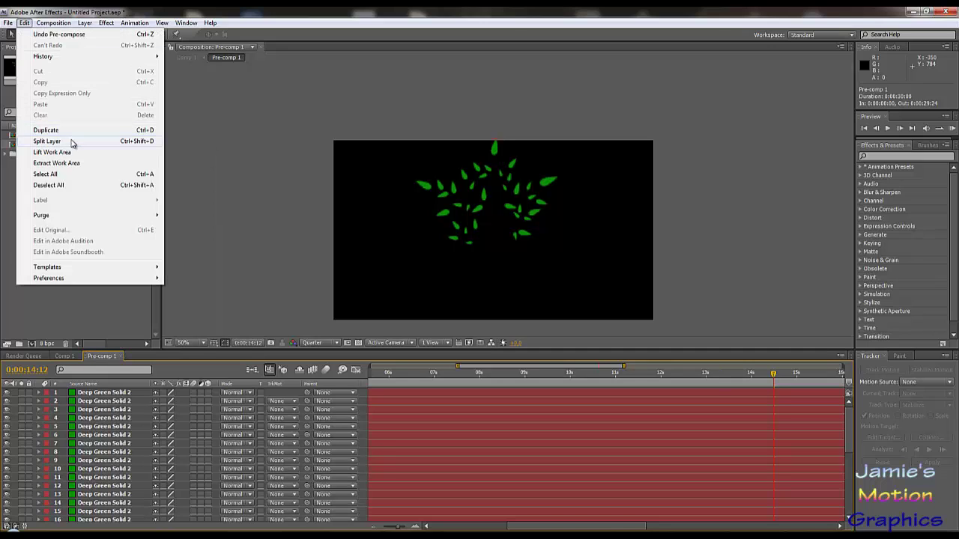
{"action": "left_click", "coordinate": [65, 356]}
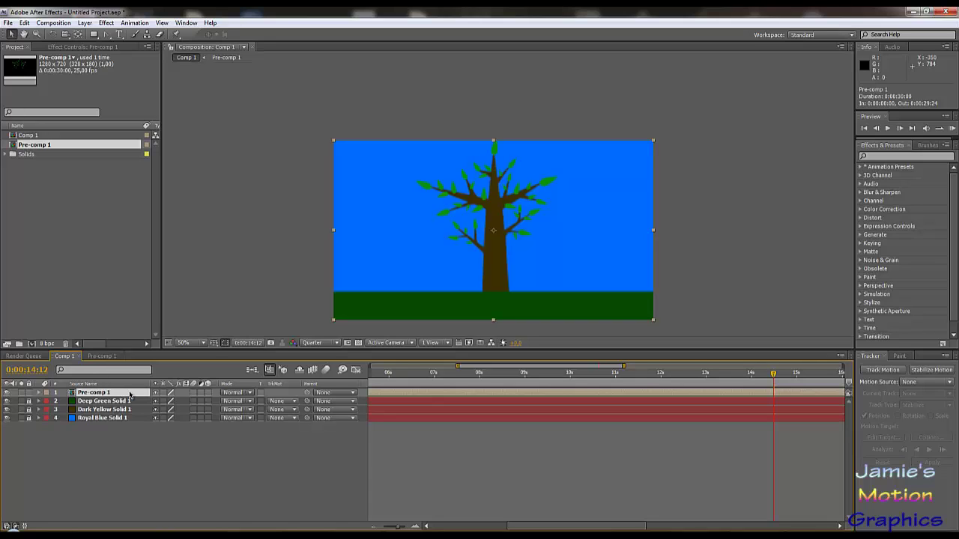
{"action": "left_click", "coordinate": [103, 357]}
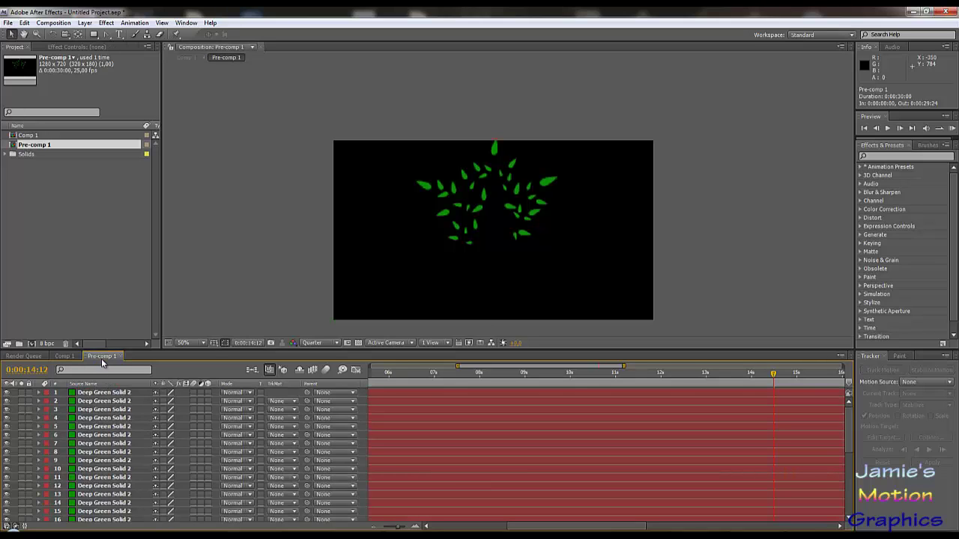
{"action": "left_click", "coordinate": [64, 356]}
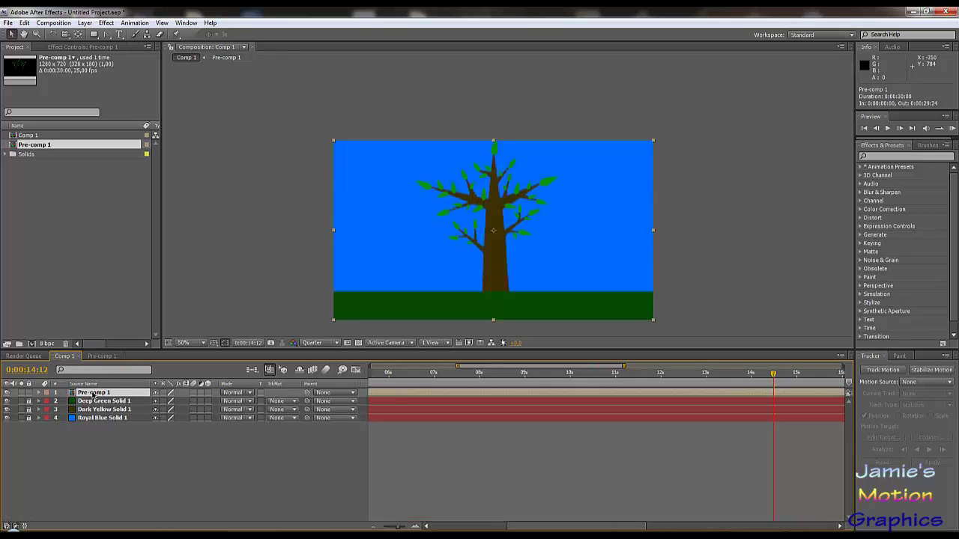
Rename the Pre-comp 1 layer in Comp 1 as Leaves and deselect it
{"action": "right_click", "coordinate": [93, 394]}
{"action": "left_click", "coordinate": [126, 522]}
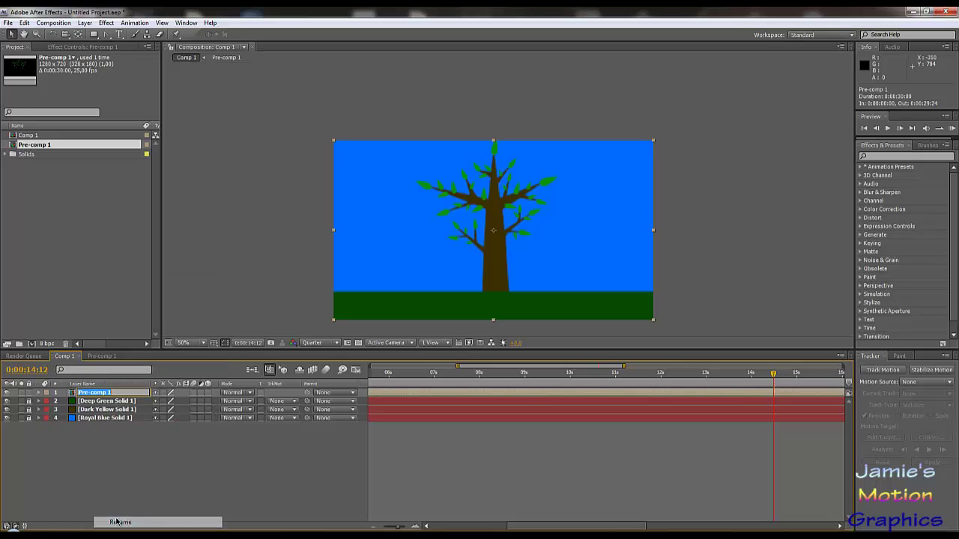
{"action": "key", "text": "BackSpace"}
{"action": "type", "text": "Leaves"}
{"action": "key", "text": "Return"}
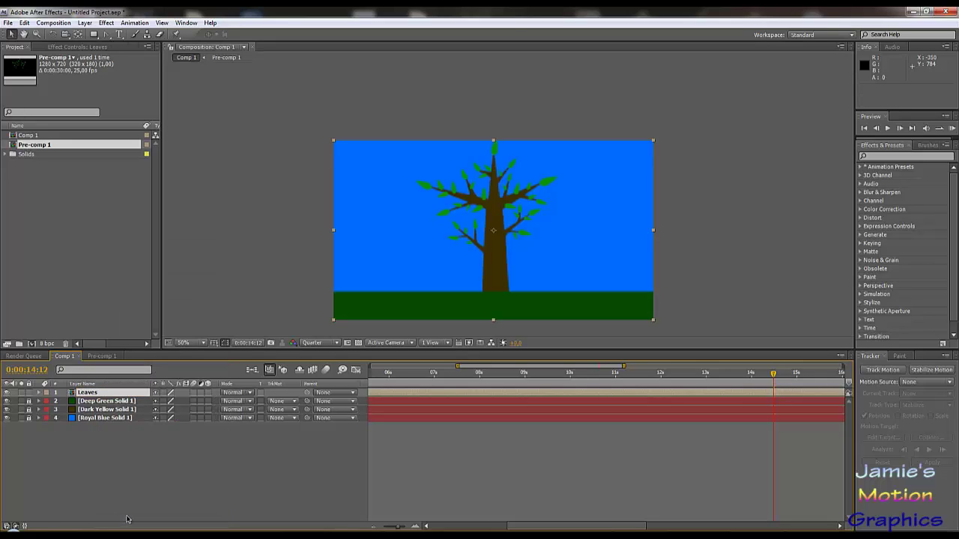
{"action": "left_click", "coordinate": [118, 439]}
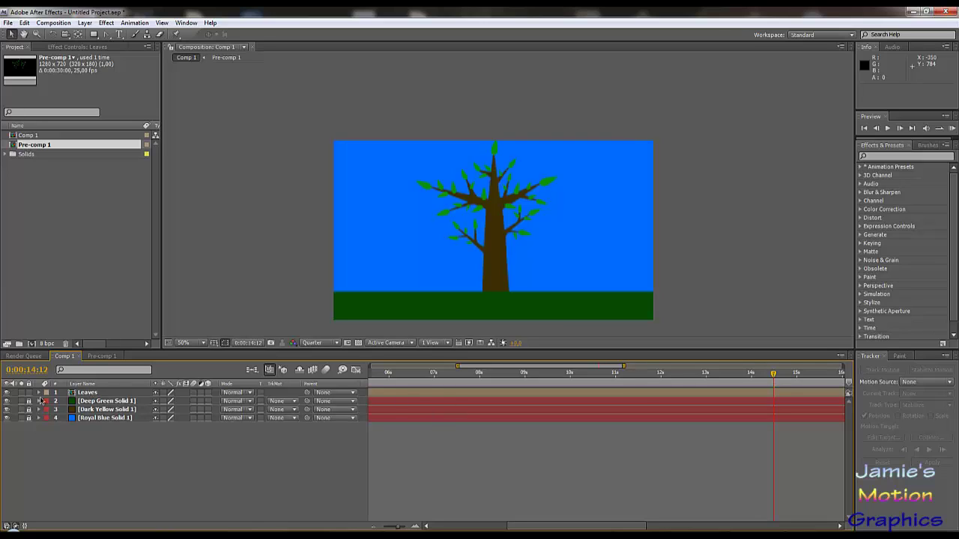
Hide and show the Leaves layer again, view the separate leaf layers inside Pre-comp 1, and return to Comp 1
{"action": "left_click", "coordinate": [7, 393]}
{"action": "left_click", "coordinate": [6, 393]}
{"action": "left_click", "coordinate": [103, 356]}
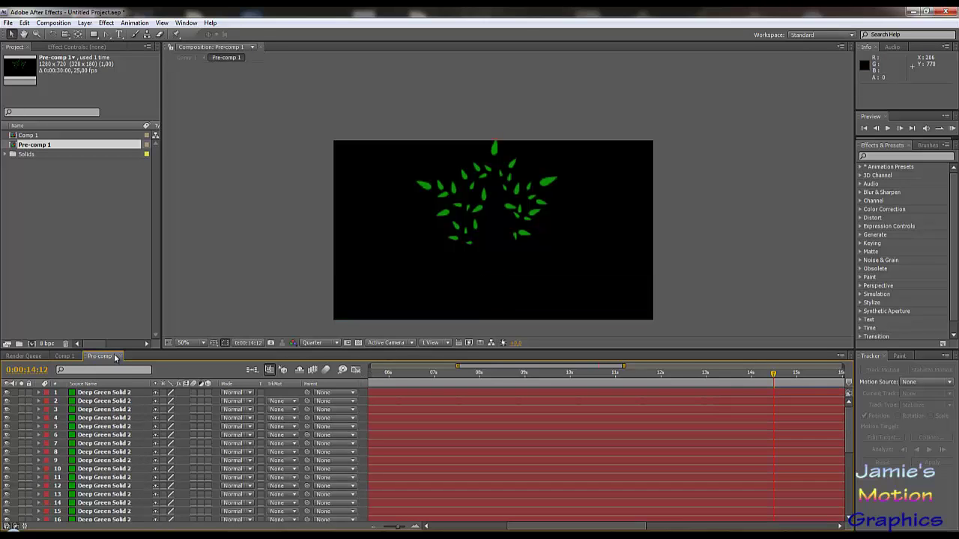
{"action": "left_click", "coordinate": [64, 356]}
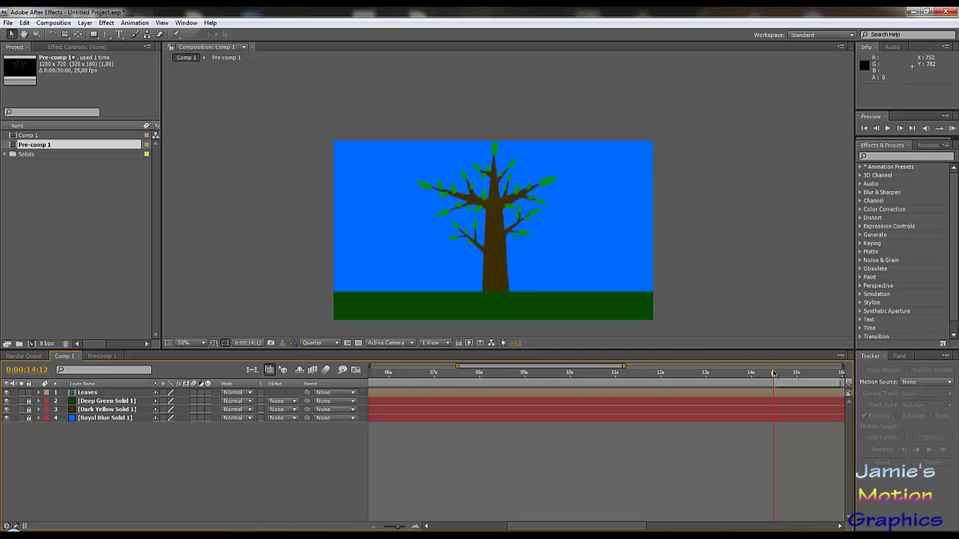
Split the Leaves layer at 0:00:10:00 and delete the part before that time
{"action": "left_click_drag", "start_coordinate": [773, 377], "coordinate": [571, 384]}
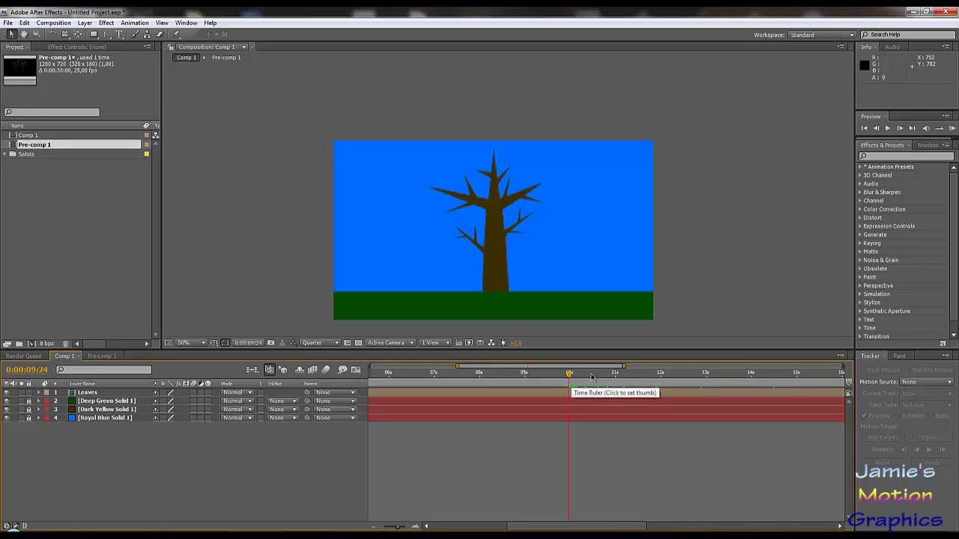
{"action": "key", "text": "Page_Down"}
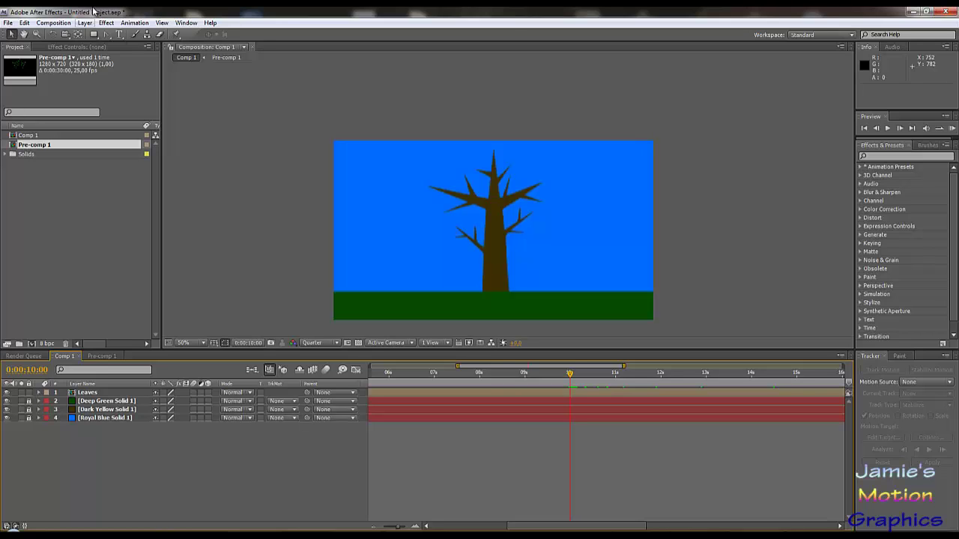
{"action": "left_click", "coordinate": [42, 24]}
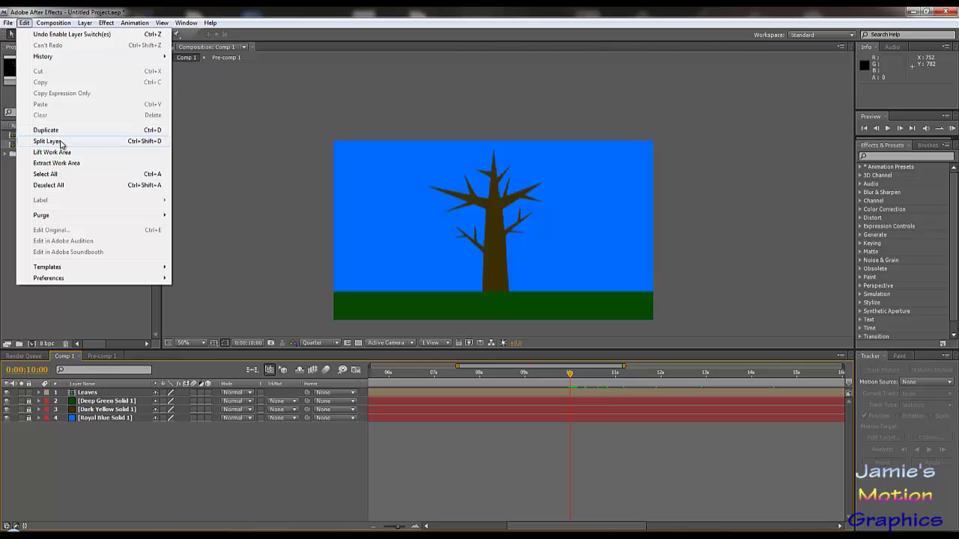
{"action": "left_click", "coordinate": [53, 141]}
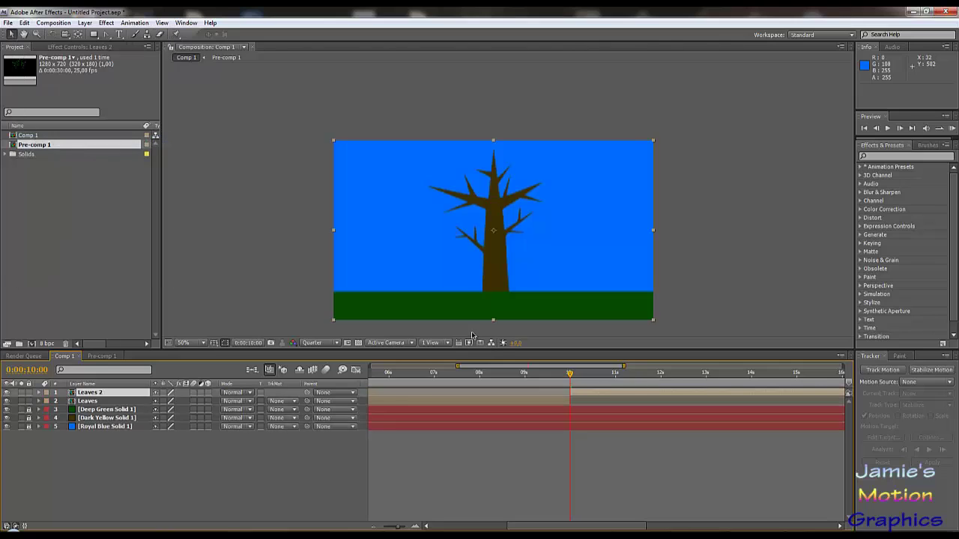
{"action": "left_click", "coordinate": [557, 403]}
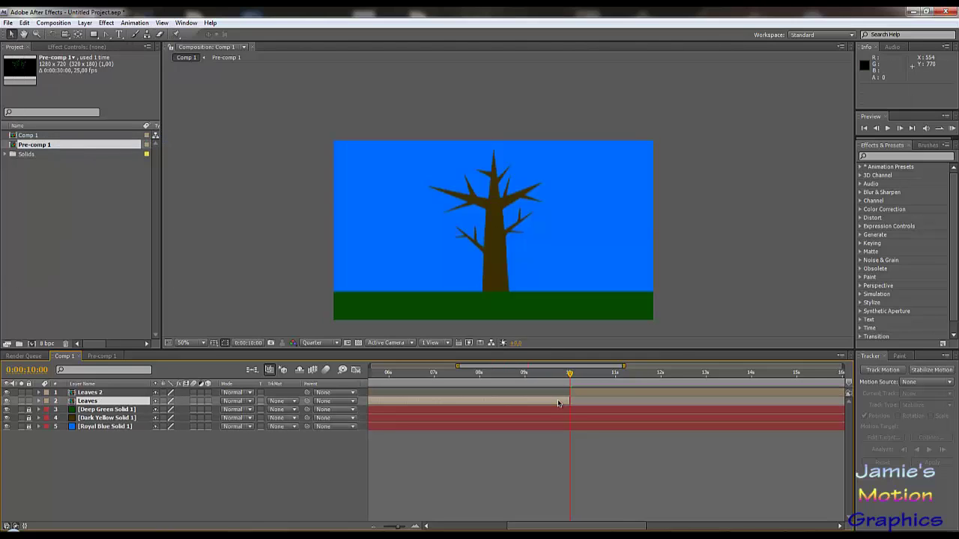
{"action": "key", "text": "Delete"}
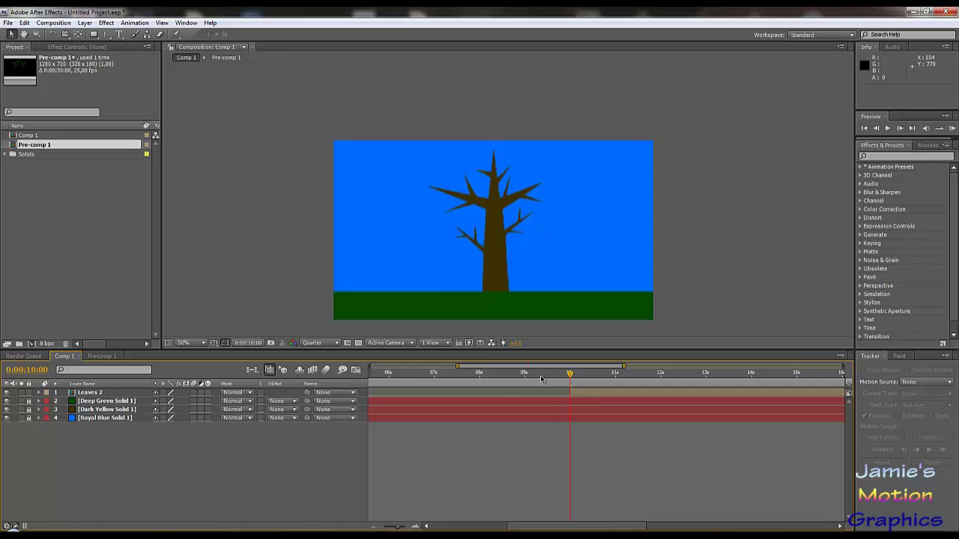
Return to 0:00:00:00 and create a 1280 x 720 px solid in bright yellow EAFF00
{"action": "left_click_drag", "start_coordinate": [540, 379], "coordinate": [296, 400]}
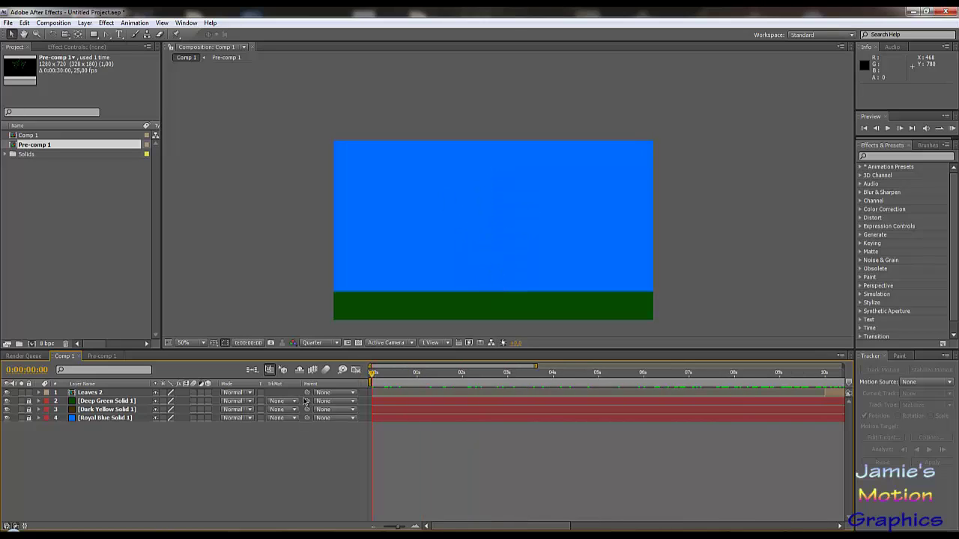
{"action": "left_click", "coordinate": [108, 24]}
{"action": "mouse_move", "coordinate": [85, 22]}
{"action": "mouse_move", "coordinate": [105, 35]}
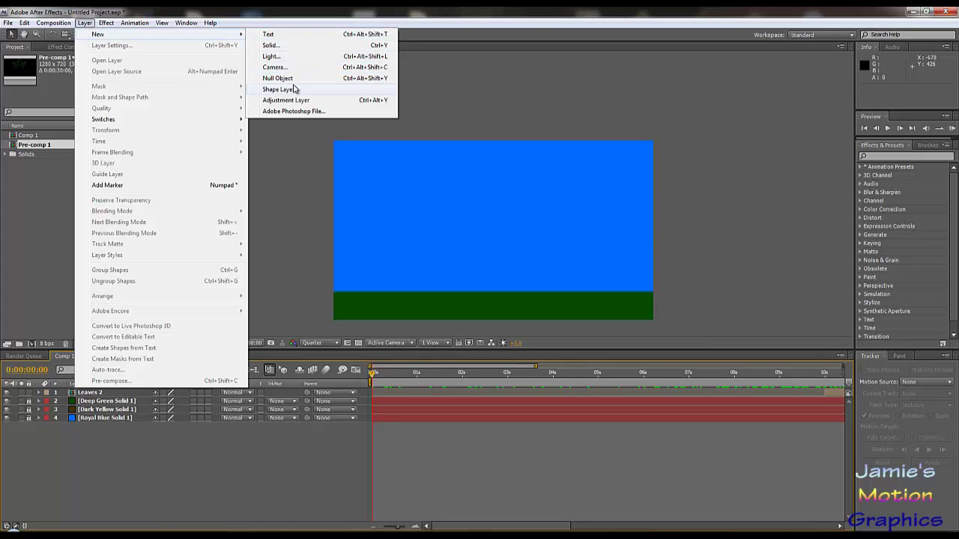
{"action": "left_click", "coordinate": [289, 45]}
{"action": "left_click", "coordinate": [848, 416]}
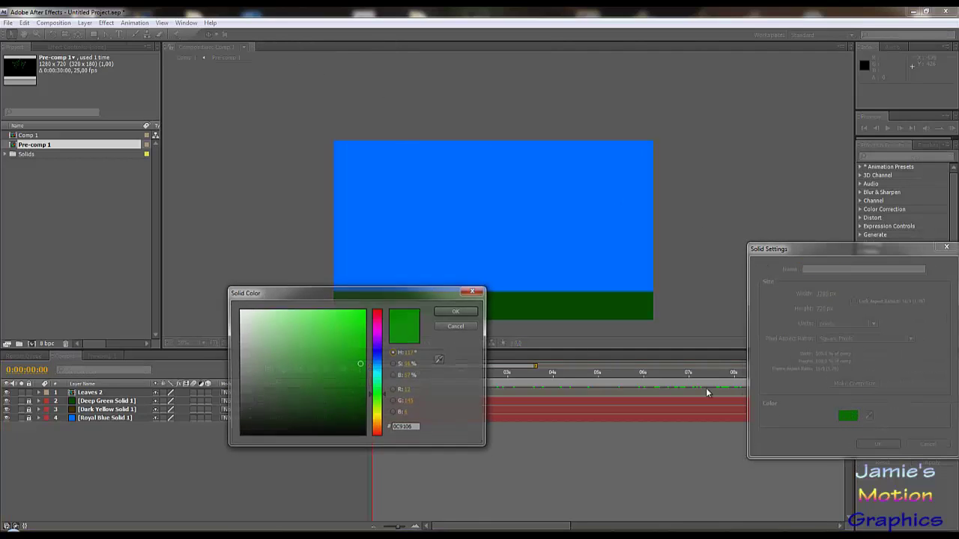
{"action": "left_click", "coordinate": [378, 413]}
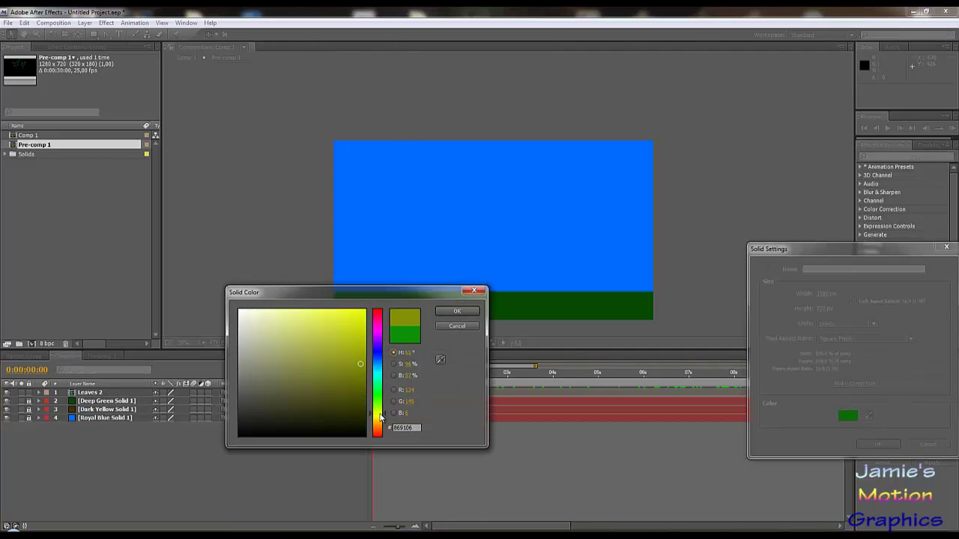
{"action": "left_click_drag", "start_coordinate": [345, 351], "coordinate": [388, 285]}
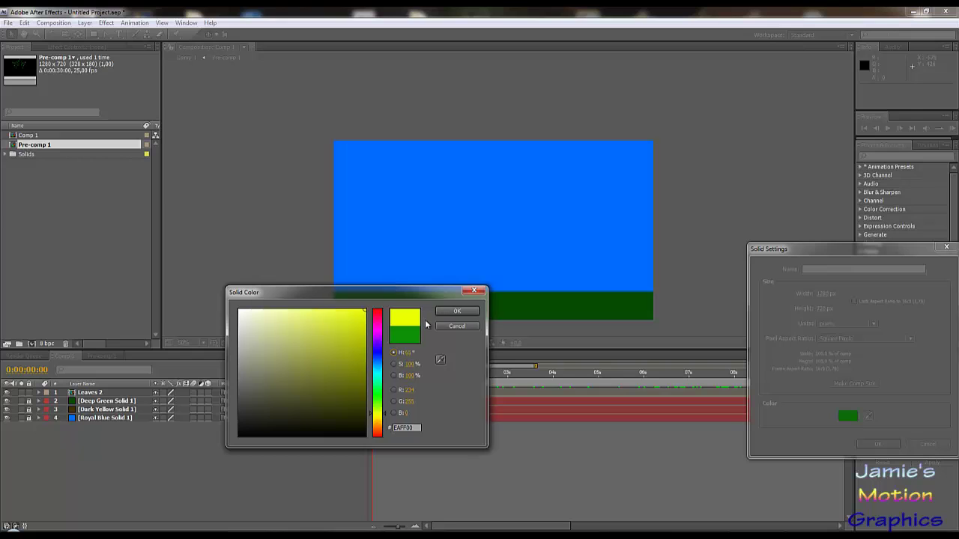
{"action": "left_click", "coordinate": [449, 311]}
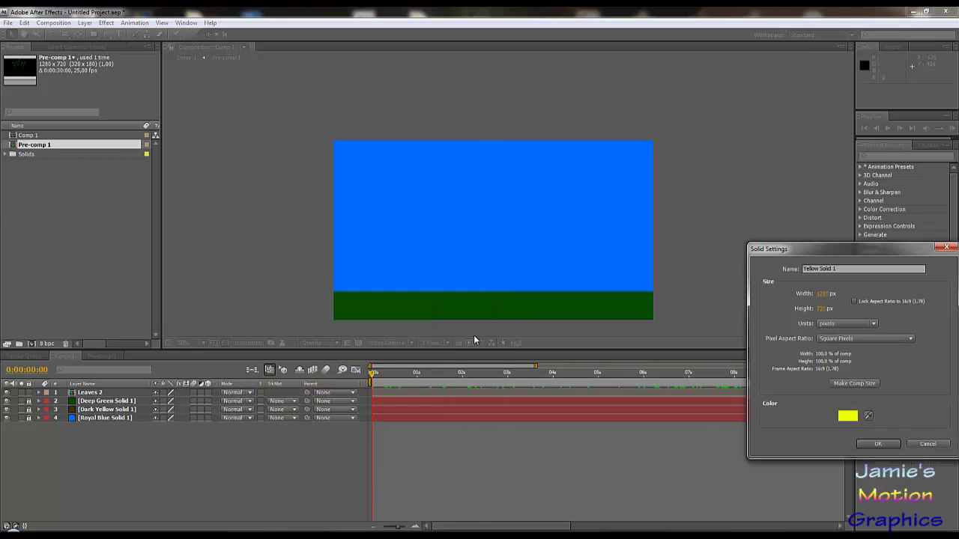
{"action": "left_click", "coordinate": [878, 445]}
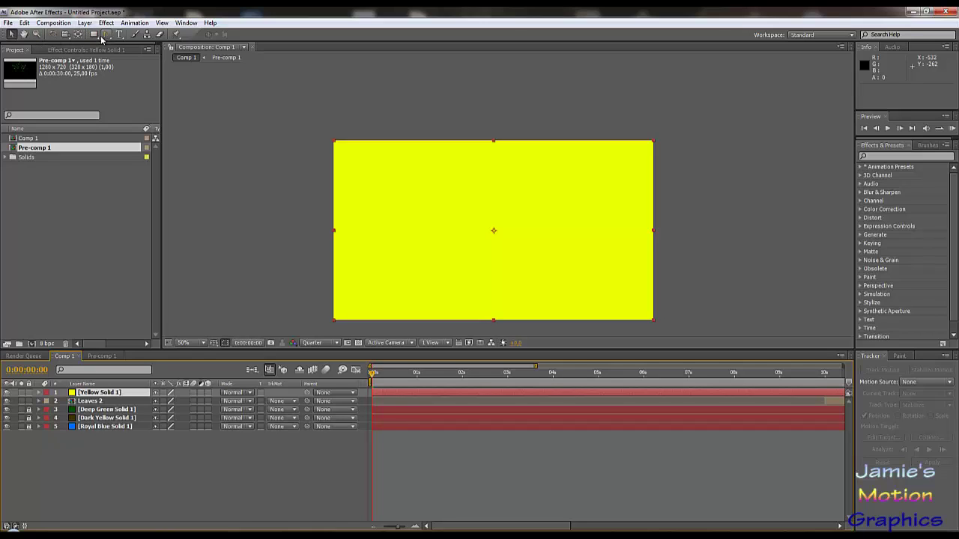
Draw a four-point Pen tool mask about 245 px wide on the yellow solid, slightly right of the sky's centre
{"action": "left_click", "coordinate": [108, 35]}
{"action": "left_click", "coordinate": [142, 36]}
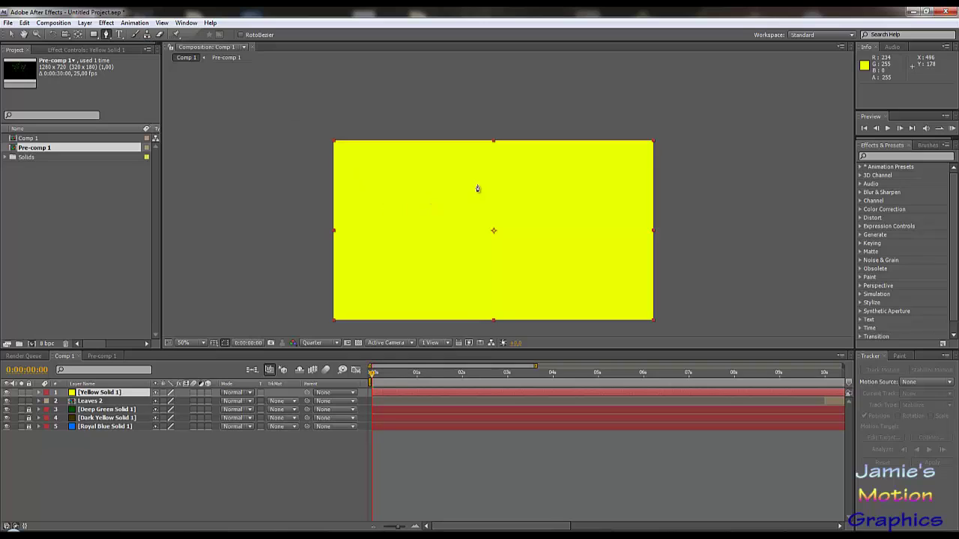
{"action": "left_click", "coordinate": [542, 200]}
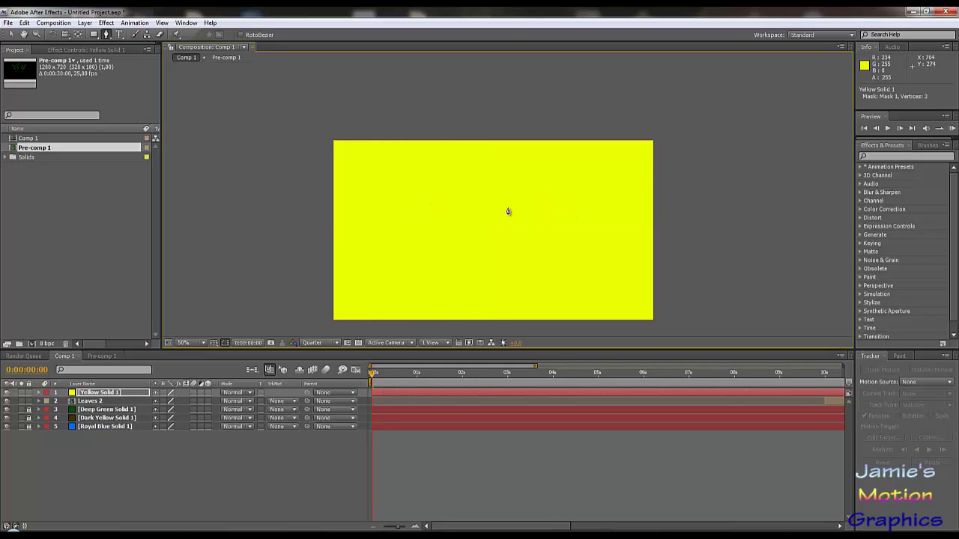
{"action": "left_click", "coordinate": [543, 197]}
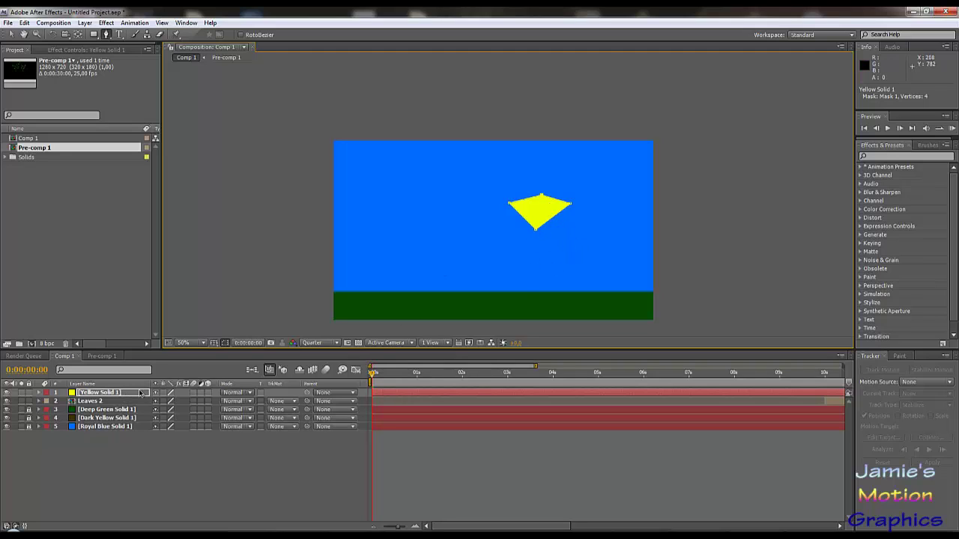
Set the bounding box of the yellow solid's Mask 1 to top 200 px and bottom 400 px
{"action": "left_click", "coordinate": [39, 393]}
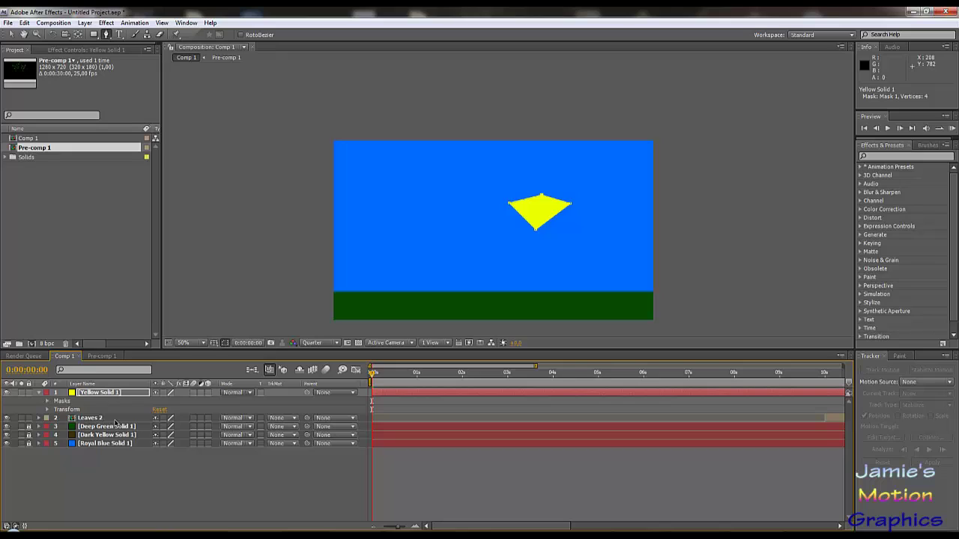
{"action": "left_click", "coordinate": [66, 402]}
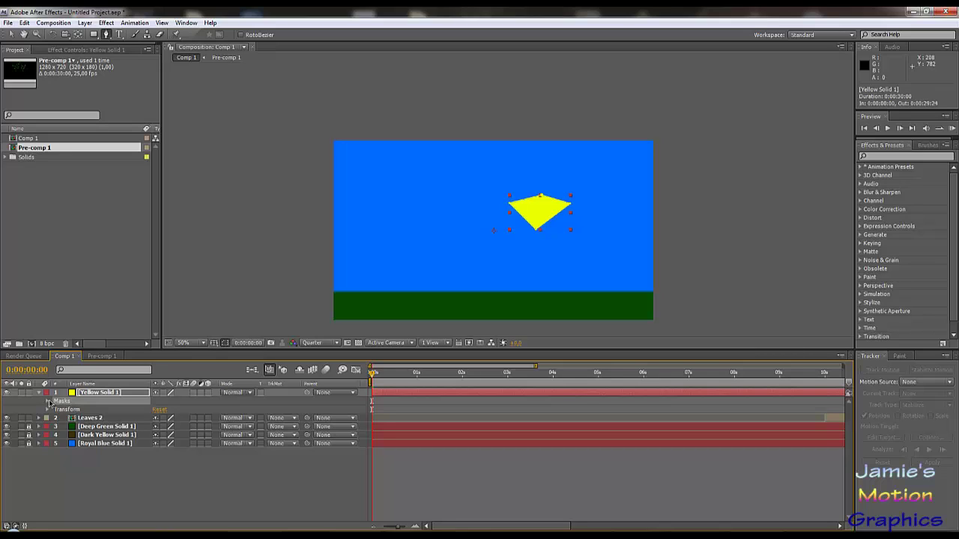
{"action": "left_click", "coordinate": [48, 401]}
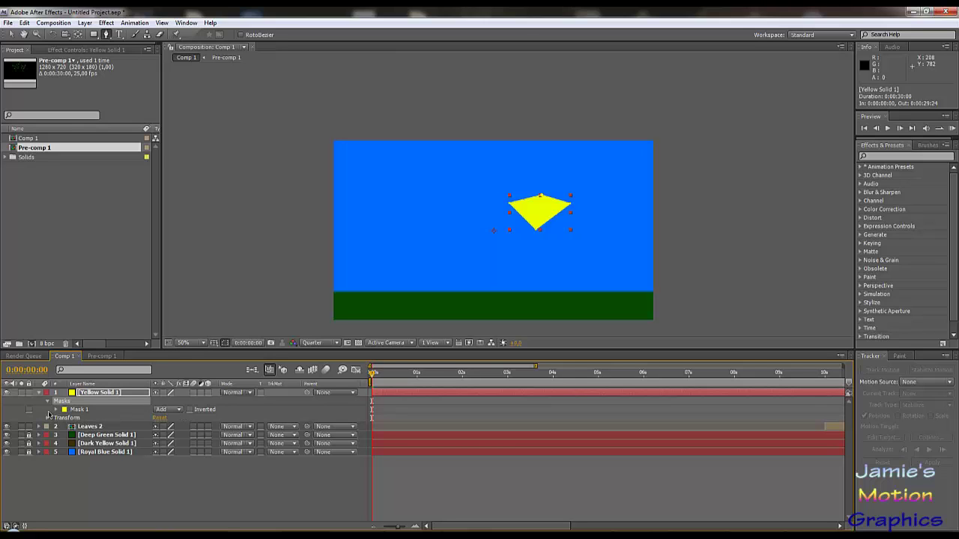
{"action": "left_click", "coordinate": [56, 409]}
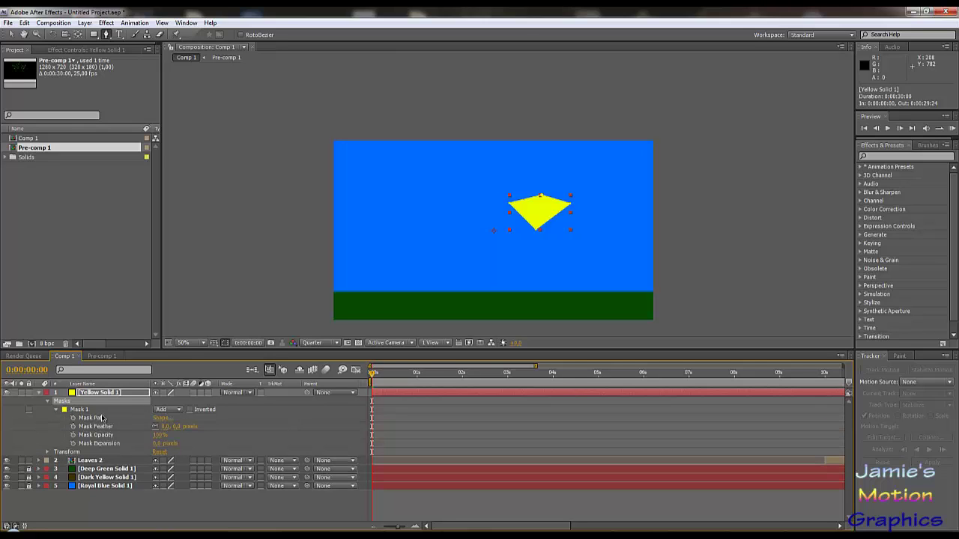
{"action": "left_click", "coordinate": [159, 418]}
{"action": "left_click", "coordinate": [884, 321]}
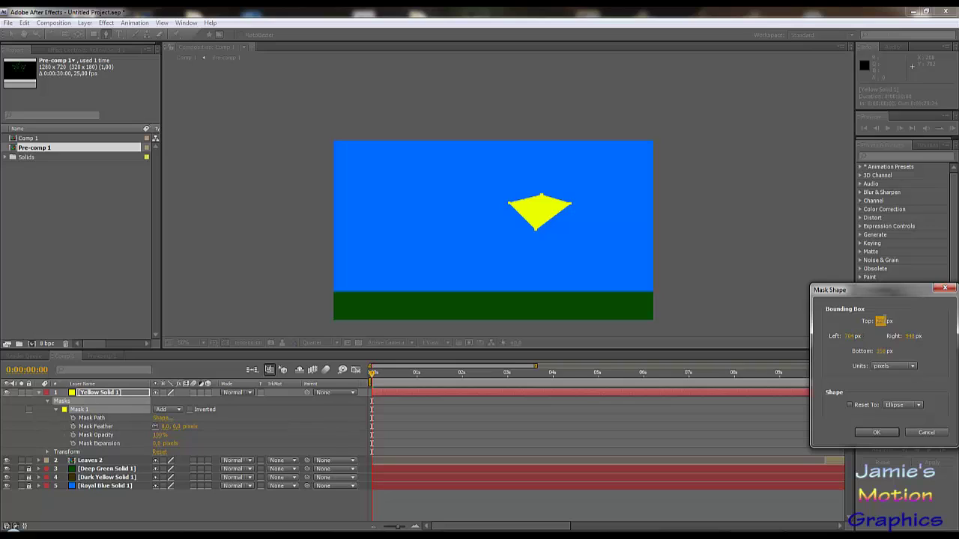
{"action": "key", "text": "Tab"}
{"action": "key", "text": "Tab"}
{"action": "type", "text": "400"}
{"action": "key", "text": "Tab"}
Set the mask's bounding box to left 700 px and right 900 px, and apply the shape
{"action": "left_click", "coordinate": [851, 336]}
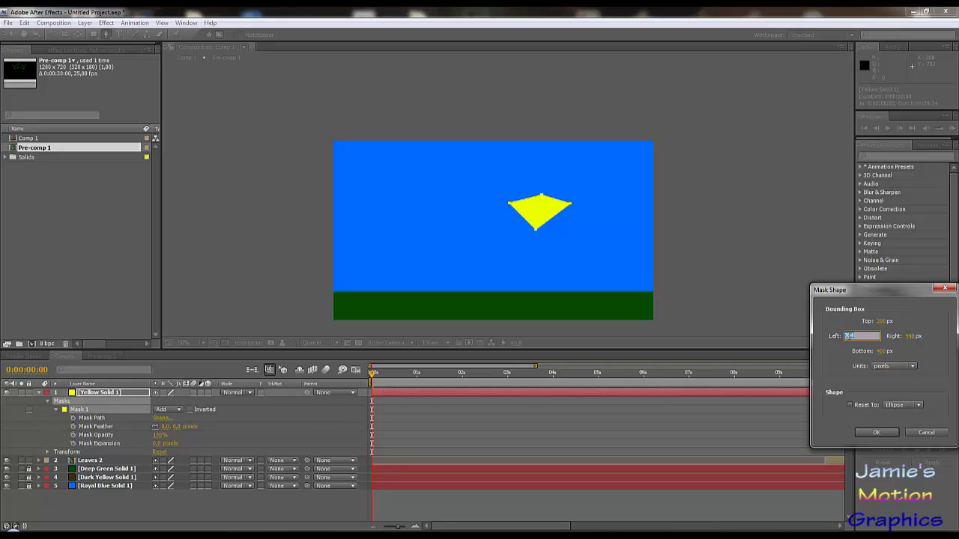
{"action": "type", "text": "500"}
{"action": "key", "text": "Tab"}
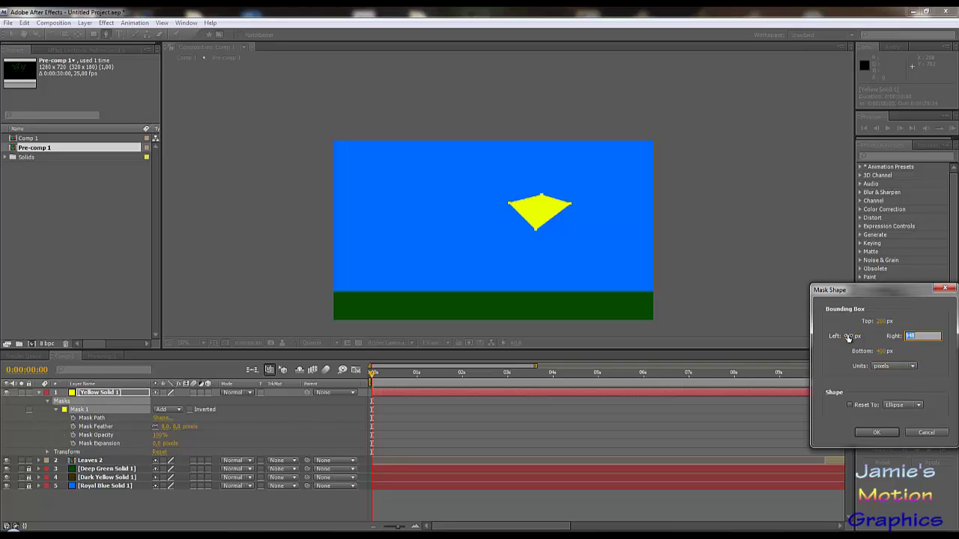
{"action": "type", "text": "900"}
{"action": "key", "text": "Return"}
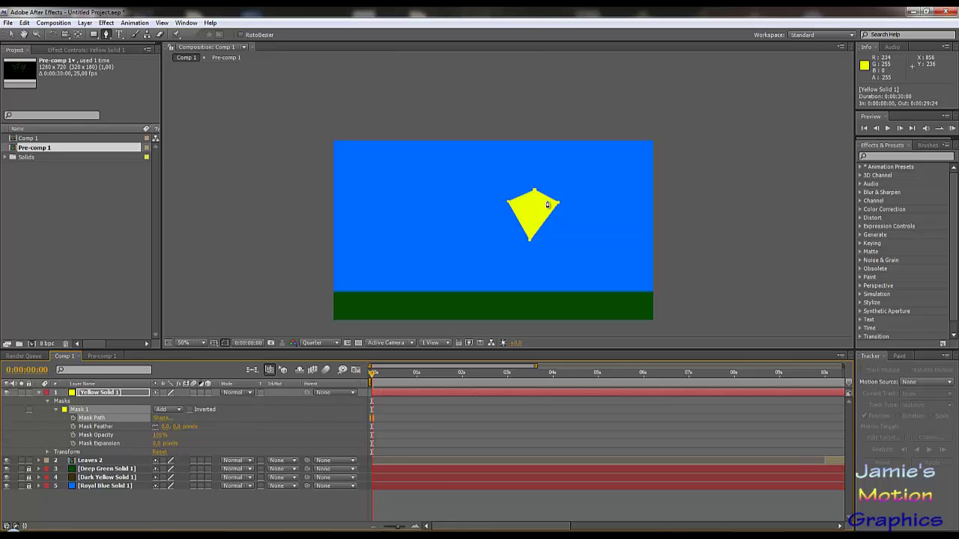
Reset the shape of the yellow solid's Mask 1 to an ellipse
{"action": "left_click", "coordinate": [161, 417]}
{"action": "left_click", "coordinate": [852, 404]}
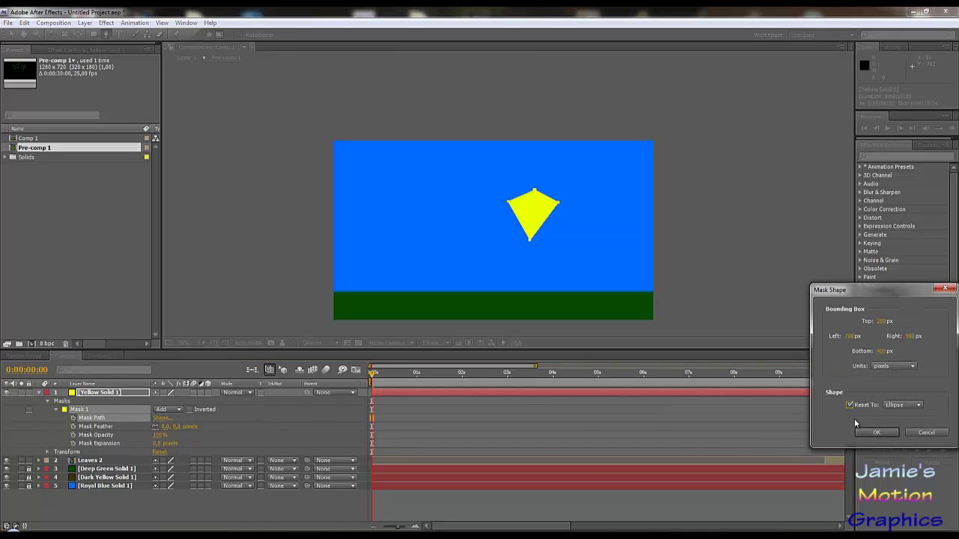
{"action": "left_click", "coordinate": [876, 432]}
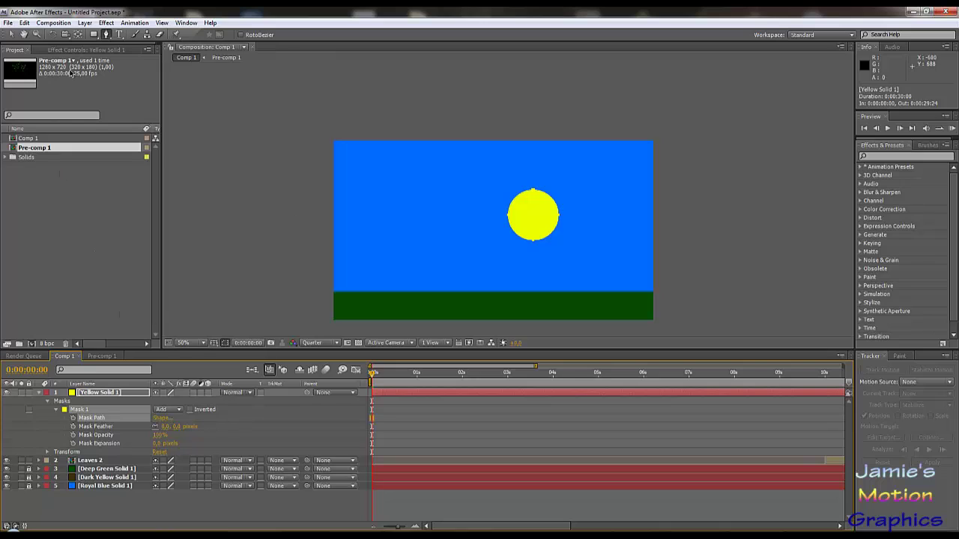
Move the yellow circle to the composition's lower-left corner and place its layer directly beneath Deep Green Solid 1
{"action": "left_click", "coordinate": [13, 35]}
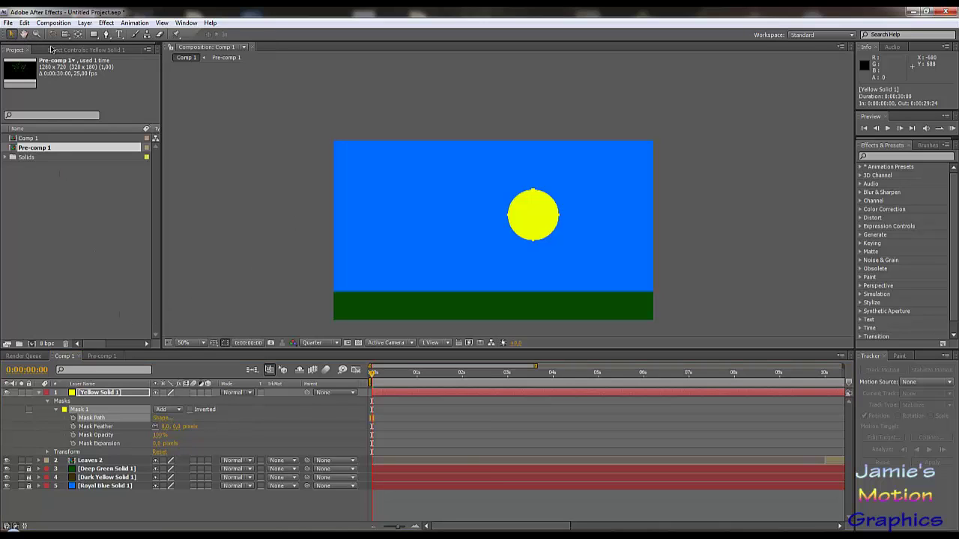
{"action": "double_click", "coordinate": [536, 221]}
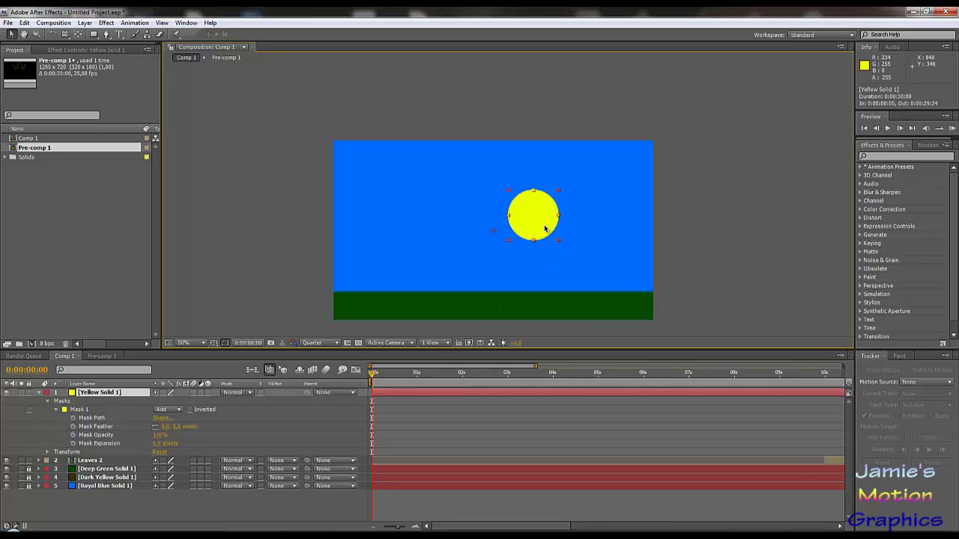
{"action": "left_click_drag", "start_coordinate": [546, 228], "coordinate": [374, 281]}
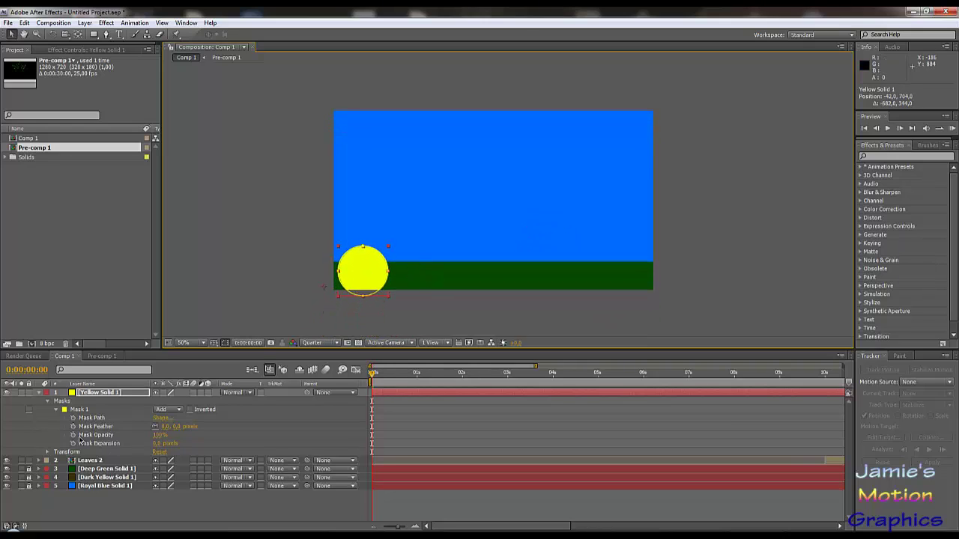
{"action": "left_click_drag", "start_coordinate": [95, 397], "coordinate": [102, 474]}
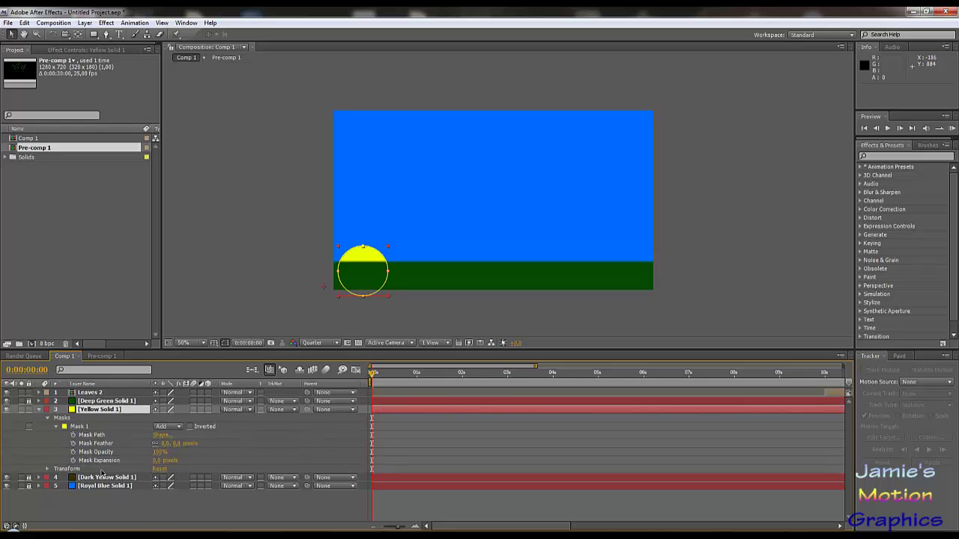
Hide the yellow circle behind the ground at the lower-left corner, at about position -108, 798, and return to 0:00:00:00
{"action": "left_click_drag", "start_coordinate": [375, 262], "coordinate": [474, 150]}
{"action": "left_click_drag", "start_coordinate": [586, 163], "coordinate": [352, 304]}
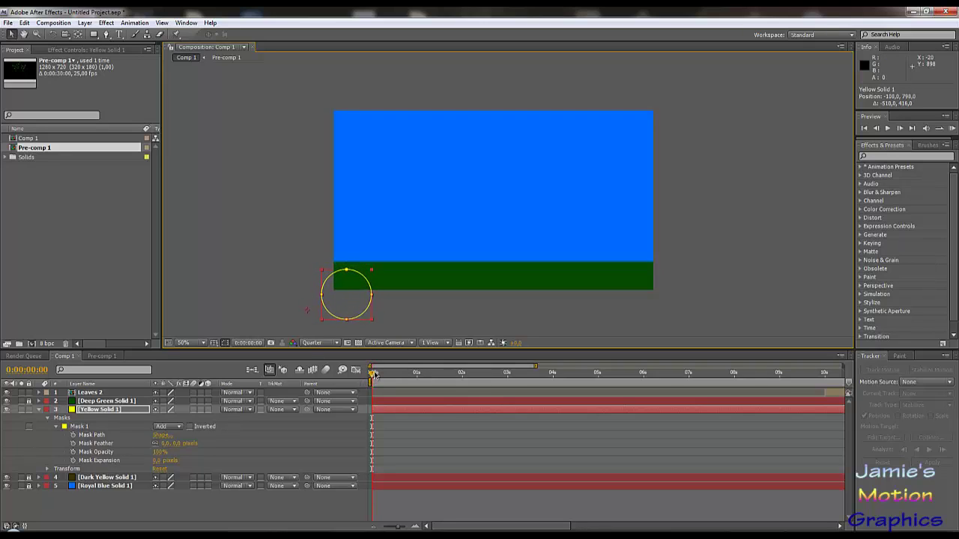
{"action": "left_click_drag", "start_coordinate": [373, 374], "coordinate": [510, 382]}
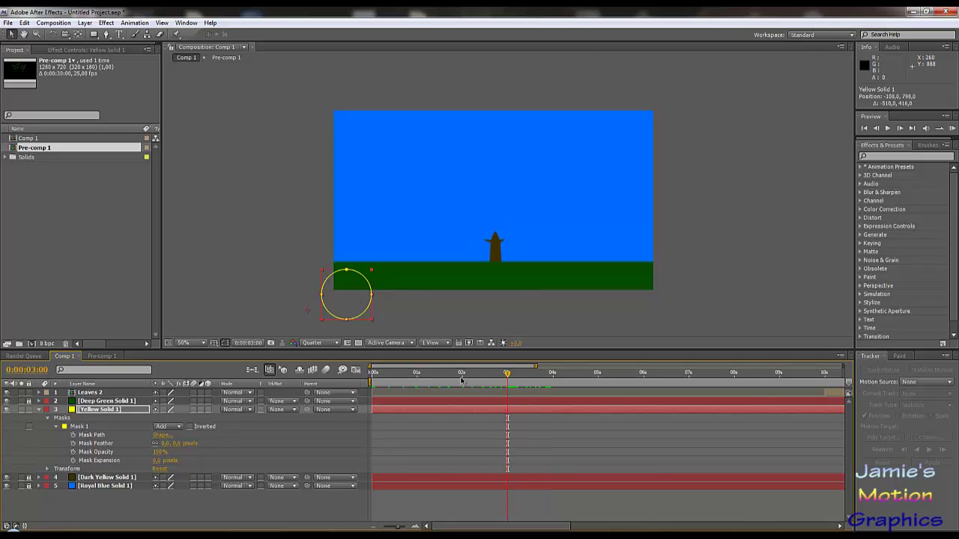
{"action": "left_click", "coordinate": [370, 380]}
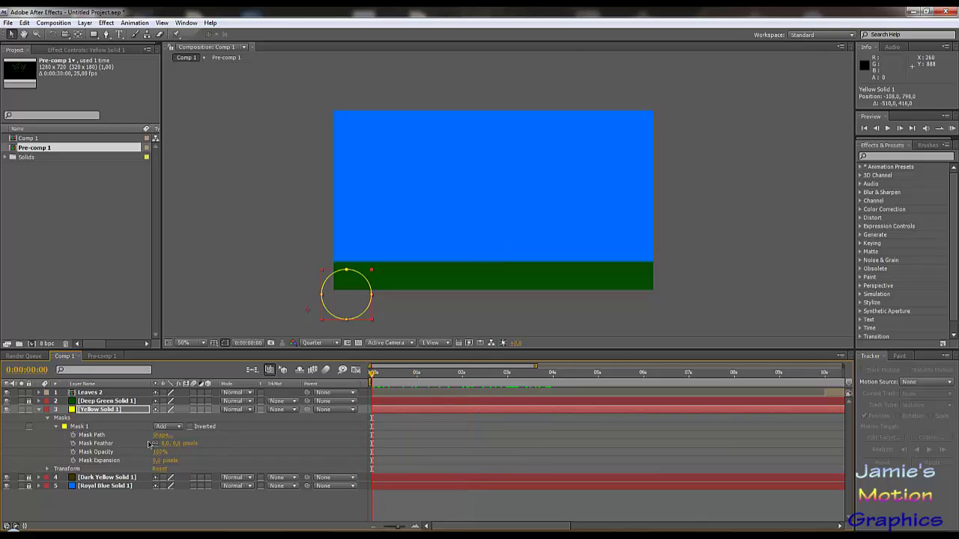
{"action": "left_click", "coordinate": [74, 436]}
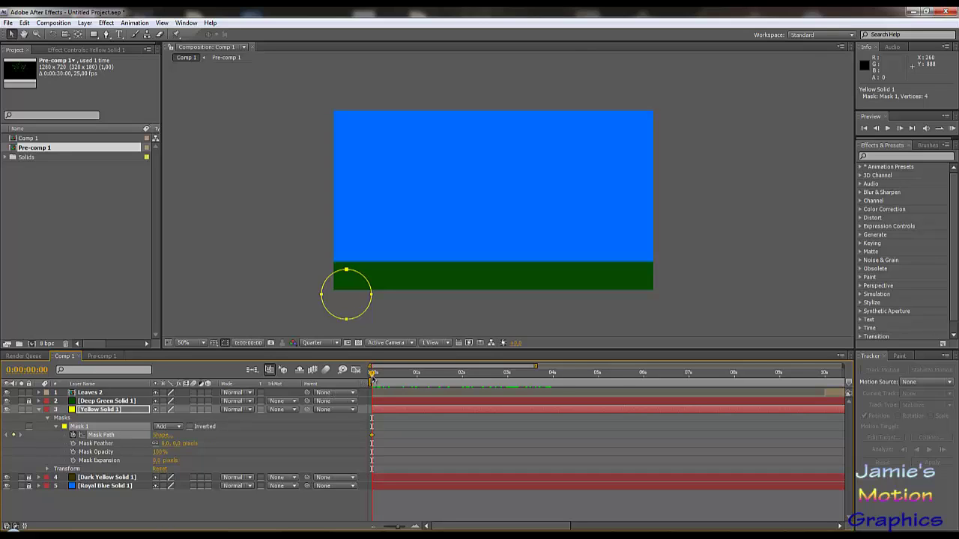
{"action": "left_click_drag", "start_coordinate": [374, 378], "coordinate": [508, 375]}
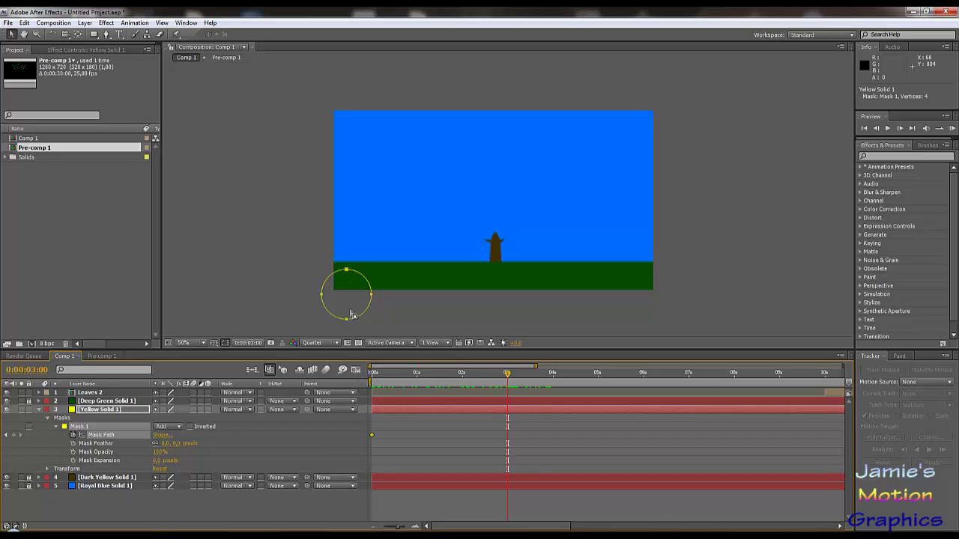
{"action": "left_click", "coordinate": [340, 302]}
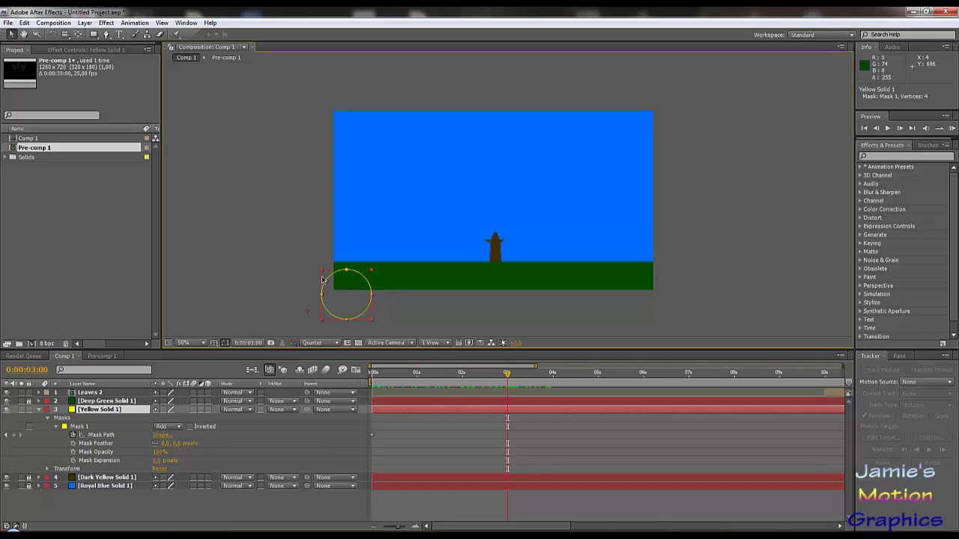
{"action": "left_click", "coordinate": [335, 302]}
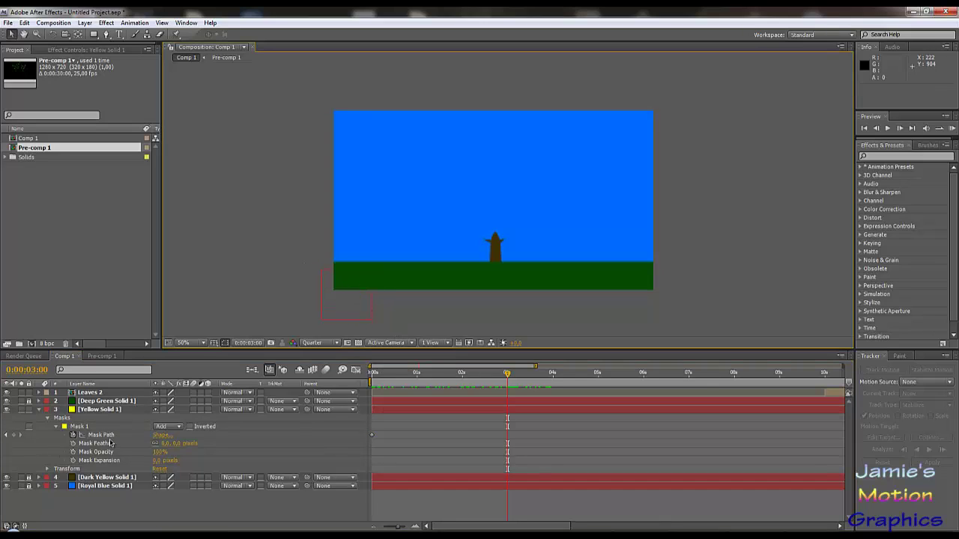
{"action": "left_click", "coordinate": [105, 436]}
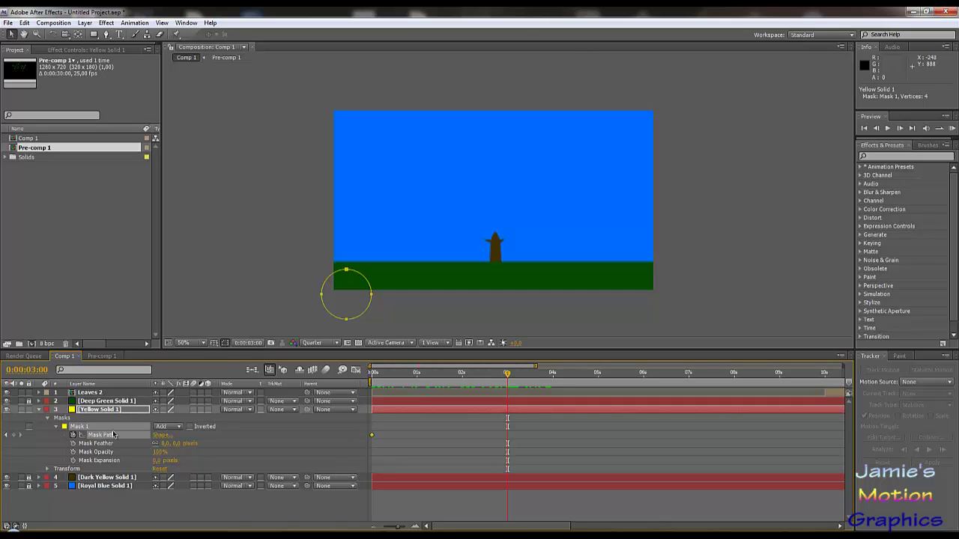
{"action": "left_click_drag", "start_coordinate": [356, 262], "coordinate": [609, 130]}
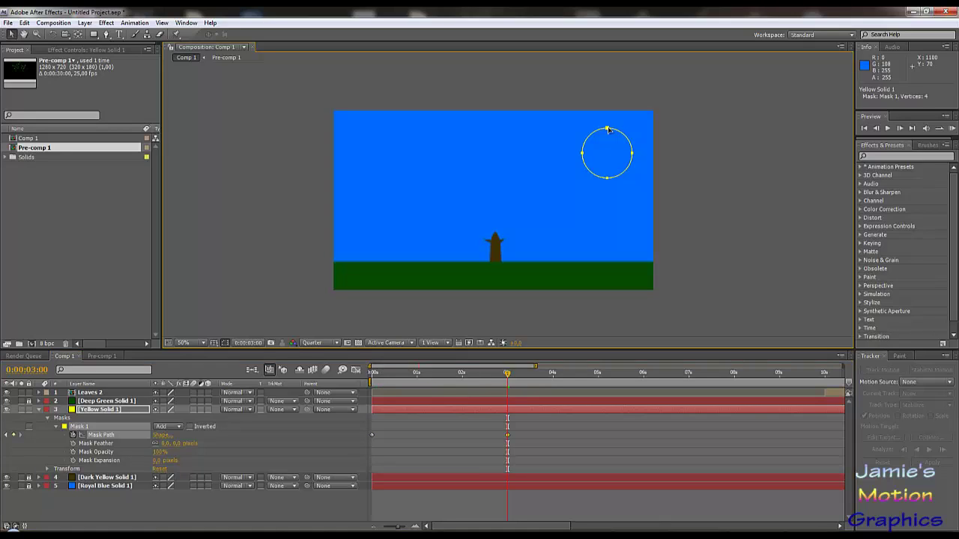
{"action": "key", "text": "ctrl+z"}
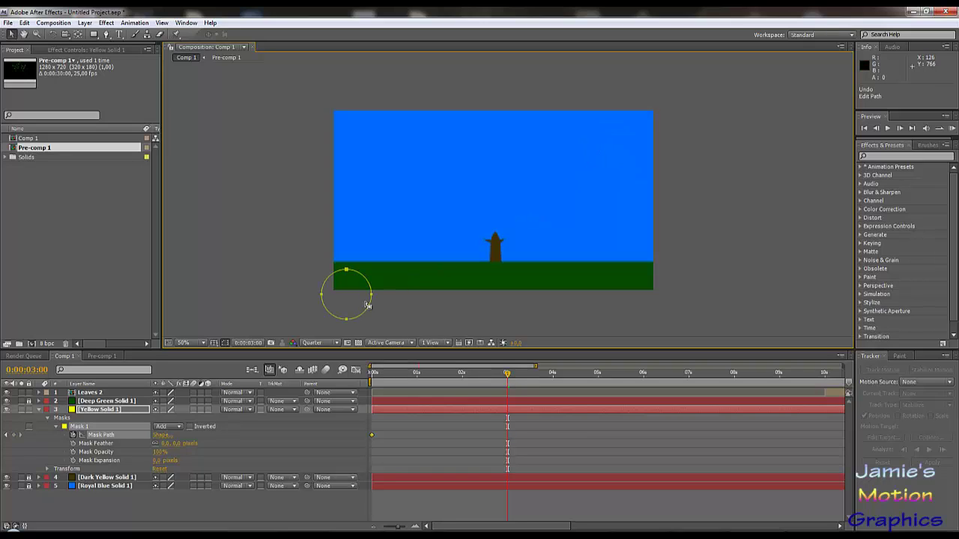
{"action": "left_click", "coordinate": [73, 435]}
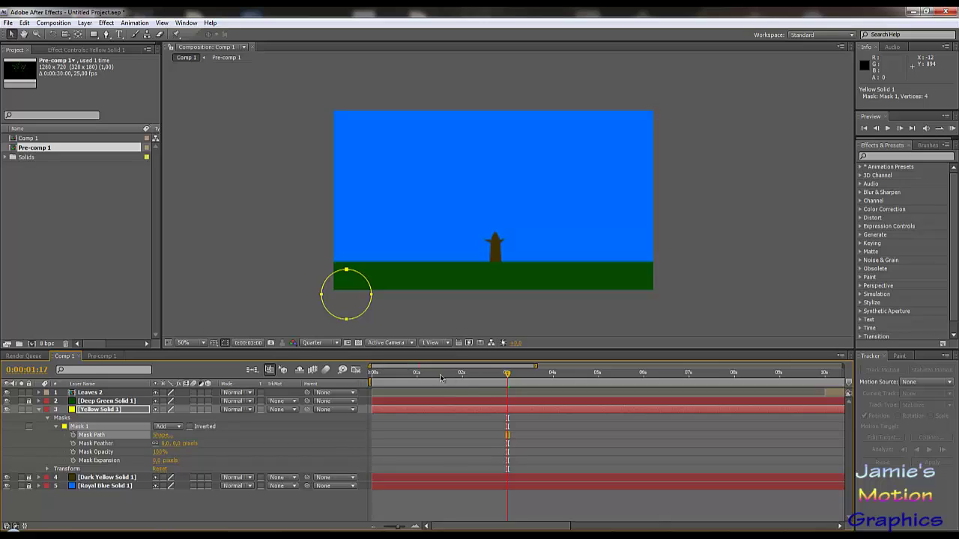
Keyframe the yellow solid's Position at 0:00:00:00, and at 0:00:03:00 move the circle to about 944, 212 in the sky's upper right
{"action": "left_click_drag", "start_coordinate": [443, 379], "coordinate": [351, 396]}
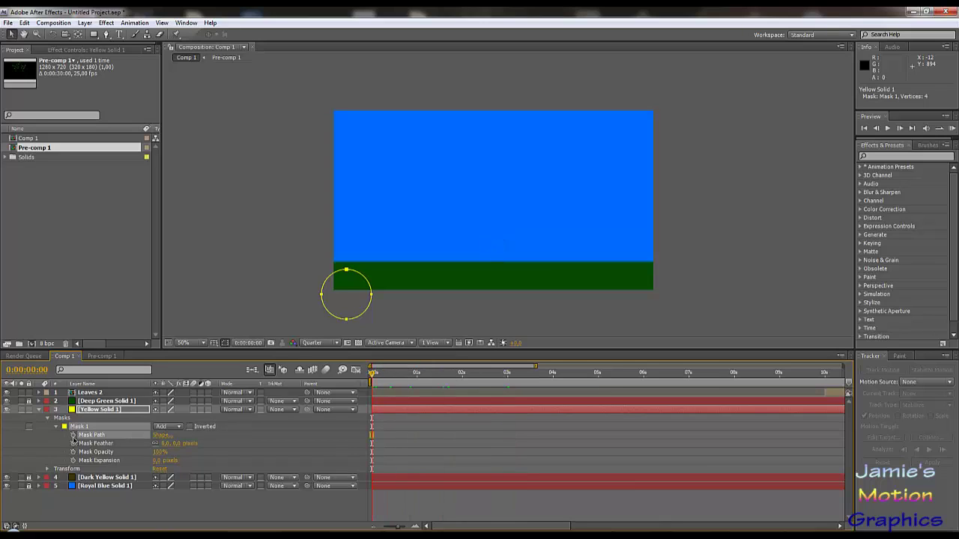
{"action": "key", "text": "p"}
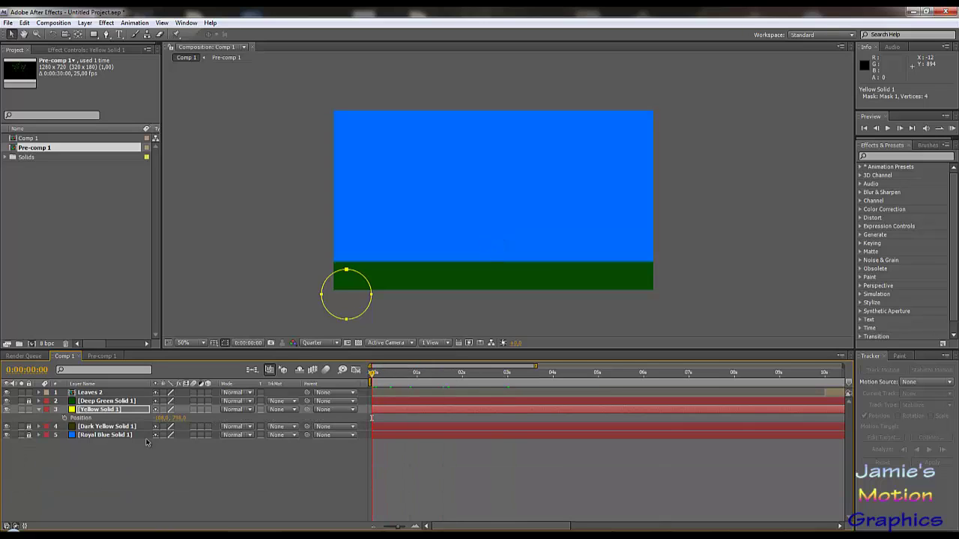
{"action": "left_click", "coordinate": [65, 418]}
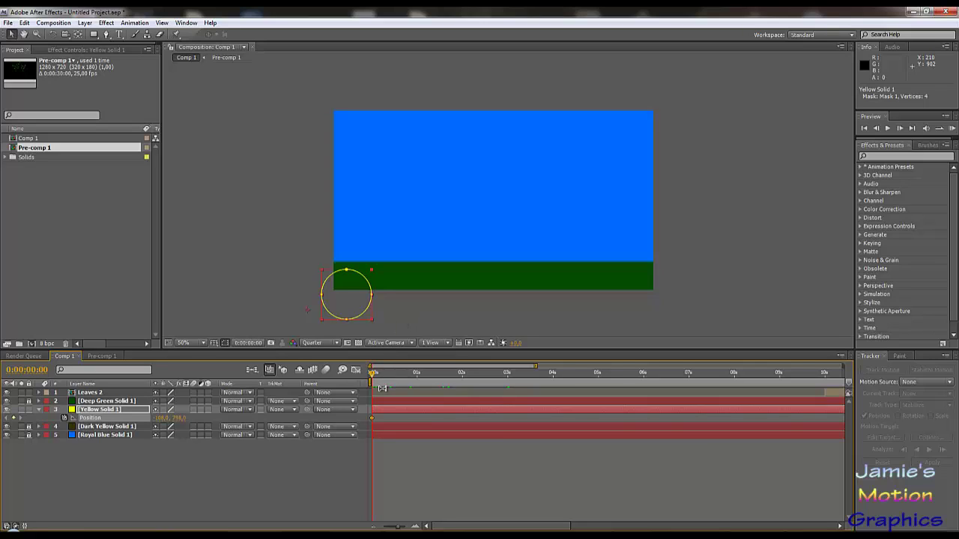
{"action": "left_click_drag", "start_coordinate": [372, 376], "coordinate": [509, 381]}
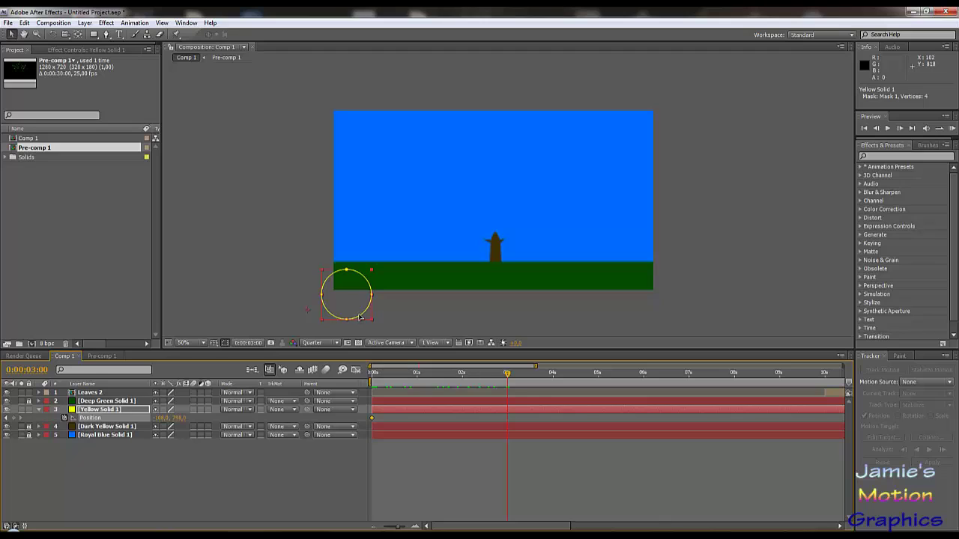
{"action": "left_click_drag", "start_coordinate": [362, 307], "coordinate": [624, 169]}
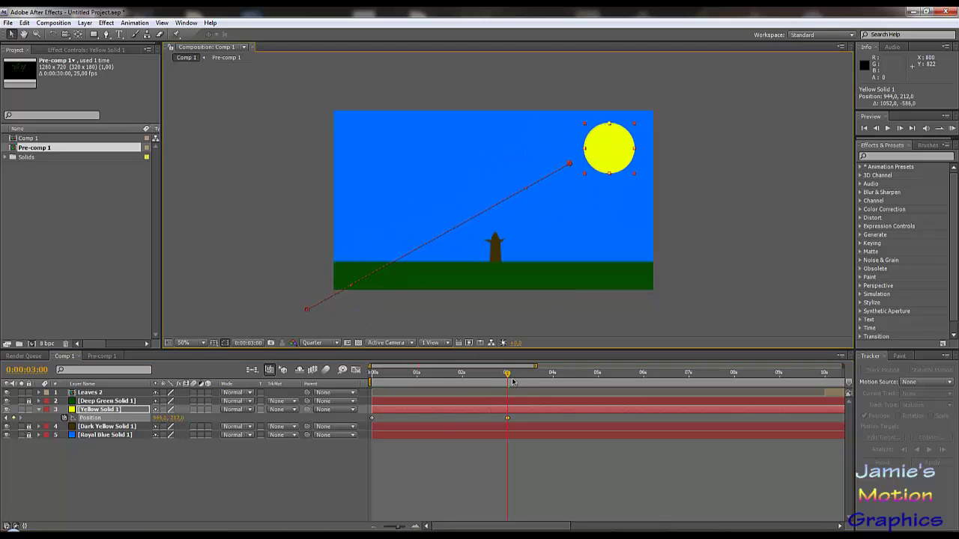
{"action": "left_click_drag", "start_coordinate": [508, 379], "coordinate": [539, 365]}
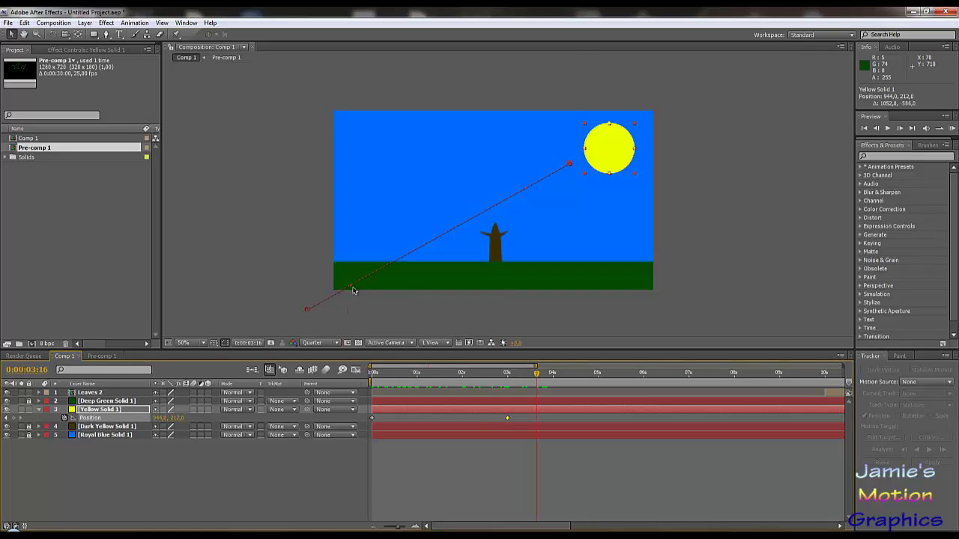
Curve the yellow circle's motion path by pulling the first keyframe's direction handle almost straight up to about -80, 421
{"action": "scroll", "coordinate": [341, 294], "scroll_direction": "up", "scroll_amount": 2}
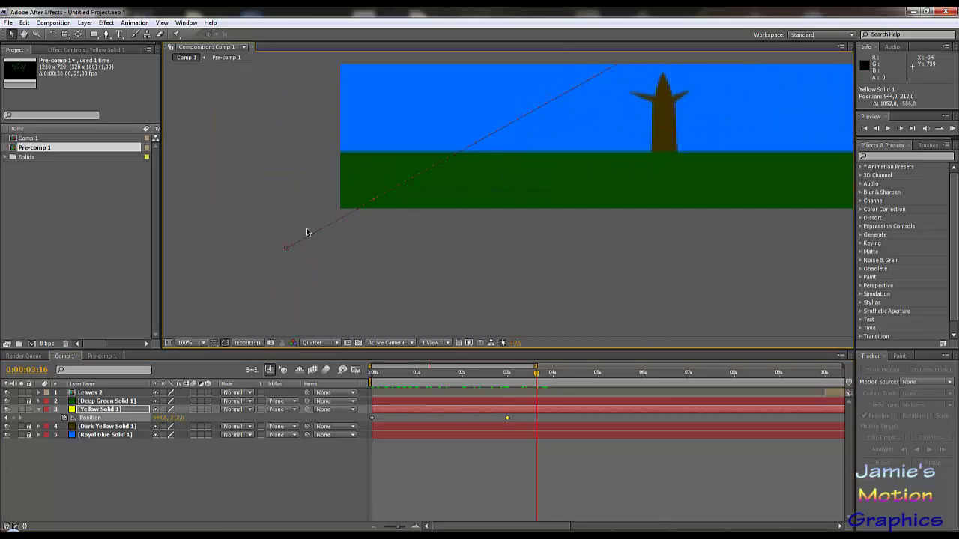
{"action": "left_click", "coordinate": [288, 247]}
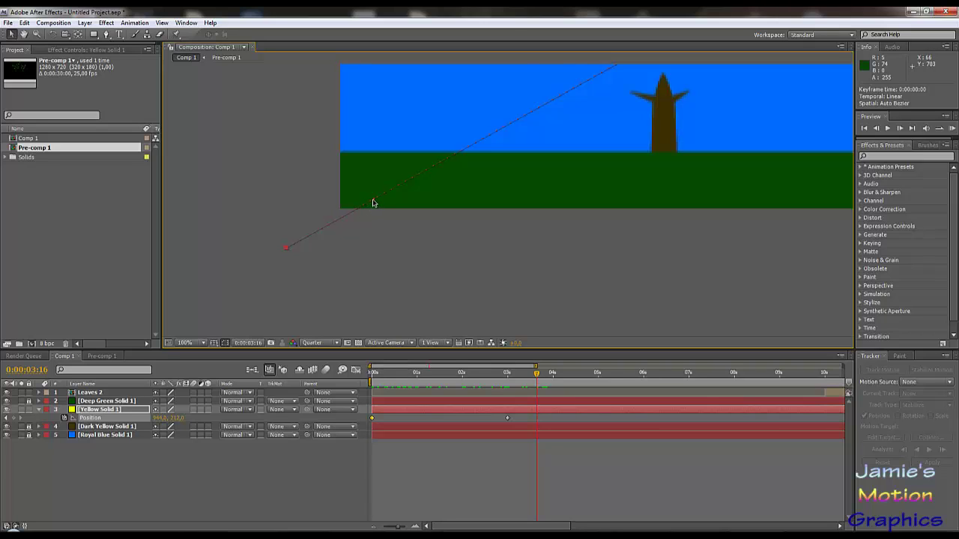
{"action": "left_click_drag", "start_coordinate": [373, 203], "coordinate": [304, 63]}
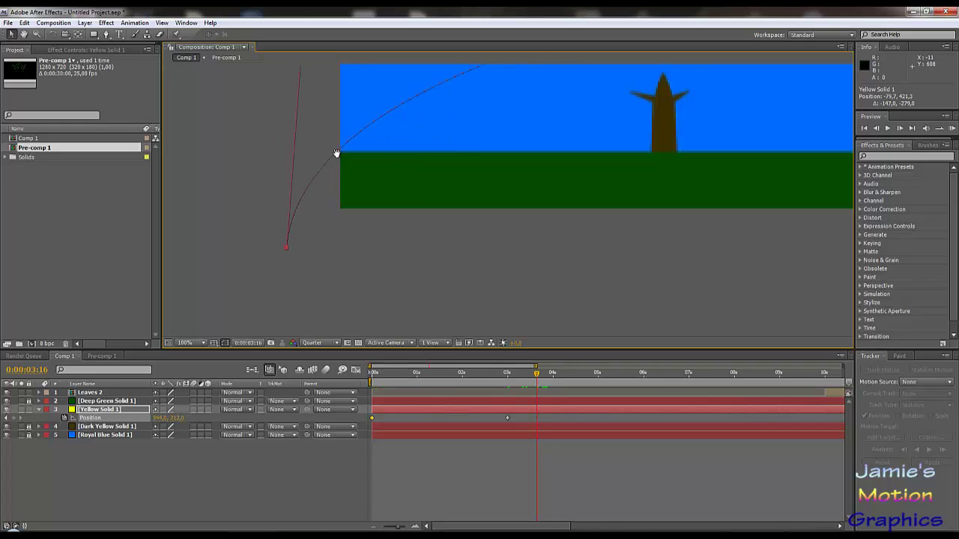
{"action": "scroll", "coordinate": [336, 154], "scroll_direction": "up", "scroll_amount": 3}
{"action": "key", "text": "comma"}
{"action": "key", "text": "comma"}
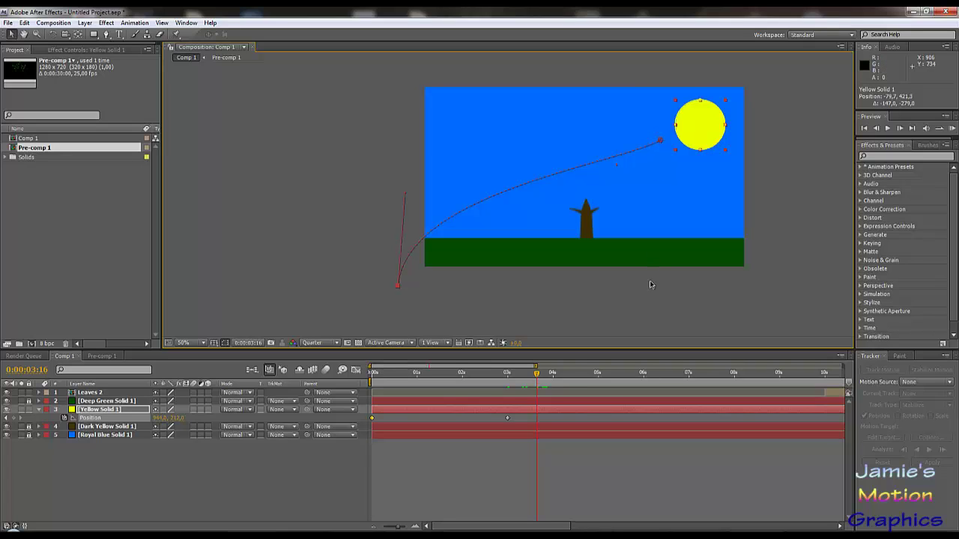
{"action": "left_click", "coordinate": [661, 176]}
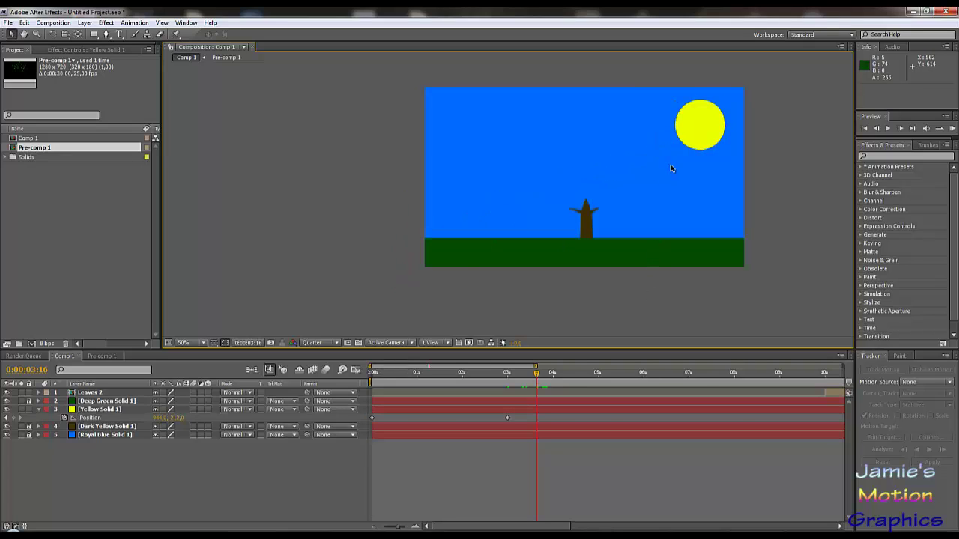
{"action": "left_click", "coordinate": [706, 131]}
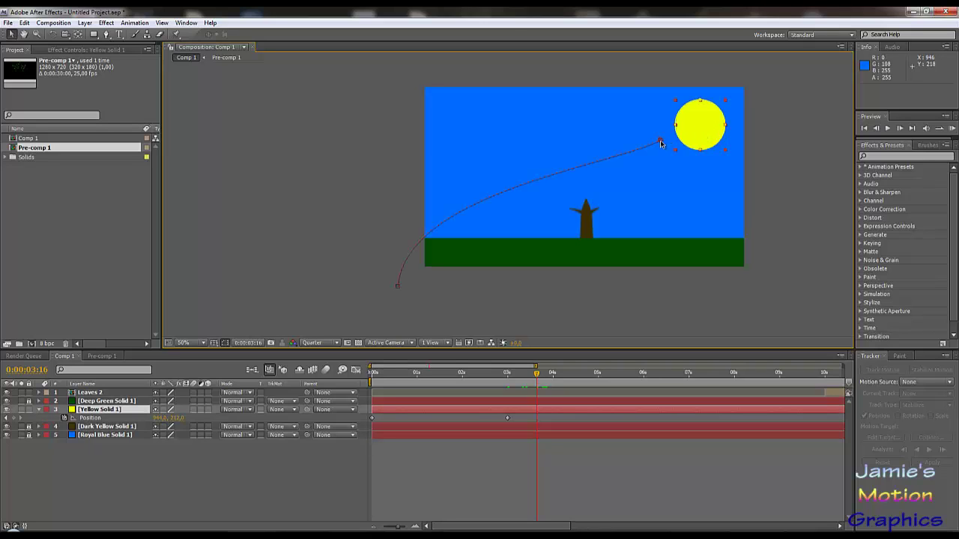
{"action": "key", "text": "period"}
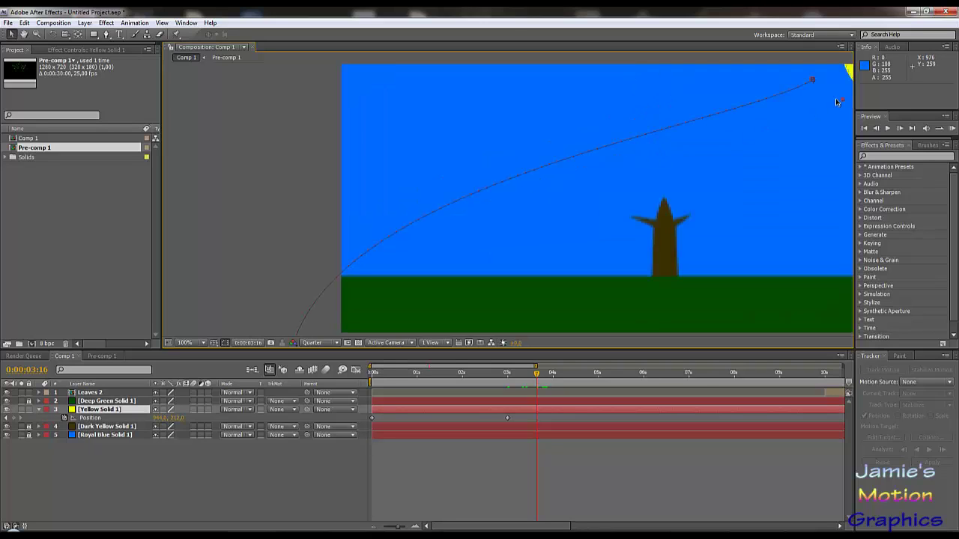
{"action": "key", "text": "ctrl+z"}
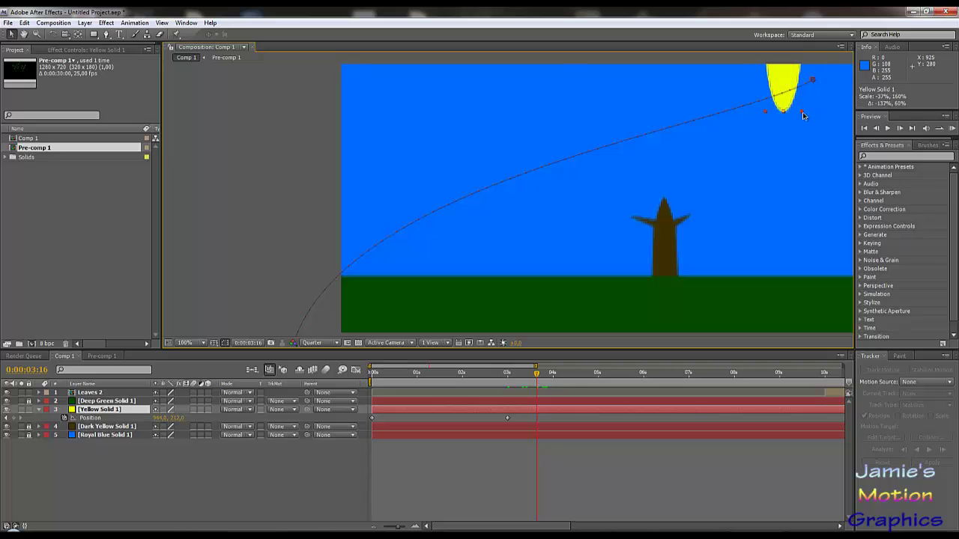
{"action": "left_click_drag", "start_coordinate": [782, 116], "coordinate": [663, 220]}
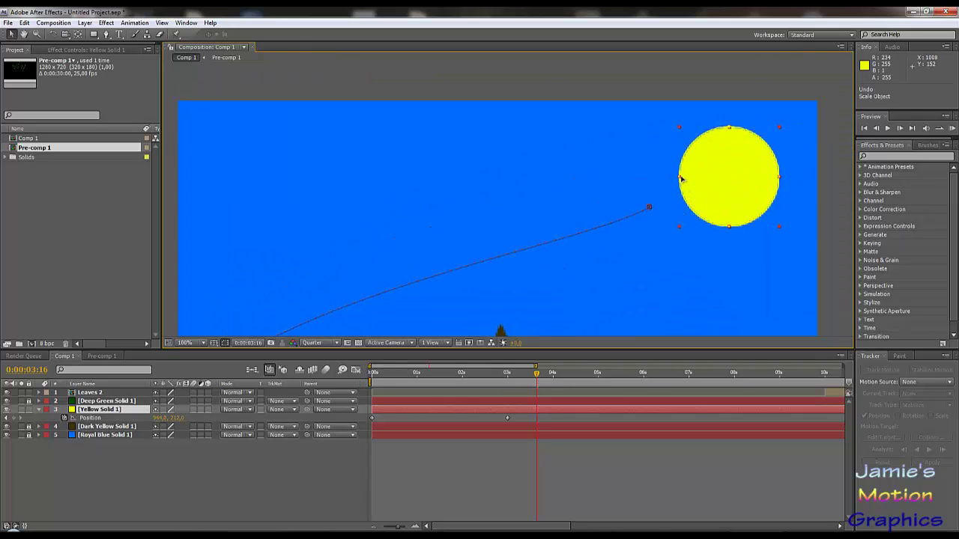
Flatten the end of the yellow circle's motion path by pulling the 0:00:03:00 keyframe's direction handle out almost horizontally to about 554, 215
{"action": "left_click", "coordinate": [649, 210]}
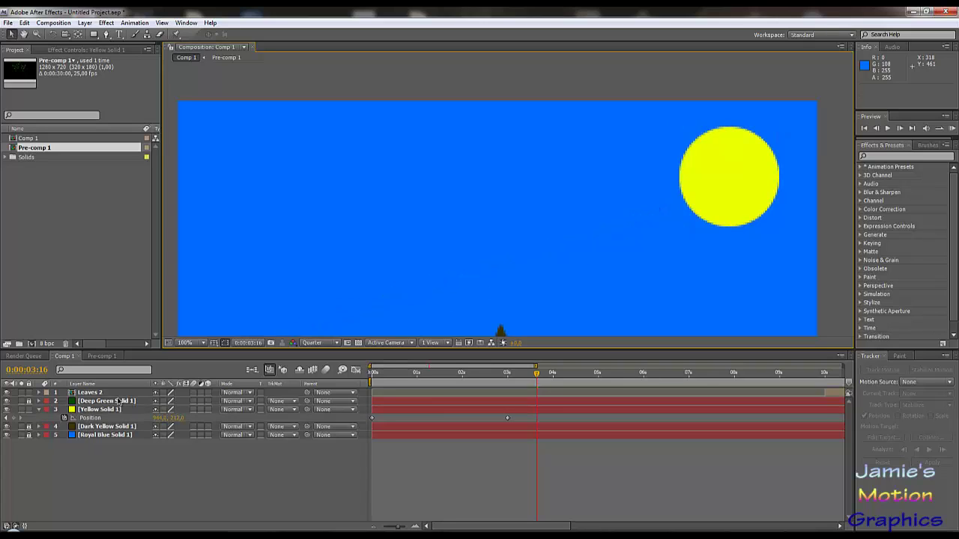
{"action": "left_click", "coordinate": [94, 418]}
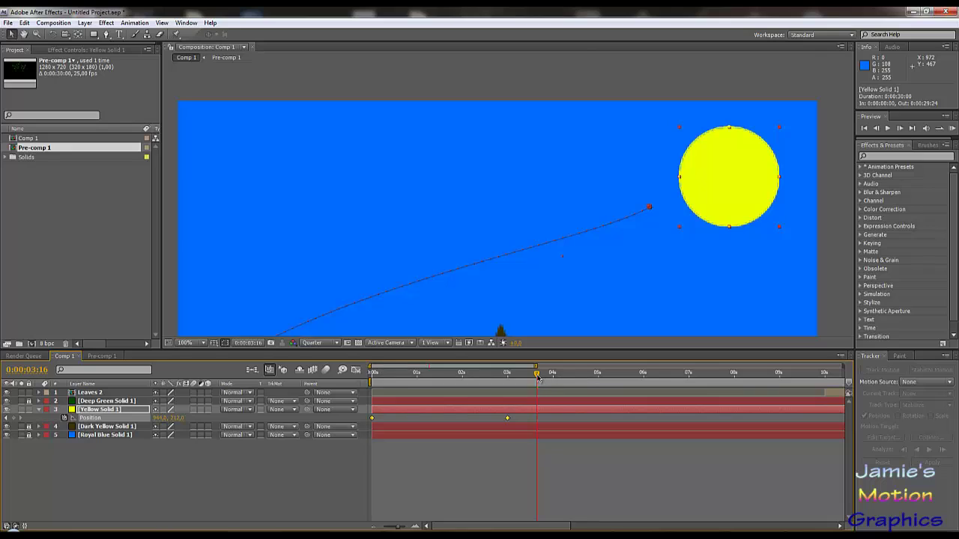
{"action": "left_click_drag", "start_coordinate": [536, 375], "coordinate": [510, 377]}
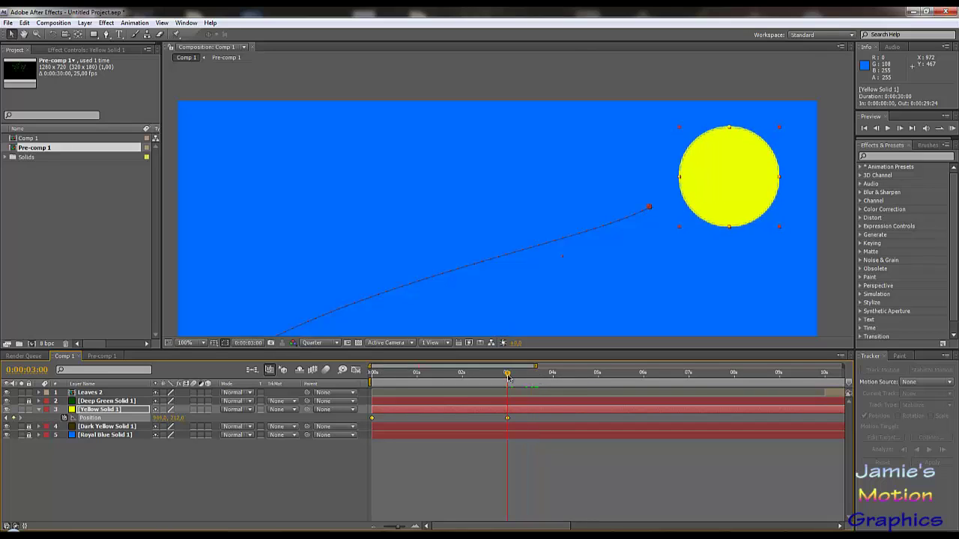
{"action": "left_click", "coordinate": [564, 260]}
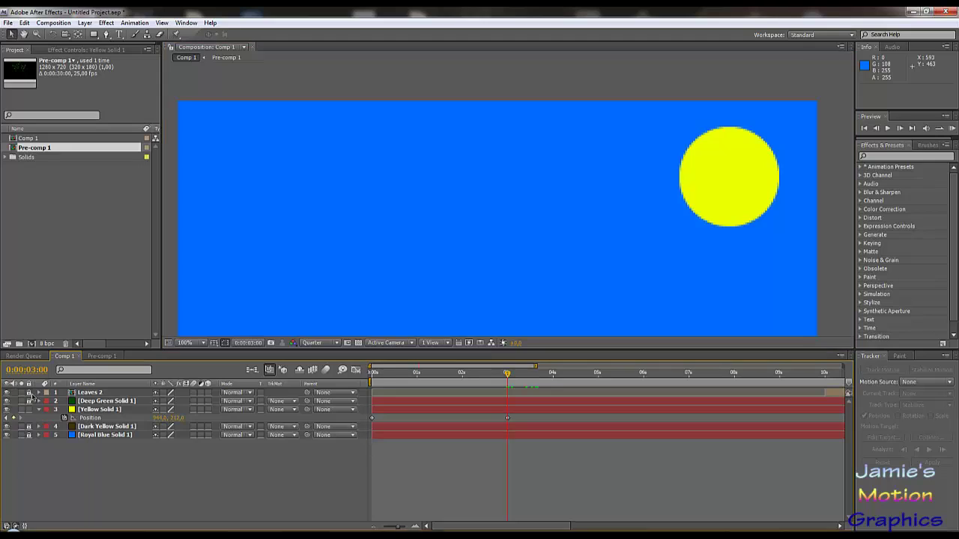
{"action": "left_click", "coordinate": [95, 410]}
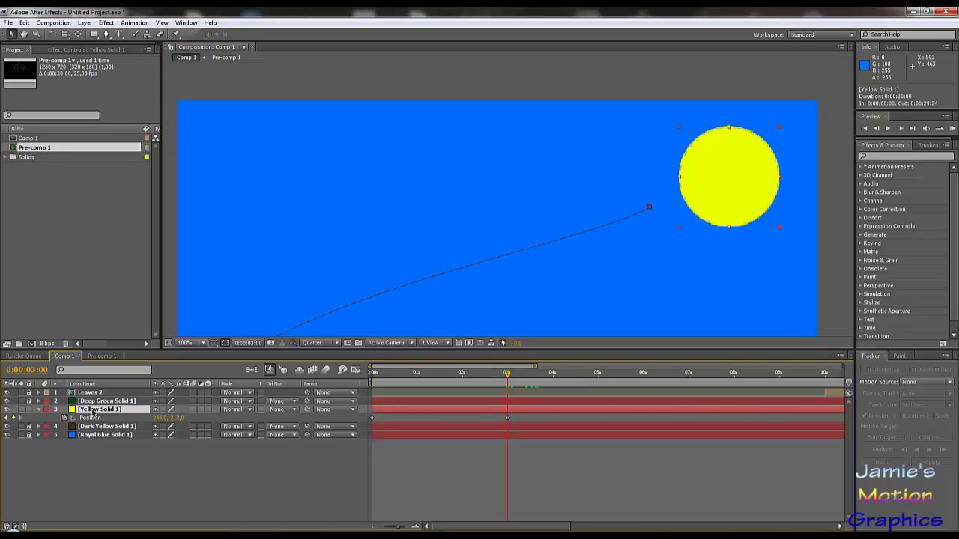
{"action": "left_click", "coordinate": [650, 209]}
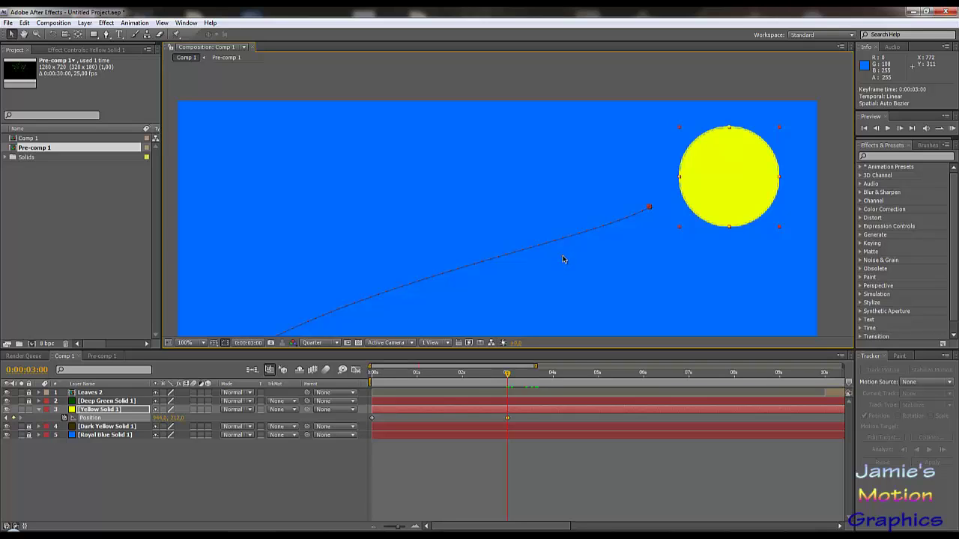
{"action": "left_click_drag", "start_coordinate": [562, 258], "coordinate": [454, 207]}
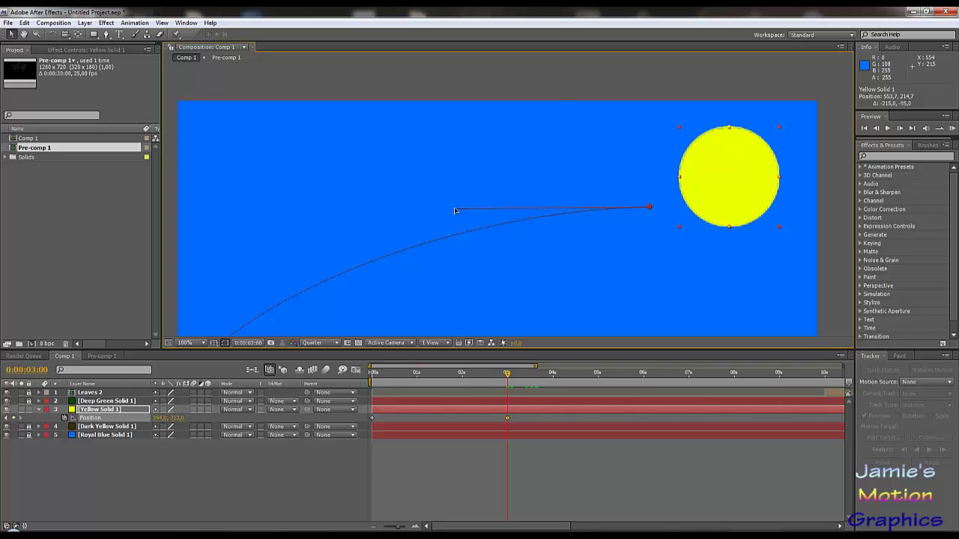
{"action": "key", "text": "comma"}
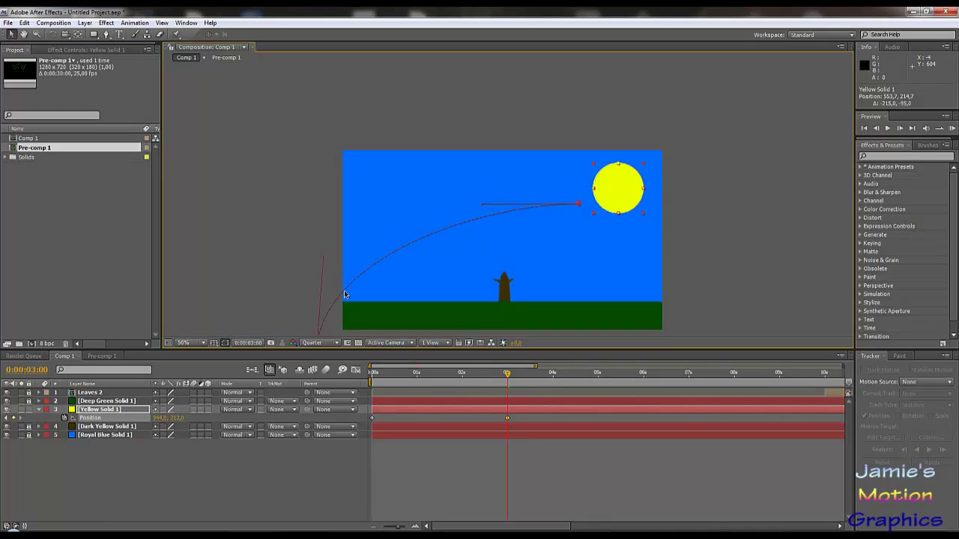
{"action": "left_click_drag", "start_coordinate": [370, 248], "coordinate": [407, 181]}
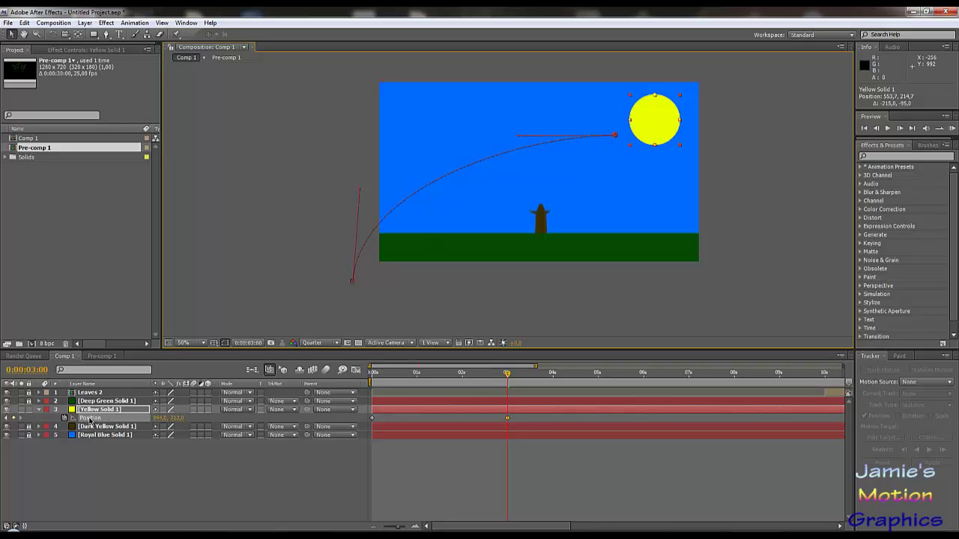
Centre the yellow circle on its motion path by setting Yellow Solid 1's Anchor Point to about 797, 304
{"action": "mouse_move", "coordinate": [507, 380]}
{"action": "left_mouse_down"}
{"action": "mouse_move", "coordinate": [378, 382]}
{"action": "mouse_move", "coordinate": [374, 393]}
{"action": "mouse_move", "coordinate": [390, 375]}
{"action": "mouse_move", "coordinate": [519, 373]}
{"action": "left_mouse_up"}
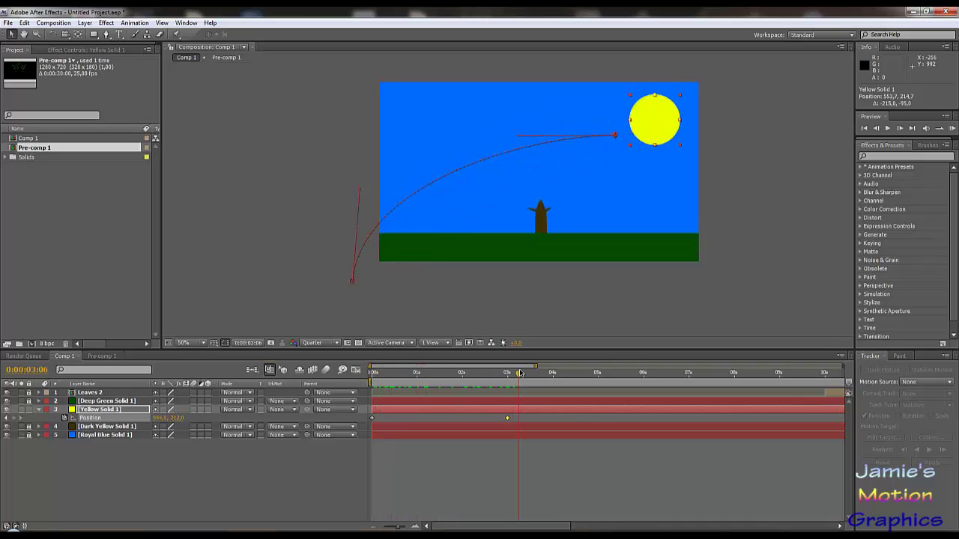
{"action": "left_click", "coordinate": [88, 411]}
{"action": "left_click", "coordinate": [39, 410]}
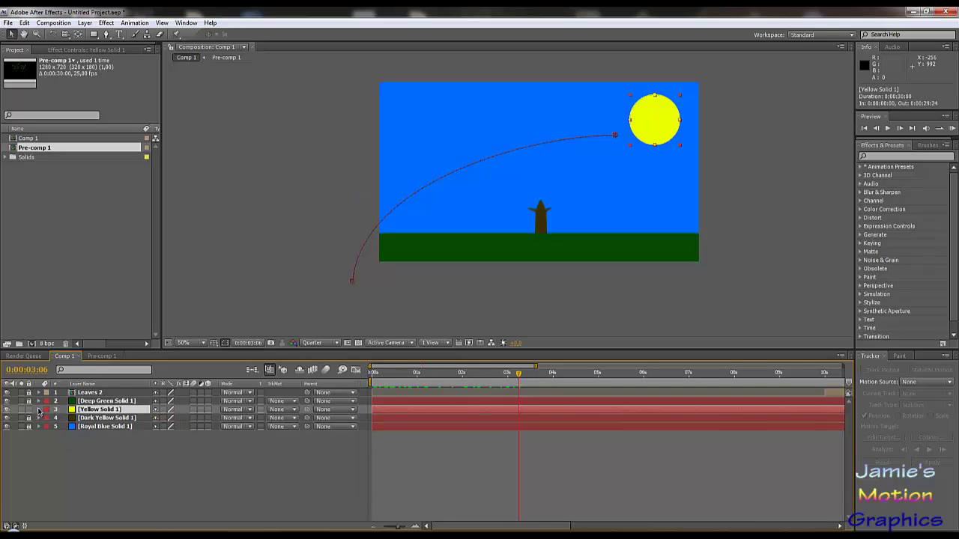
{"action": "left_click", "coordinate": [40, 410]}
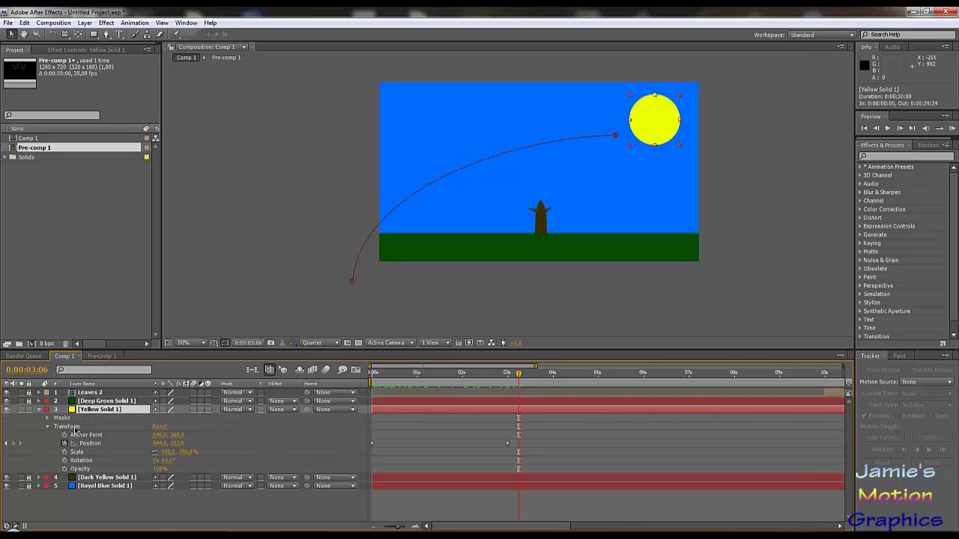
{"action": "left_click_drag", "start_coordinate": [179, 435], "coordinate": [254, 451]}
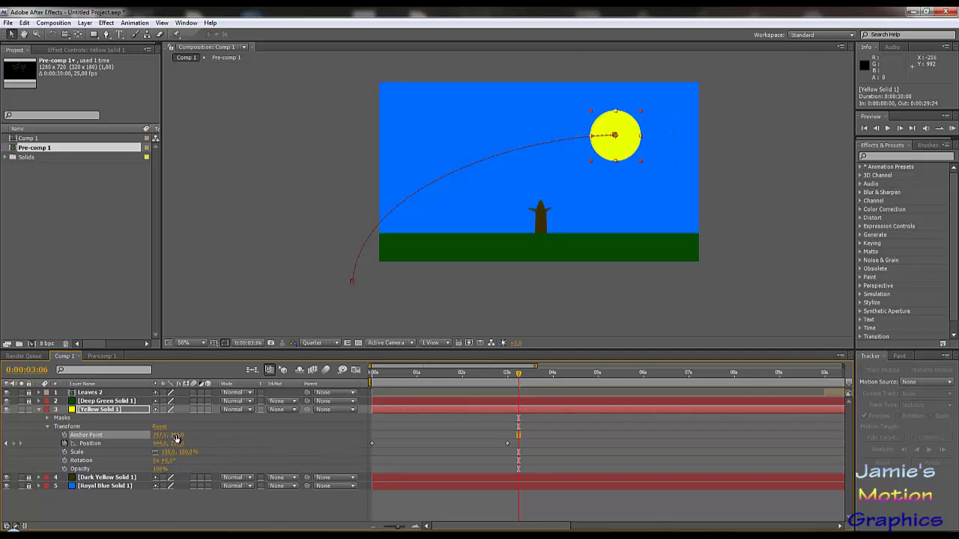
{"action": "left_click_drag", "start_coordinate": [176, 435], "coordinate": [179, 435]}
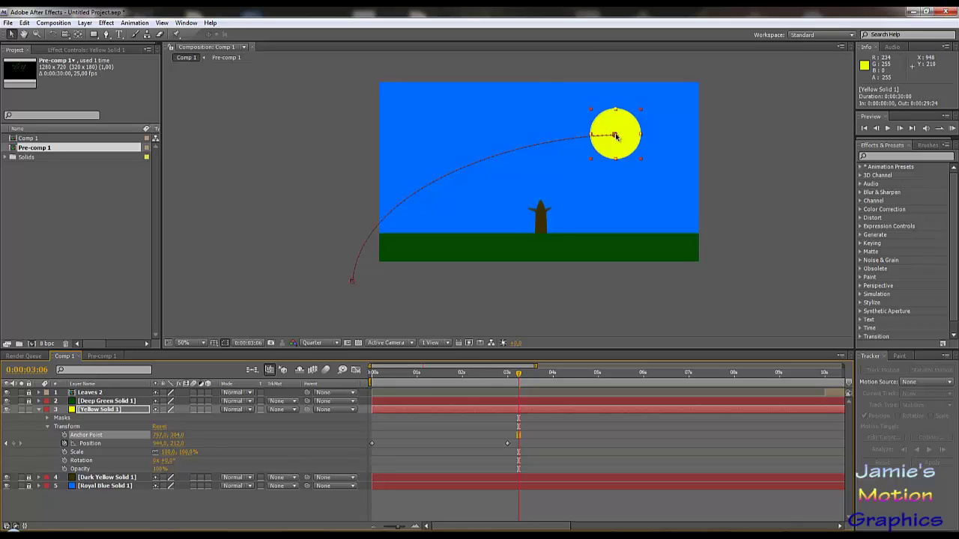
Check up close whether the motion path's end point sits in the middle of the yellow circle
{"action": "scroll", "coordinate": [618, 138], "scroll_direction": "up", "scroll_amount": 2}
{"action": "left_click_drag", "start_coordinate": [724, 97], "coordinate": [566, 298]}
{"action": "left_click_drag", "start_coordinate": [779, 141], "coordinate": [710, 173]}
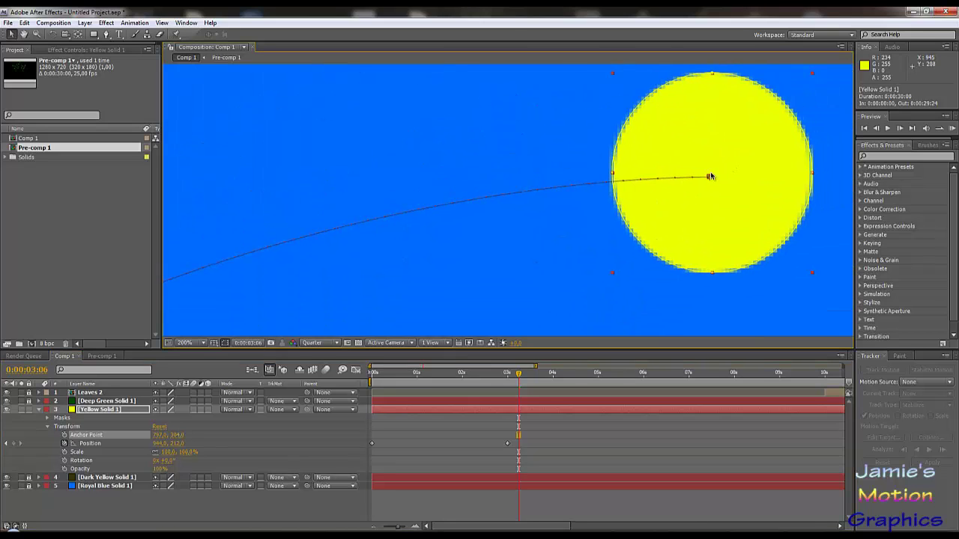
{"action": "scroll", "coordinate": [720, 180], "scroll_direction": "up", "scroll_amount": 1}
{"action": "left_click_drag", "start_coordinate": [793, 176], "coordinate": [482, 202]}
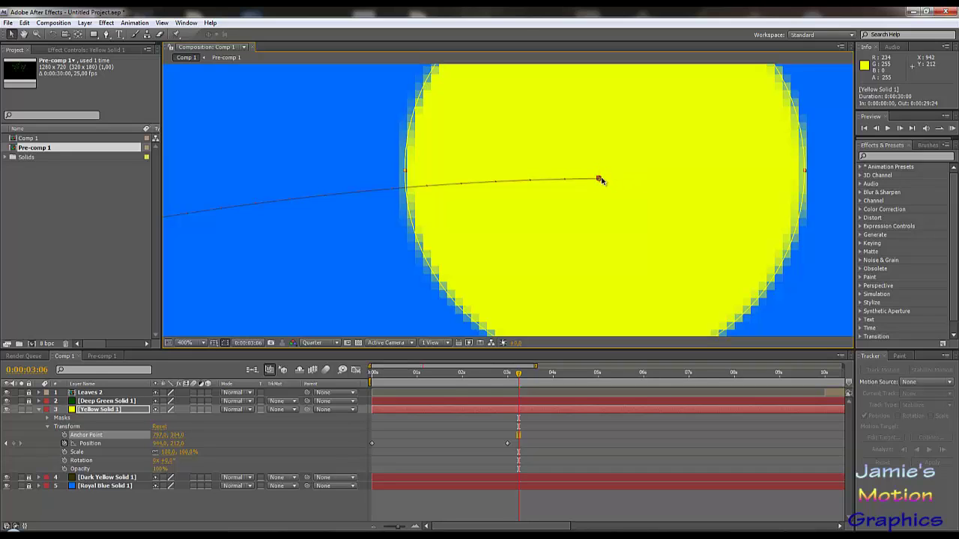
{"action": "scroll", "coordinate": [570, 209], "scroll_direction": "down", "scroll_amount": 3}
{"action": "left_click_drag", "start_coordinate": [430, 225], "coordinate": [499, 197]}
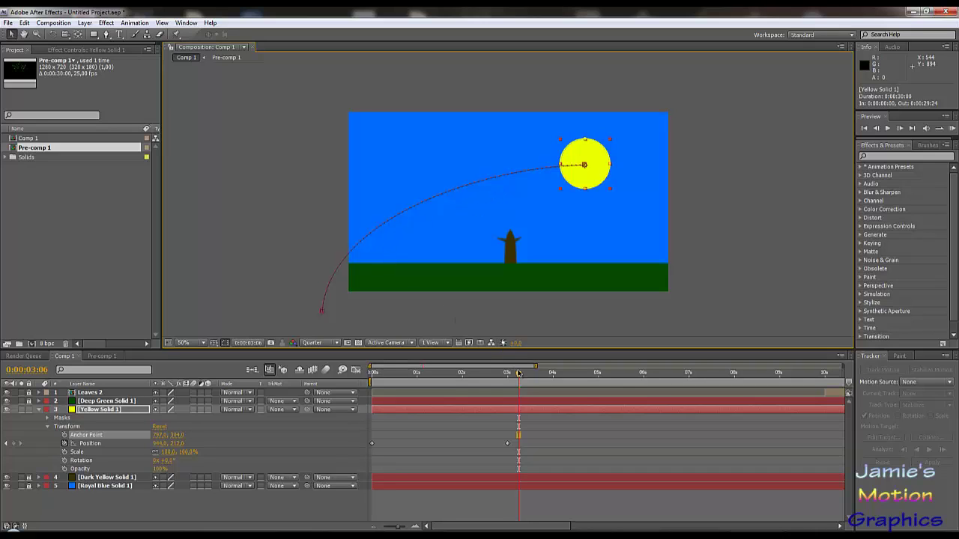
Move the path's first keyframe to about 12, 790 and straighten its direction handle vertically to about 14, 419
{"action": "mouse_move", "coordinate": [518, 377]}
{"action": "left_mouse_down"}
{"action": "mouse_move", "coordinate": [390, 386]}
{"action": "mouse_move", "coordinate": [374, 397]}
{"action": "mouse_move", "coordinate": [509, 379]}
{"action": "left_mouse_up"}
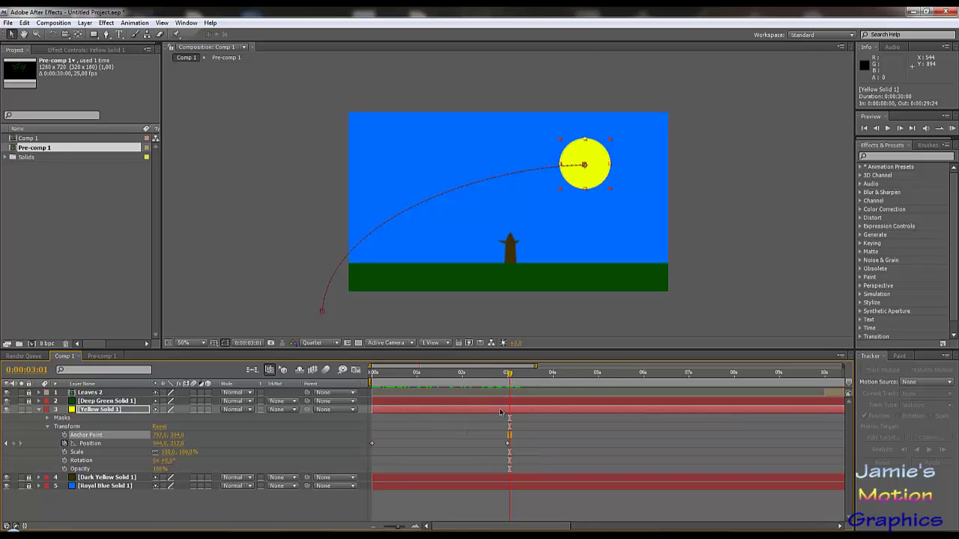
{"action": "left_click_drag", "start_coordinate": [509, 374], "coordinate": [507, 374]}
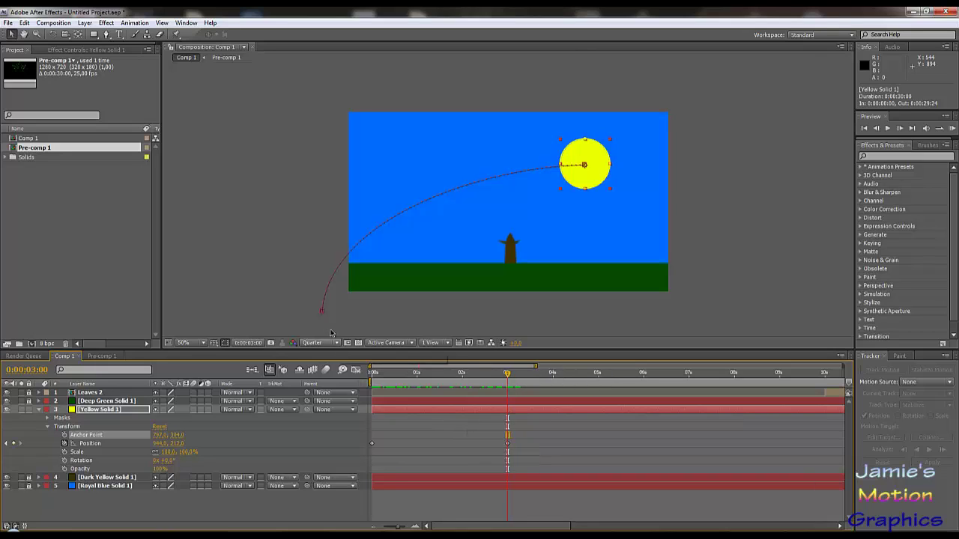
{"action": "left_click_drag", "start_coordinate": [323, 313], "coordinate": [353, 311]}
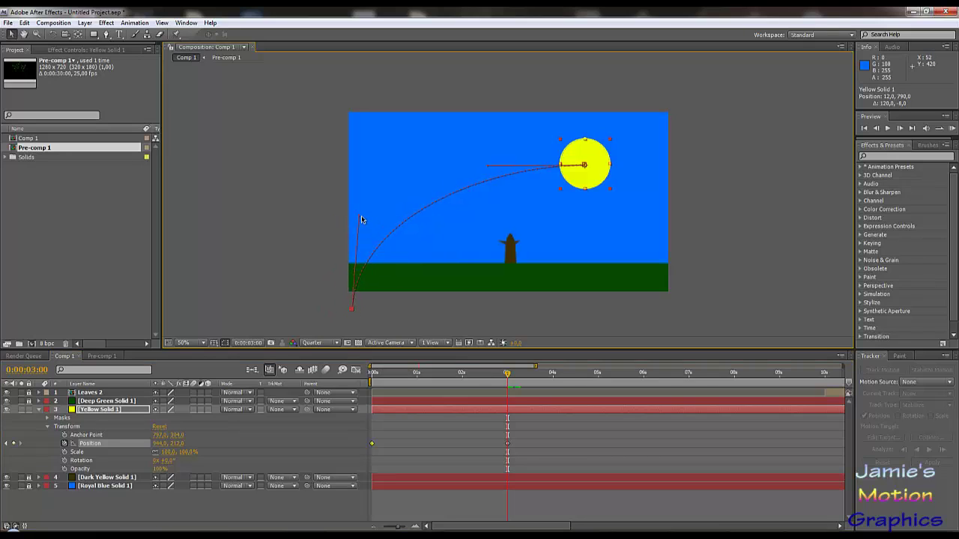
{"action": "left_click_drag", "start_coordinate": [360, 219], "coordinate": [353, 220]}
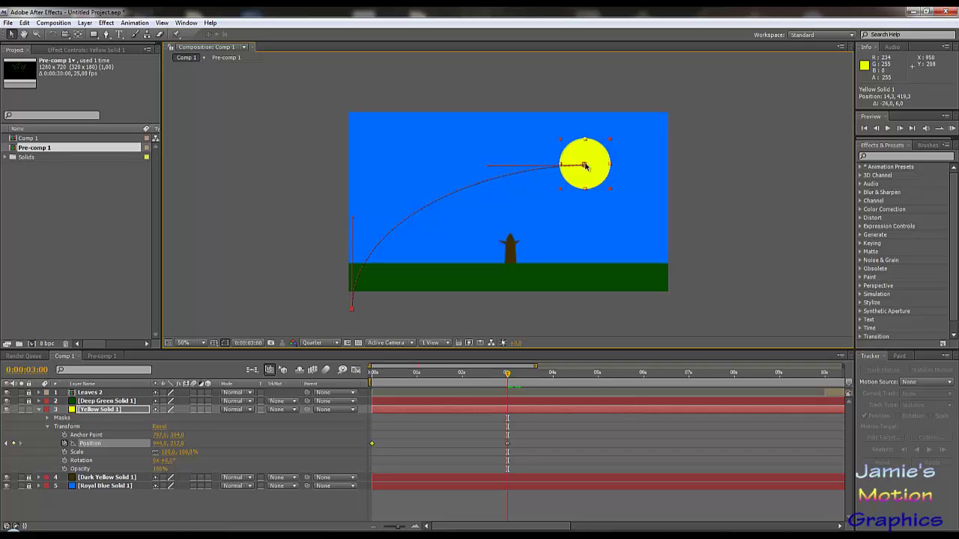
Move the circle's 0:00:03:00 keyframe to about 1092, 168 and compare its placement with the fully grown tree around 0:00:11:19
{"action": "left_click_drag", "start_coordinate": [585, 165], "coordinate": [622, 154]}
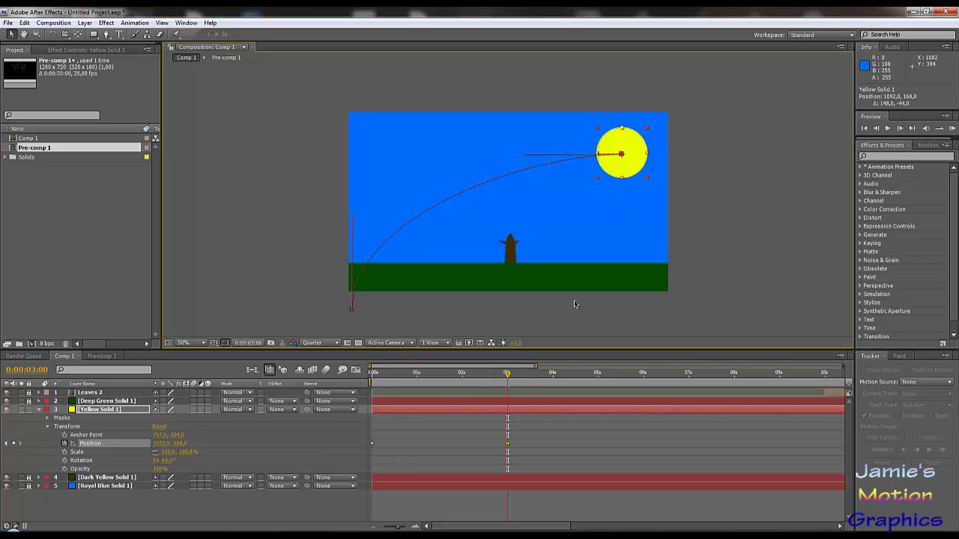
{"action": "left_click_drag", "start_coordinate": [508, 374], "coordinate": [812, 380]}
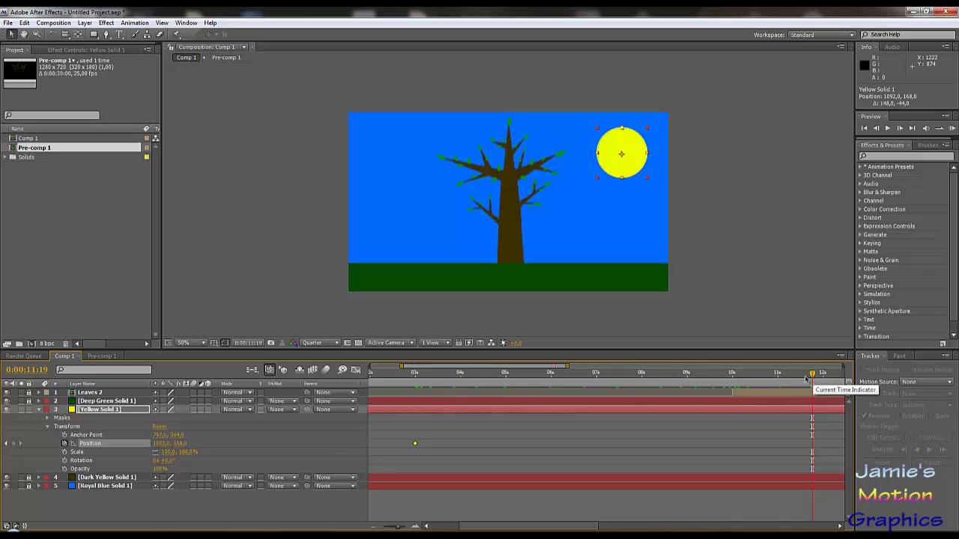
{"action": "left_click_drag", "start_coordinate": [807, 379], "coordinate": [509, 443]}
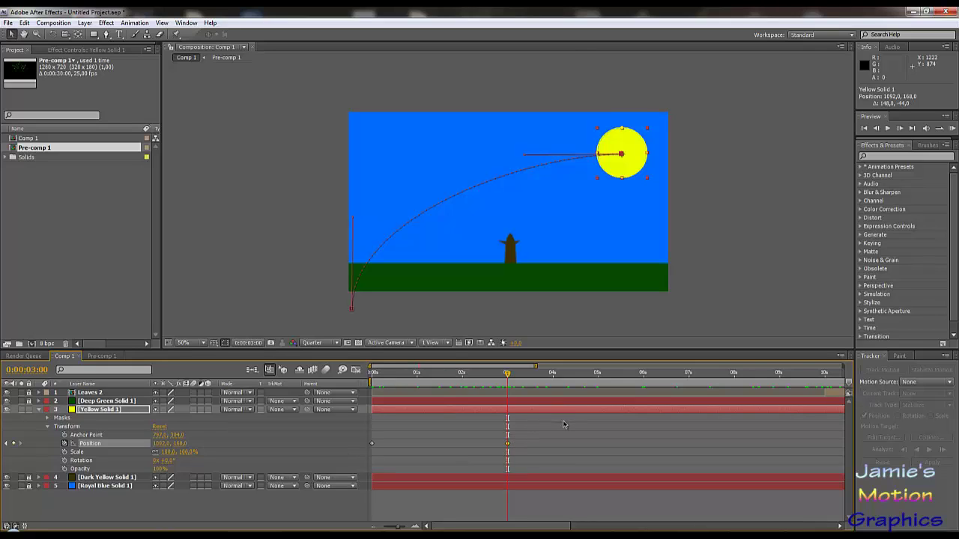
Lock Yellow Solid 1, unlock Leaves 2 and Dark Yellow Solid 1, and shift both layers forward 3 seconds so the tree starts at 0:00:03:00
{"action": "left_click", "coordinate": [29, 410]}
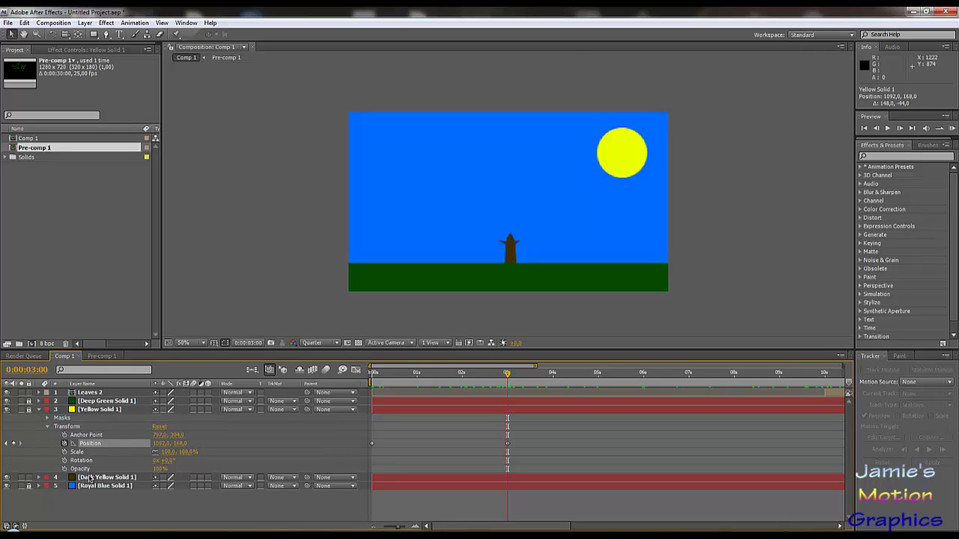
{"action": "left_click", "coordinate": [531, 390]}
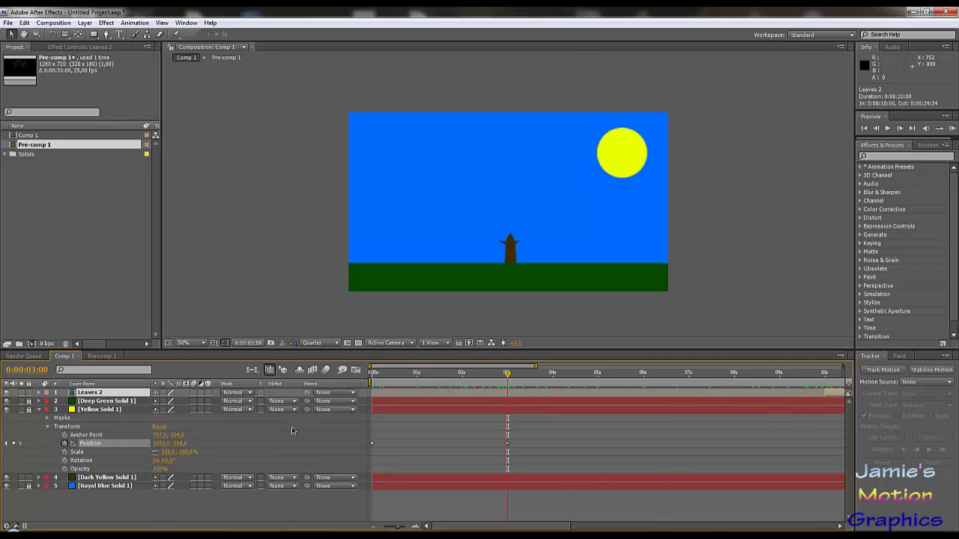
{"action": "left_click", "coordinate": [434, 479], "text": "ctrl"}
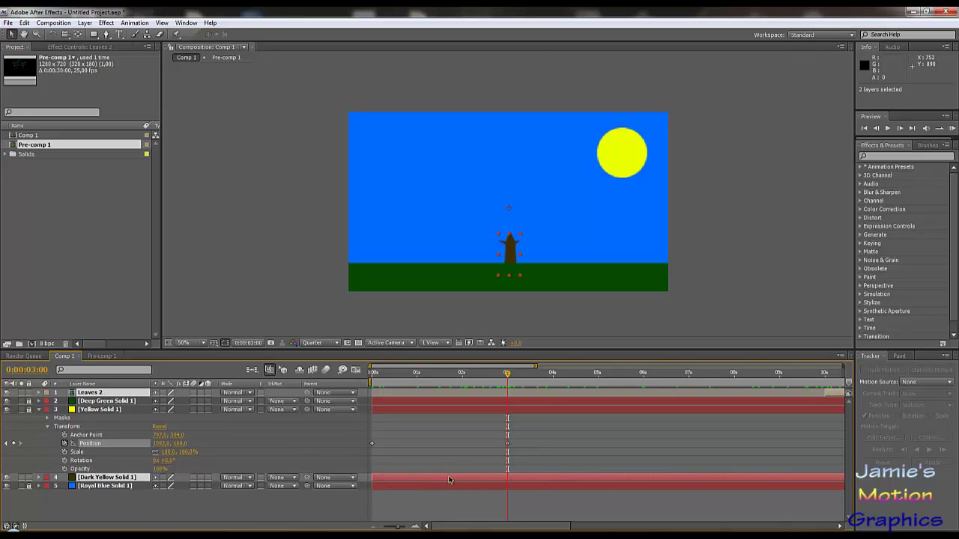
{"action": "left_click_drag", "start_coordinate": [406, 481], "coordinate": [543, 483]}
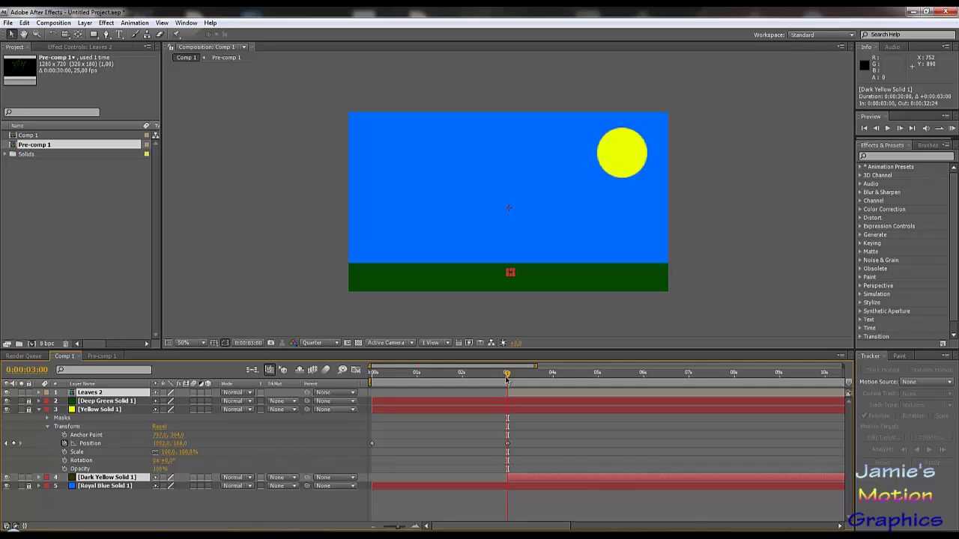
Return to 0:00:00:00, deselect the layers and play back the sunrise animation
{"action": "left_click_drag", "start_coordinate": [507, 375], "coordinate": [359, 405]}
{"action": "left_click", "coordinate": [424, 501]}
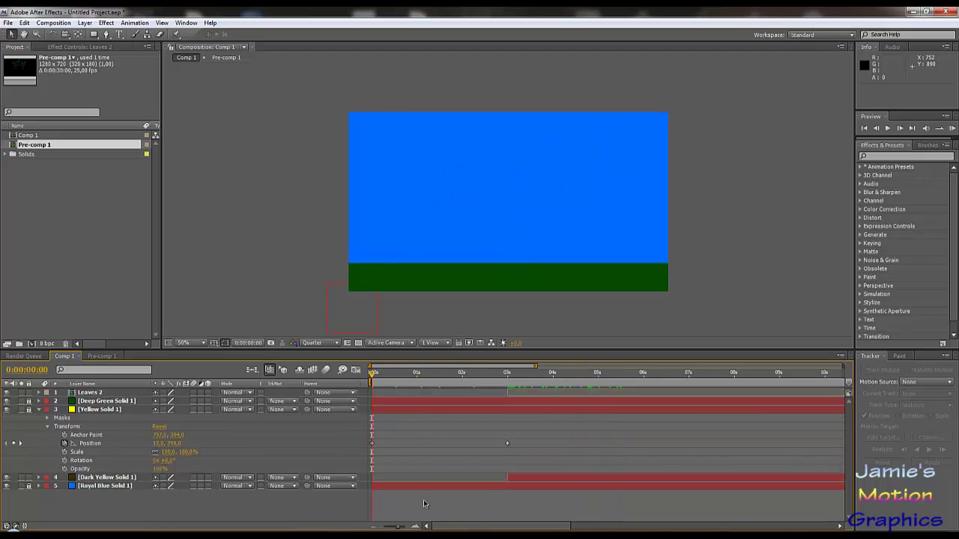
{"action": "left_click", "coordinate": [888, 128]}
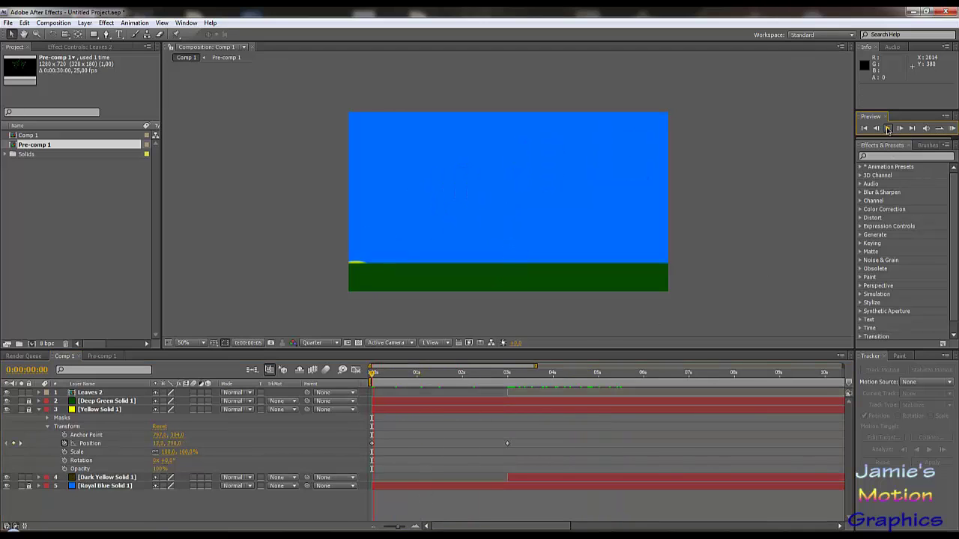